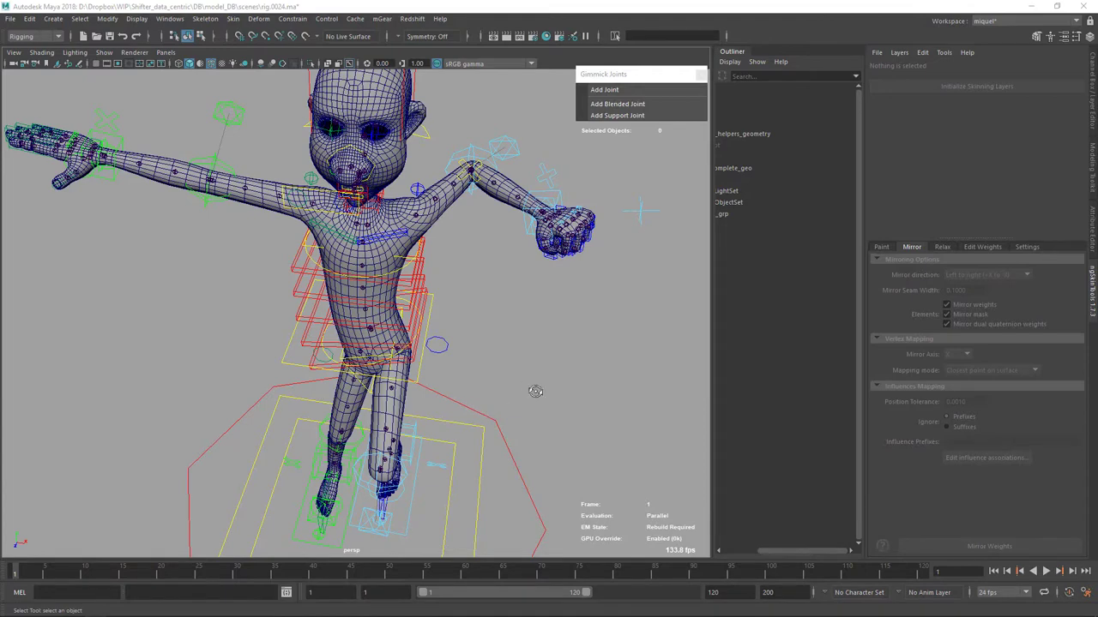
Examine the posed character's bent left arm and the available mGear Gimmick Joints commands
alt+drag(535, 387, 446, 373)
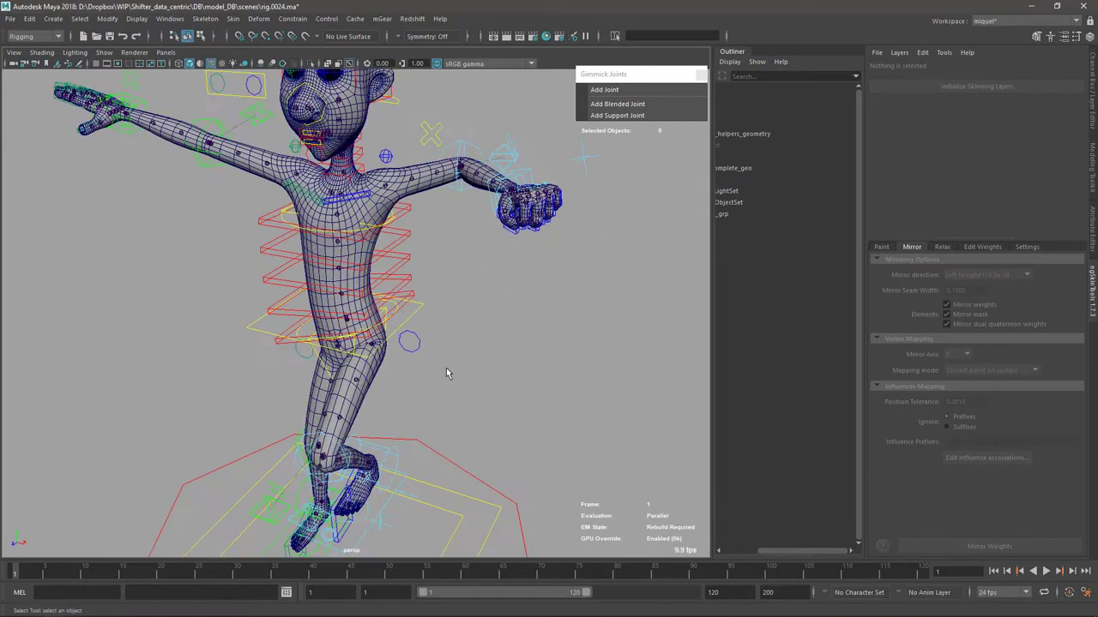
alt+drag(458, 183, 338, 253)
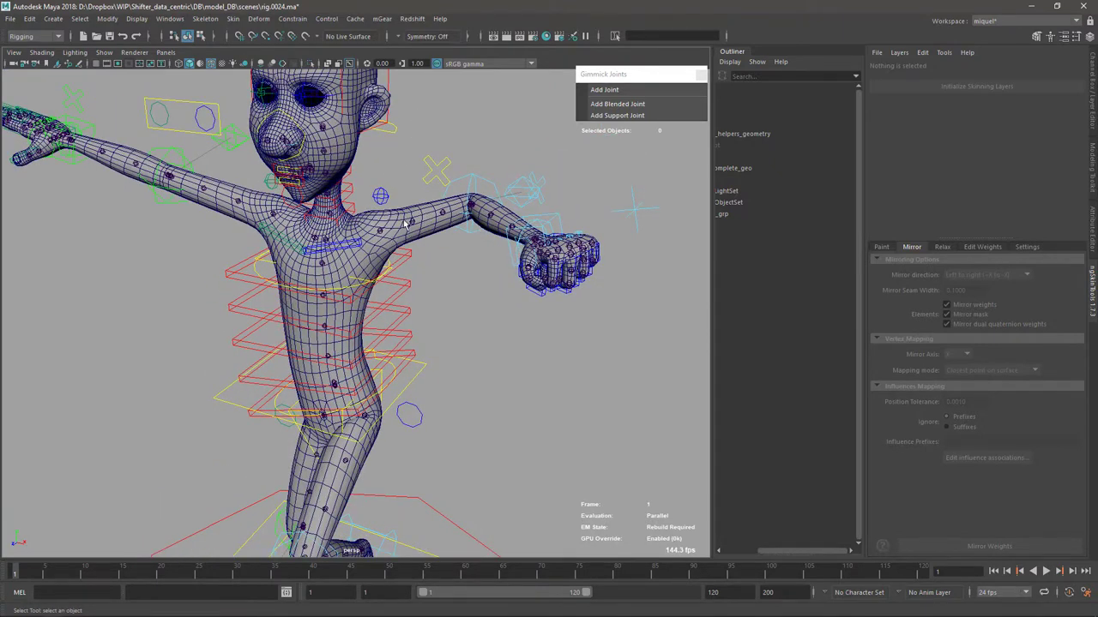
alt+drag(508, 239, 501, 269)
alt+drag(471, 198, 489, 196)
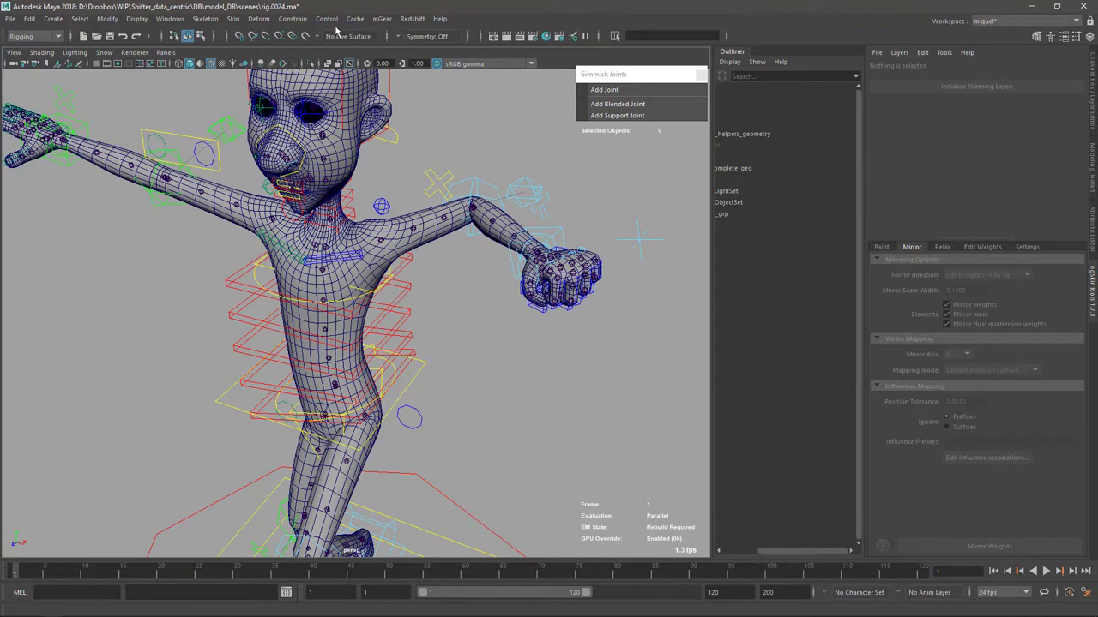
click(383, 19)
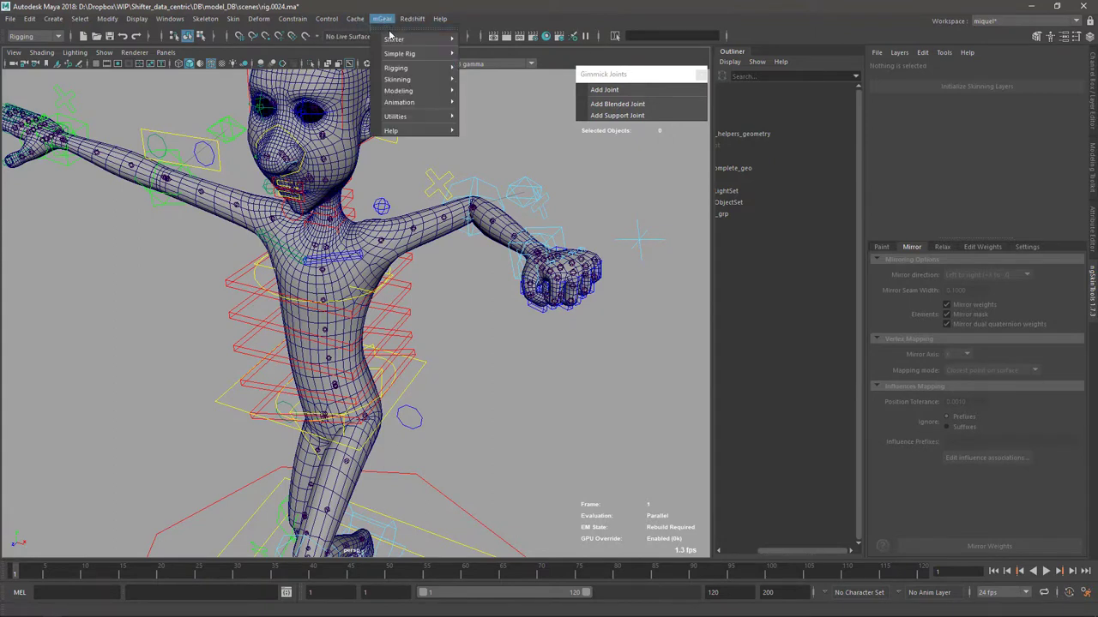
mouse_move(405, 68)
mouse_move(487, 90)
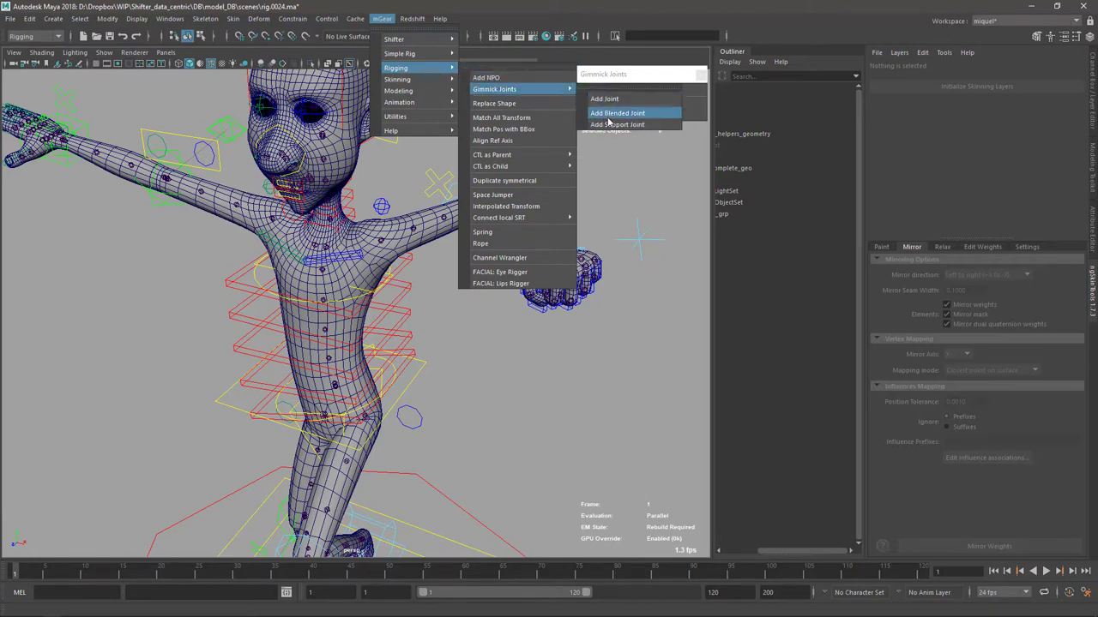
click(658, 230)
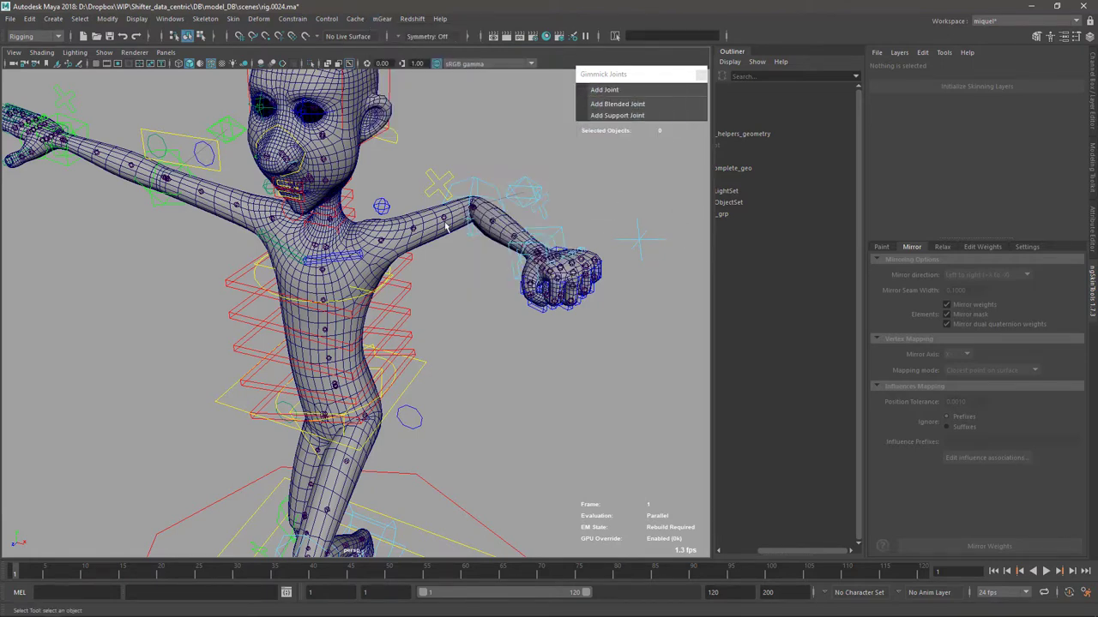
Try a Roundness of 7.4 on the left arm's mid control and inspect the forearm and wrist
alt+drag(445, 225, 550, 196)
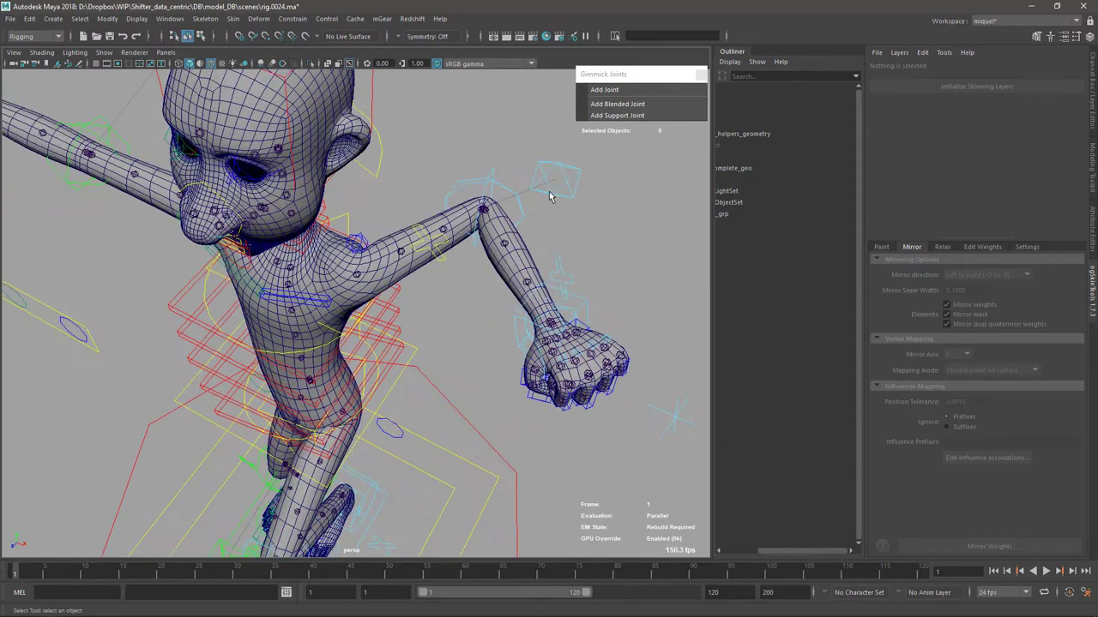
click(550, 196)
click(524, 212)
click(1092, 107)
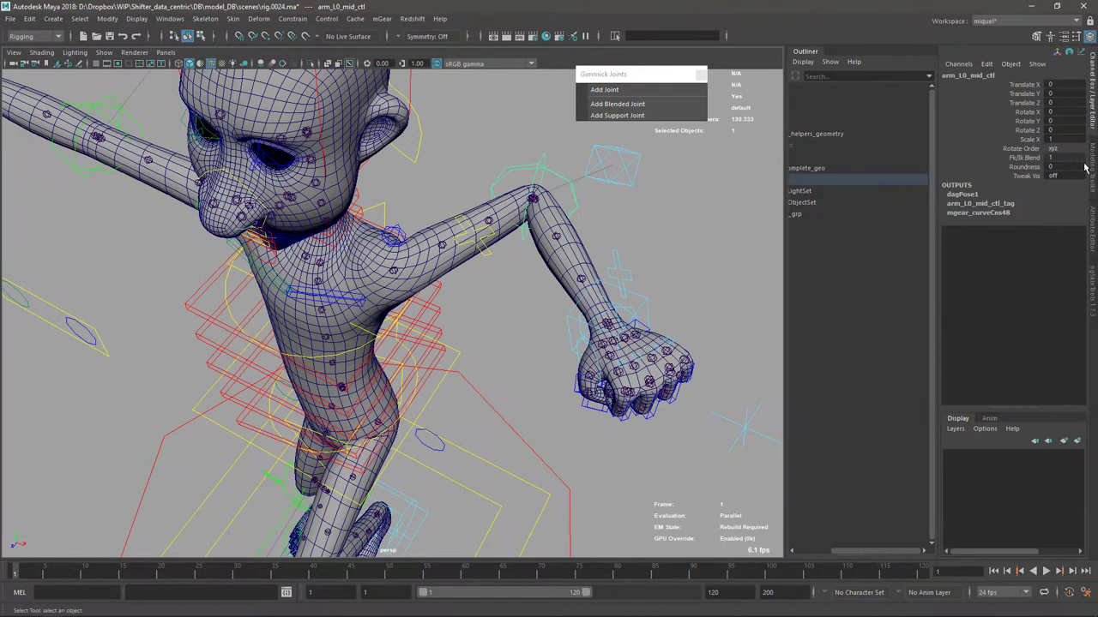
click(1025, 167)
middle_drag(537, 238, 576, 232)
alt+drag(576, 236, 549, 283)
alt+right_drag(549, 283, 652, 368)
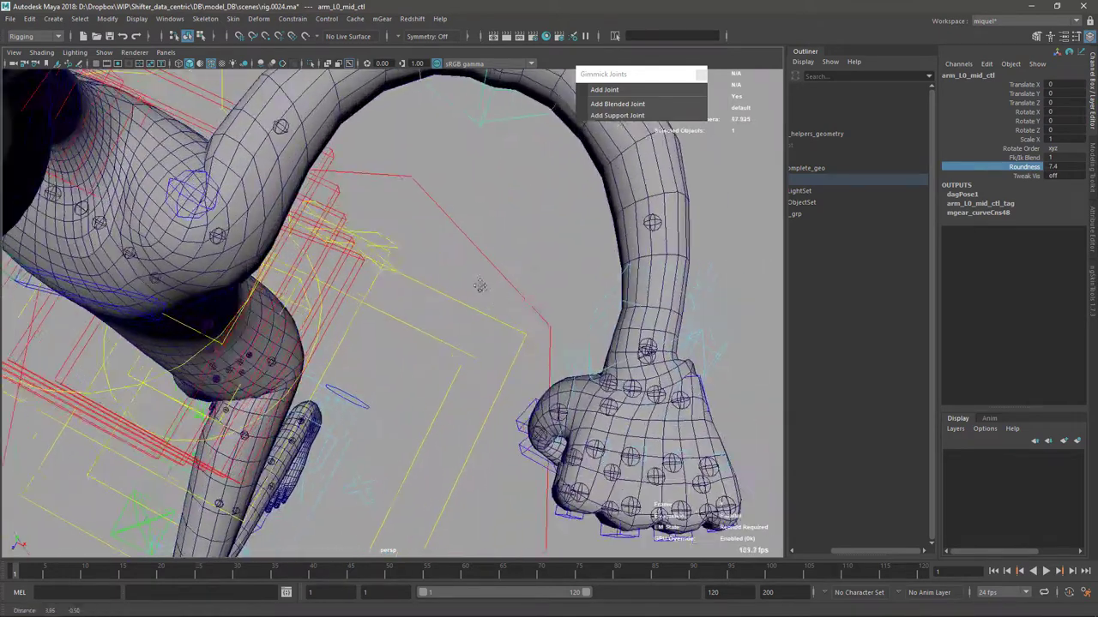
alt+middle_drag(652, 369, 564, 336)
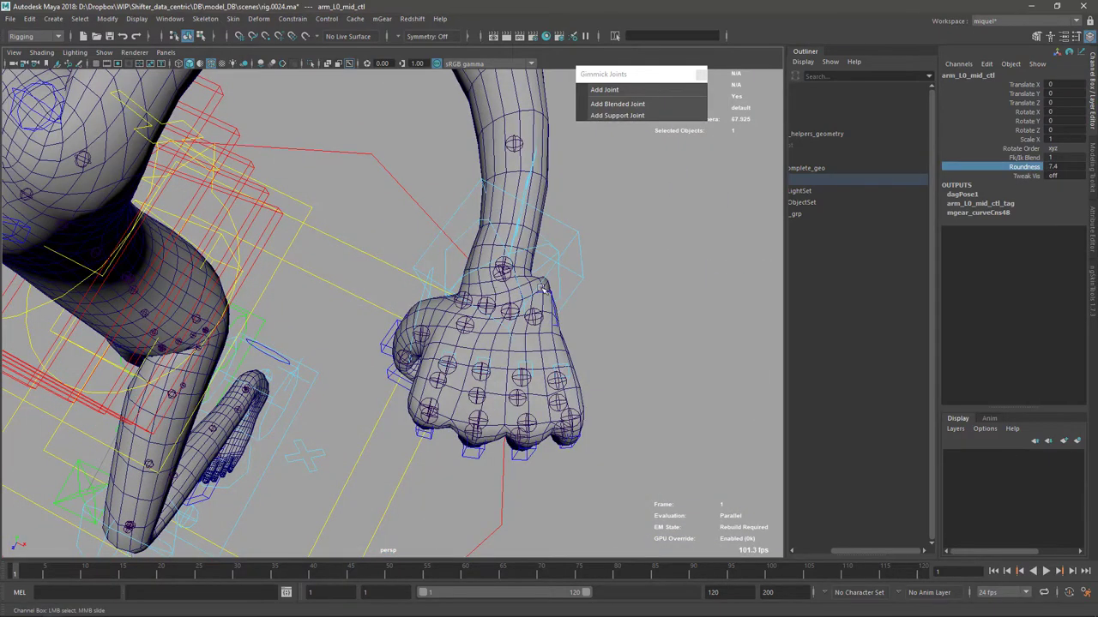
Reset the Roundness of the left arm's mid control to 0
mouse_move(542, 290)
middle_down()
mouse_move(651, 265)
mouse_move(656, 279)
mouse_move(560, 284)
middle_up()
alt+drag(542, 322, 548, 381)
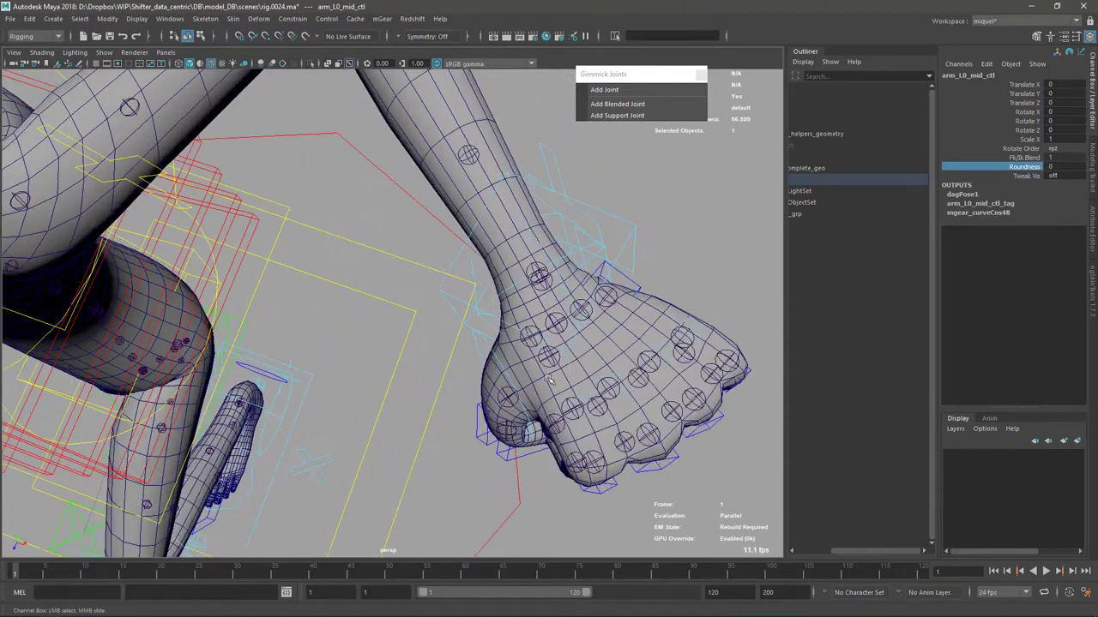
alt+right_drag(549, 380, 463, 369)
alt+middle_drag(463, 369, 490, 398)
alt+drag(501, 381, 522, 355)
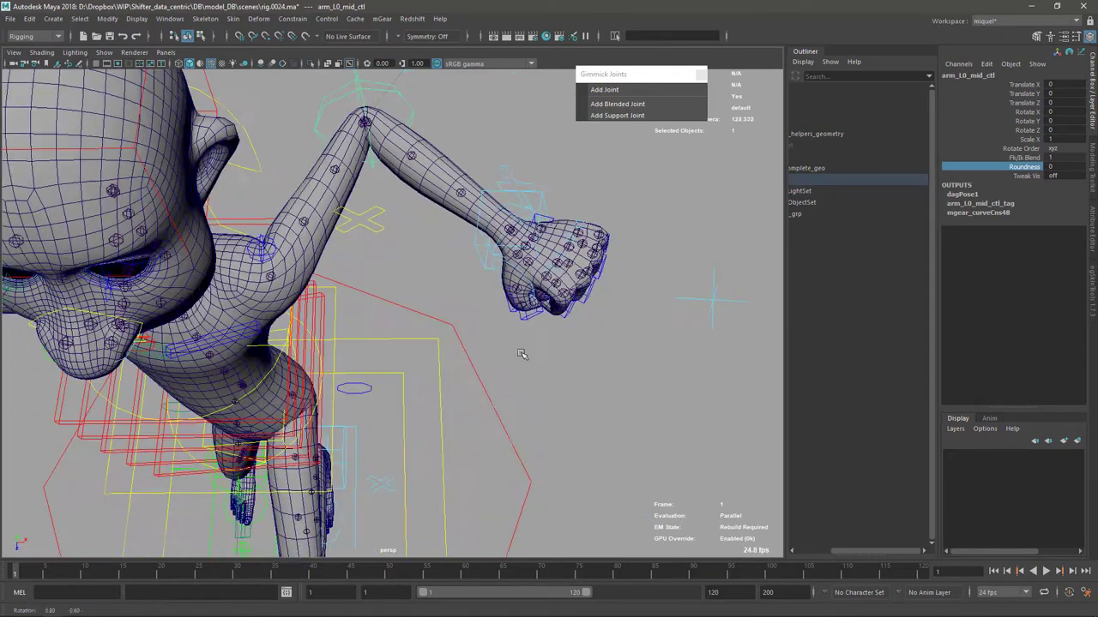
alt+middle_drag(522, 355, 516, 403)
alt+drag(523, 322, 527, 252)
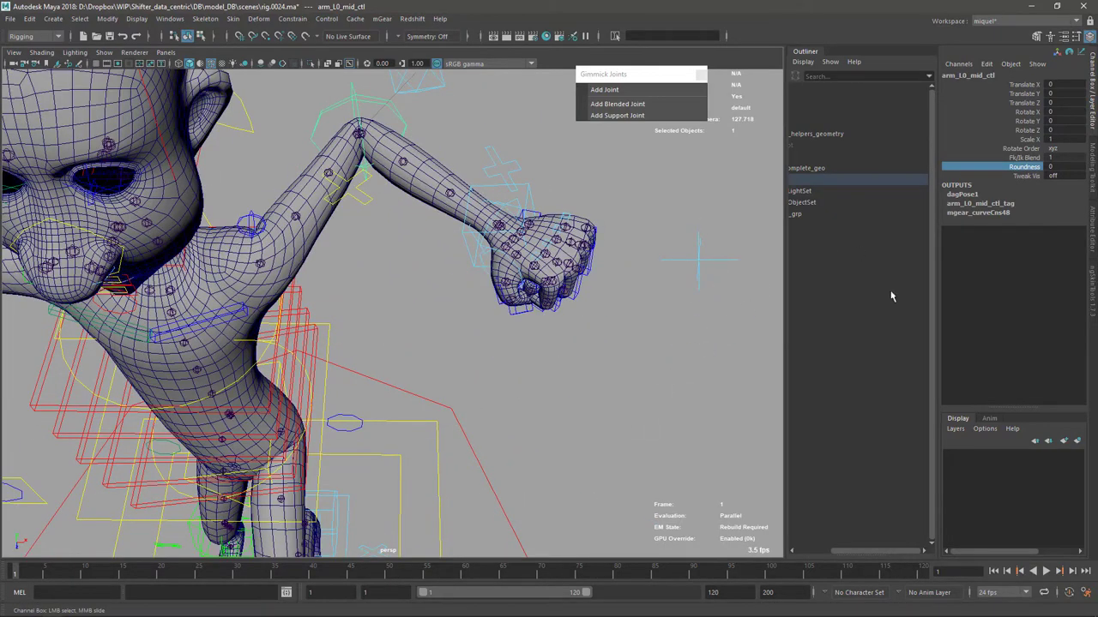
Delete all ngSkinTools custom nodes, with body_complete_geo selected
drag(849, 550, 805, 551)
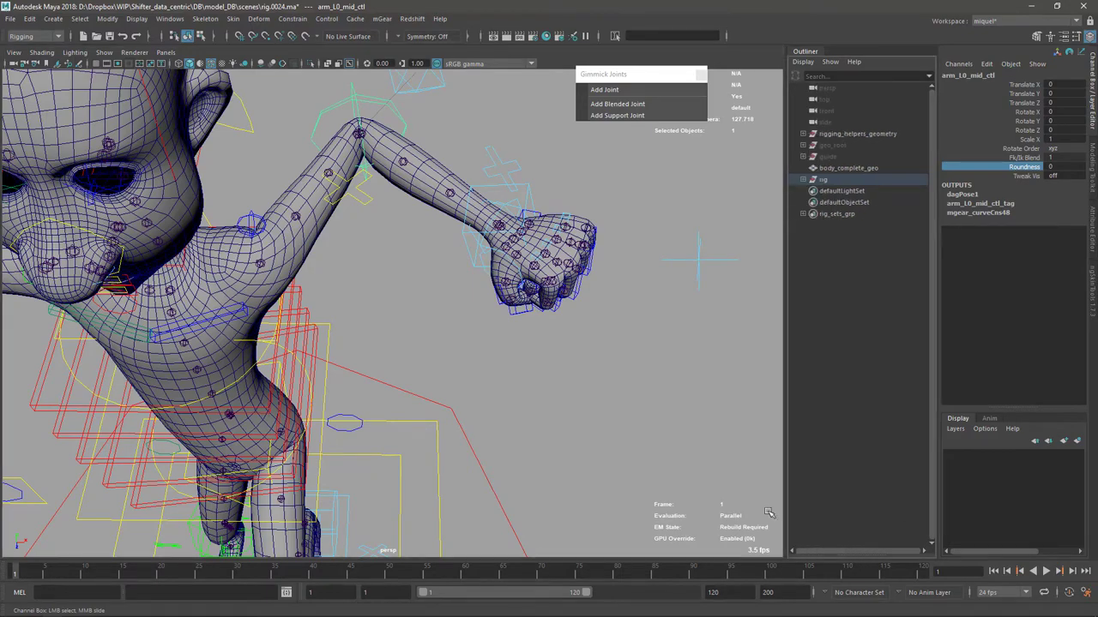
alt+drag(525, 393, 534, 322)
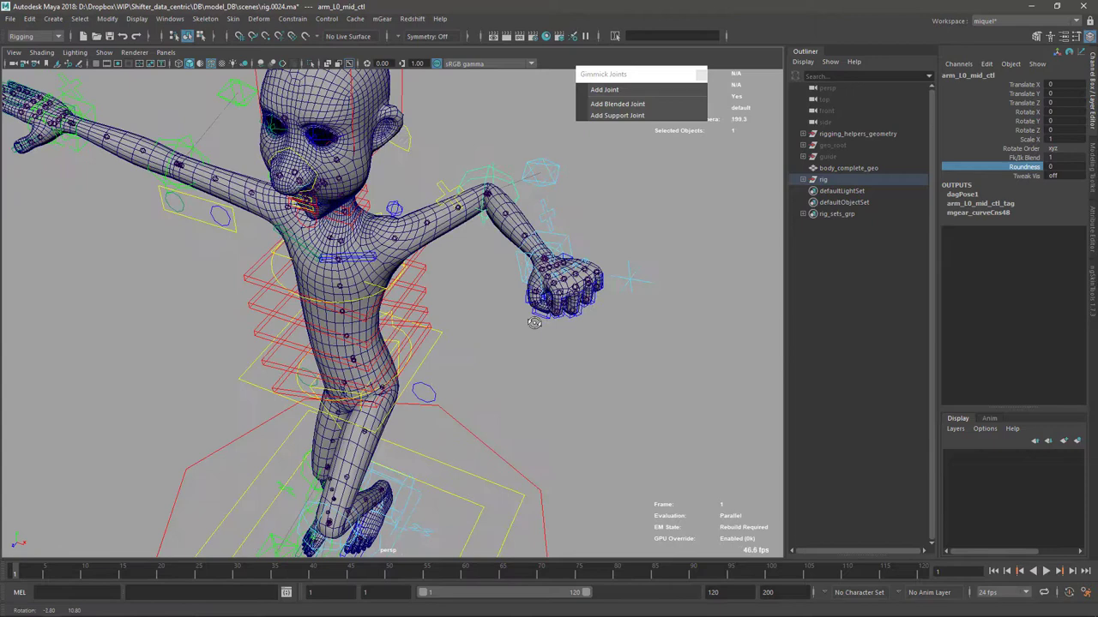
click(506, 243)
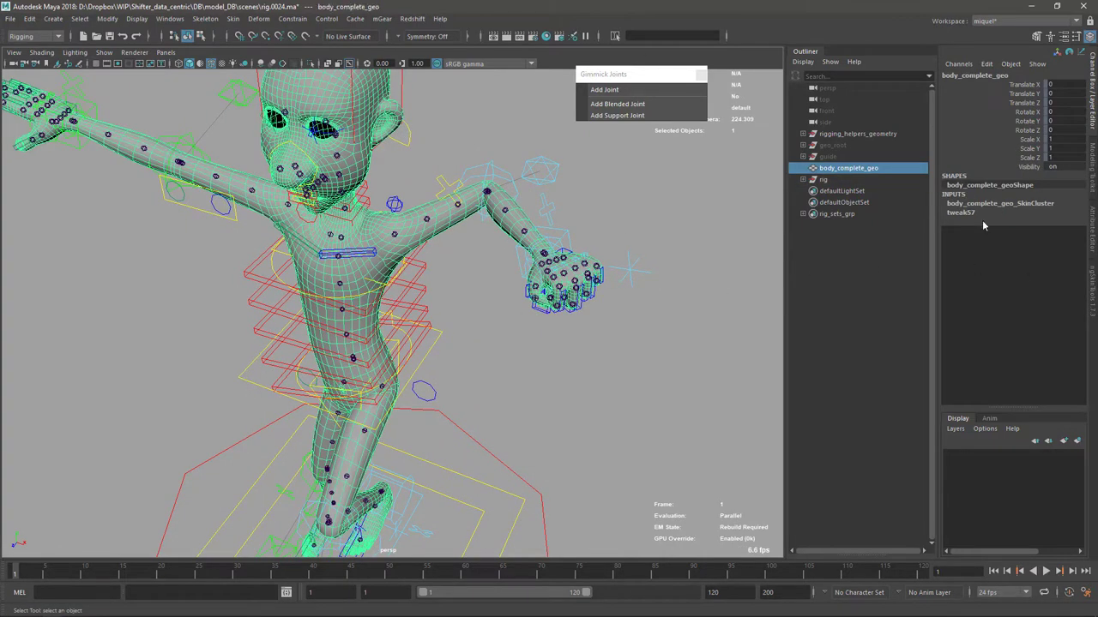
click(1090, 296)
click(921, 52)
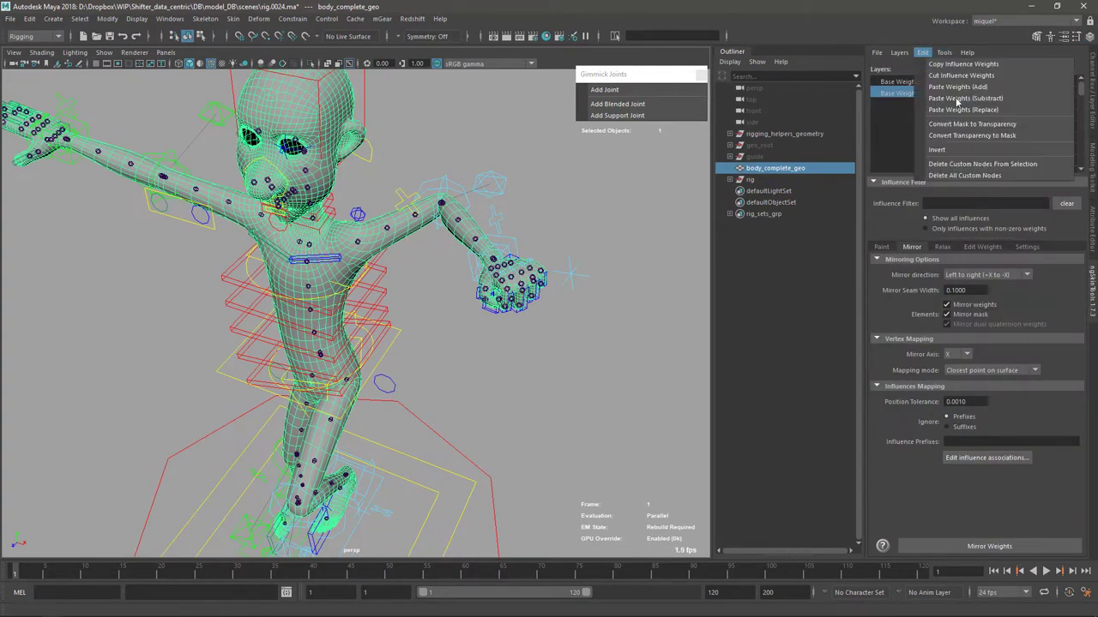
click(953, 175)
click(522, 324)
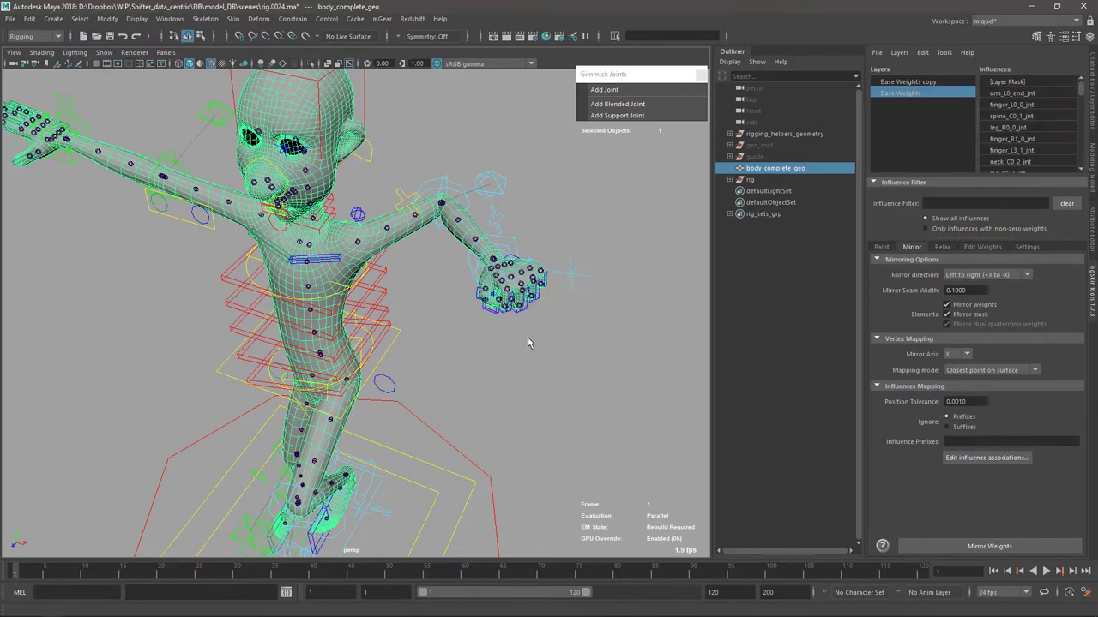
Export the skin of body_complete_geo to the rig_DB folder, overwriting skin_START.gSkin
alt+drag(544, 418, 403, 343)
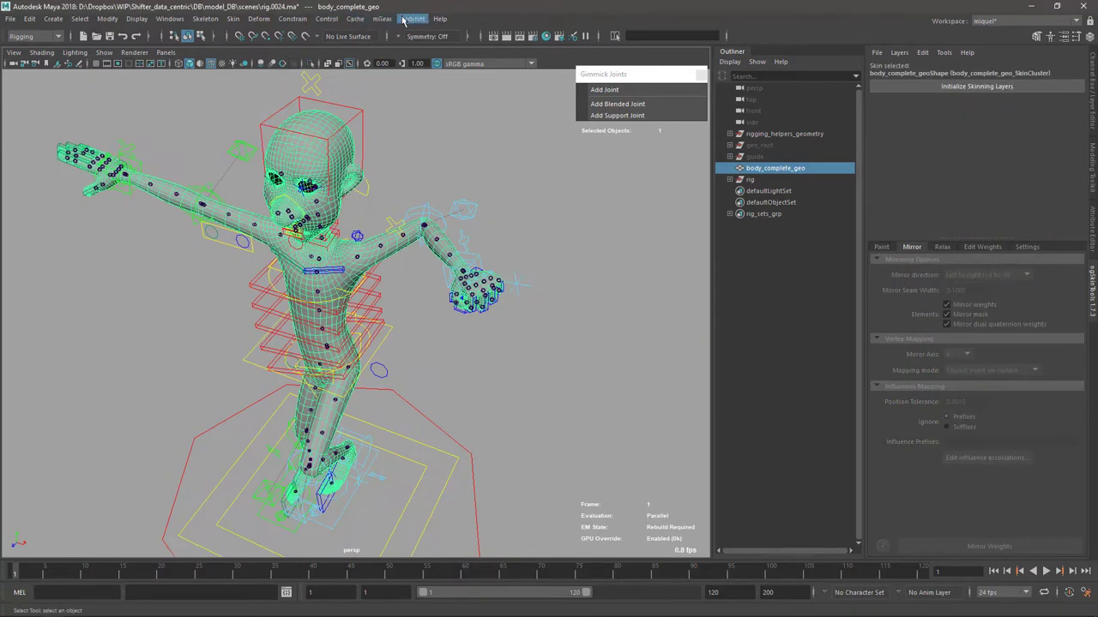
click(383, 21)
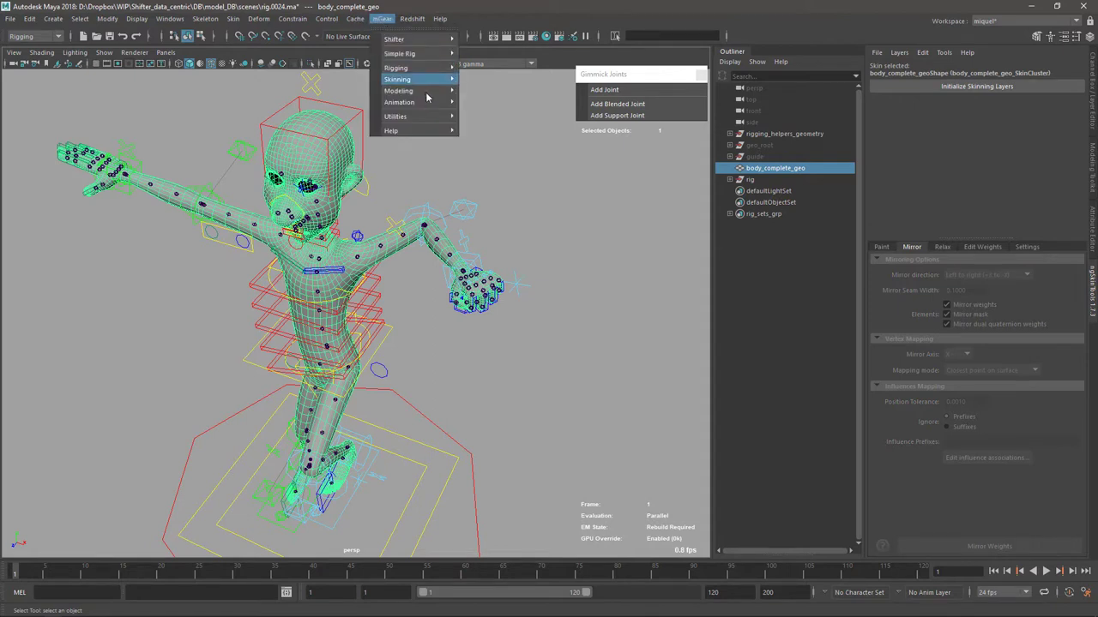
mouse_move(424, 81)
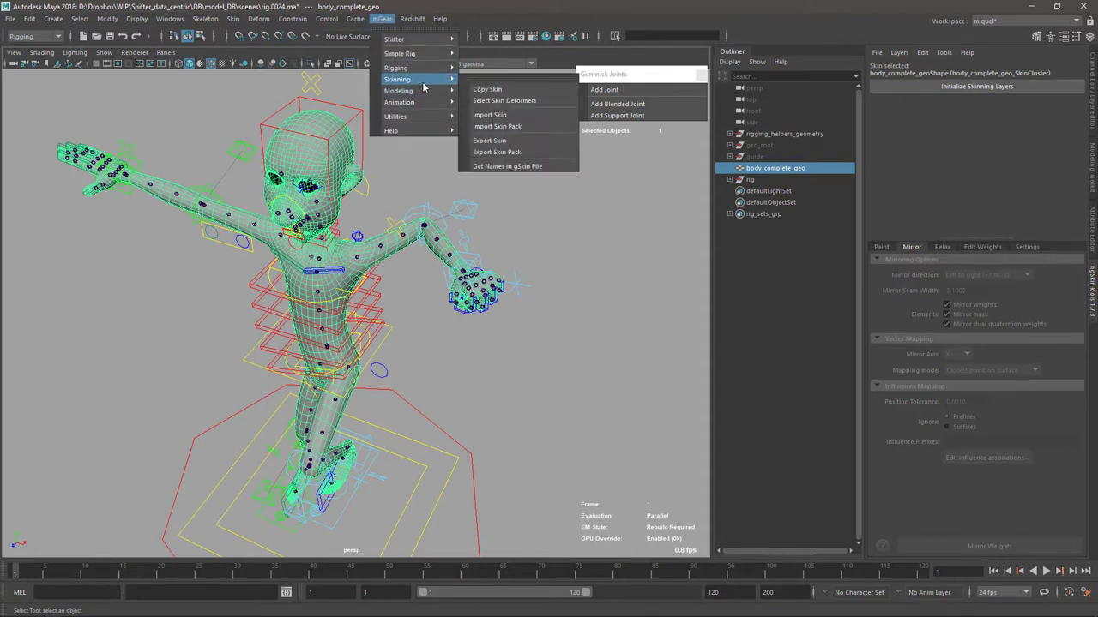
click(504, 140)
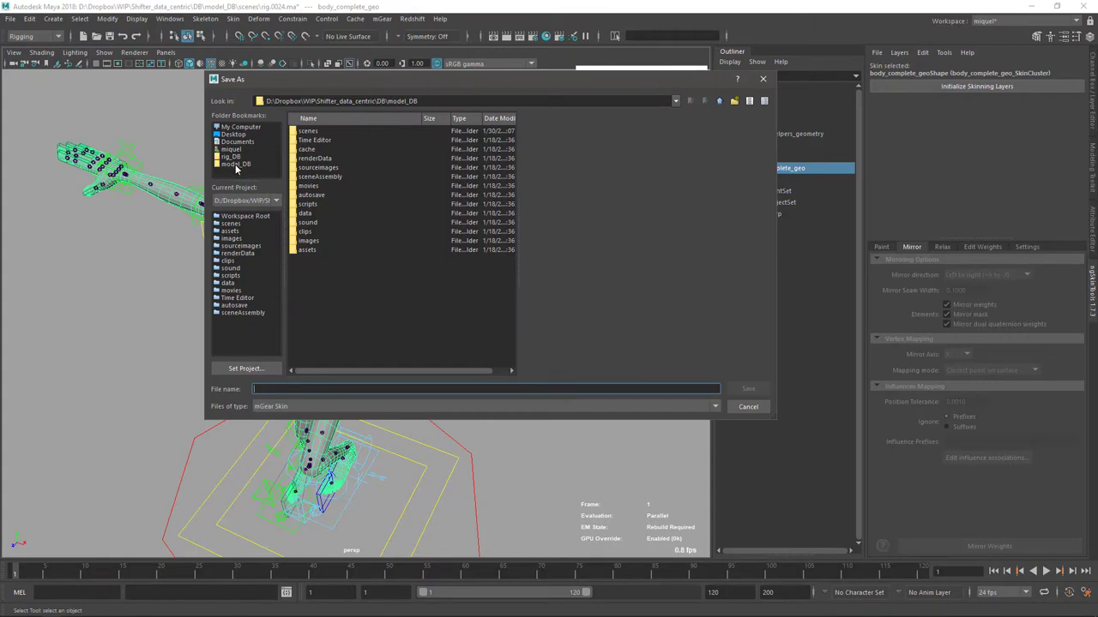
click(229, 157)
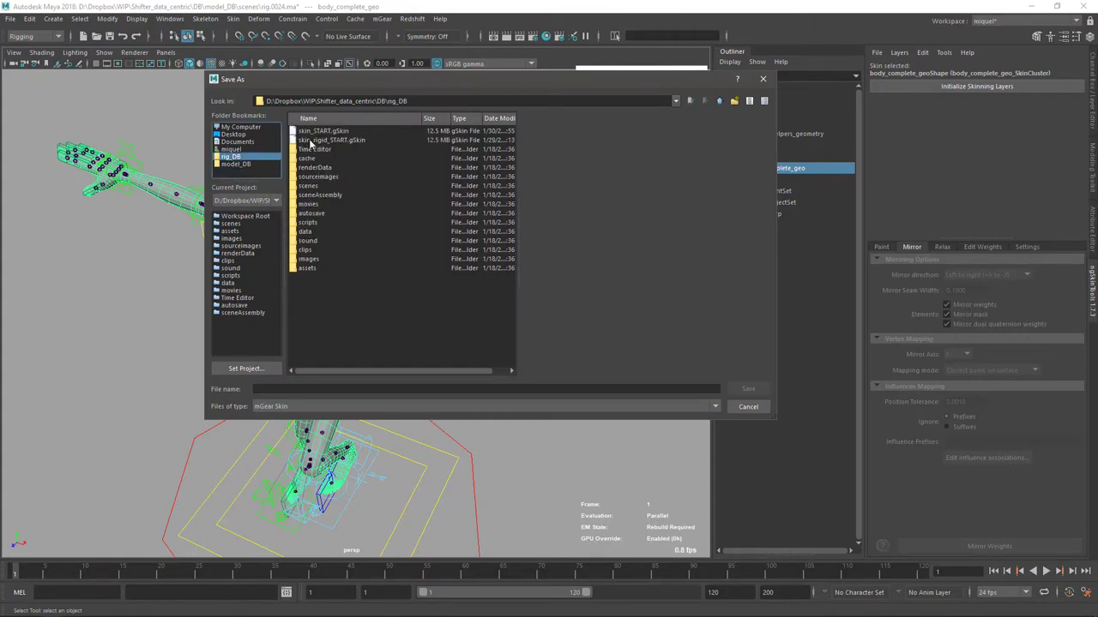
click(326, 133)
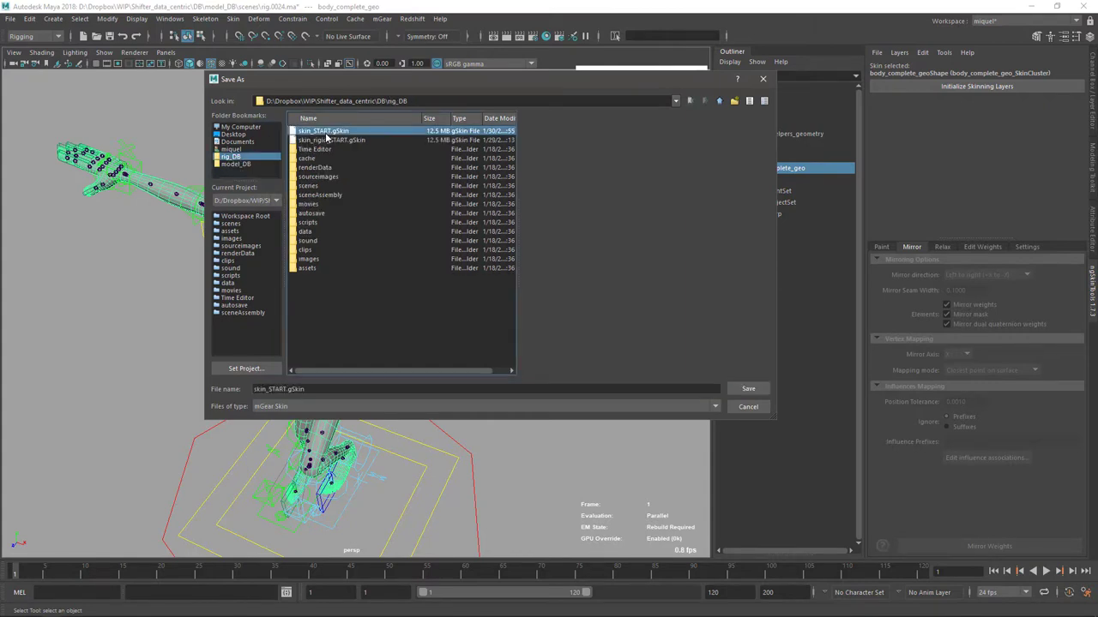
click(747, 390)
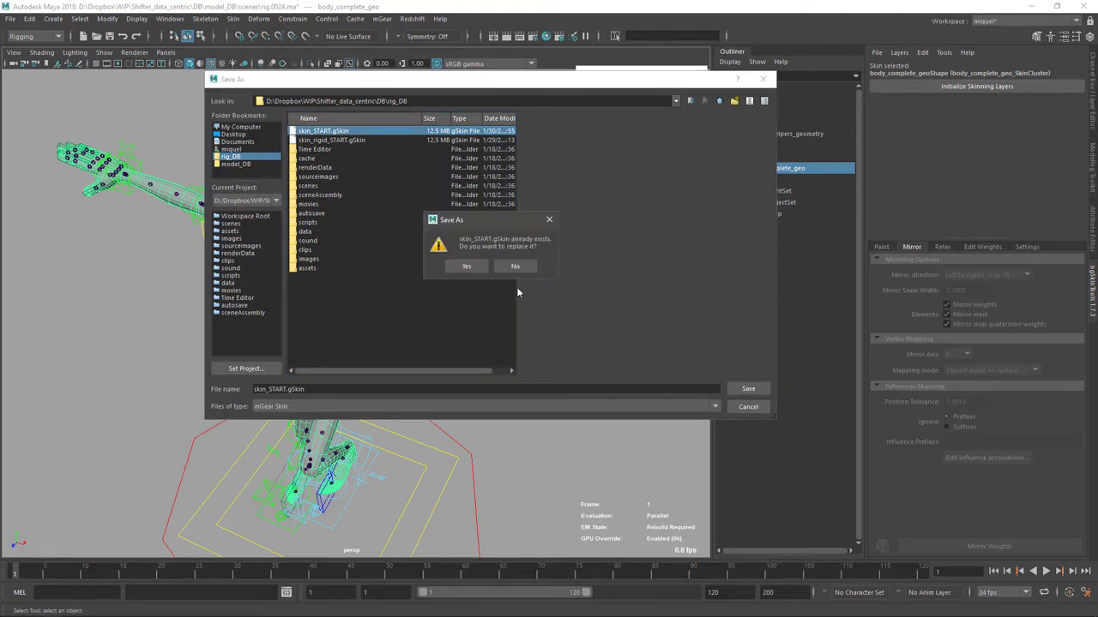
click(463, 267)
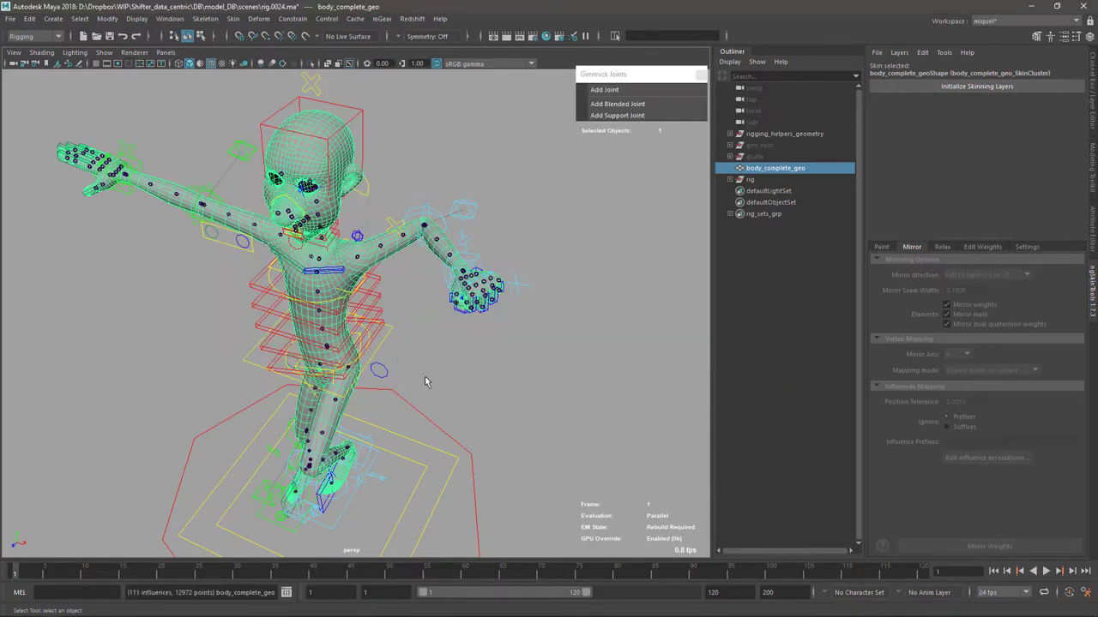
Detach the skin from body_complete_geo with the skin_detach.py script
alt+drag(425, 381, 429, 274)
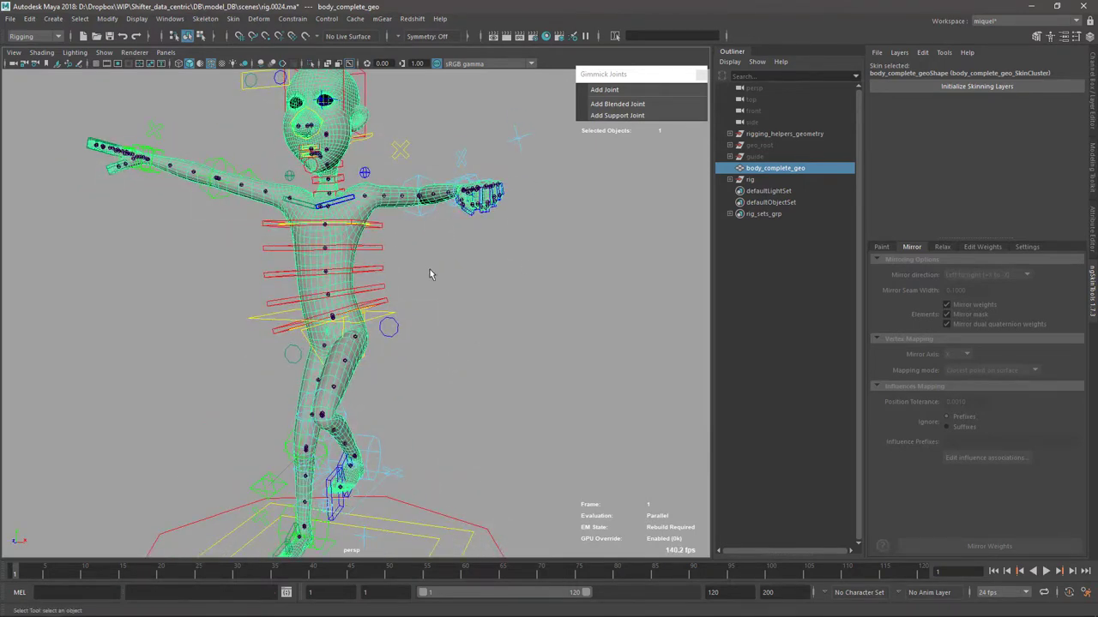
text(s)
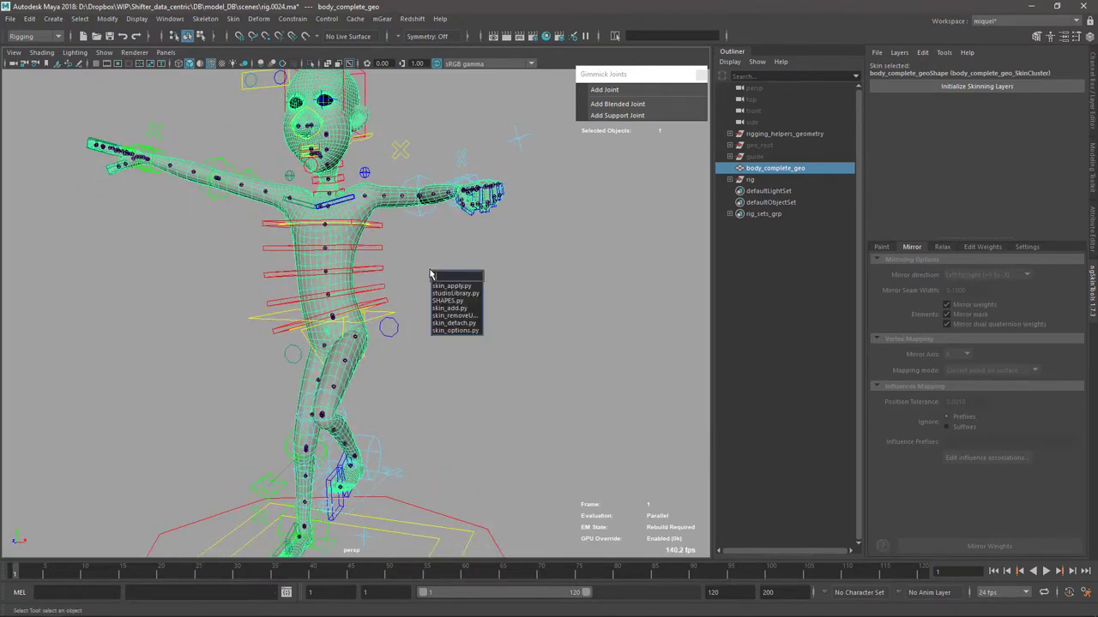
key(Down)
key(Down)
key(Down)
key(Down)
key(Down)
key(Down)
key(Return)
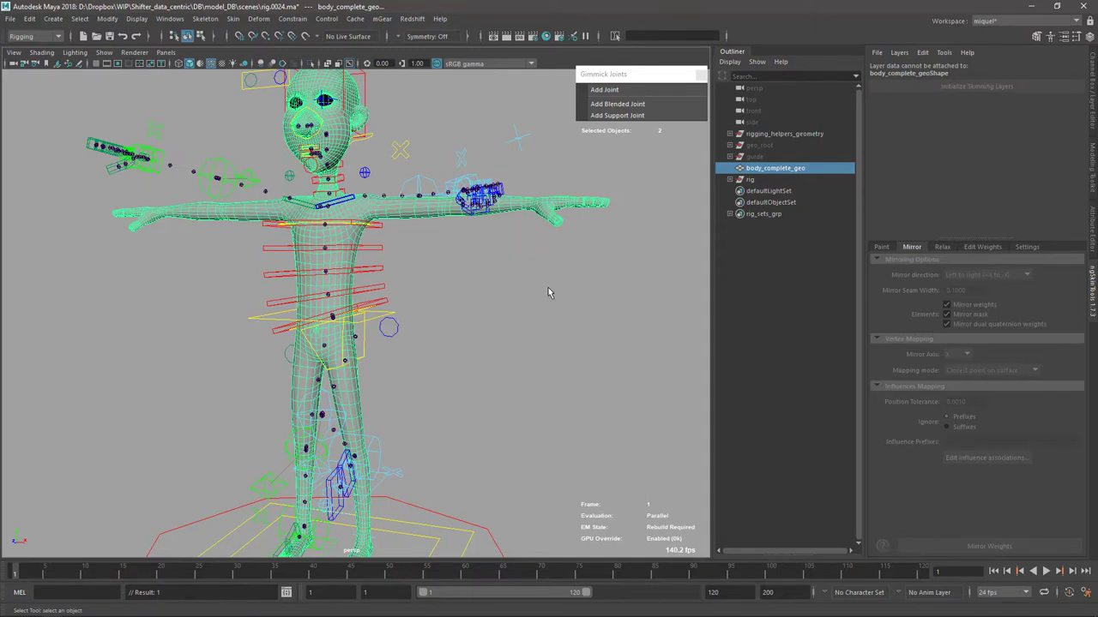
Delete the rig group from the scene
alt+drag(548, 292, 489, 288)
click(752, 181)
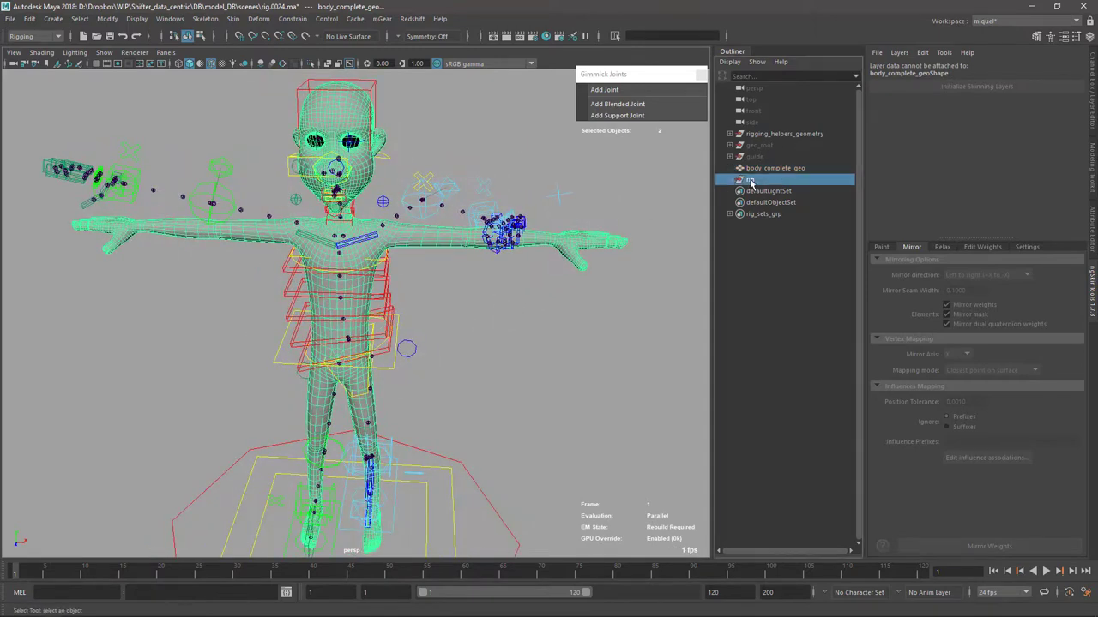
key(Delete)
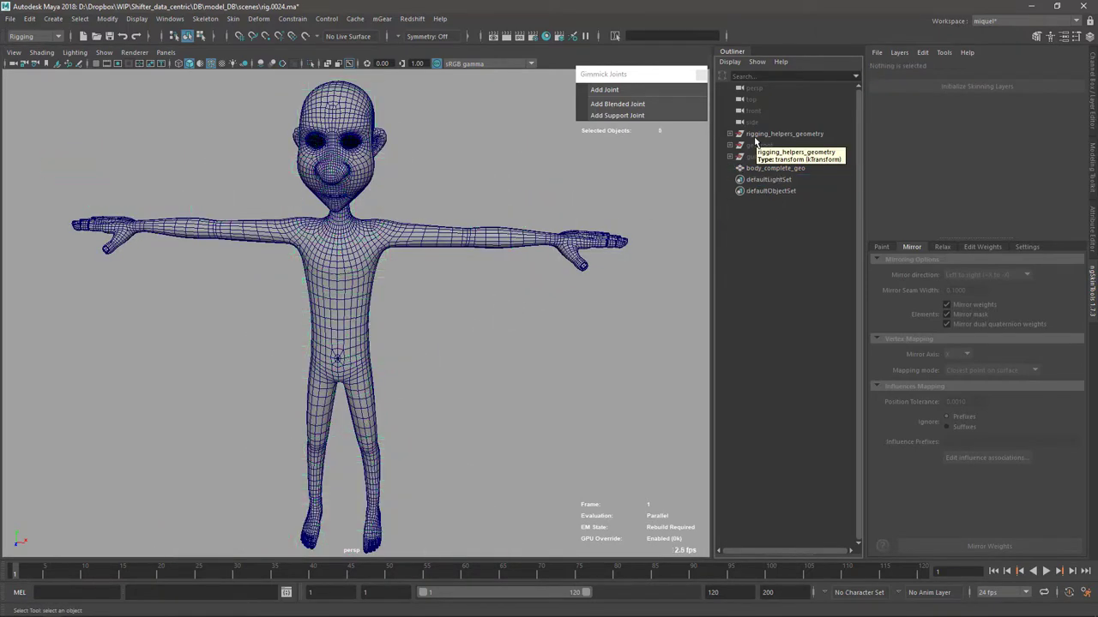
alt+drag(567, 309, 506, 319)
Show only the guide in the viewport and open its guide root settings
click(759, 156)
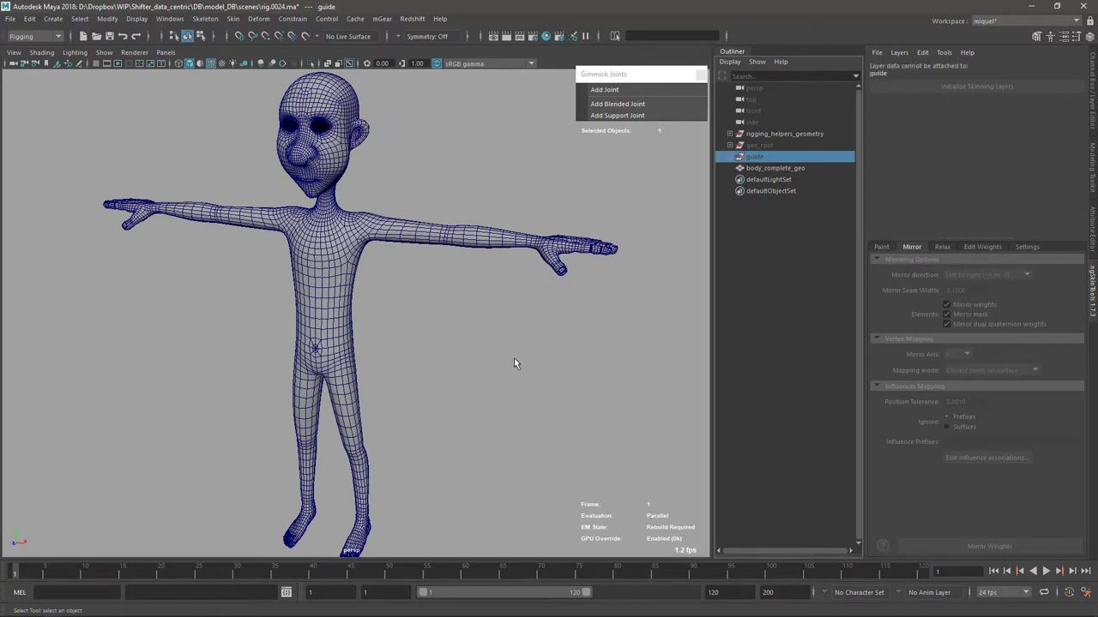
key(shift+h)
key(ctrl+1)
alt+right_drag(340, 248, 515, 260)
alt+middle_drag(515, 260, 366, 263)
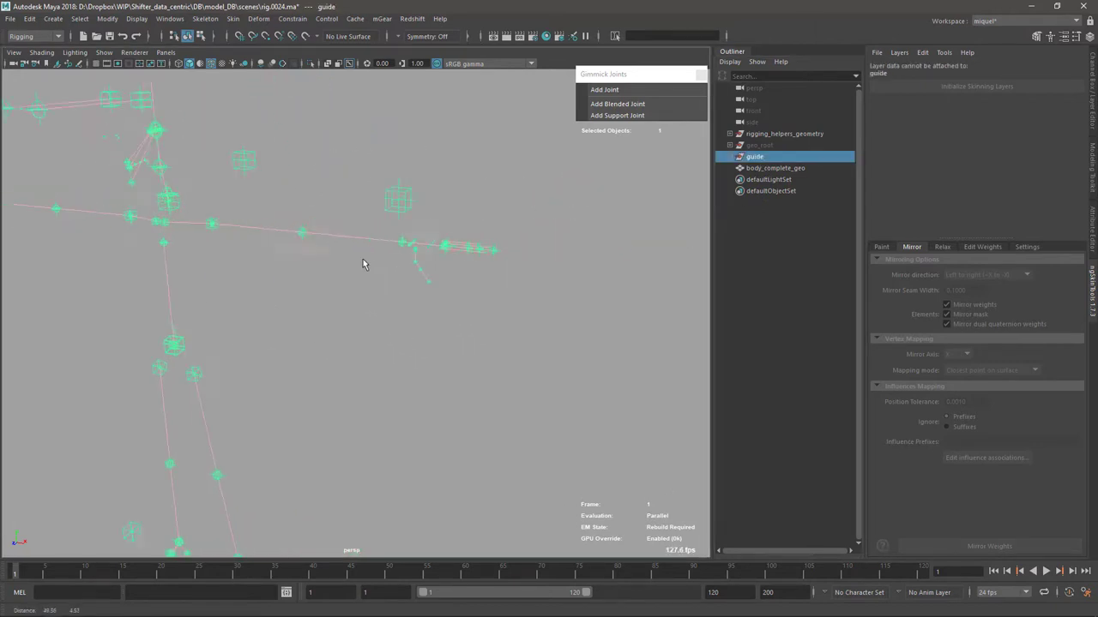
alt+drag(366, 263, 601, 182)
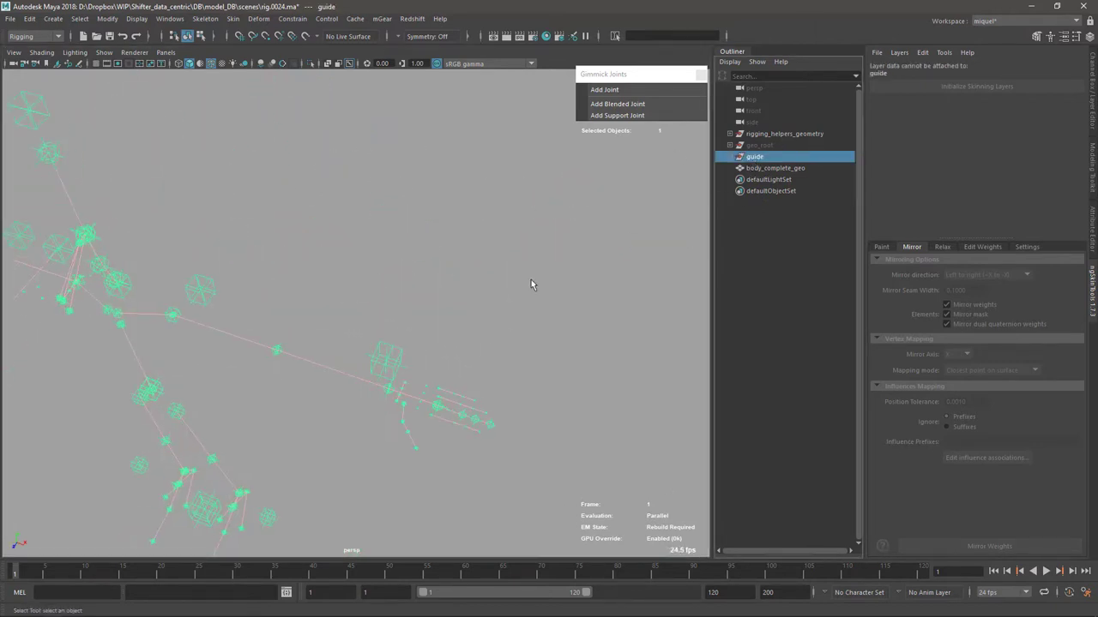
key(Return)
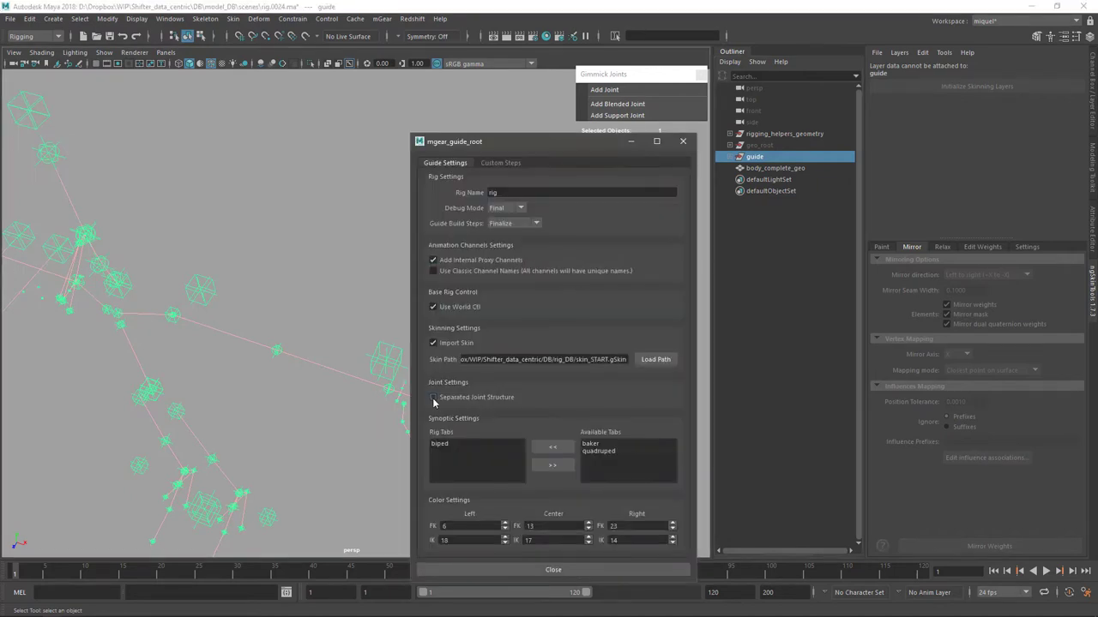
Enable Separated Joint Structure in the guide root settings and close the settings window
click(433, 398)
drag(550, 148, 489, 109)
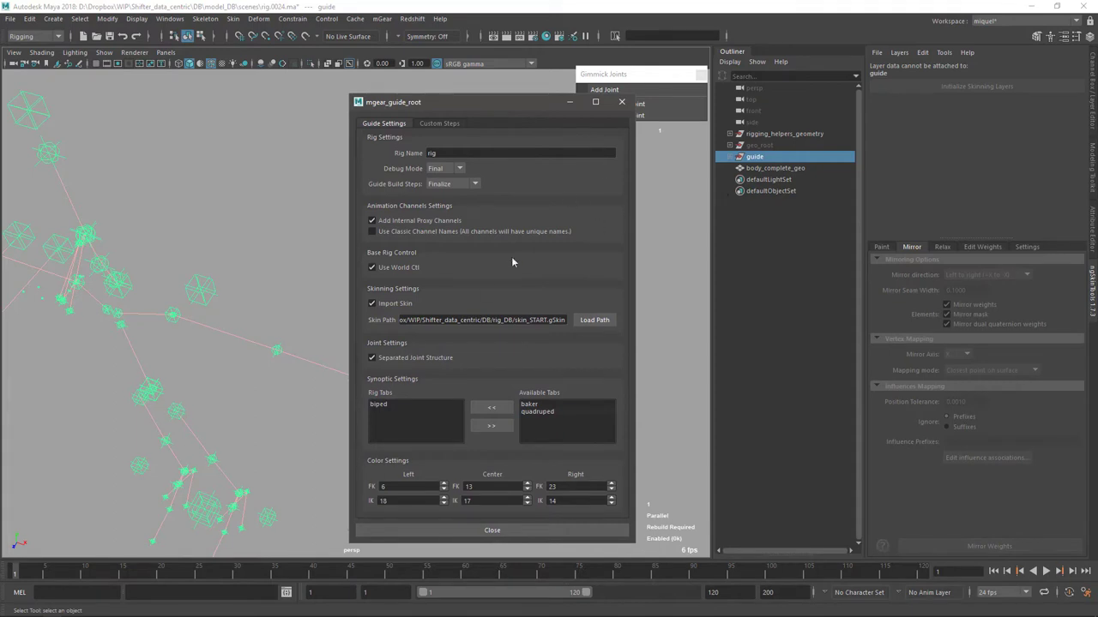
click(621, 103)
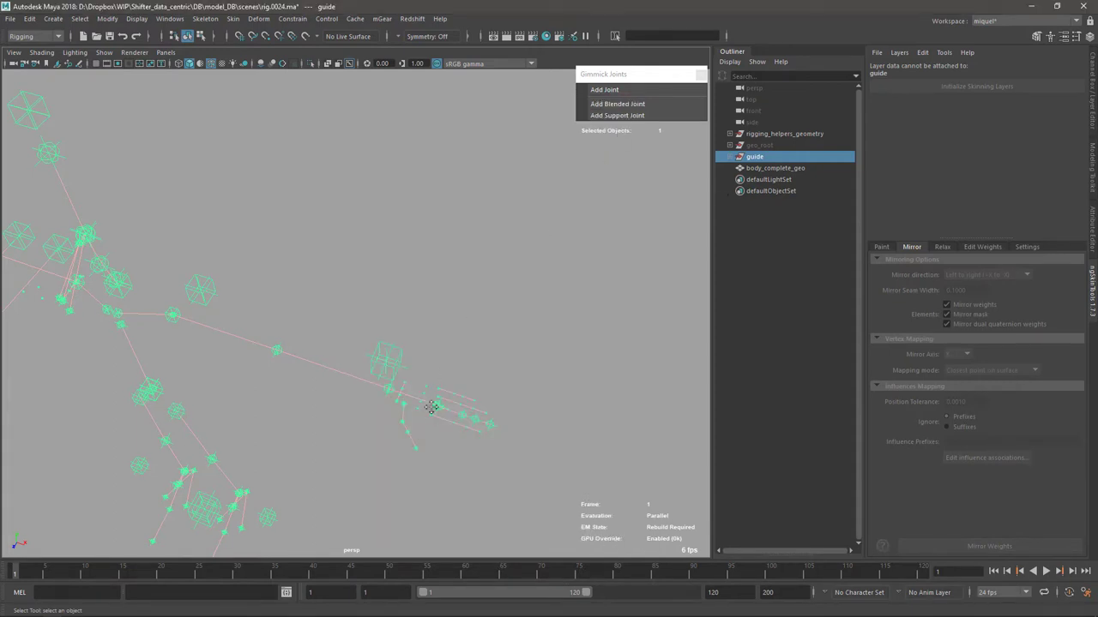
Examine the left hand guide hierarchy by selecting meta_L0_root, arm_L0_wrist and arm_L0_eff in turn
alt+drag(428, 404, 316, 250)
click(229, 271)
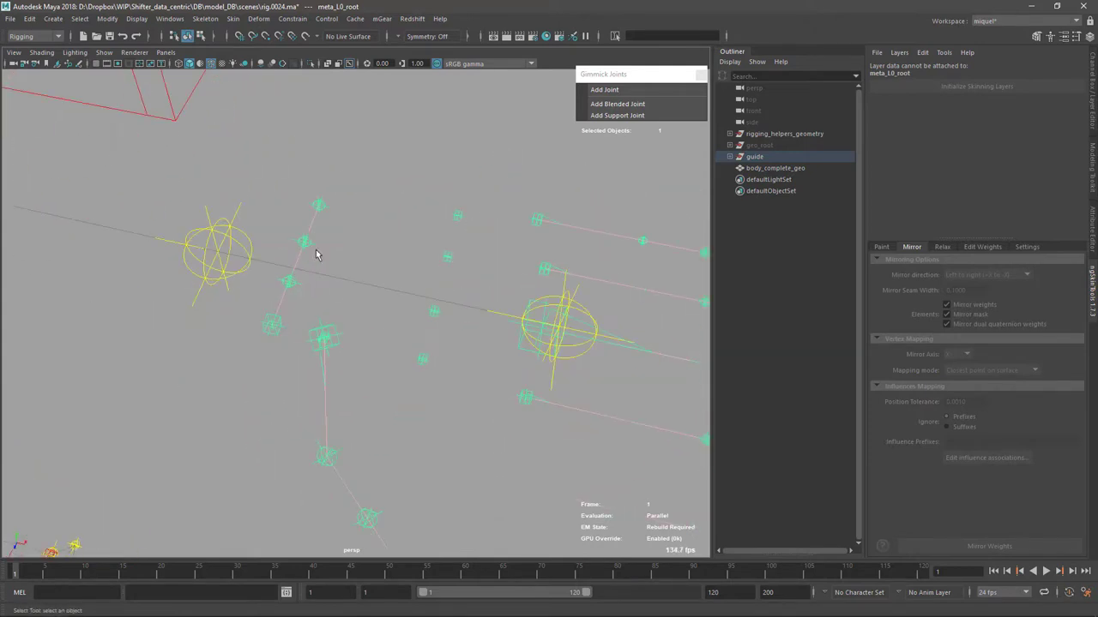
alt+drag(472, 383, 262, 263)
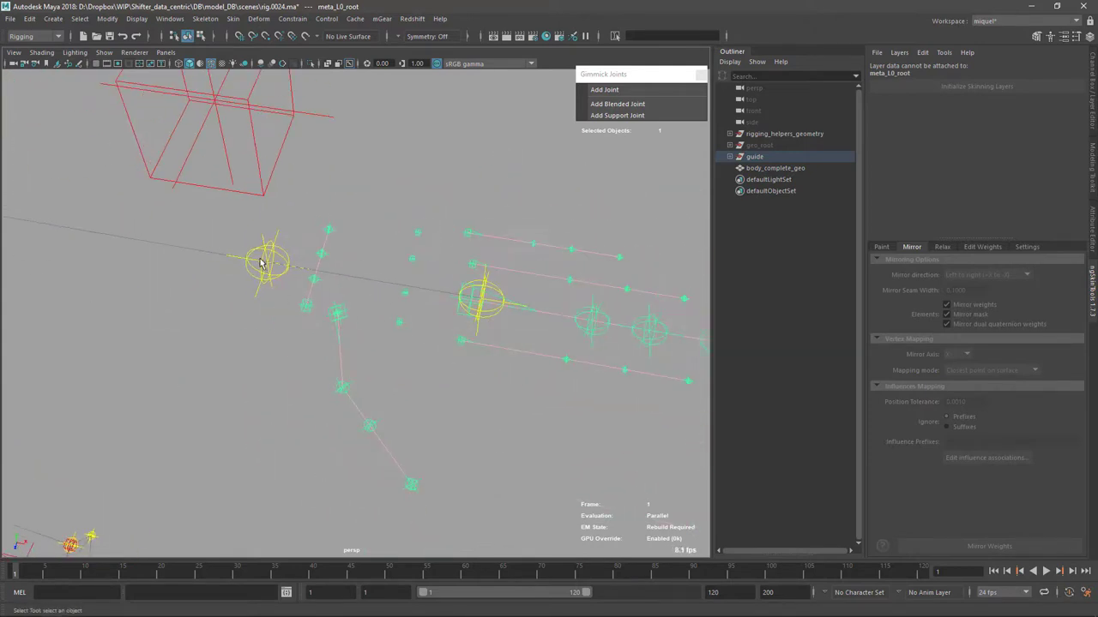
click(343, 364)
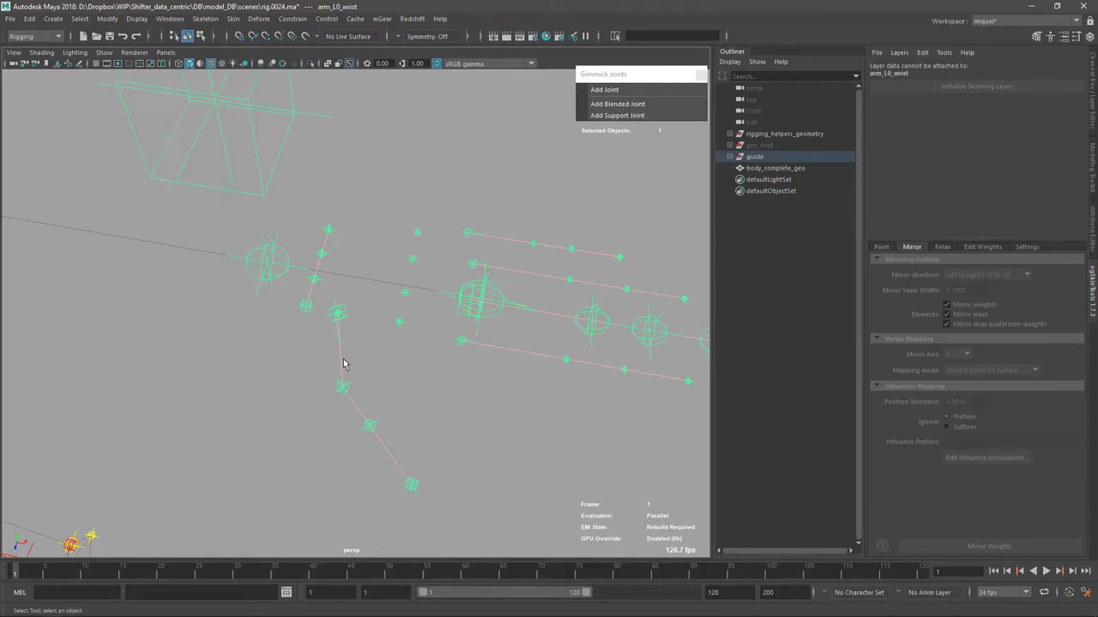
key(ctrl+z)
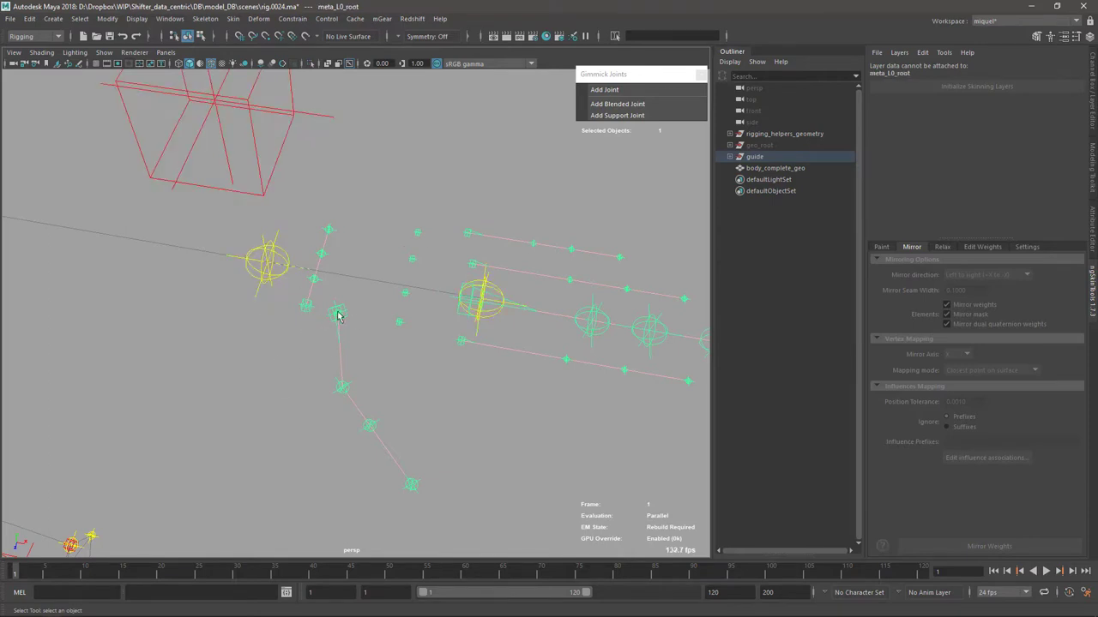
click(492, 356)
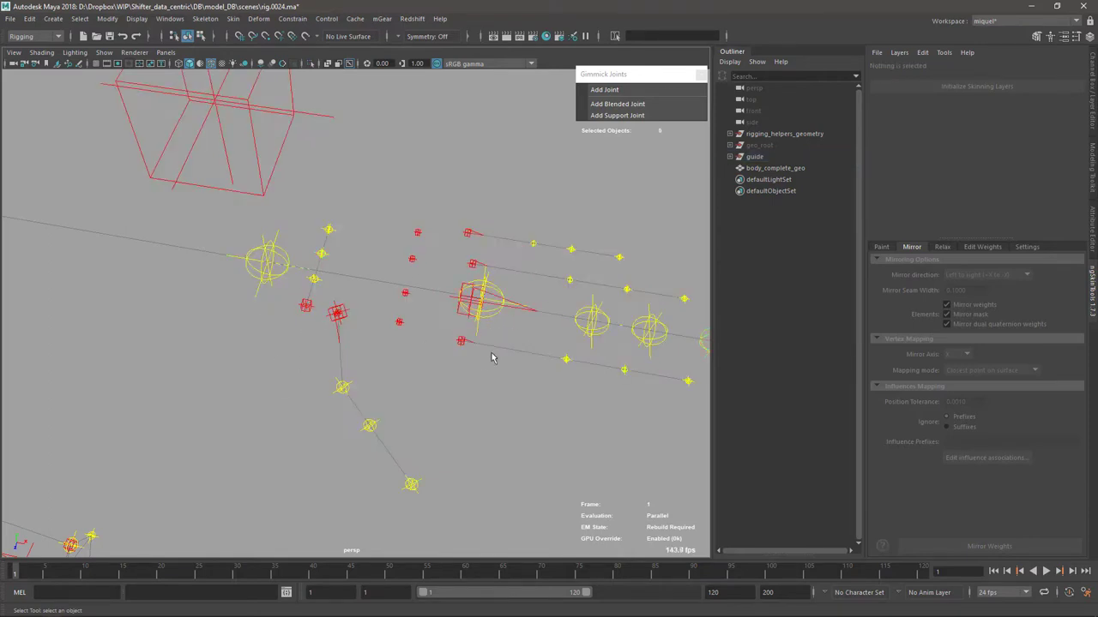
click(488, 324)
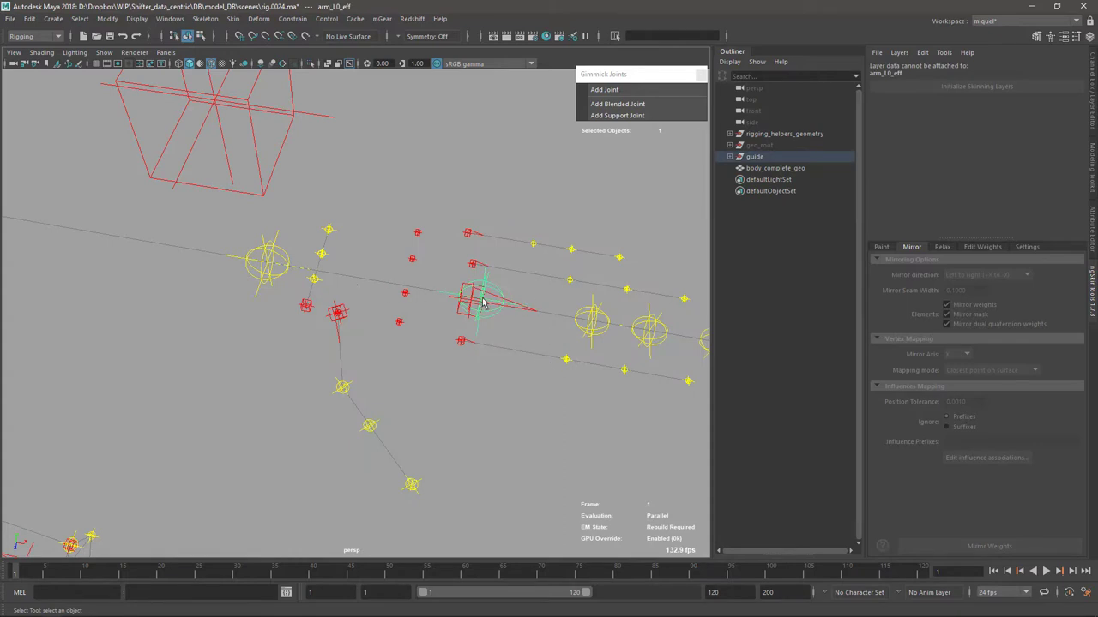
click(267, 287)
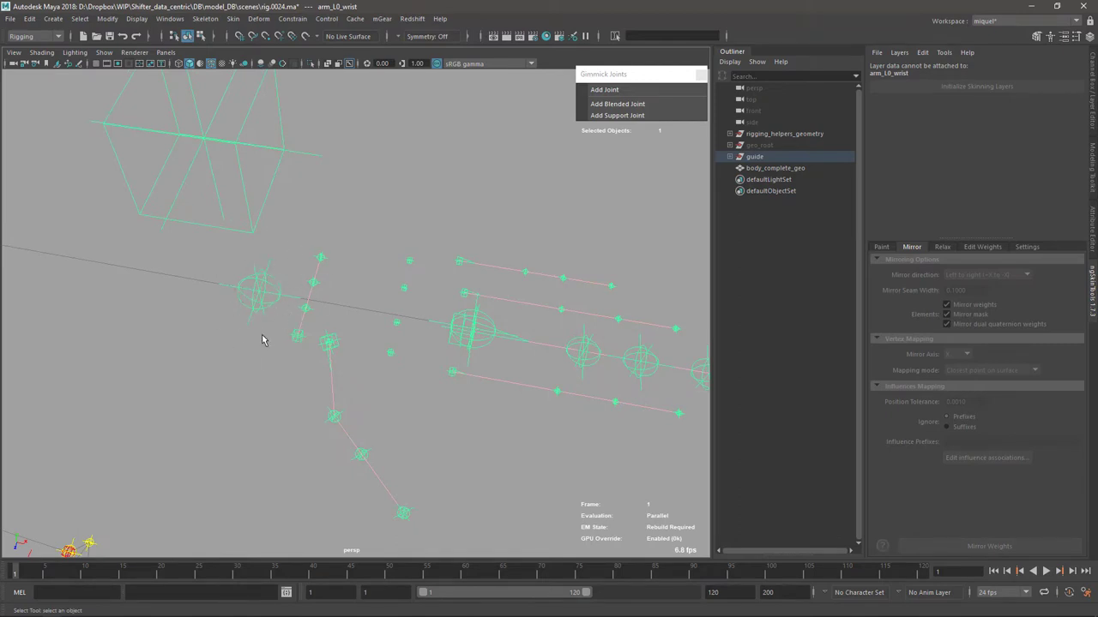
click(279, 360)
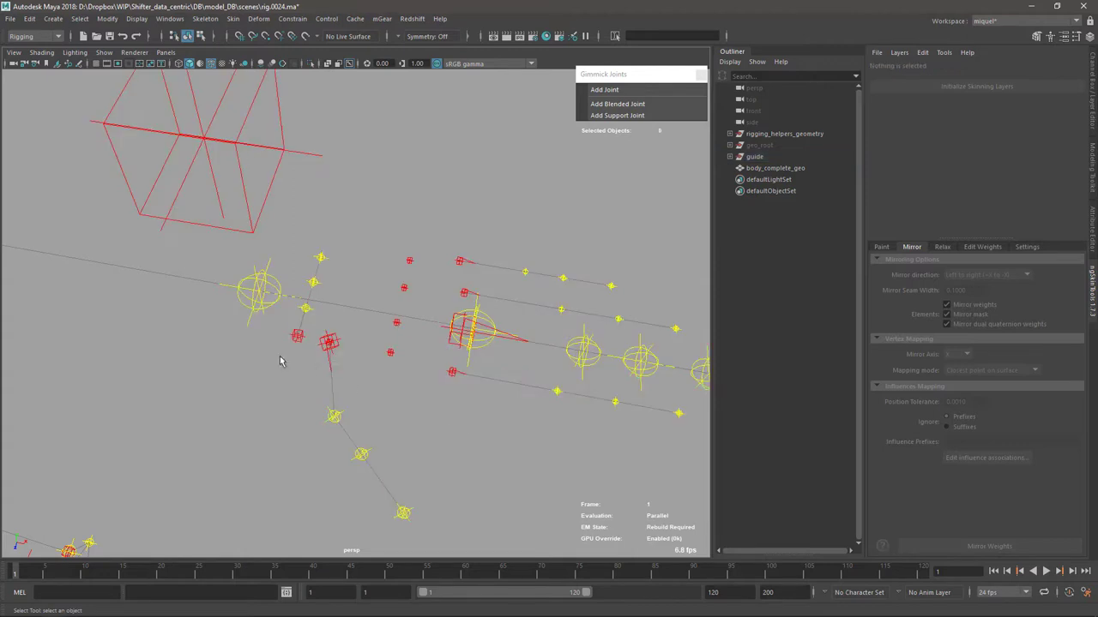
click(300, 346)
alt+drag(321, 341, 250, 290)
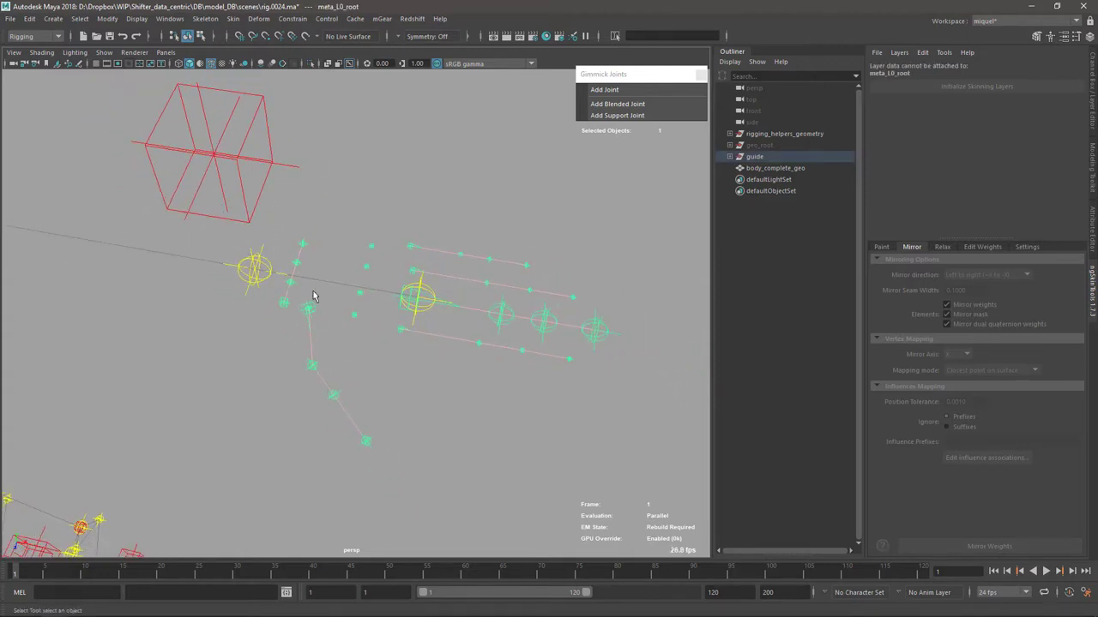
scroll(313, 296, up, 4)
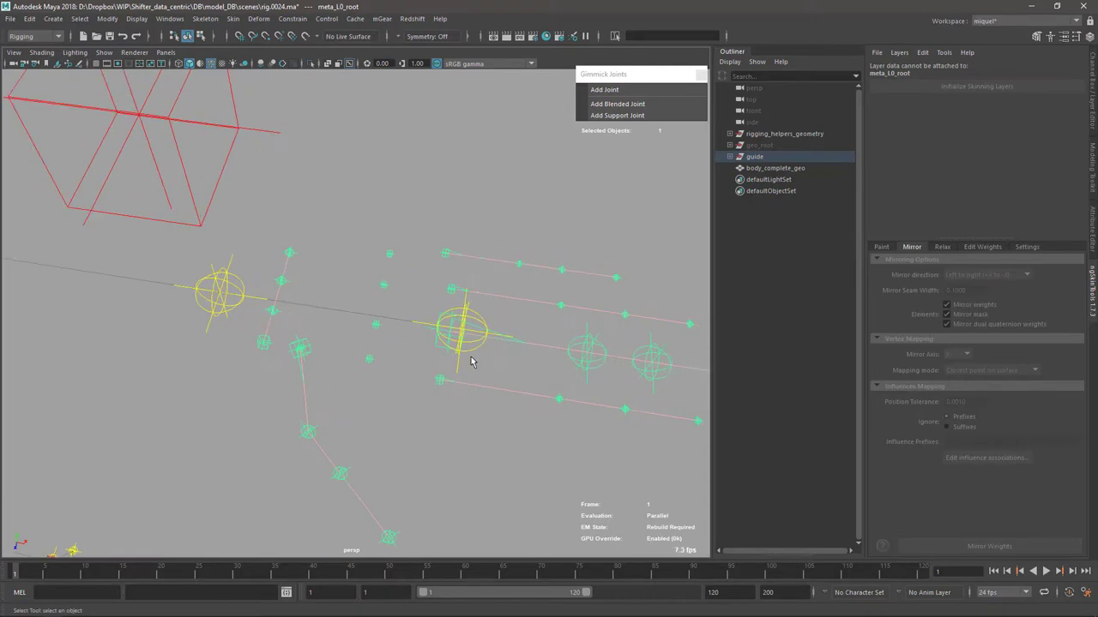
click(478, 362)
click(459, 333)
click(291, 374)
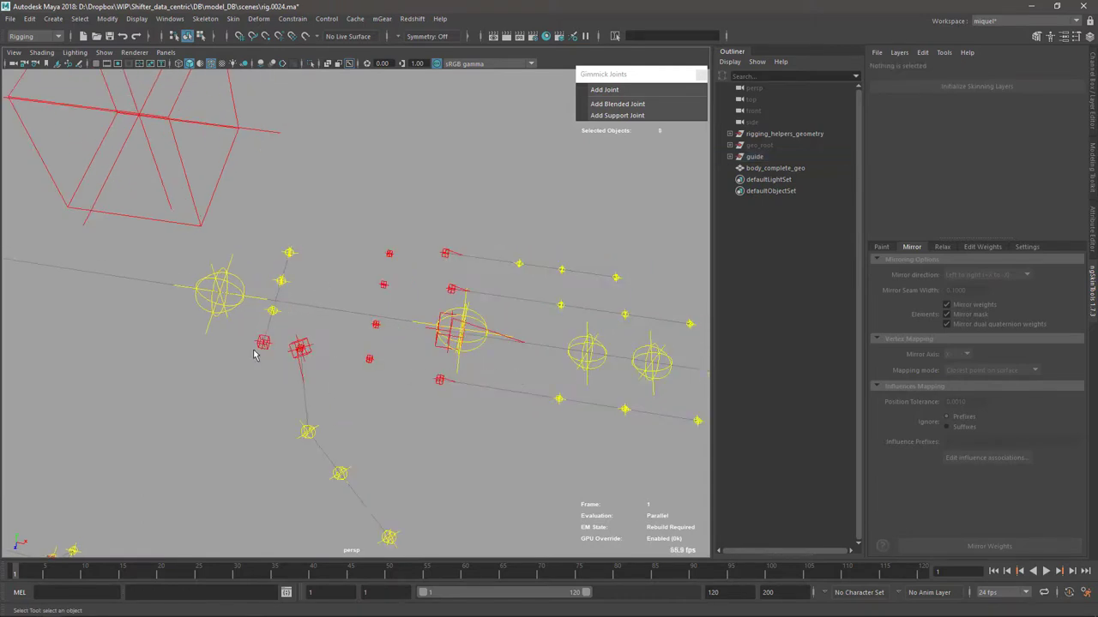
Parent the left hand's meta_L0_root guide under arm_L0_eff
click(438, 346)
click(461, 376)
click(470, 350)
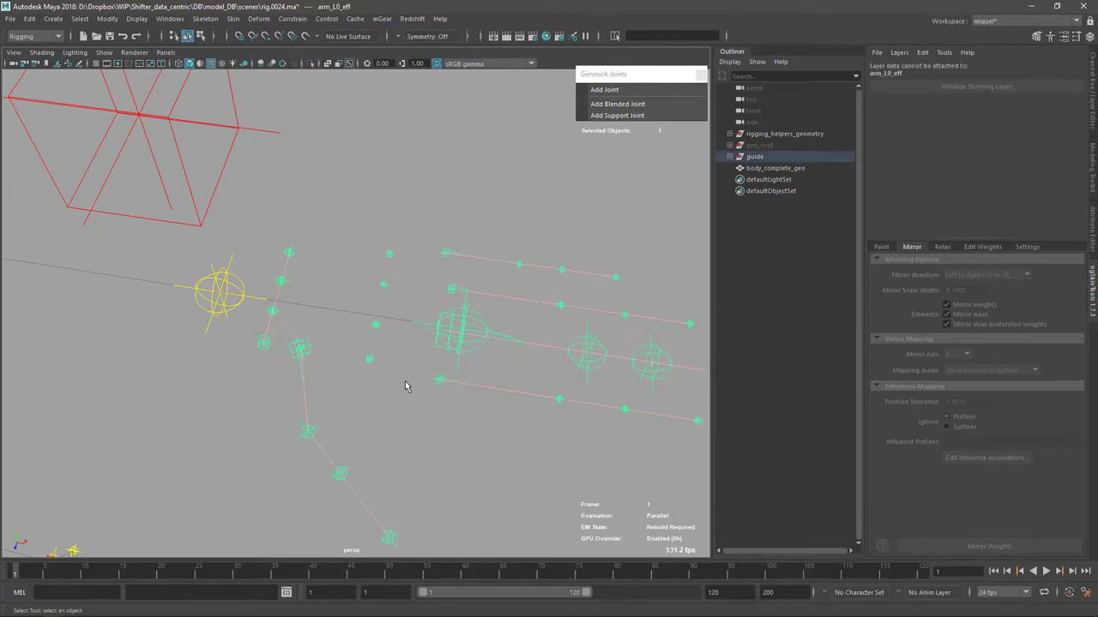
Parent the right hand's meta_R0_root guide under arm_R0_eff
alt+right_drag(492, 456, 164, 301)
alt+middle_drag(164, 301, 323, 328)
alt+right_drag(324, 328, 370, 358)
alt+middle_drag(370, 359, 409, 400)
alt+right_drag(208, 370, 269, 366)
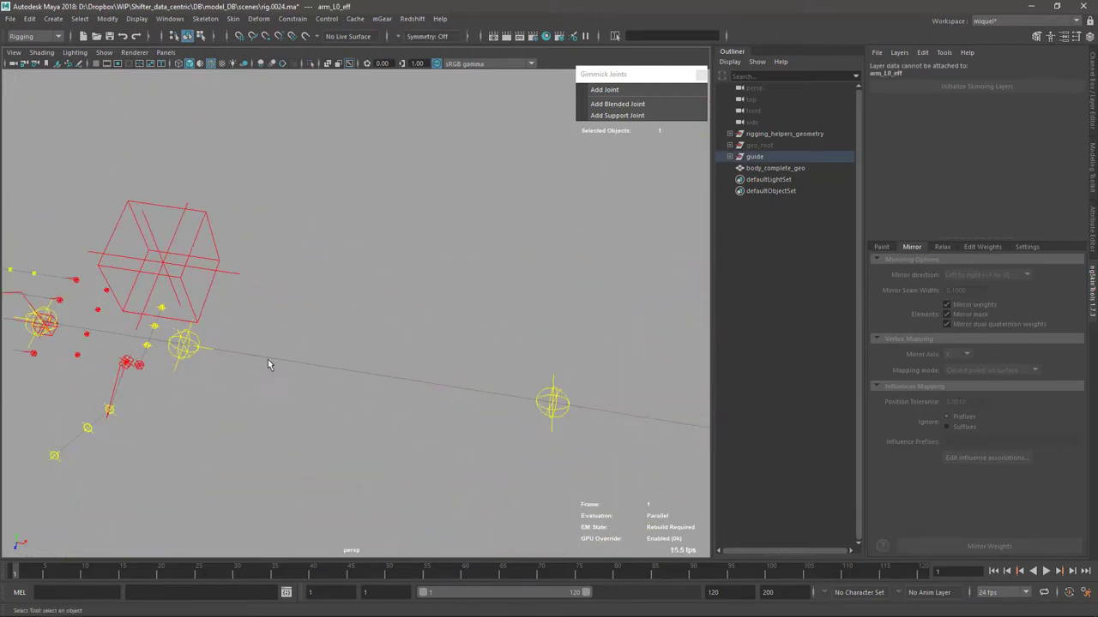
alt+middle_drag(269, 365, 398, 364)
click(379, 389)
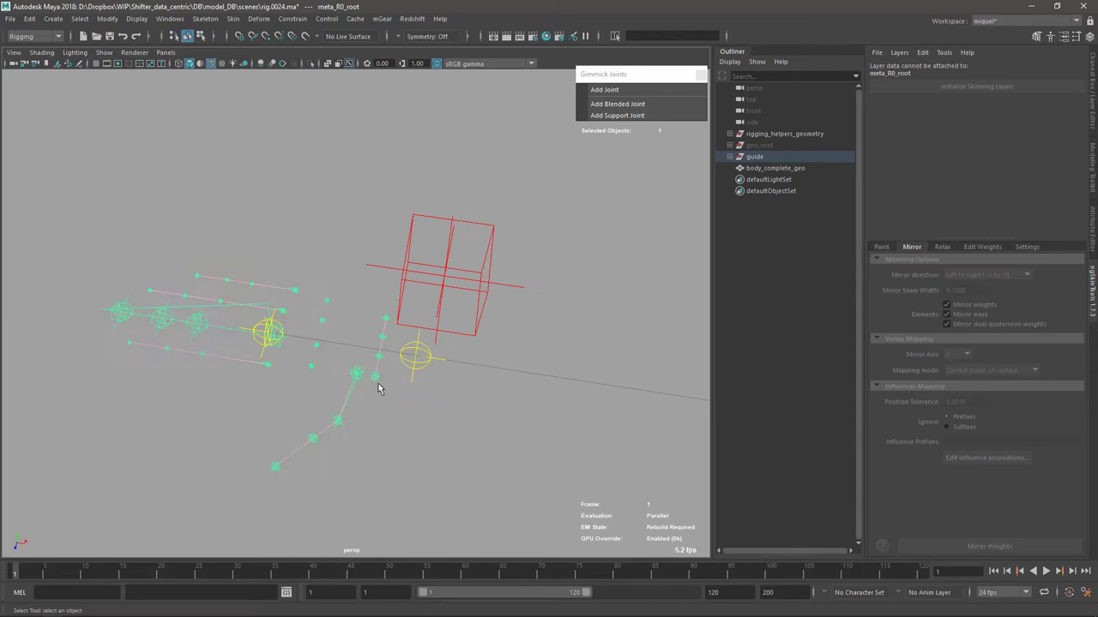
shift+click(259, 352)
key(p)
drag(256, 347, 270, 351)
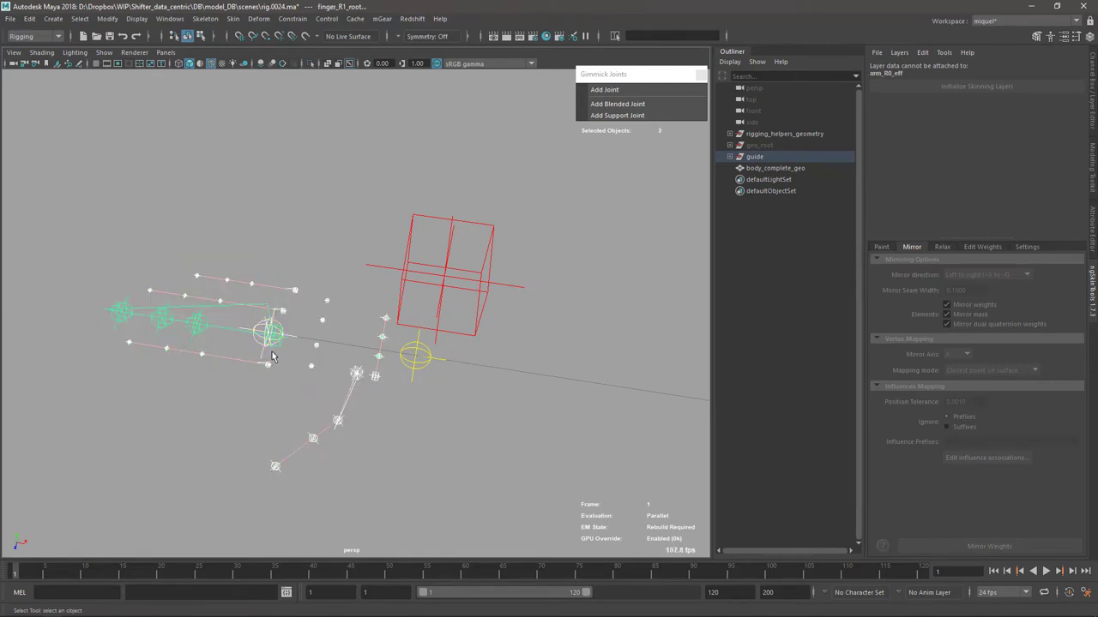
Save the scene as the next increment, overwriting the existing rig.0025.ma
alt+right_drag(420, 403, 330, 378)
alt+middle_drag(506, 350, 264, 264)
alt+middle_drag(640, 325, 332, 323)
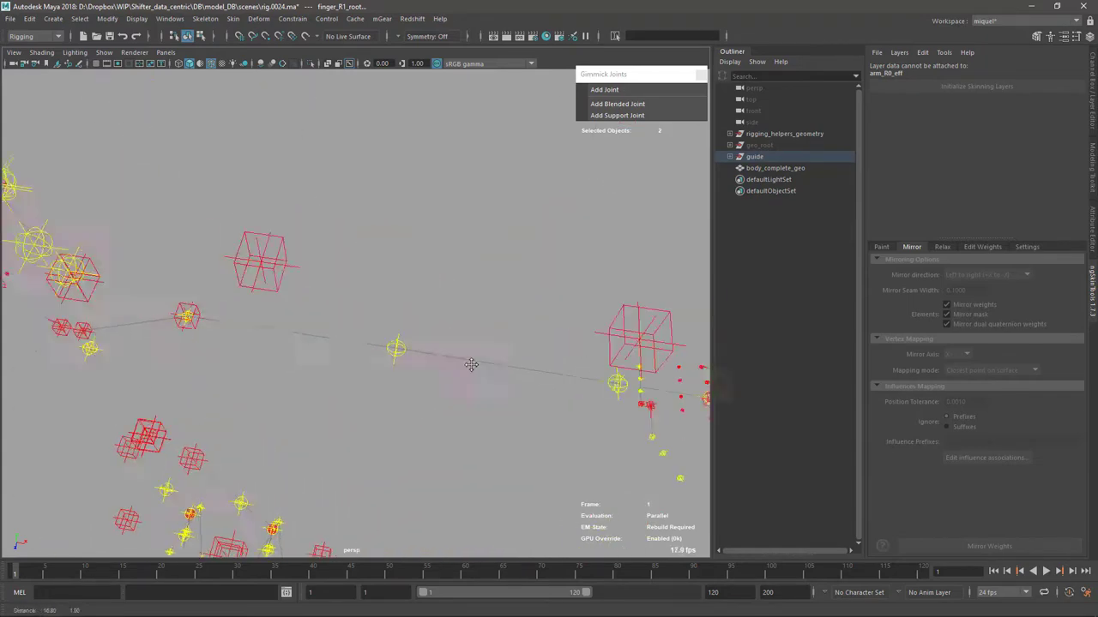
click(321, 367)
key(f)
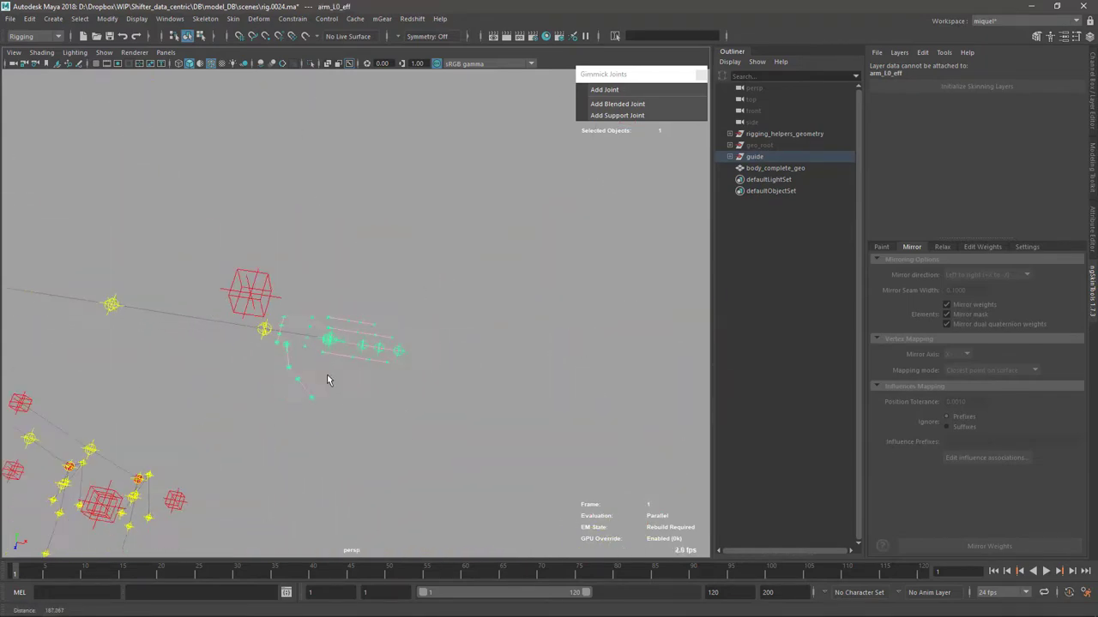
key(a)
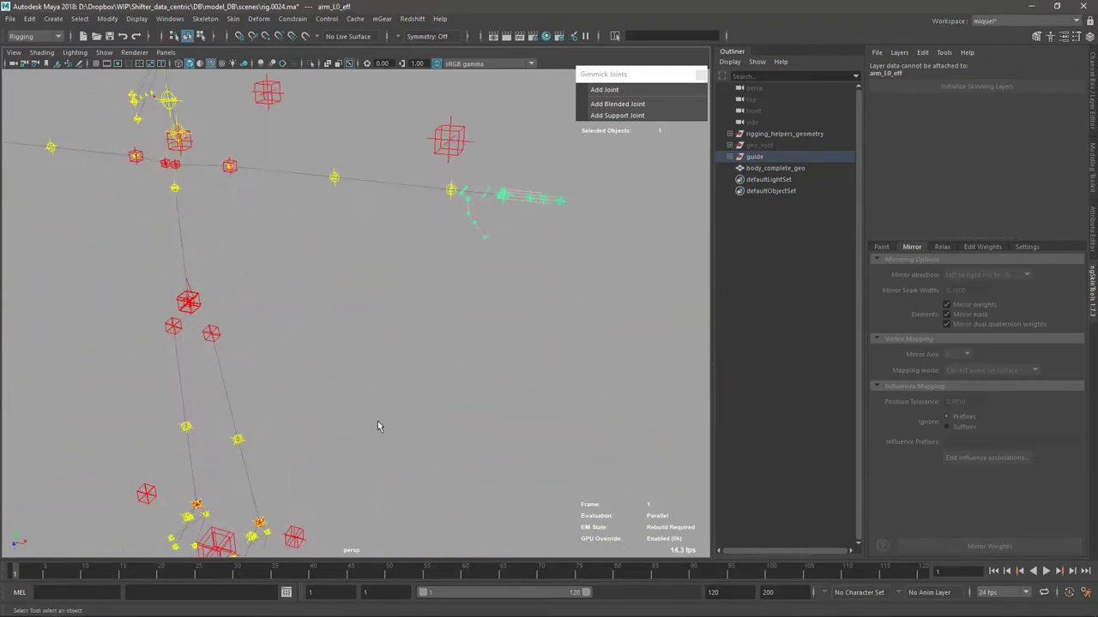
click(429, 396)
key(ctrl+alt+s)
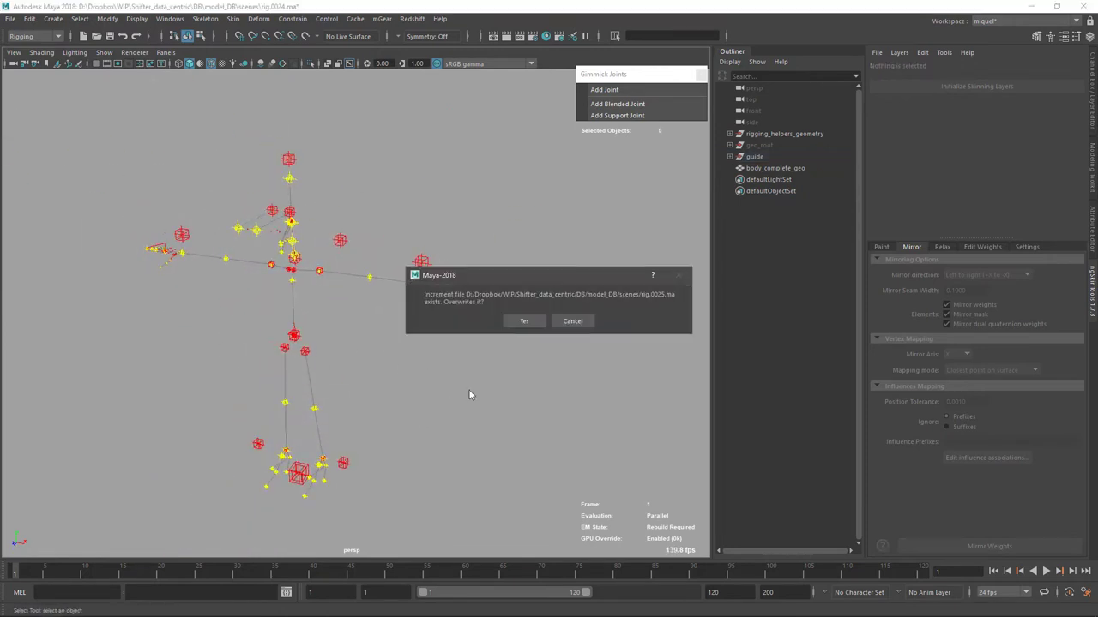
click(521, 325)
Show body_complete_geo in the viewport, build the rig from the selected guide and close the build log
alt+right_drag(382, 314, 489, 345)
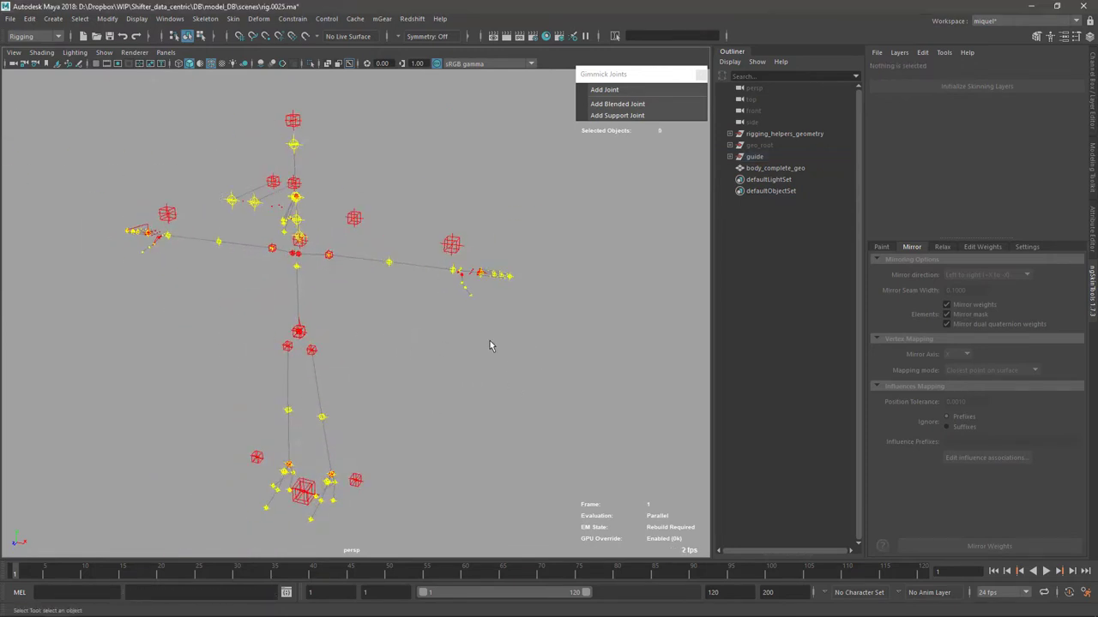
alt+drag(489, 346, 508, 349)
click(783, 169)
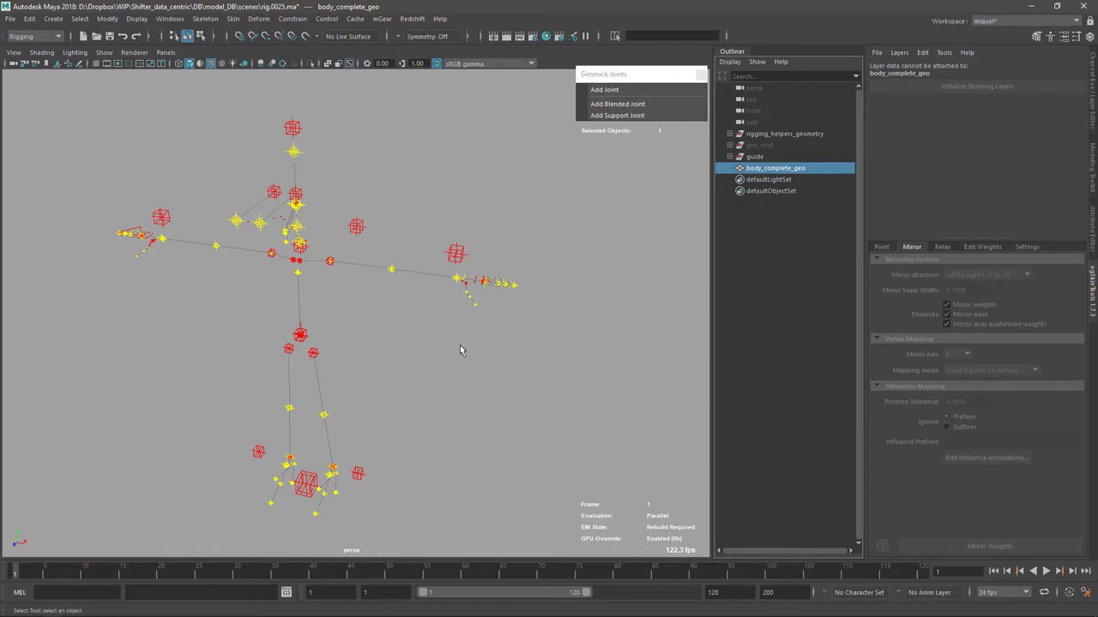
click(509, 380)
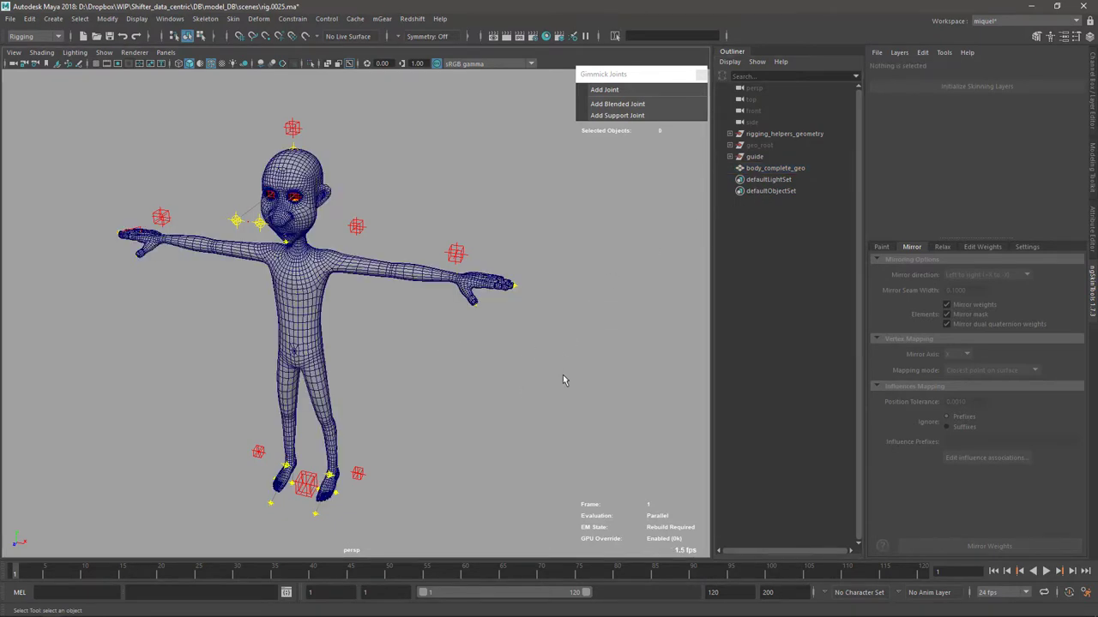
click(754, 157)
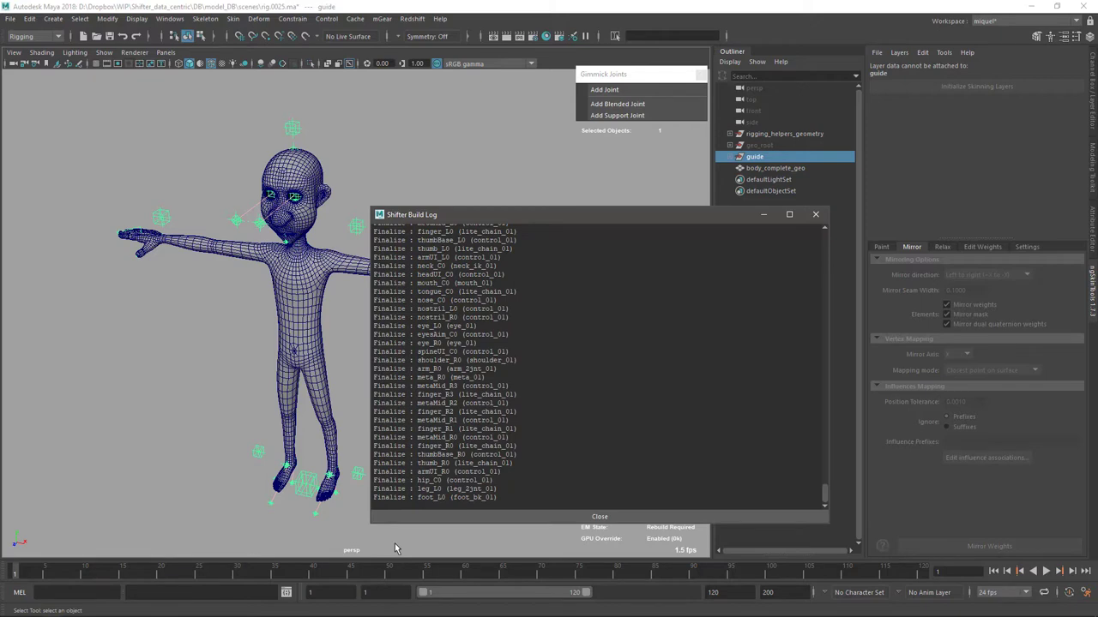
click(598, 519)
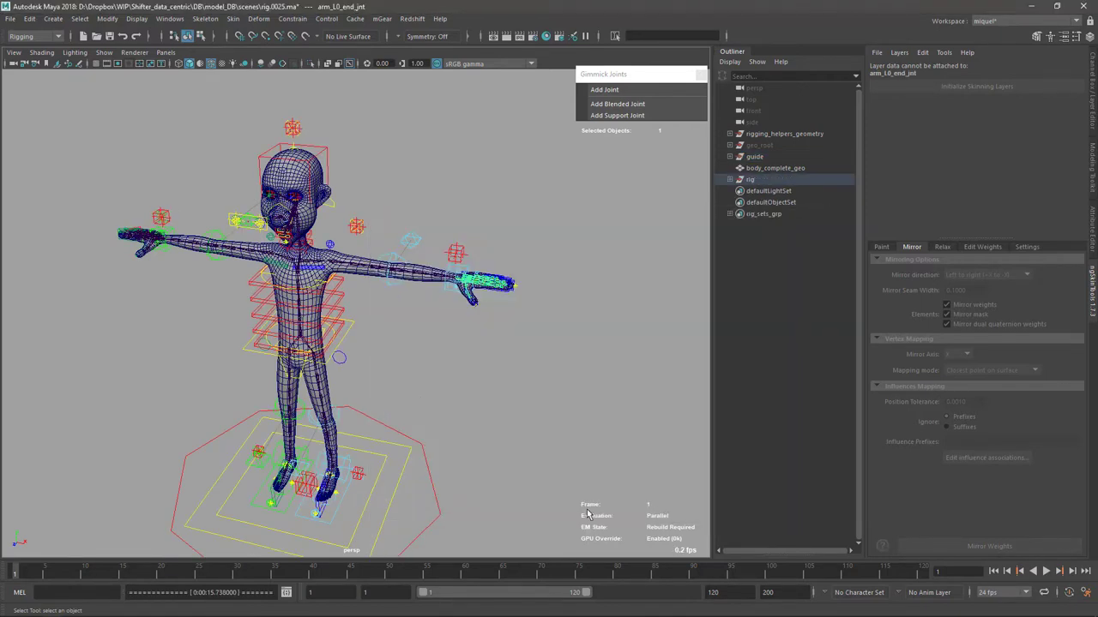
Move arm_L0_ik_ctl down and inward to test the rebuilt left arm in a bent pose
scroll(451, 235, up, 3)
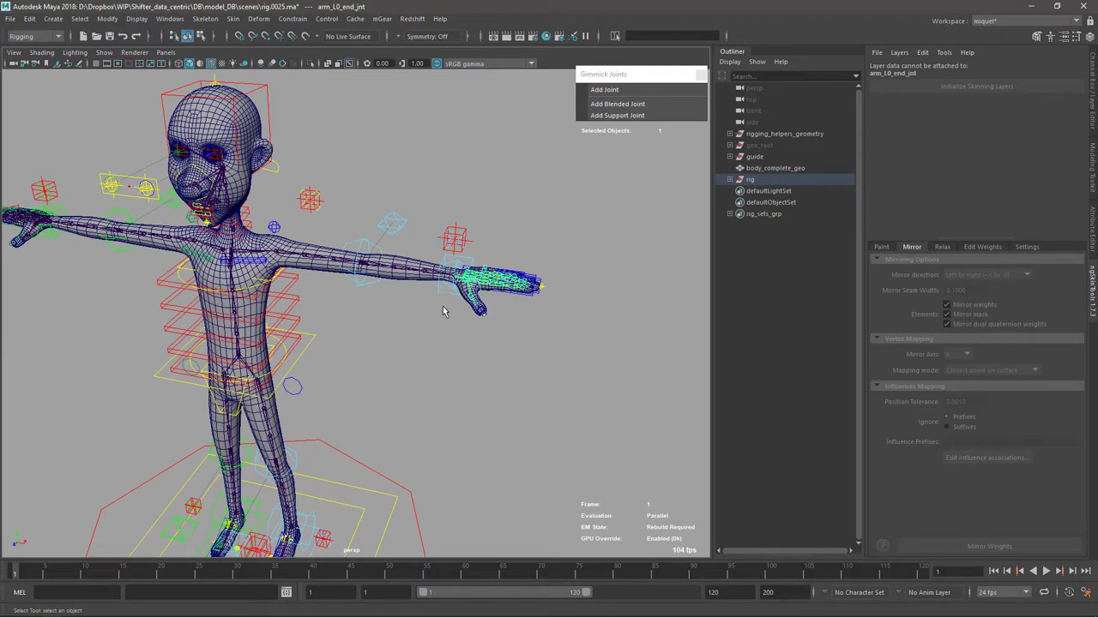
click(443, 295)
key(w)
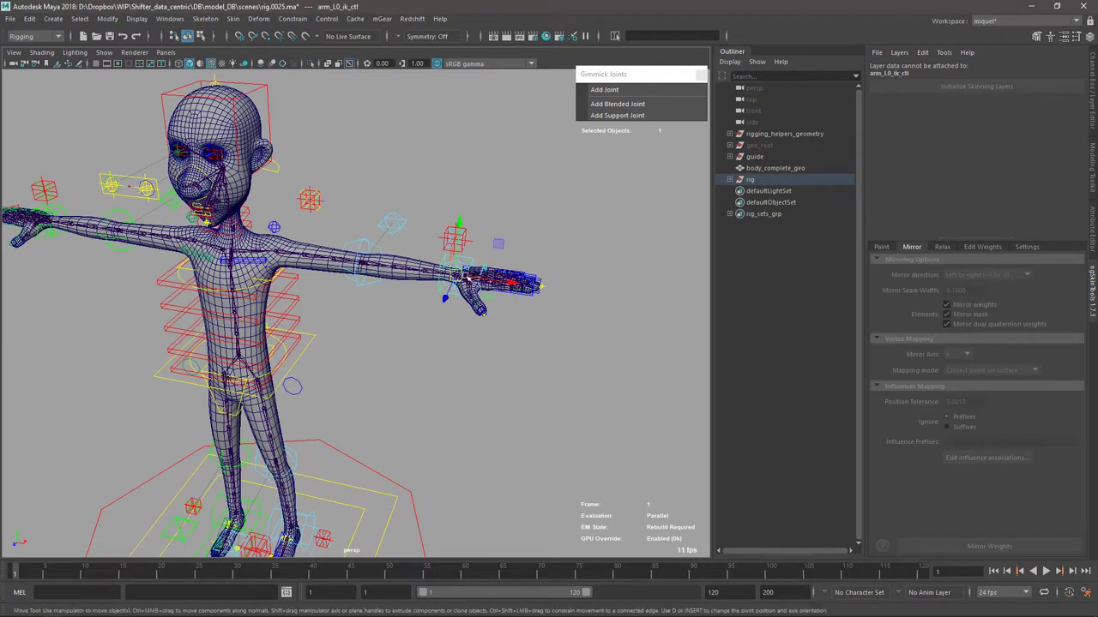
drag(454, 276, 356, 336)
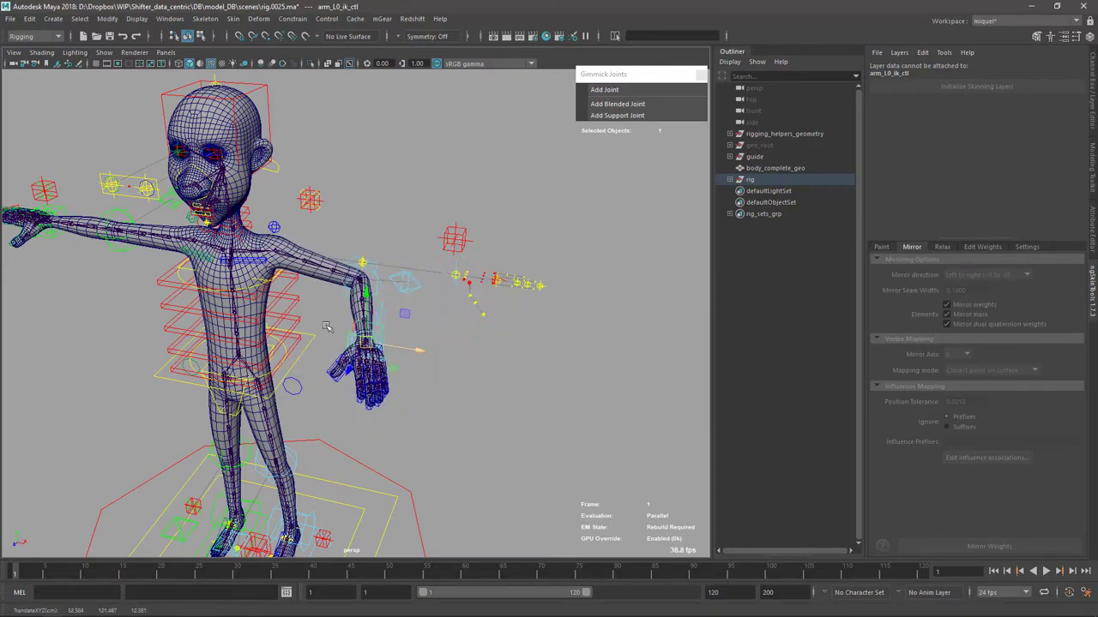
Raise the Roundness of arm_L0_mid_ctl to 1.8 to test the rounded left elbow
alt+right_drag(357, 336, 420, 331)
alt+drag(420, 330, 406, 301)
key(q)
click(384, 337)
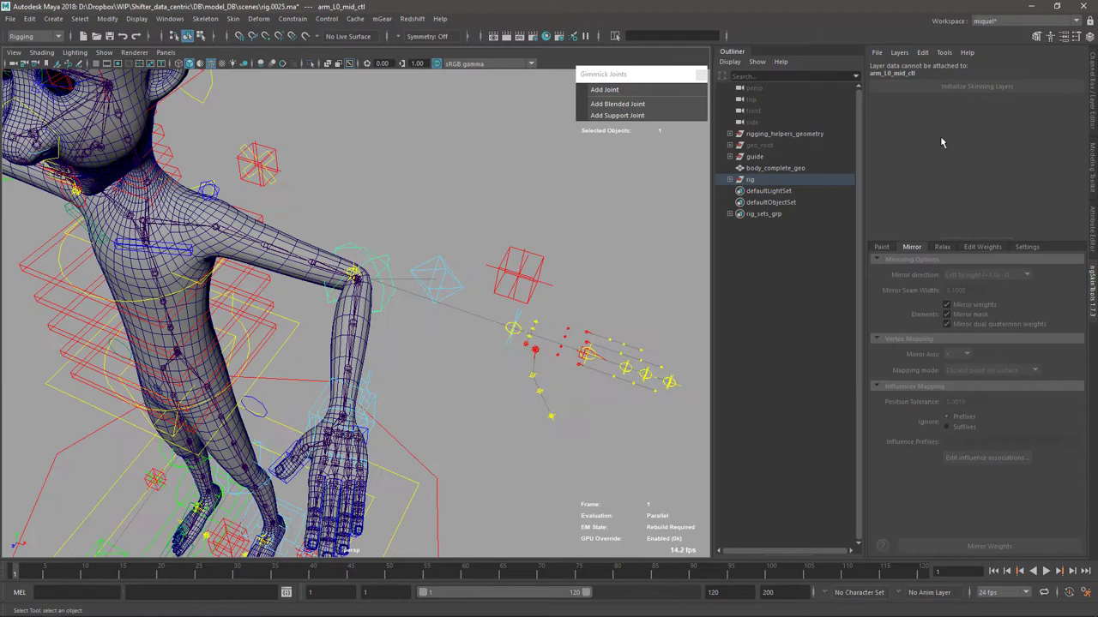
click(1089, 100)
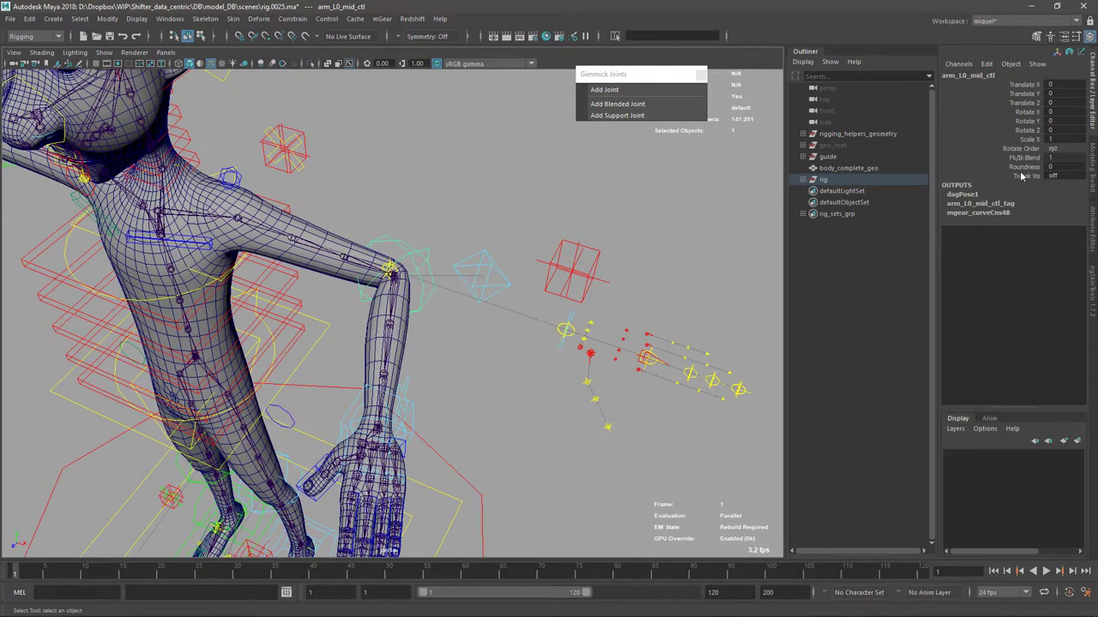
click(1021, 168)
middle_drag(381, 309, 414, 307)
alt+drag(415, 307, 334, 240)
middle_drag(479, 367, 482, 320)
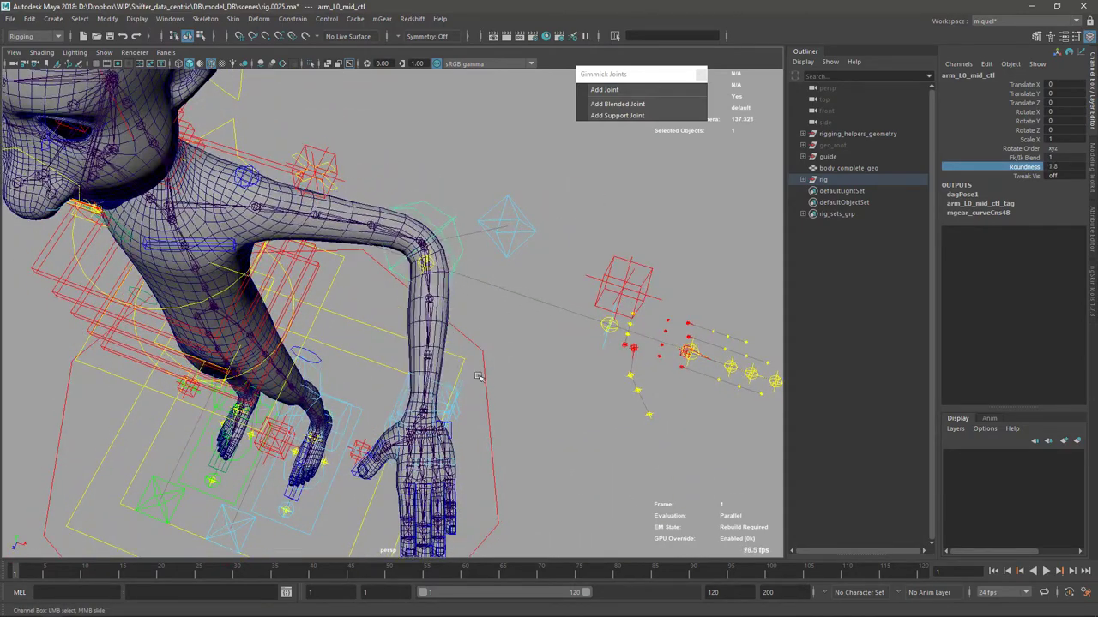
Inspect the rounded elbow from several angles and lower the Roundness of arm_L0_mid_ctl until the bend is sharp
alt+drag(422, 361, 402, 334)
alt+drag(414, 399, 436, 340)
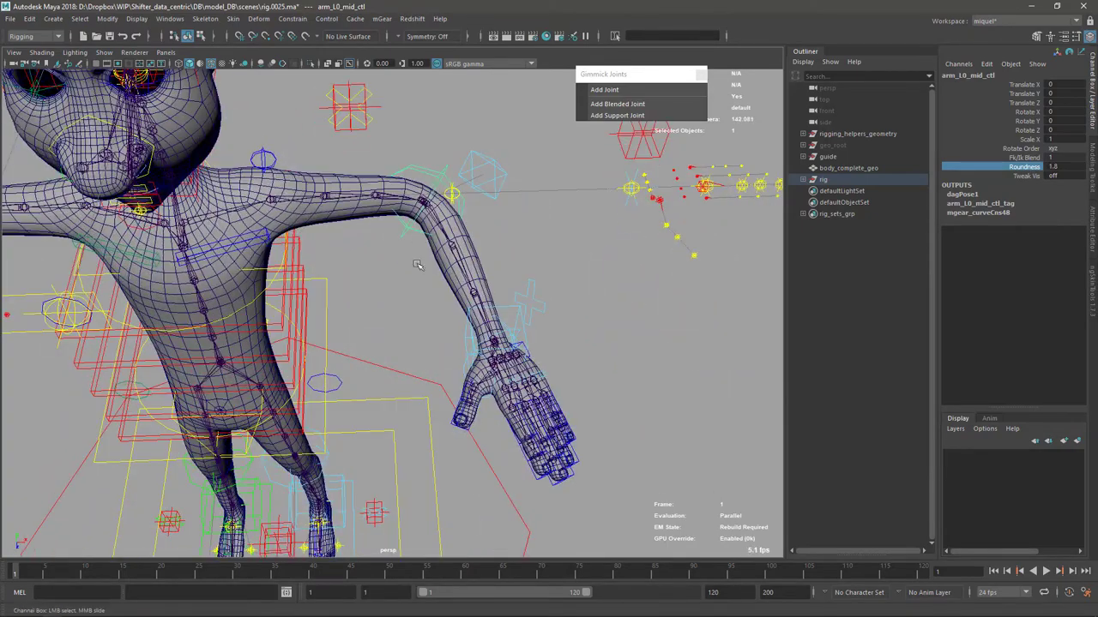
alt+drag(484, 296, 506, 343)
middle_drag(563, 412, 533, 417)
Reset the transforms of arm_L0_ik_ctl to return the left arm to its default pose
click(435, 462)
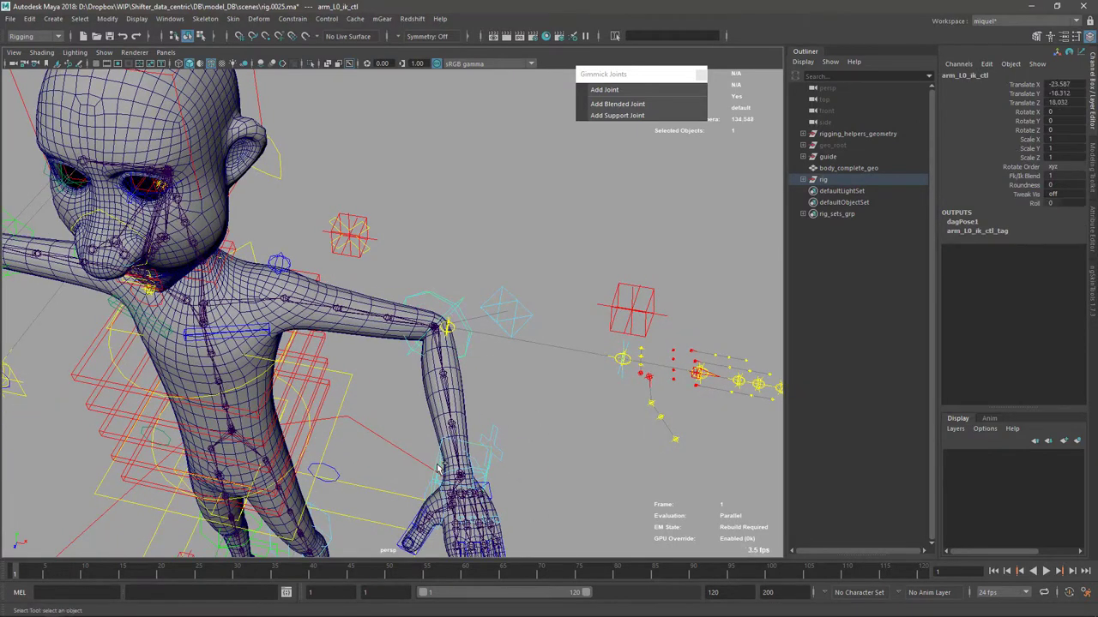
key(ctrl+shift+r)
alt+drag(602, 426, 583, 428)
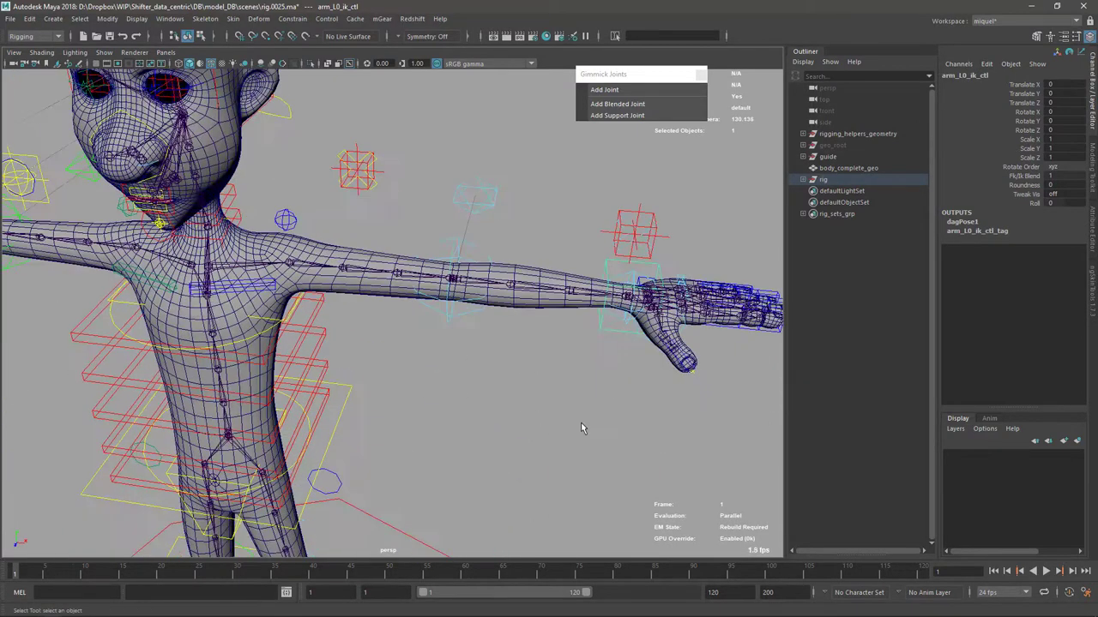
Hide the guide so only the rig and the body mesh remain in the view
click(826, 158)
alt+right_drag(525, 391, 463, 319)
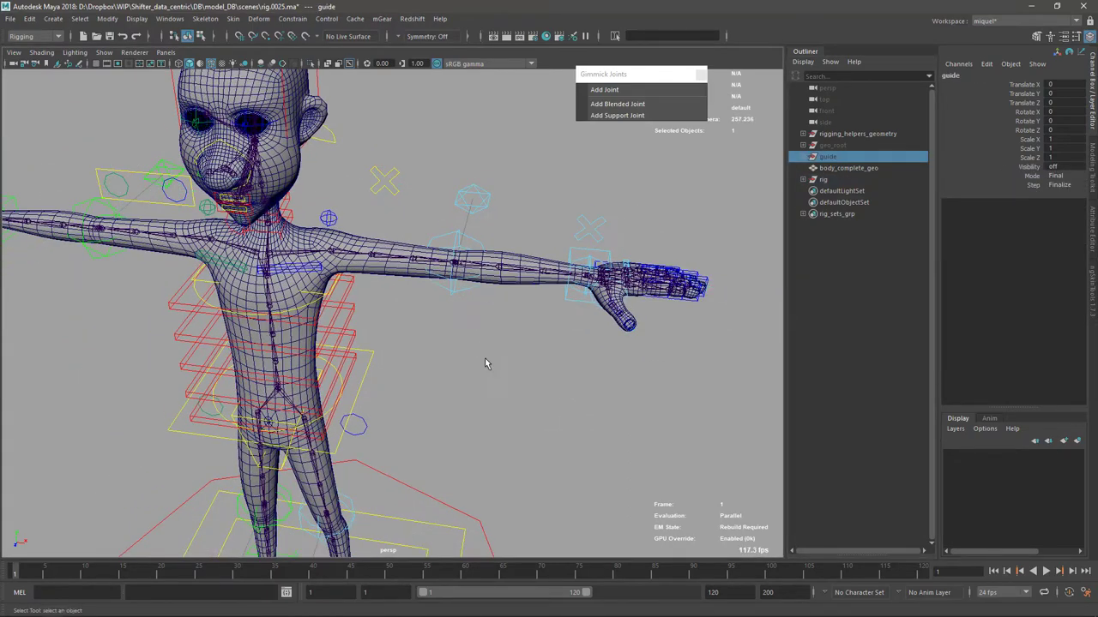
alt+drag(485, 363, 383, 310)
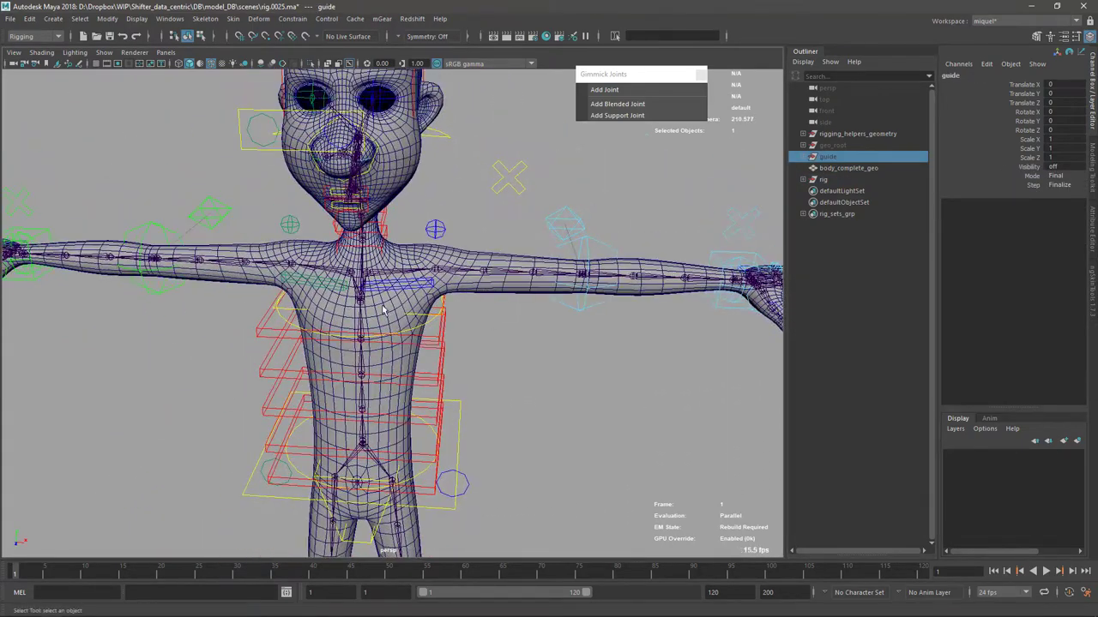
alt+drag(507, 304, 503, 297)
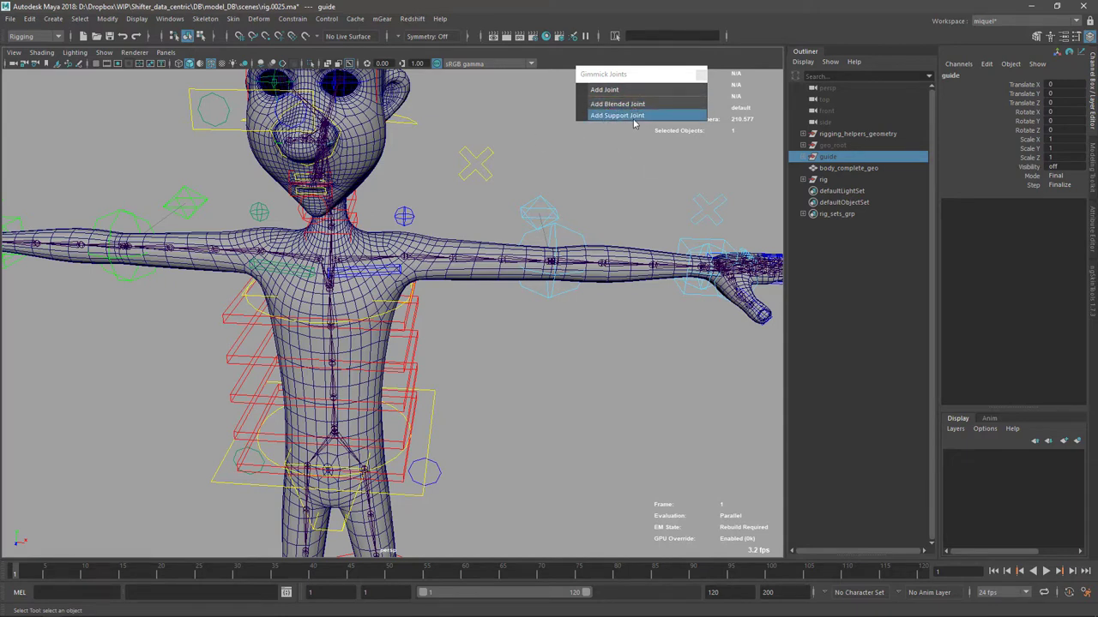
Add a blended joint to arm_L0_0_jnt at the start of the left upper arm
alt+drag(481, 307, 453, 297)
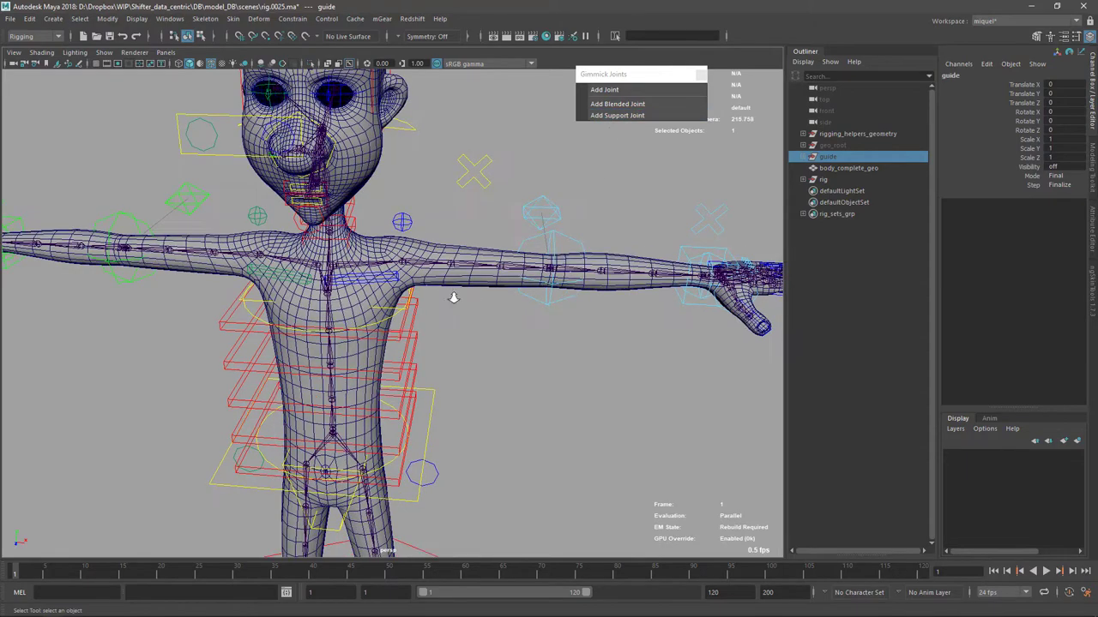
alt+right_drag(452, 297, 478, 269)
alt+drag(477, 269, 456, 278)
alt+right_drag(456, 279, 429, 252)
alt+middle_drag(429, 252, 435, 270)
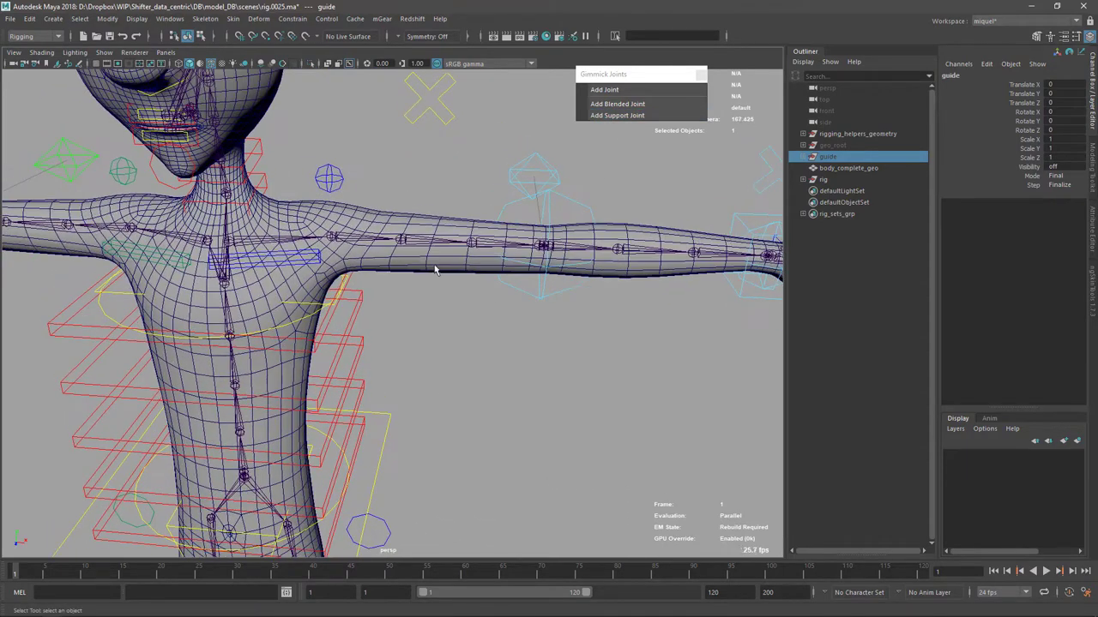
click(370, 240)
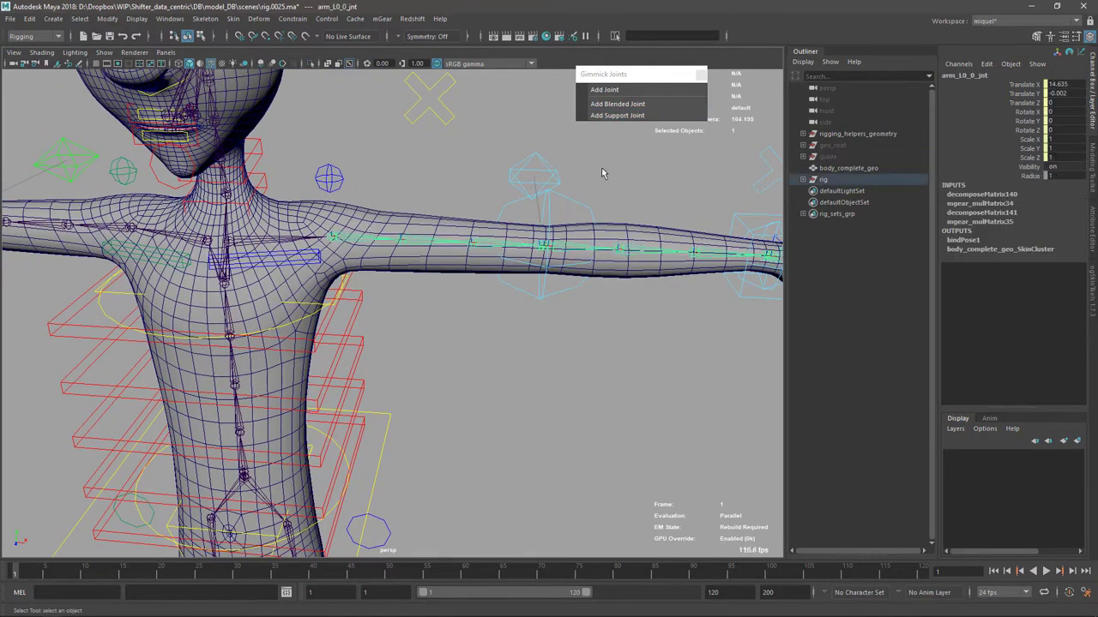
click(617, 109)
Add a blended joint to arm_L0_end_jnt at the left wrist
alt+middle_drag(541, 271, 487, 241)
scroll(485, 241, up, 5)
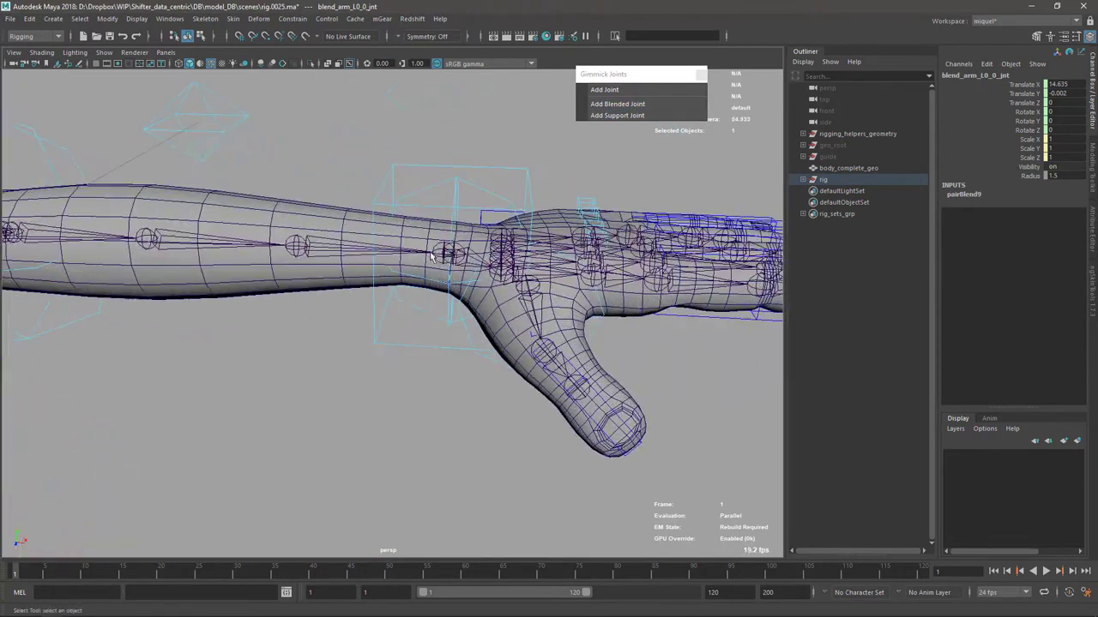
click(468, 251)
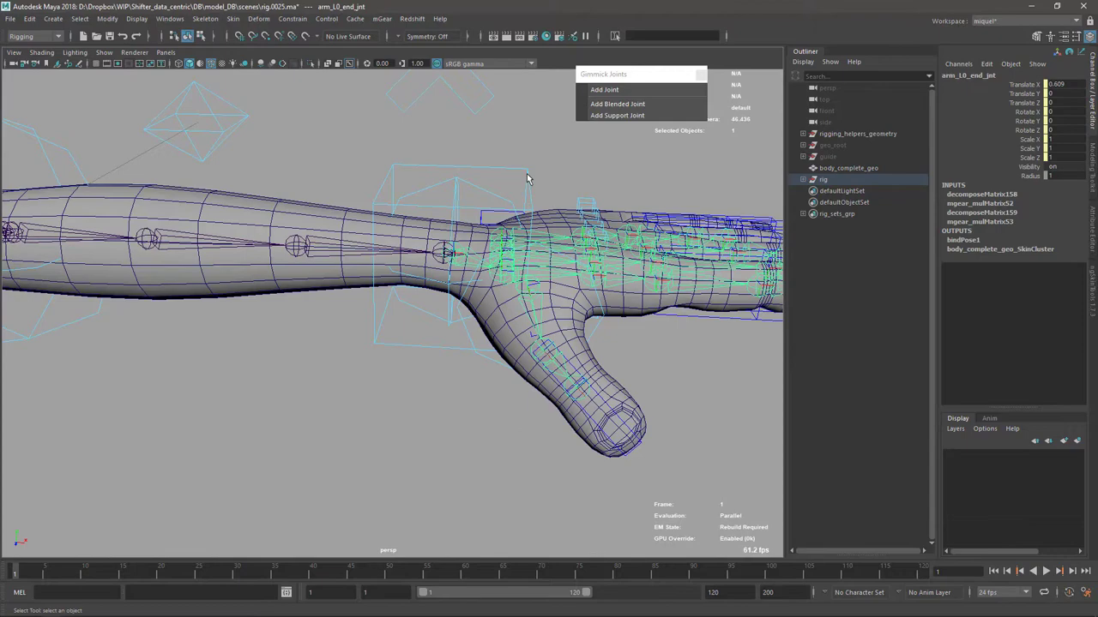
click(612, 107)
Add a blended joint to shoulder_L0_shoulder_jnt at the inner end of the left clavicle
scroll(477, 323, down, 5)
alt+middle_drag(296, 228, 441, 235)
click(452, 246)
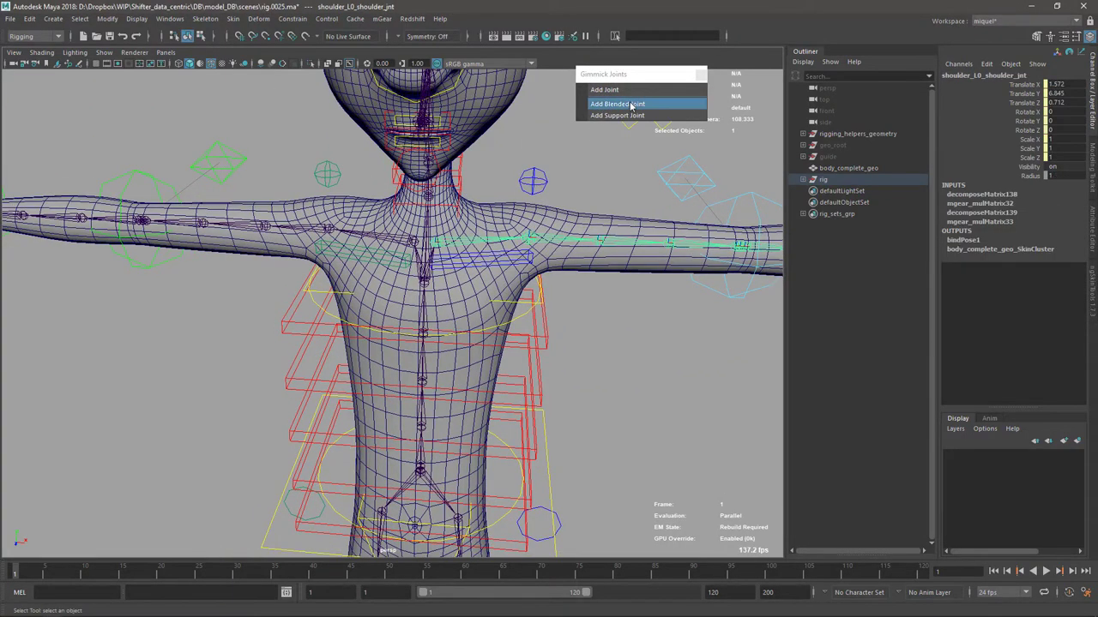
click(623, 107)
Add blended joints to shoulder_R0_shoulder_jnt and arm_R0_0_jnt on the right side
click(397, 233)
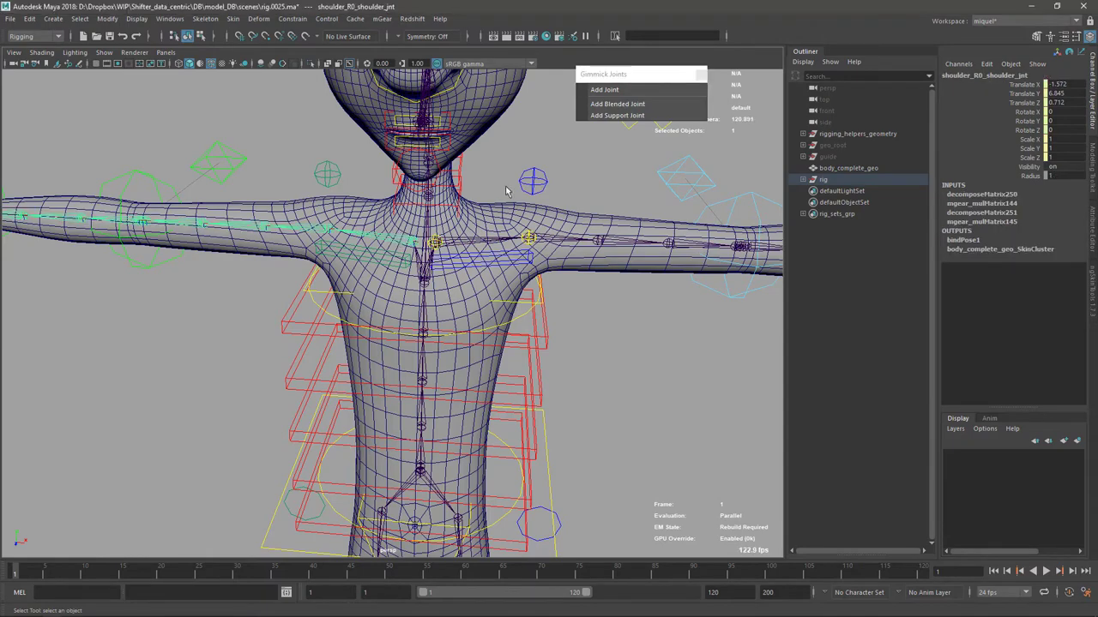
click(614, 104)
click(615, 107)
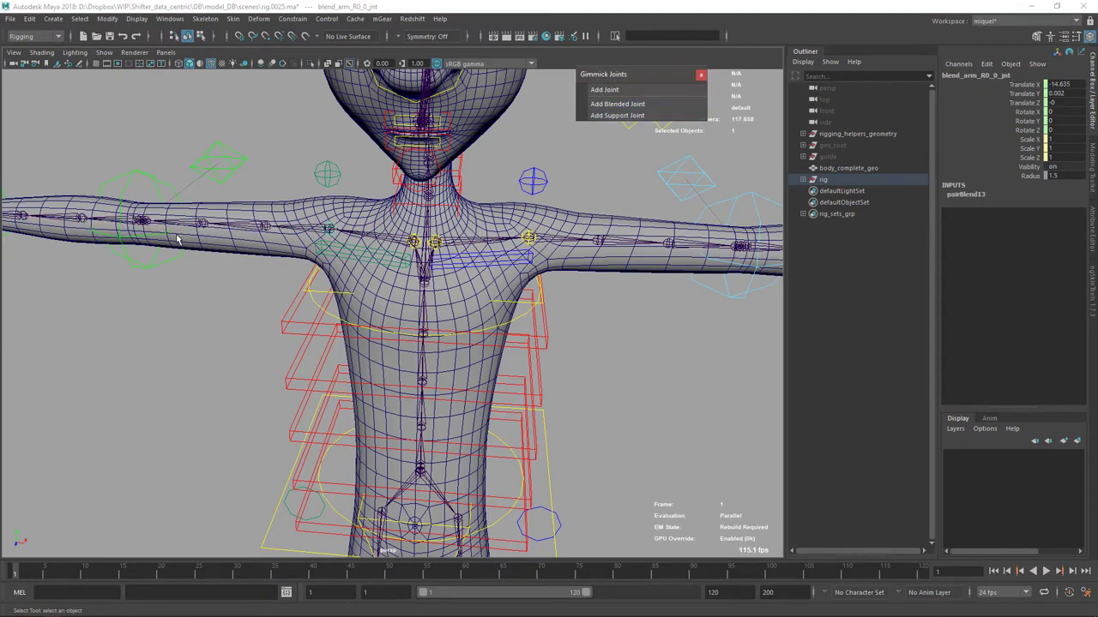
Add a blended joint to the end joint of the right arm at the wrist
alt+middle_drag(176, 237, 420, 288)
scroll(365, 254, up, 3)
alt+drag(420, 288, 353, 289)
scroll(326, 314, up, 3)
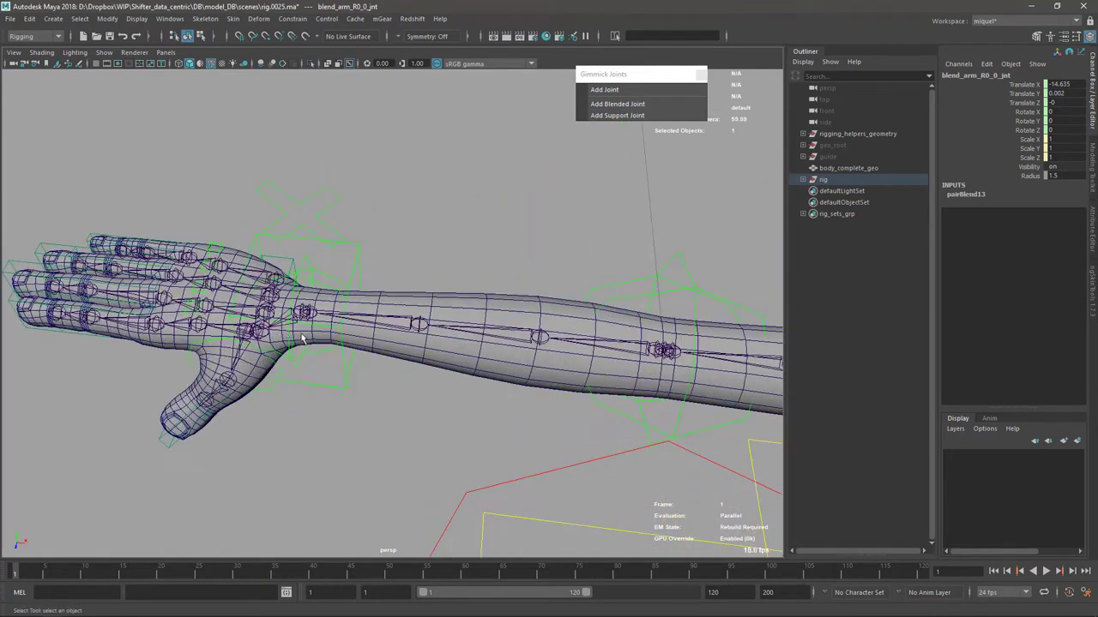
click(289, 317)
click(617, 104)
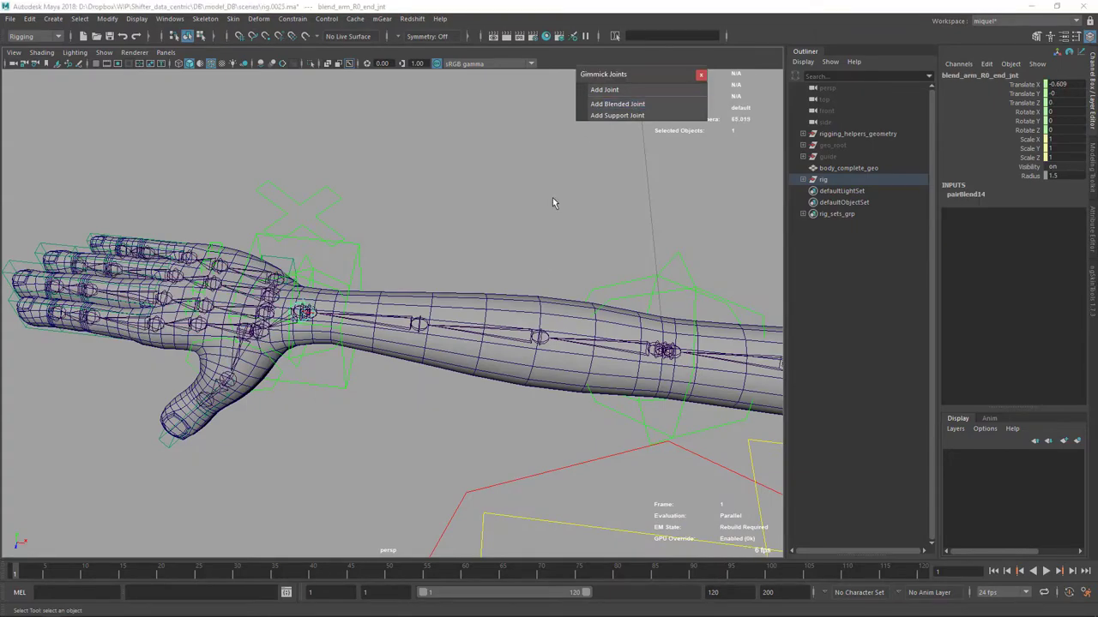
Add a support joint to the blended joint at the start of the right upper arm
alt+drag(634, 360, 555, 296)
scroll(446, 296, down, 3)
alt+middle_drag(555, 296, 325, 253)
alt+drag(325, 253, 569, 164)
click(421, 301)
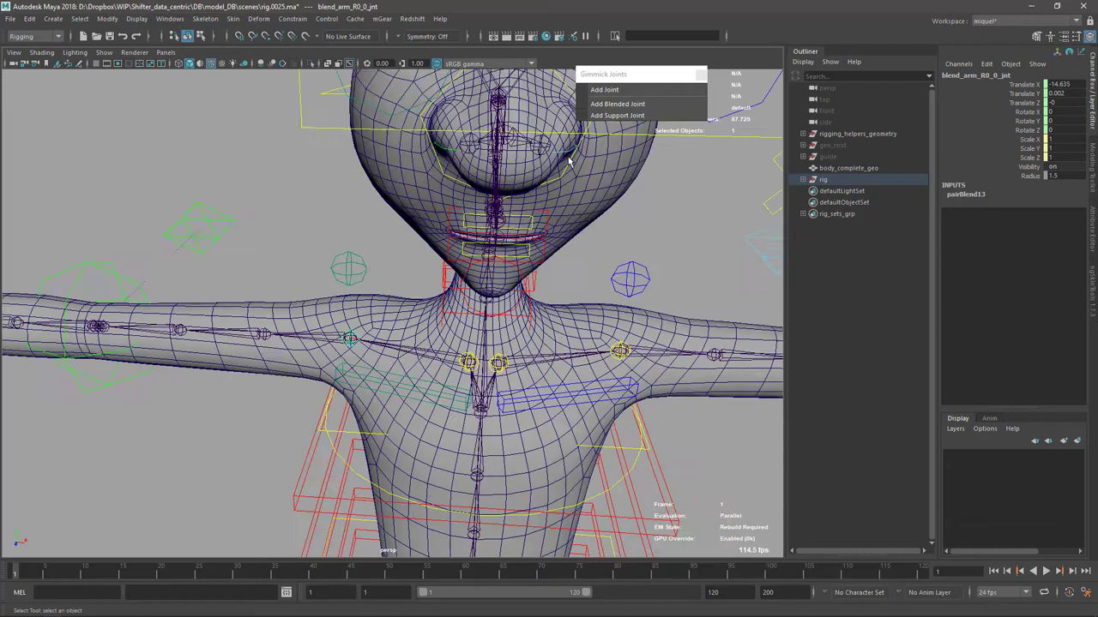
click(617, 115)
Move the support joint away from the right shoulder to about X -11.917, Y 0.04, Z -5.639
key(w)
drag(351, 314, 404, 287)
scroll(403, 286, up, 3)
alt+middle_drag(404, 287, 354, 301)
alt+drag(353, 301, 560, 278)
key(q)
scroll(445, 262, up, 4)
alt+drag(445, 261, 467, 279)
key(w)
drag(493, 230, 433, 248)
middle_drag(435, 249, 424, 250)
alt+drag(425, 251, 136, 268)
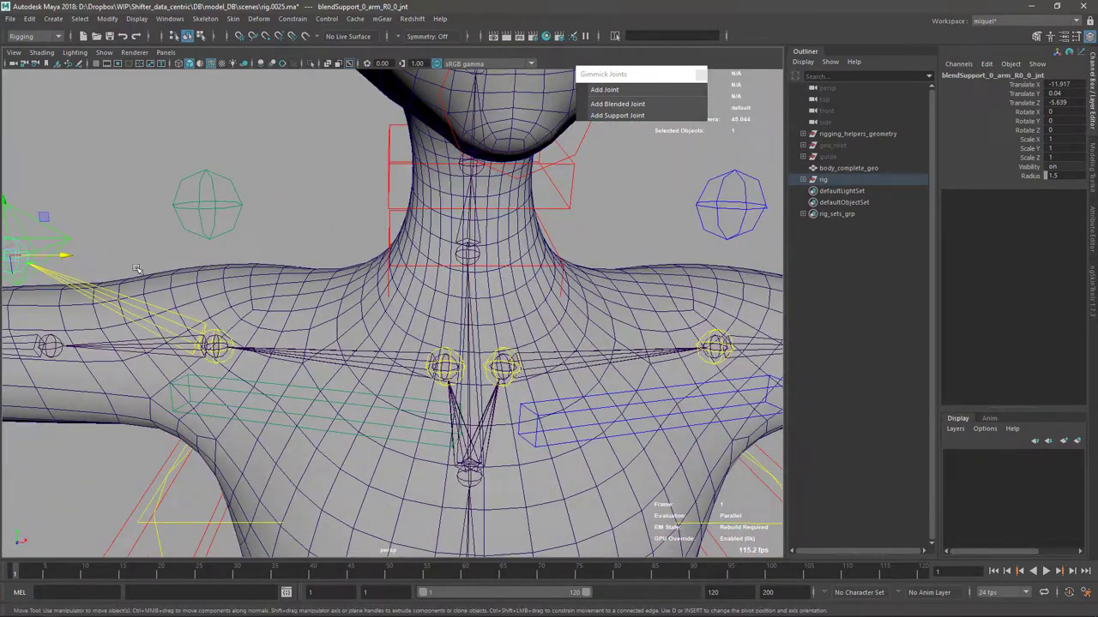
Place the support joint on the upper surface of the right shoulder, at about X -0.36, Y 0.304, Z -4.621
drag(10, 256, 201, 279)
alt+drag(233, 234, 265, 294)
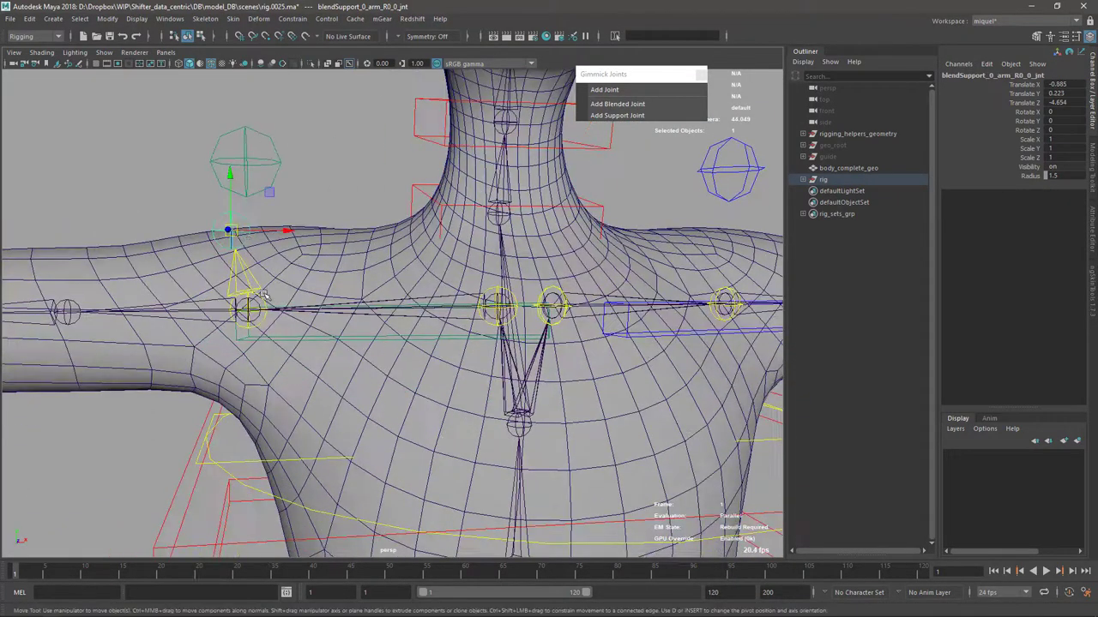
mouse_move(232, 244)
mouse_down()
mouse_move(273, 240)
mouse_move(243, 240)
mouse_up()
alt+drag(243, 240, 346, 249)
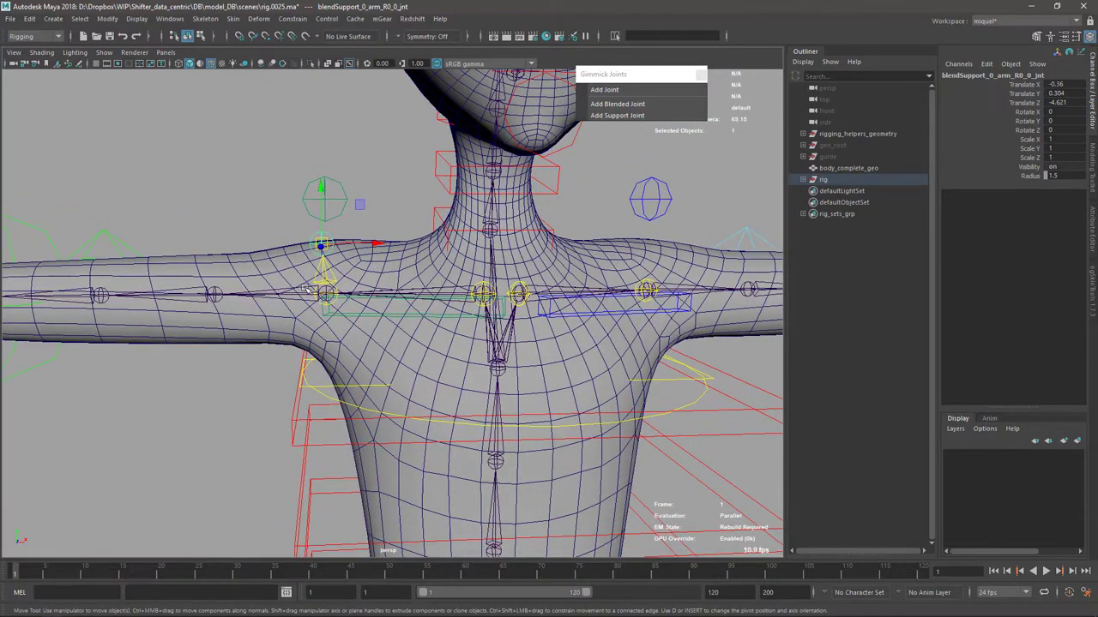
Delete the support joint from the right shoulder and leave nothing selected
alt+drag(384, 327, 304, 357)
alt+right_drag(303, 356, 272, 319)
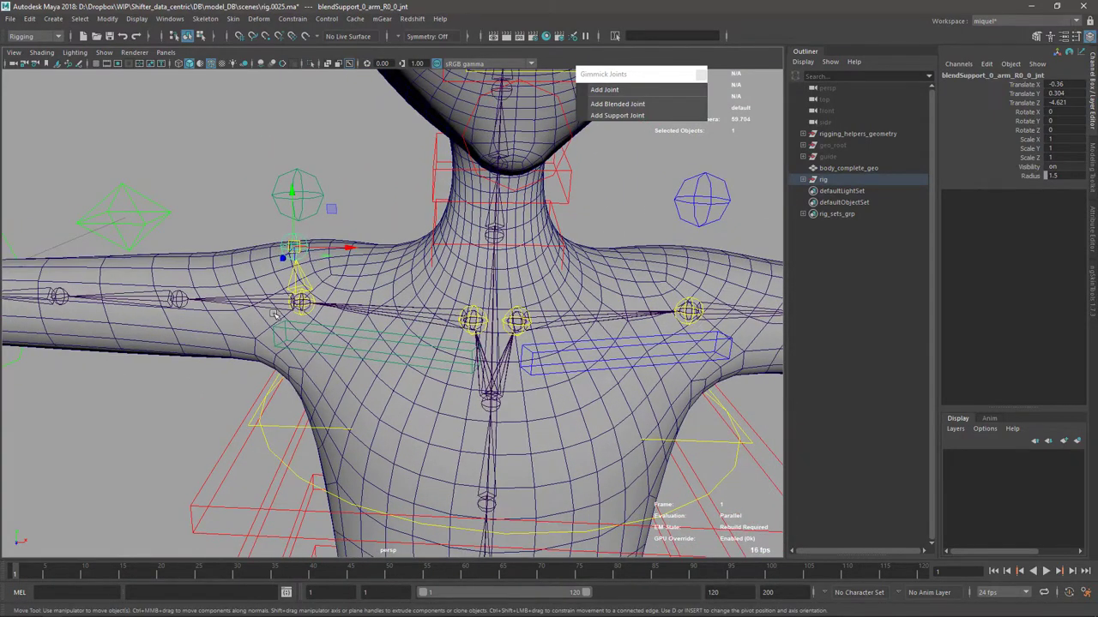
click(223, 209)
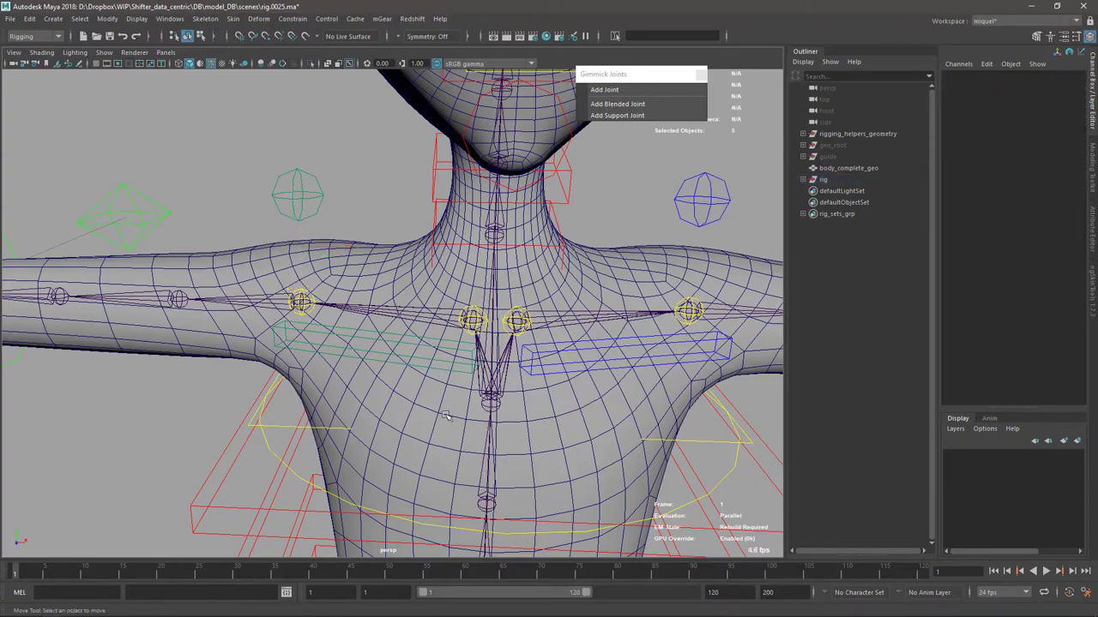
Examine the blended joints at both clavicles and shoulders from several angles
alt+right_drag(592, 422, 544, 421)
alt+middle_drag(543, 421, 384, 281)
alt+right_drag(384, 282, 388, 327)
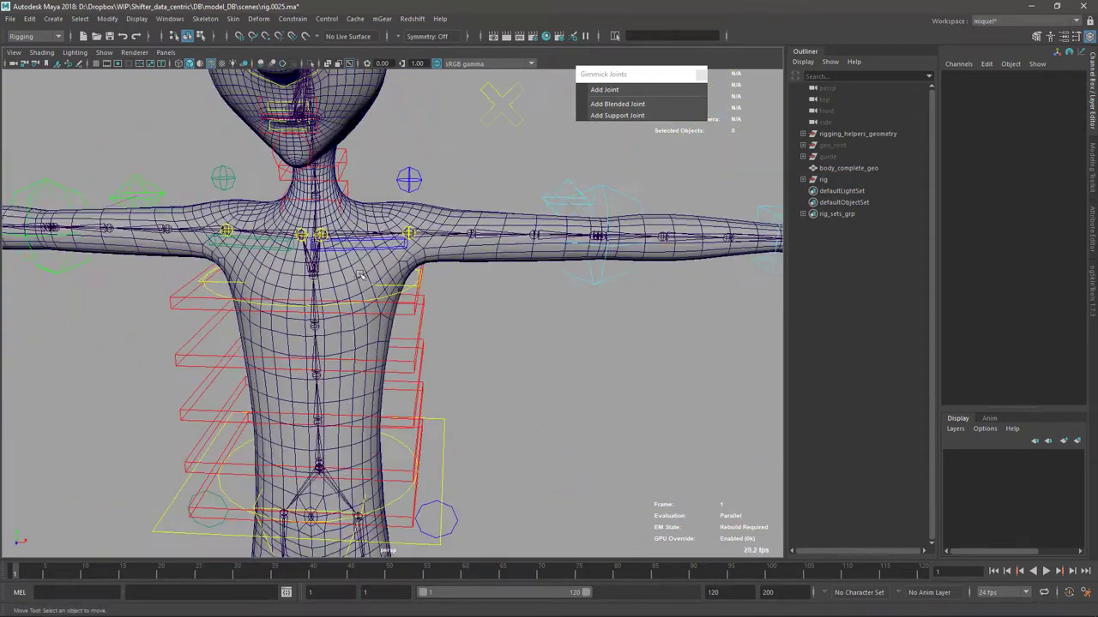
alt+middle_drag(387, 327, 382, 349)
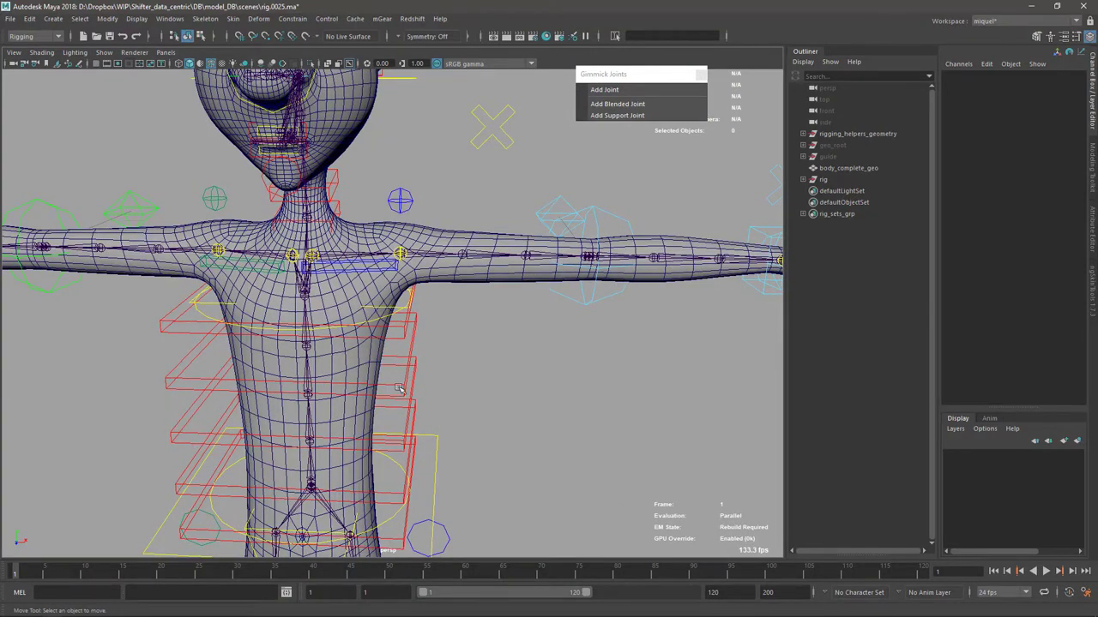
alt+drag(485, 321, 435, 345)
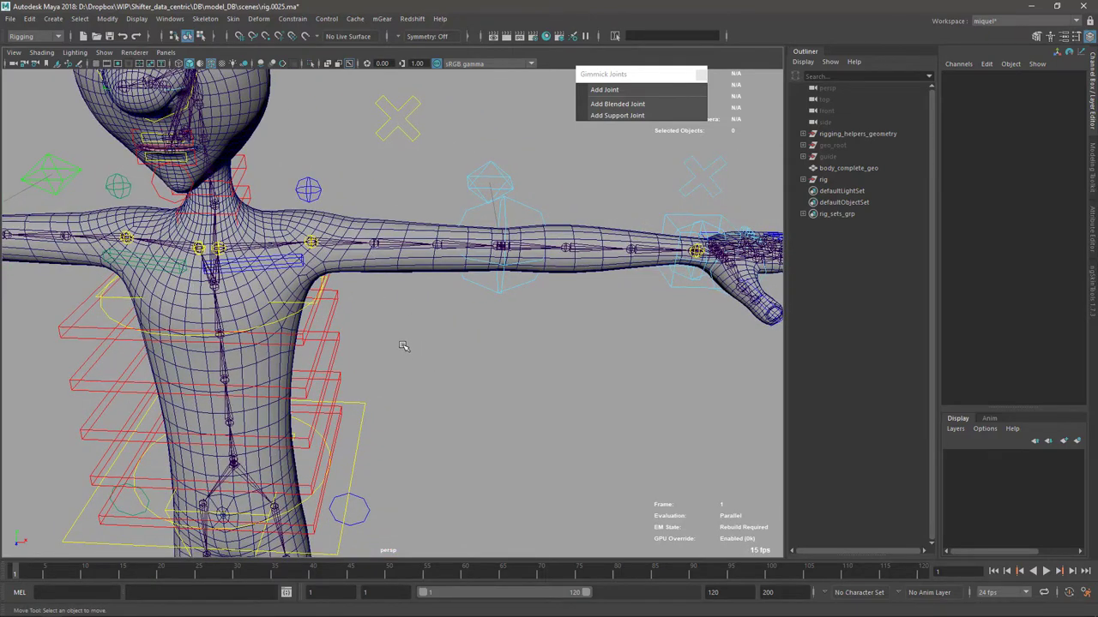
alt+middle_drag(376, 255, 385, 270)
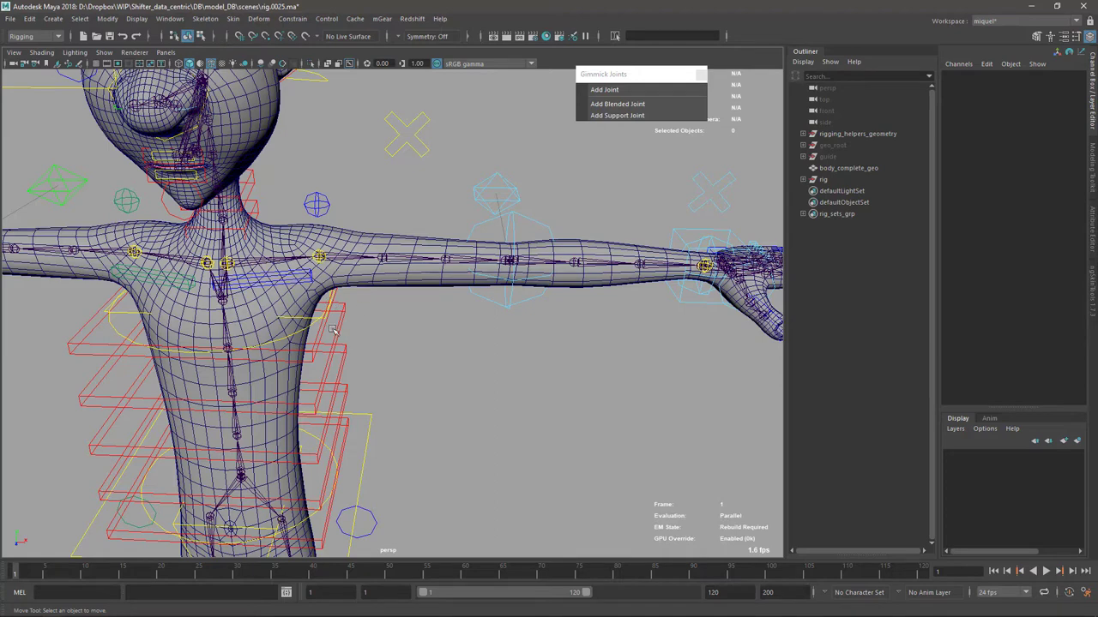
alt+drag(370, 310, 395, 294)
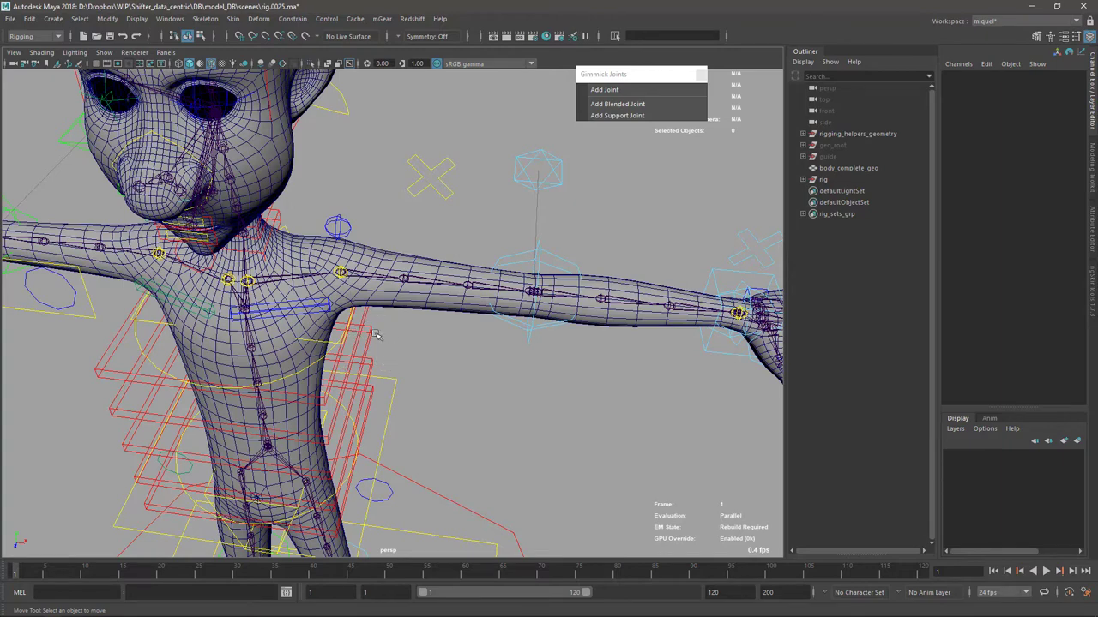
alt+drag(377, 284, 384, 302)
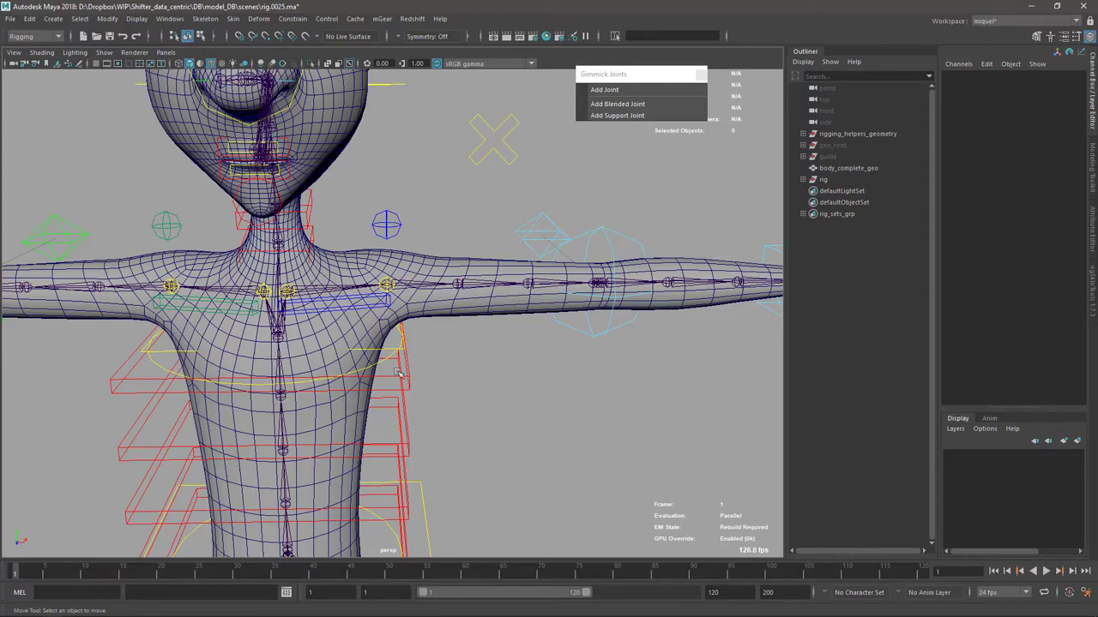
alt+drag(486, 367, 441, 315)
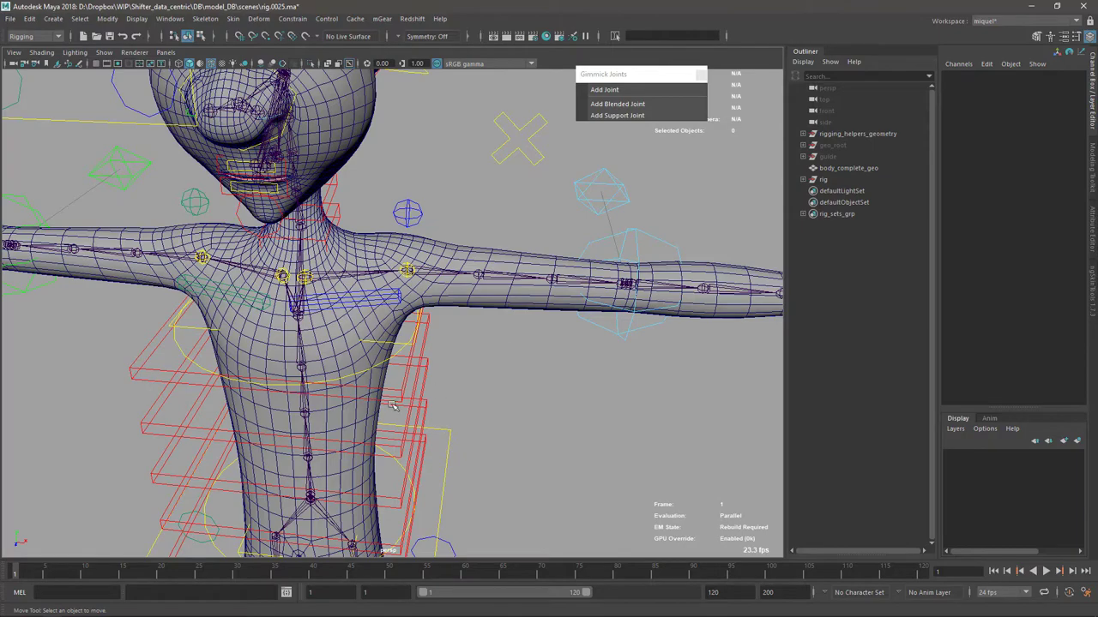
alt+drag(478, 421, 436, 306)
alt+middle_drag(437, 306, 455, 312)
alt+right_drag(511, 415, 438, 413)
alt+middle_drag(558, 434, 566, 377)
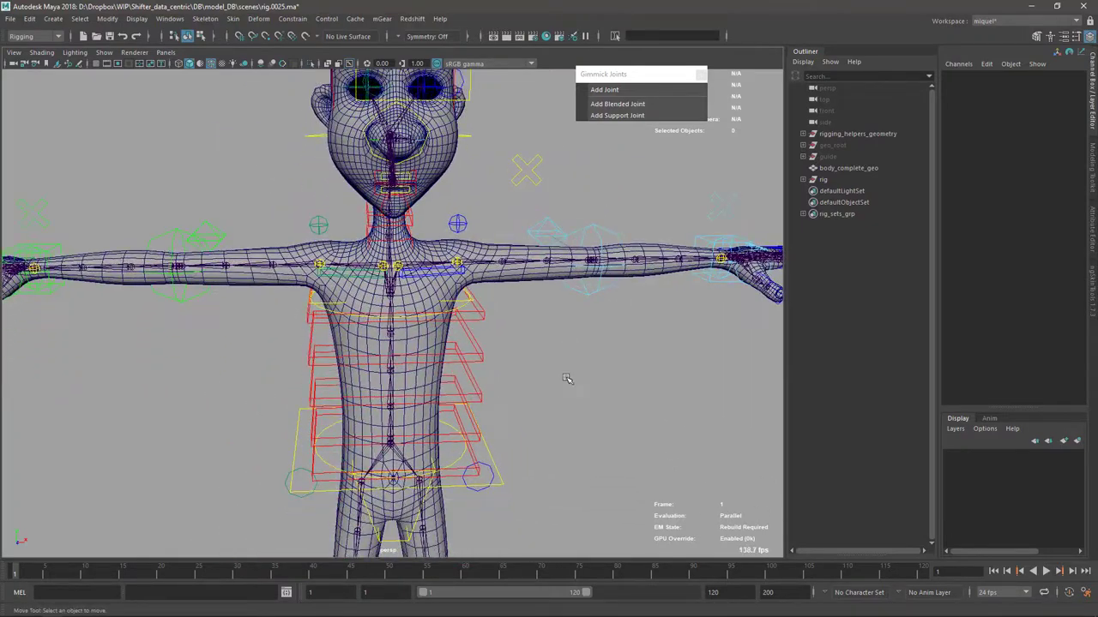
alt+drag(566, 377, 500, 335)
alt+middle_drag(500, 335, 496, 446)
alt+right_drag(437, 300, 482, 300)
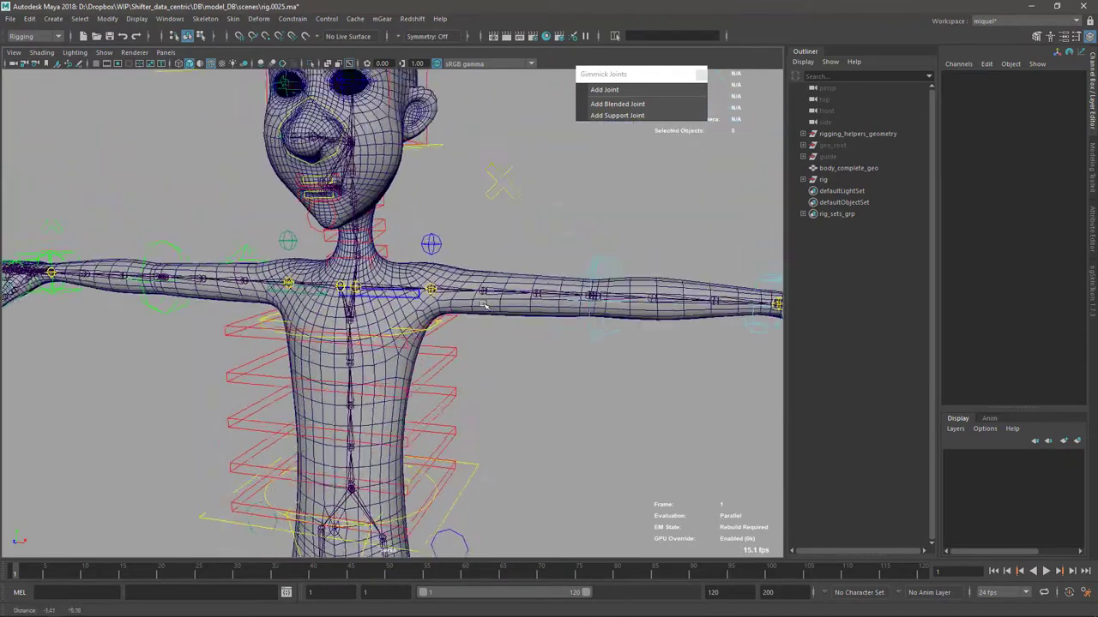
Examine the left arm's joint chain and its blended joints from the wrist back to the shoulder
alt+middle_drag(470, 293, 478, 332)
alt+middle_drag(631, 350, 440, 309)
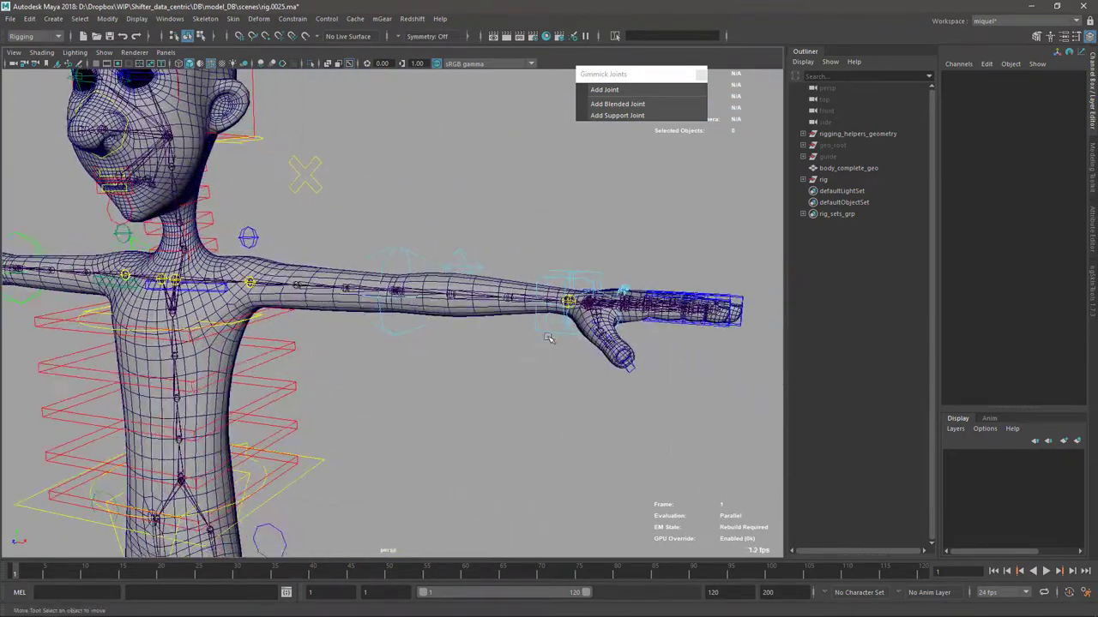
alt+drag(439, 308, 468, 321)
alt+middle_drag(621, 330, 502, 333)
alt+drag(502, 333, 512, 370)
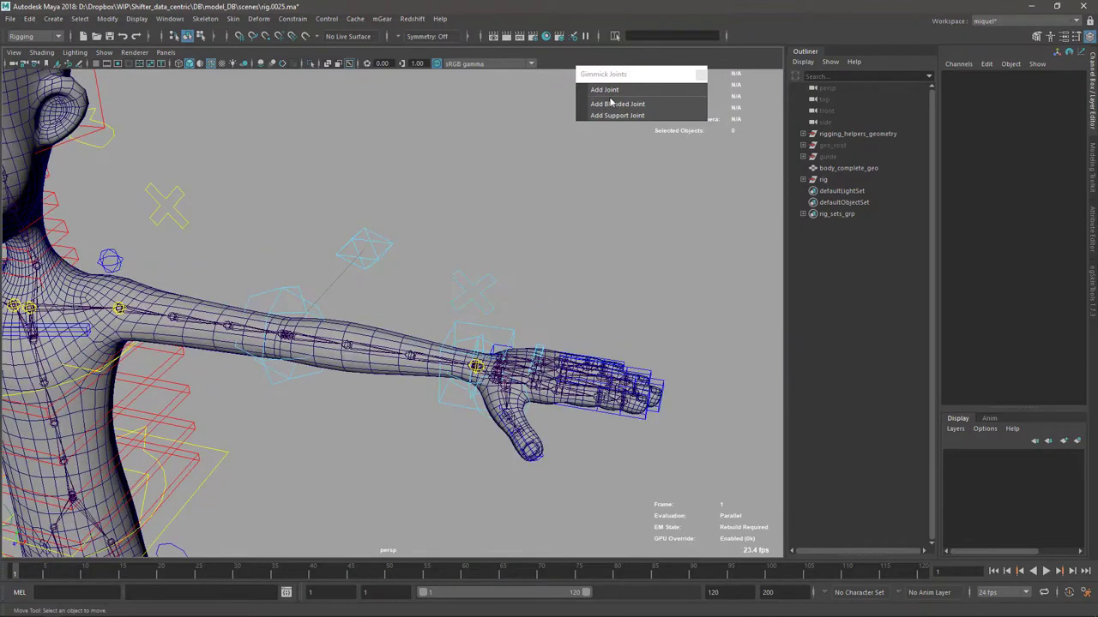
alt+middle_drag(309, 272, 571, 245)
alt+drag(572, 245, 557, 302)
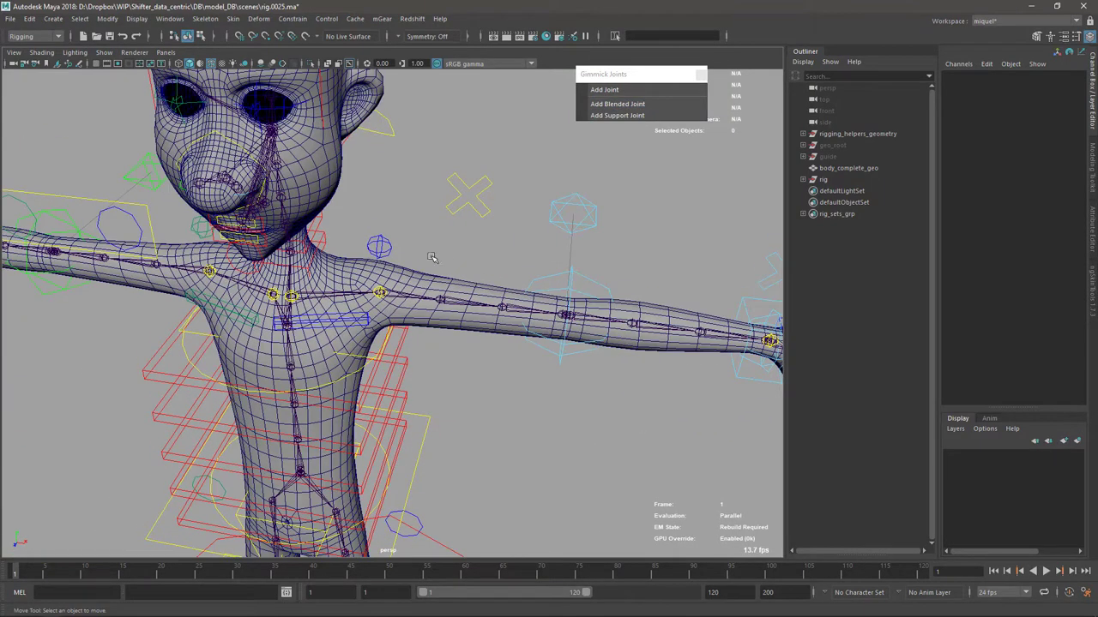
alt+drag(431, 258, 452, 256)
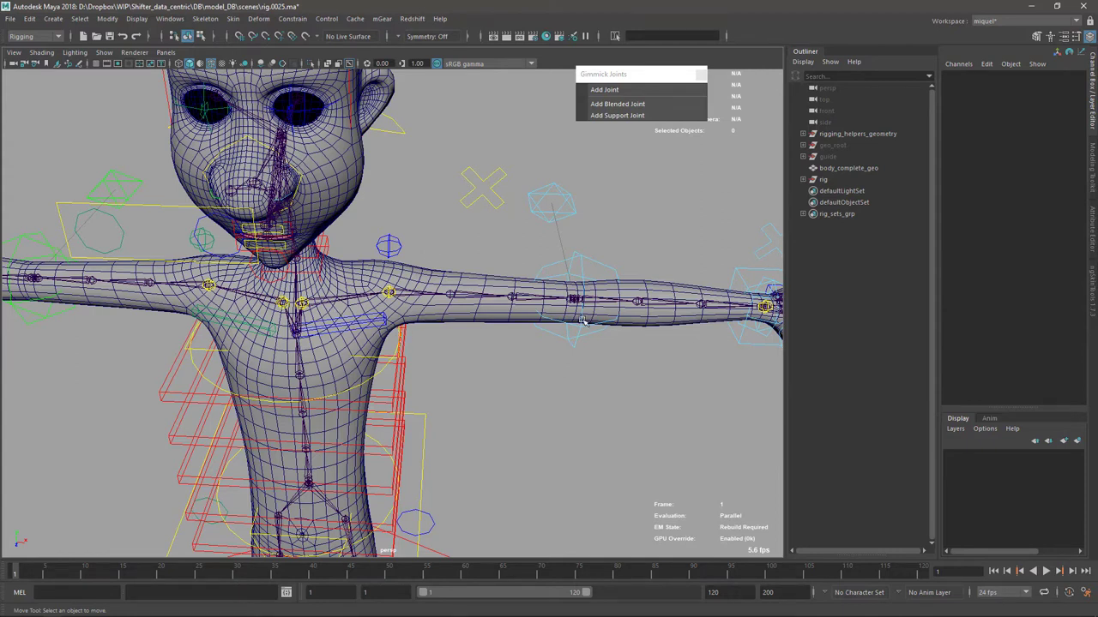
alt+drag(627, 291, 471, 320)
alt+drag(446, 243, 381, 259)
alt+drag(416, 302, 420, 343)
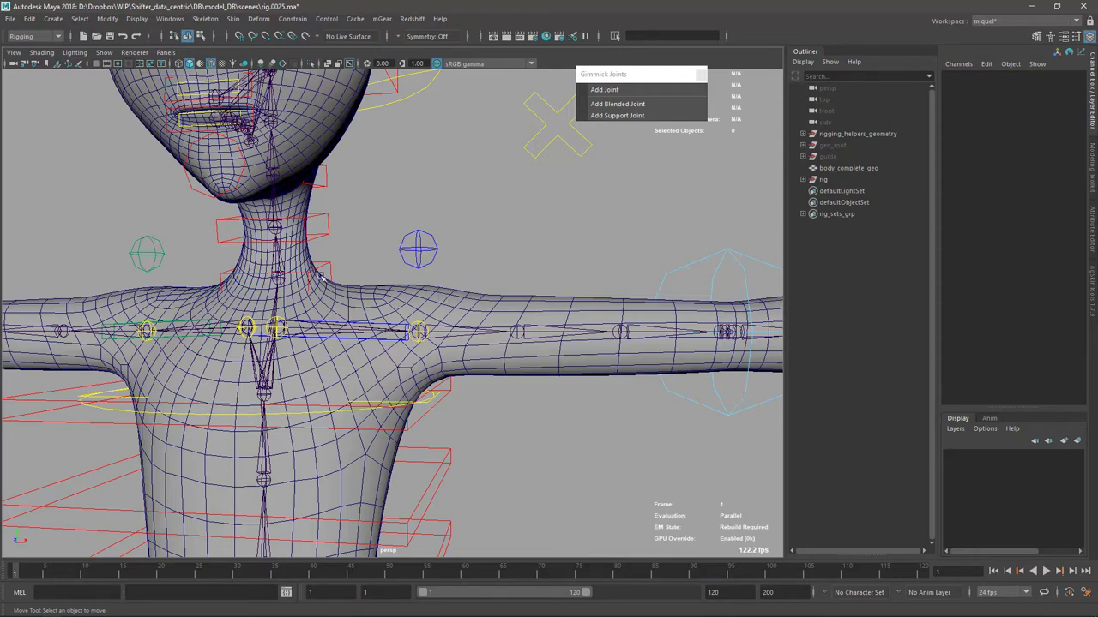
Add a blended joint to neck_C0_0_jnt at the base of the neck
alt+drag(420, 285, 325, 316)
scroll(392, 294, up, 2)
alt+drag(322, 277, 393, 286)
click(381, 290)
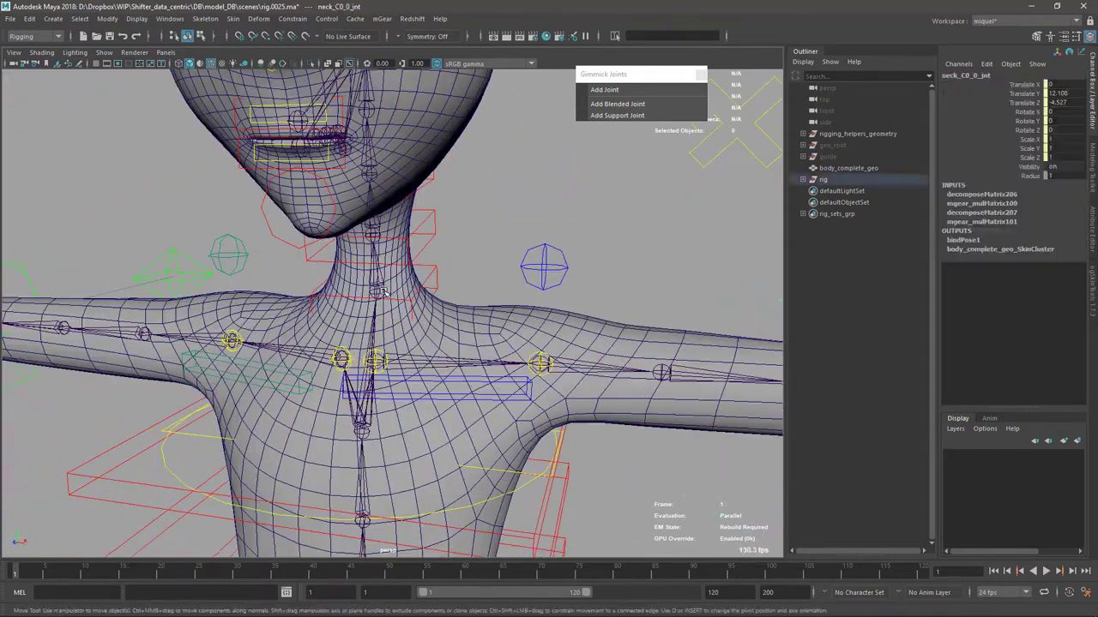
click(629, 109)
alt+drag(538, 287, 486, 307)
alt+middle_drag(486, 307, 380, 258)
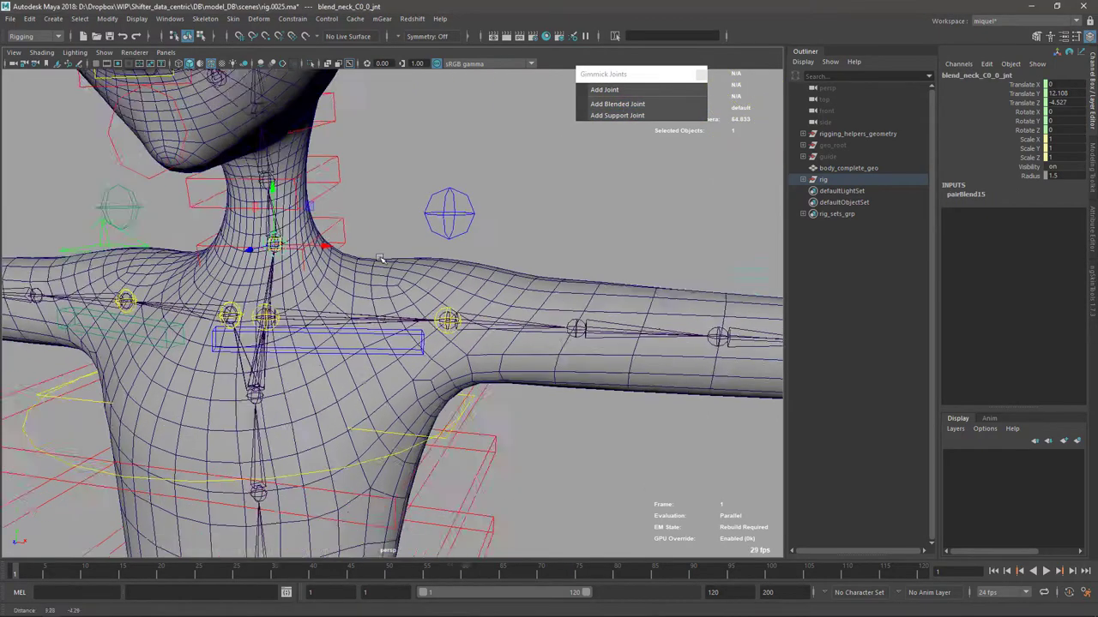
Add blended joints to both hip joints, leg_L0_0_jnt and leg_R0_0_jnt, in one go
alt+right_drag(380, 258, 300, 275)
alt+drag(446, 291, 385, 296)
alt+right_drag(532, 343, 445, 343)
alt+drag(523, 369, 454, 302)
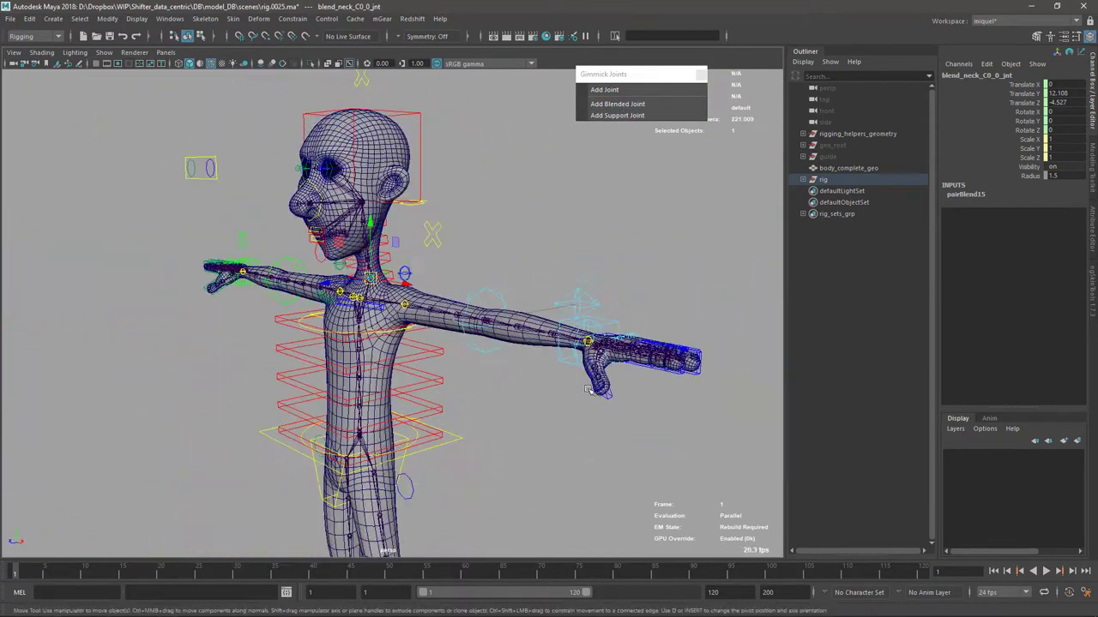
alt+drag(356, 337, 402, 386)
click(399, 387)
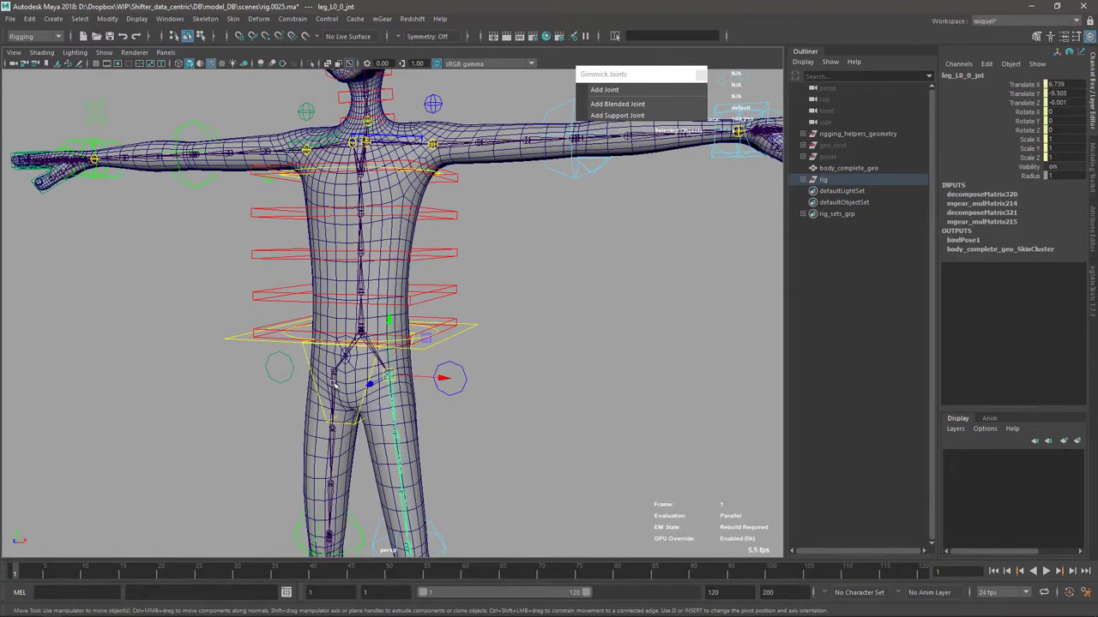
click(335, 383)
alt+drag(491, 258, 525, 267)
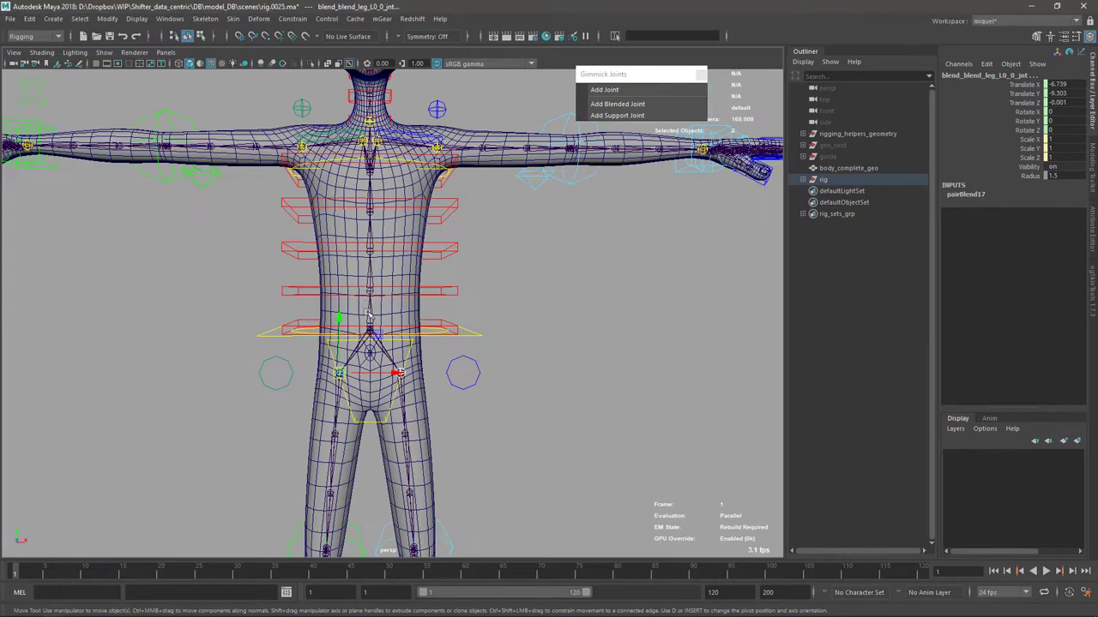
alt+right_drag(525, 267, 503, 406)
alt+middle_drag(502, 407, 427, 259)
key(q)
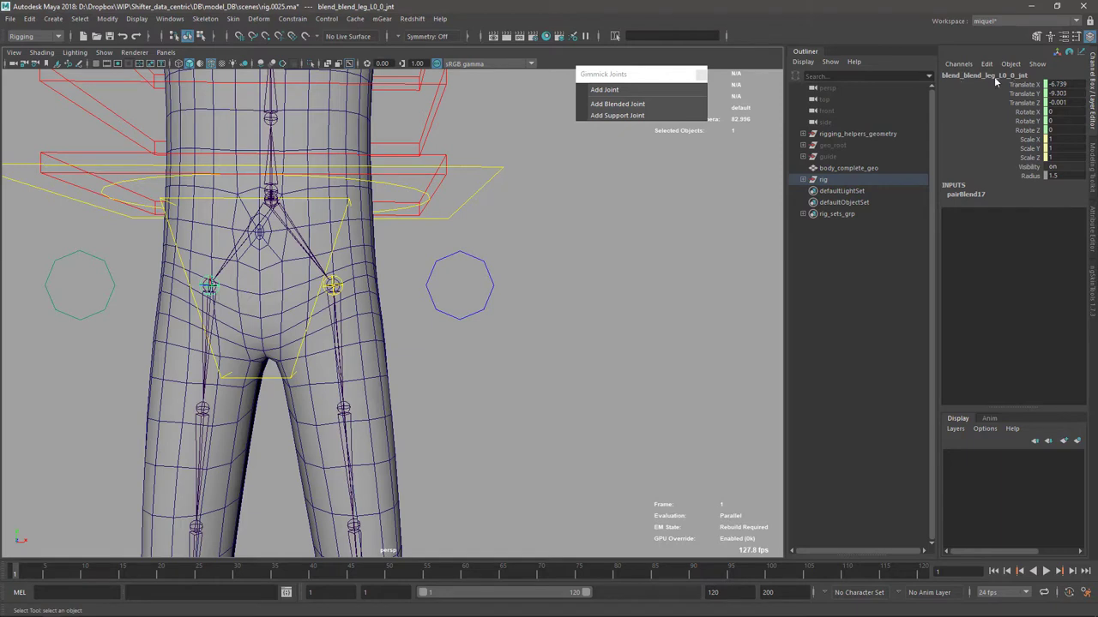
Delete the misnamed blended joint blend_blend_leg_L0_0_jnt from the right hip
click(339, 295)
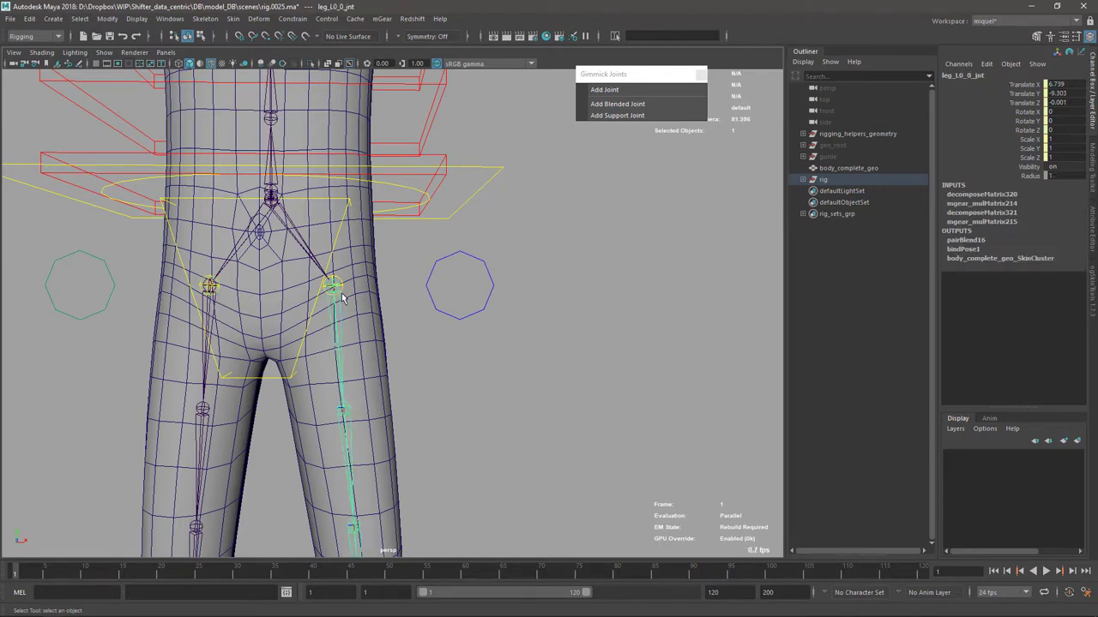
click(618, 104)
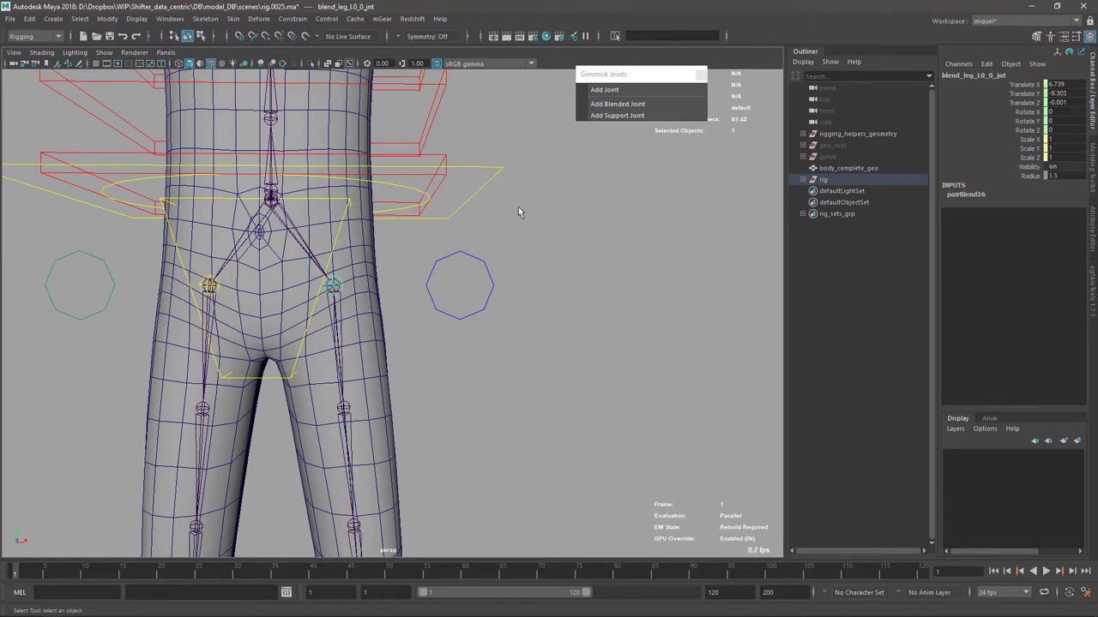
click(220, 295)
click(234, 248)
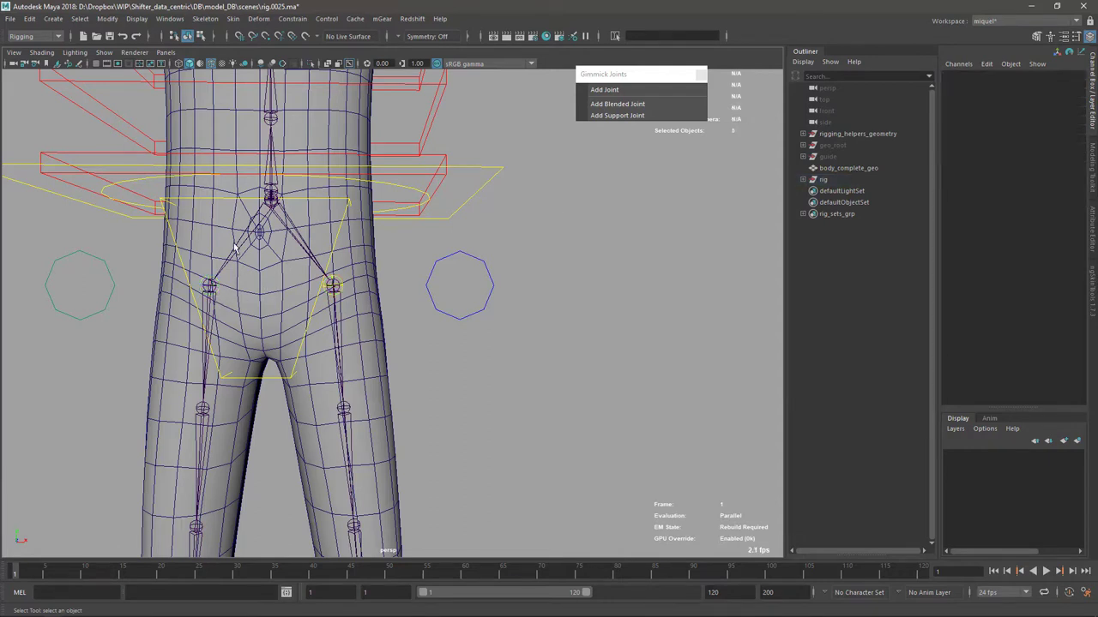
Add a blended joint to leg_R0_0_jnt alone and select the new joint at the right hip
click(210, 298)
click(598, 117)
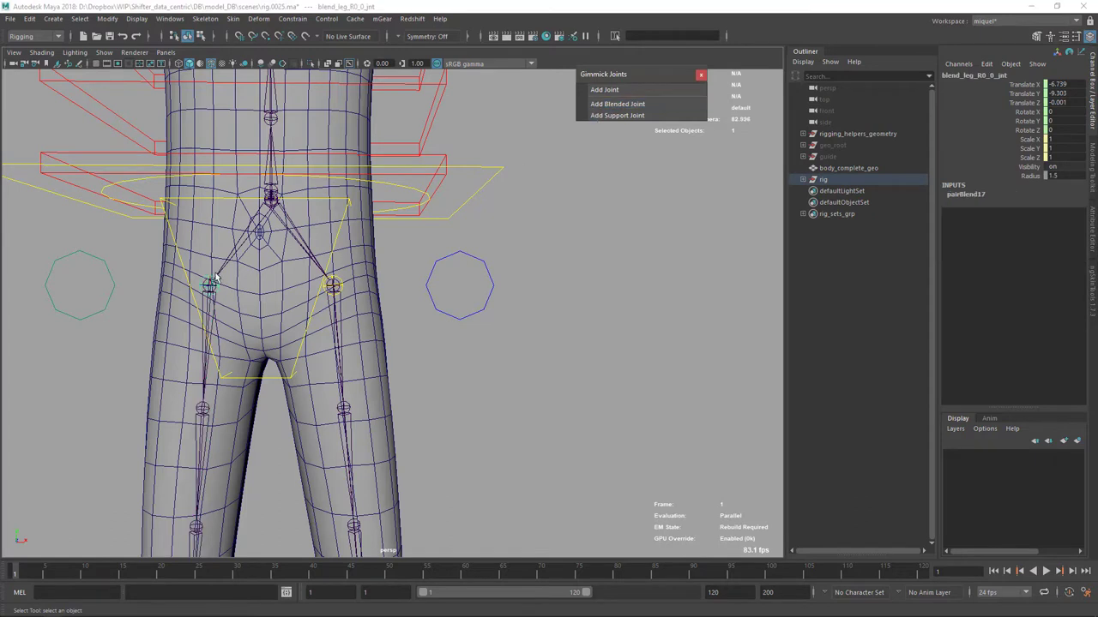
click(219, 290)
click(216, 291)
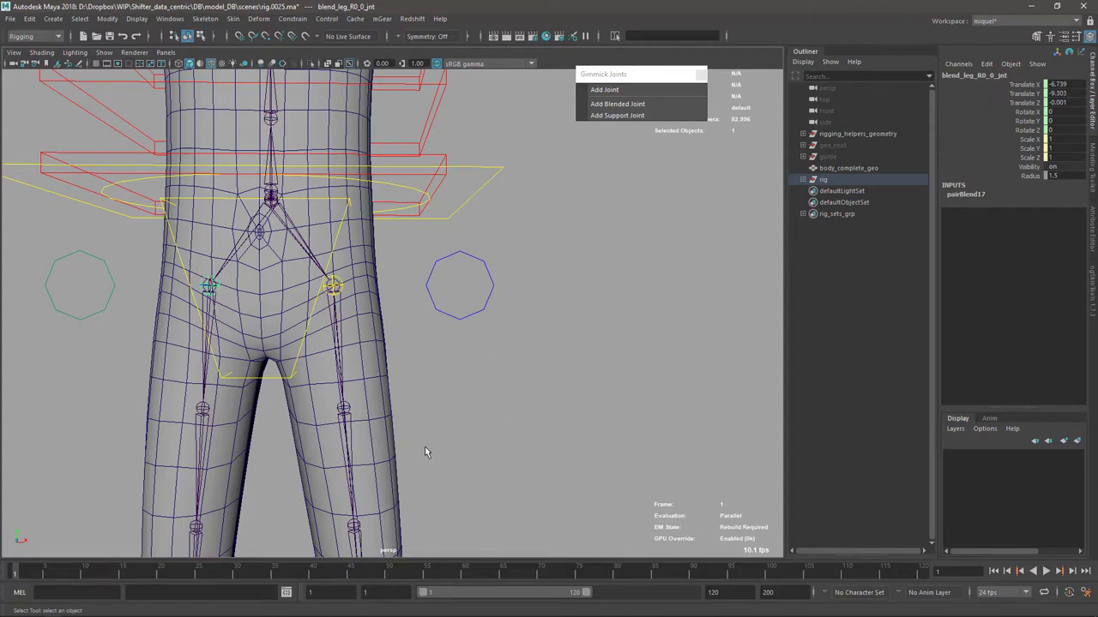
Graph the input connections of blend_leg_R0_0_jnt in the Node Editor
alt+right_drag(426, 448, 337, 353)
alt+middle_drag(337, 353, 337, 343)
alt+drag(430, 336, 369, 382)
alt+right_drag(368, 382, 435, 372)
key(alt+n)
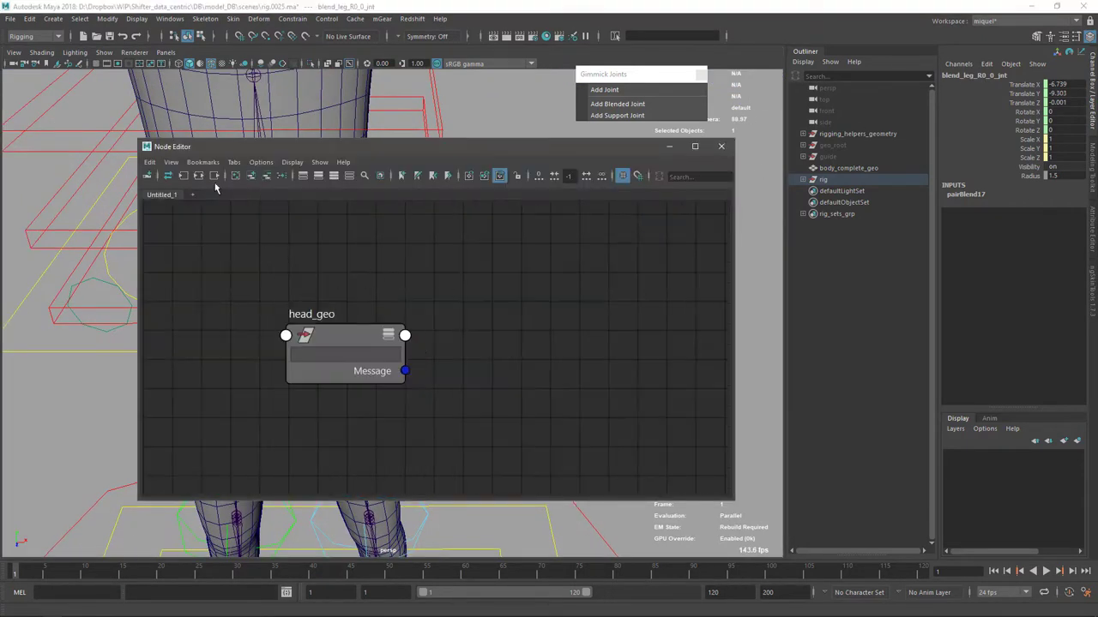
click(184, 176)
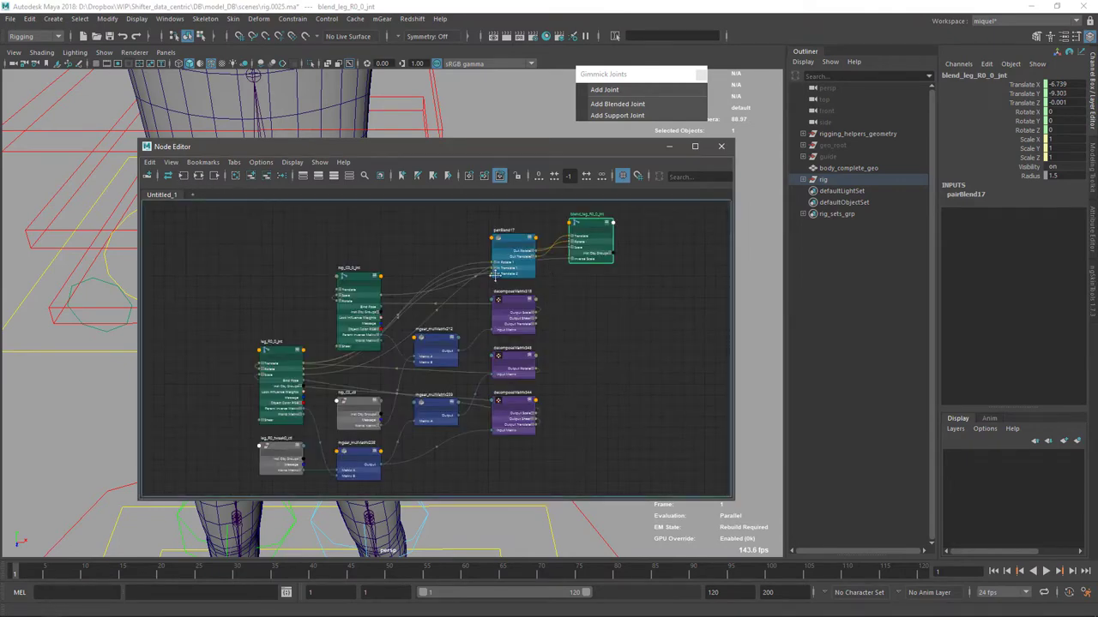
Rearrange the graph to examine how hip_C0_0_jnt and leg_R0_0_jnt feed the pair blend node
scroll(495, 275, up, 3)
drag(417, 246, 420, 222)
alt+middle_drag(290, 264, 444, 223)
drag(312, 267, 342, 211)
drag(175, 400, 320, 367)
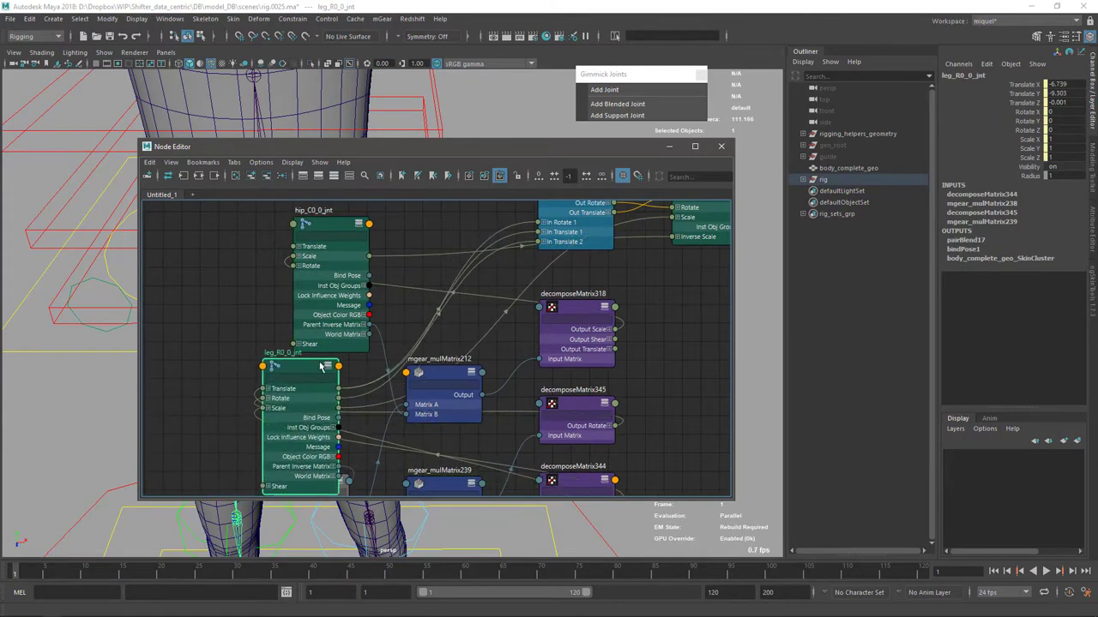
Inspect the attributes of the pairBlend17 node, including its weight, and close the Node Editor
alt+middle_drag(658, 255, 452, 330)
drag(386, 255, 389, 254)
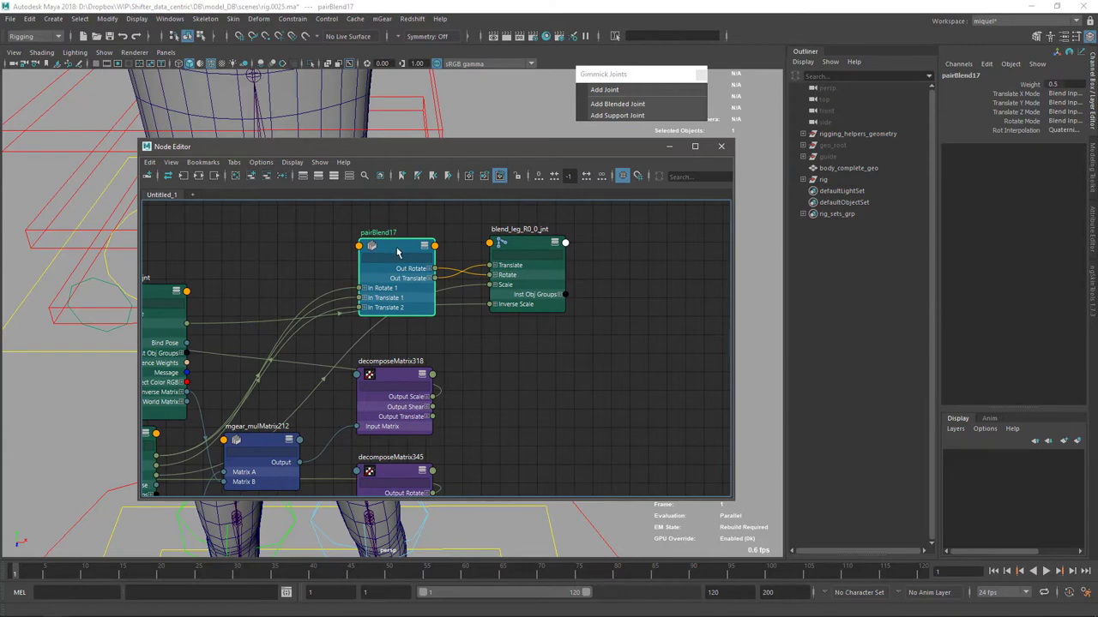
double_click(397, 253)
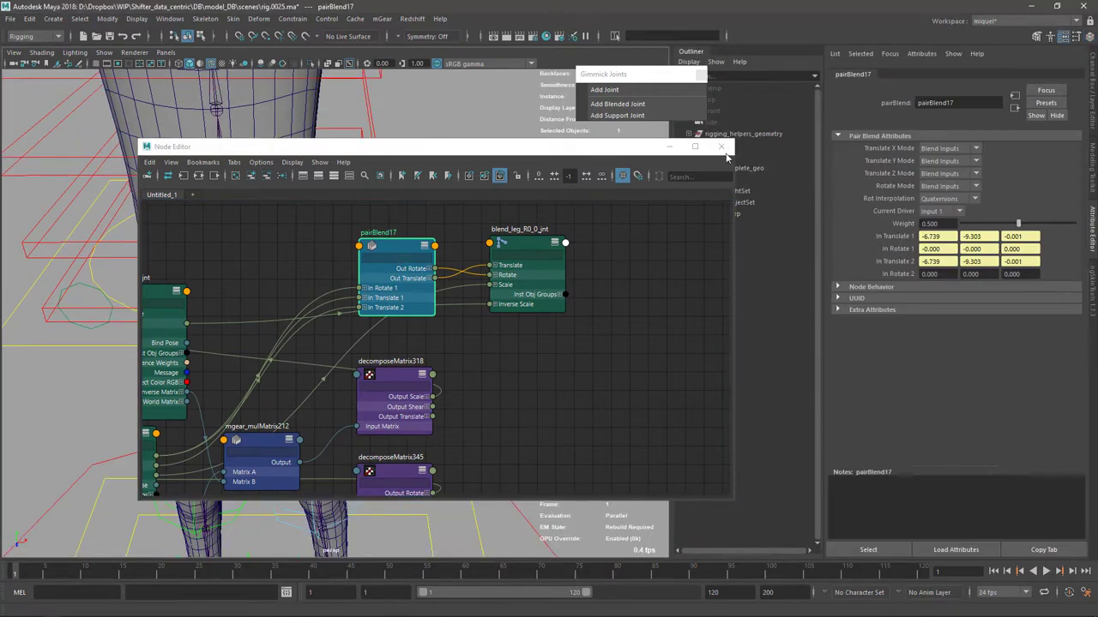
click(722, 149)
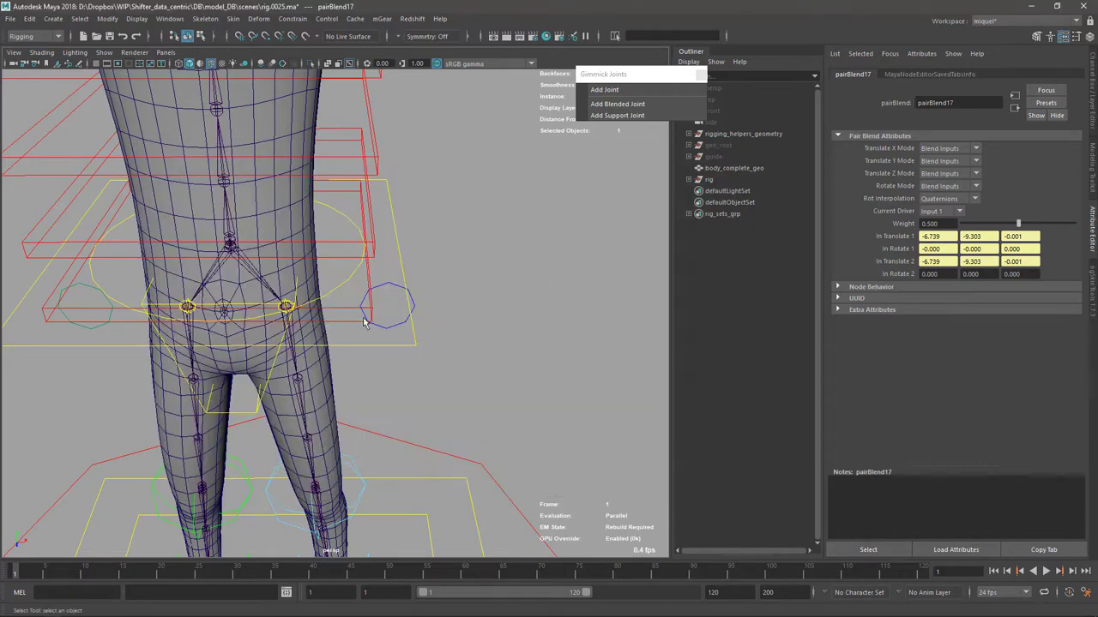
Select the left hip's blended joint, blend_leg_L0_0_jnt, and examine it up close
alt+drag(362, 318, 287, 262)
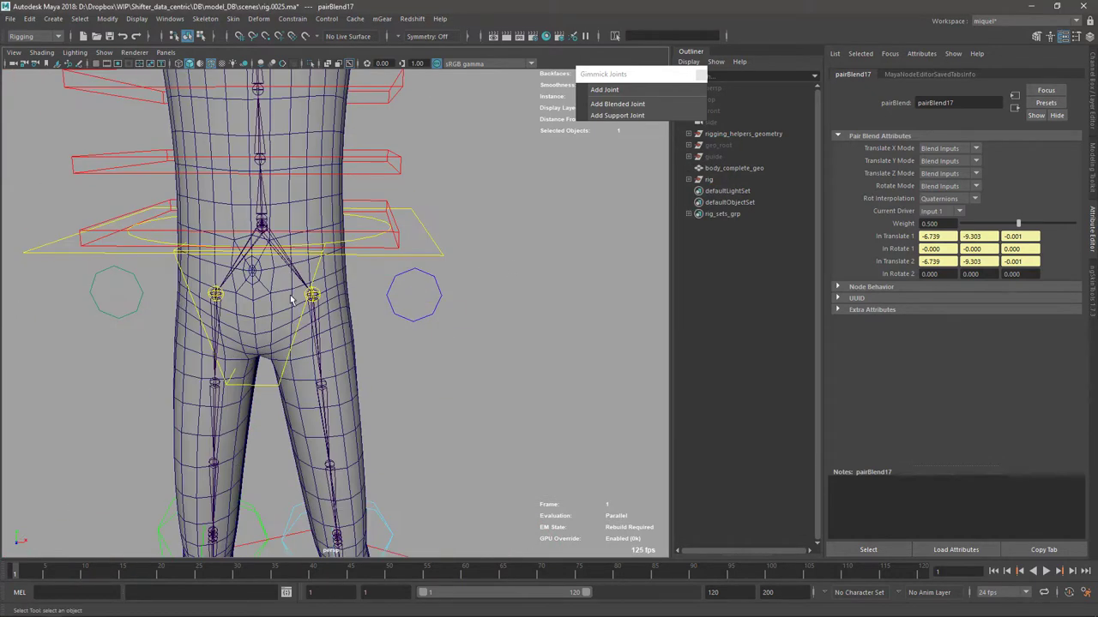
alt+right_drag(291, 300, 332, 305)
click(307, 279)
scroll(232, 225, up, 3)
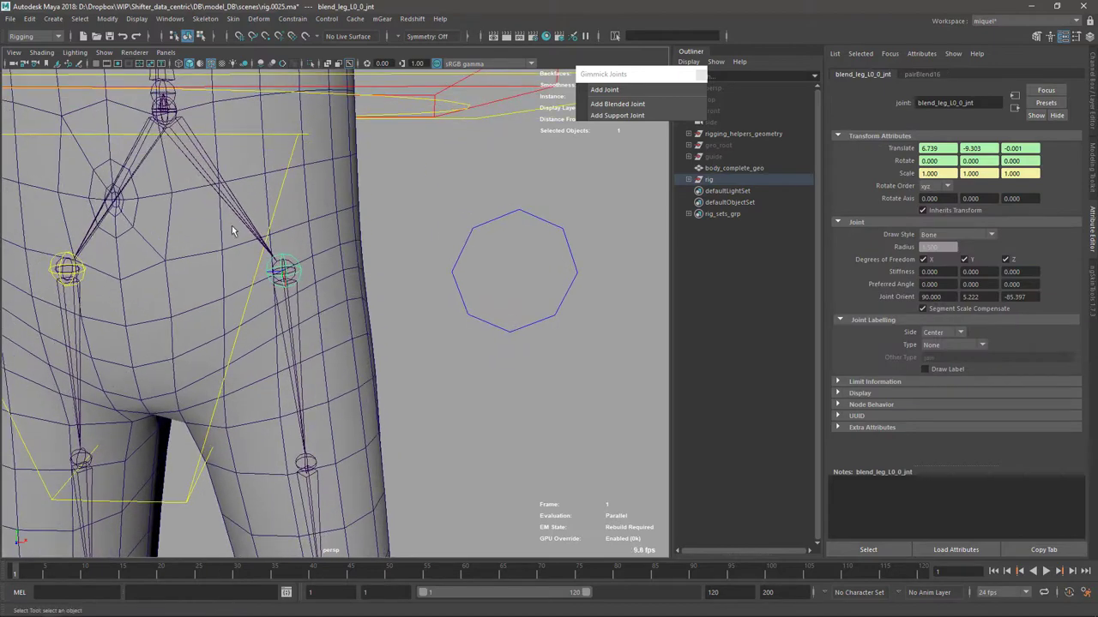
scroll(241, 294, down, 4)
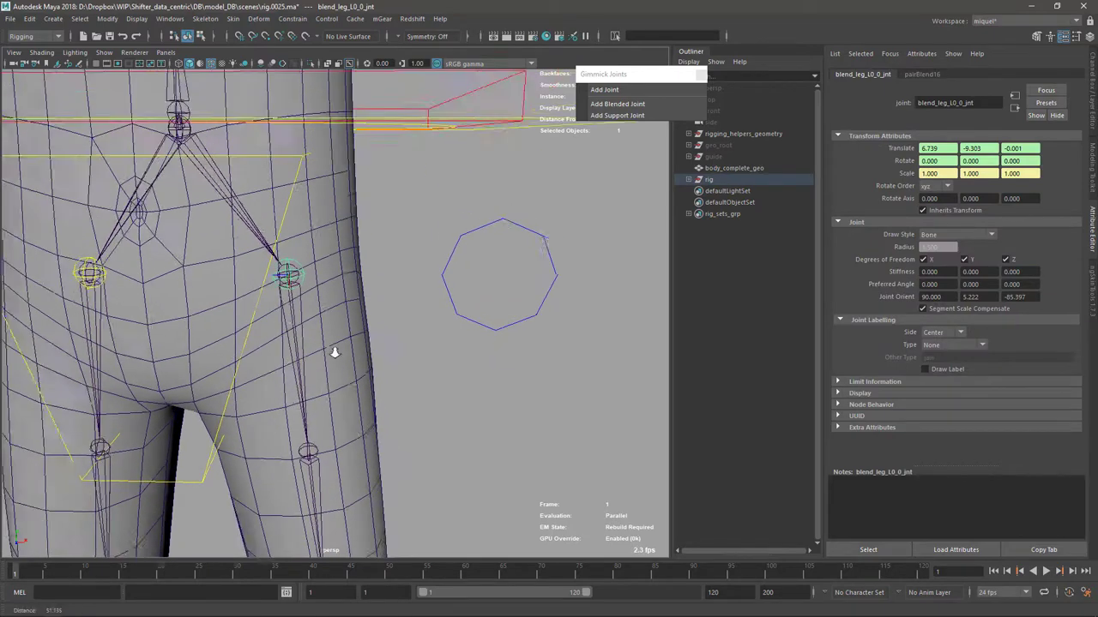
Select the left ankle joint leg_L0_end_jnt
alt+drag(453, 381, 403, 294)
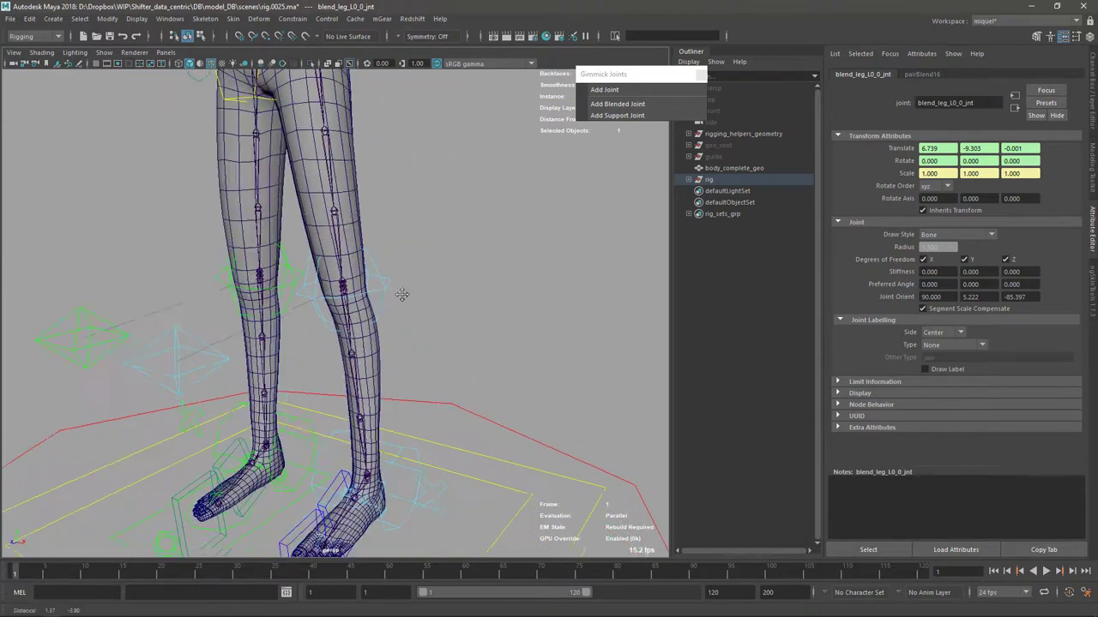
alt+middle_drag(394, 450, 434, 331)
scroll(434, 331, up, 3)
click(407, 380)
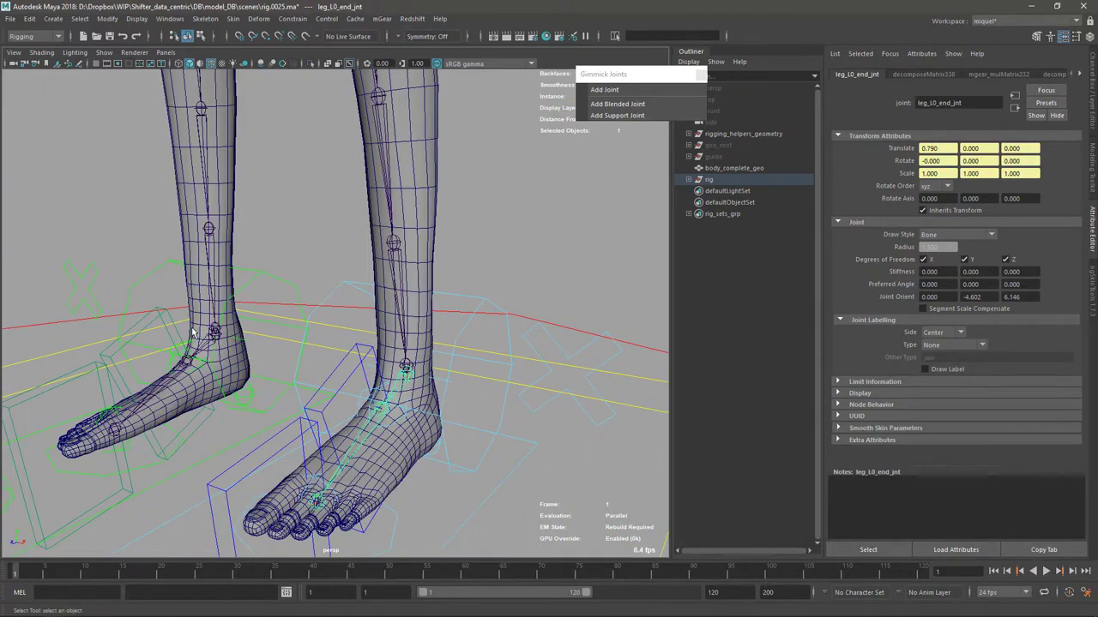
alt+drag(220, 346, 230, 351)
shift+click(274, 333)
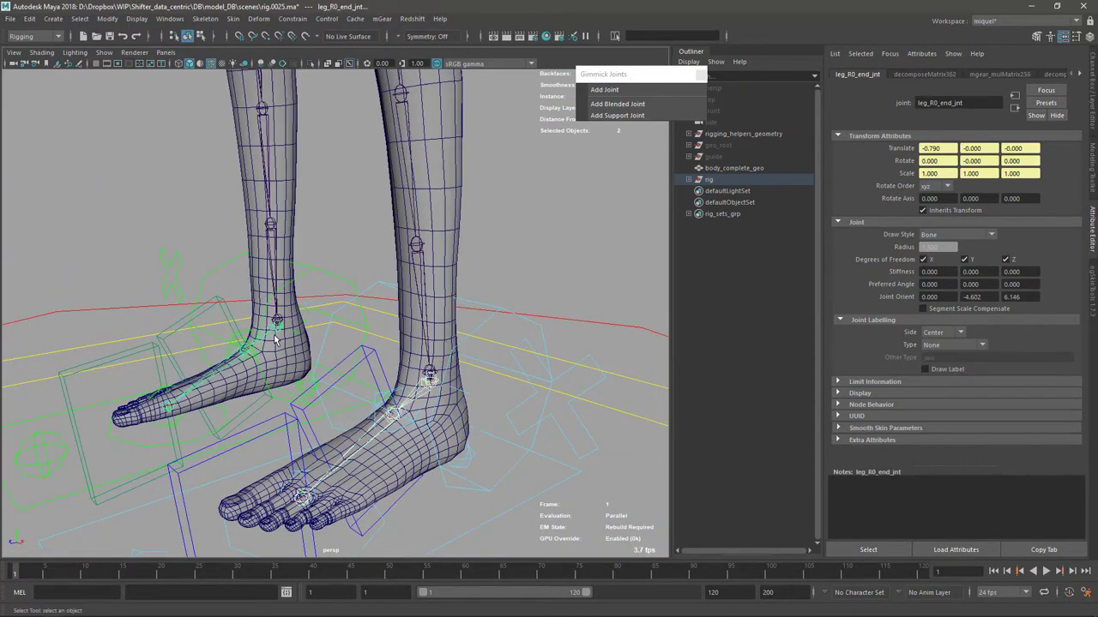
click(647, 105)
key(ctrl+z)
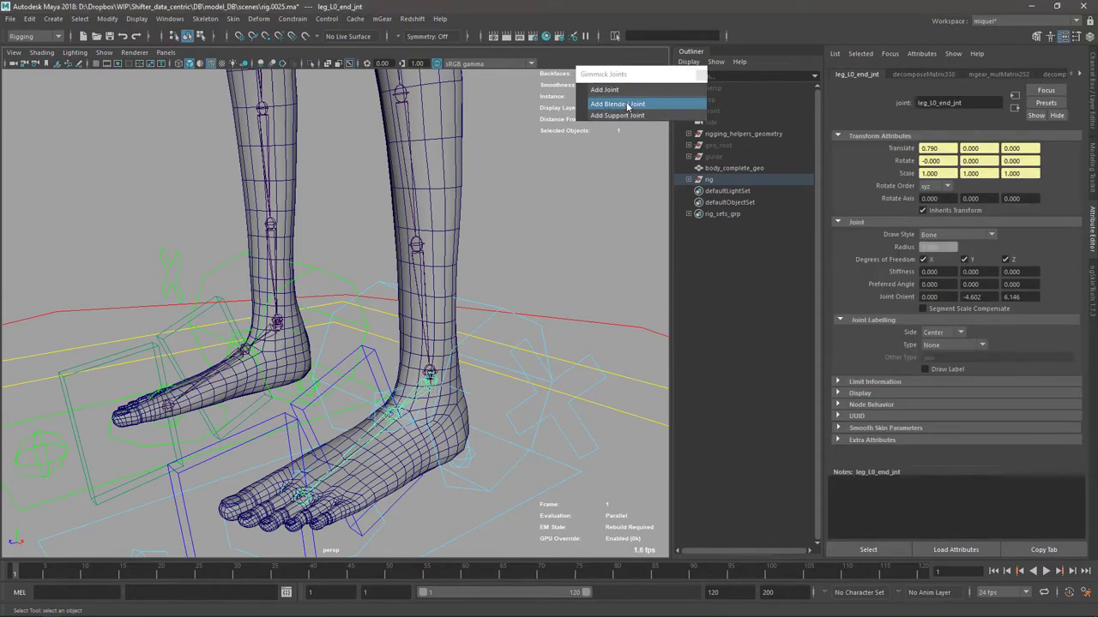
Add a blended joint to leg_L0_end_jnt at the left ankle and another to leg_R0_end_jnt at the right ankle
click(618, 104)
click(277, 332)
click(613, 105)
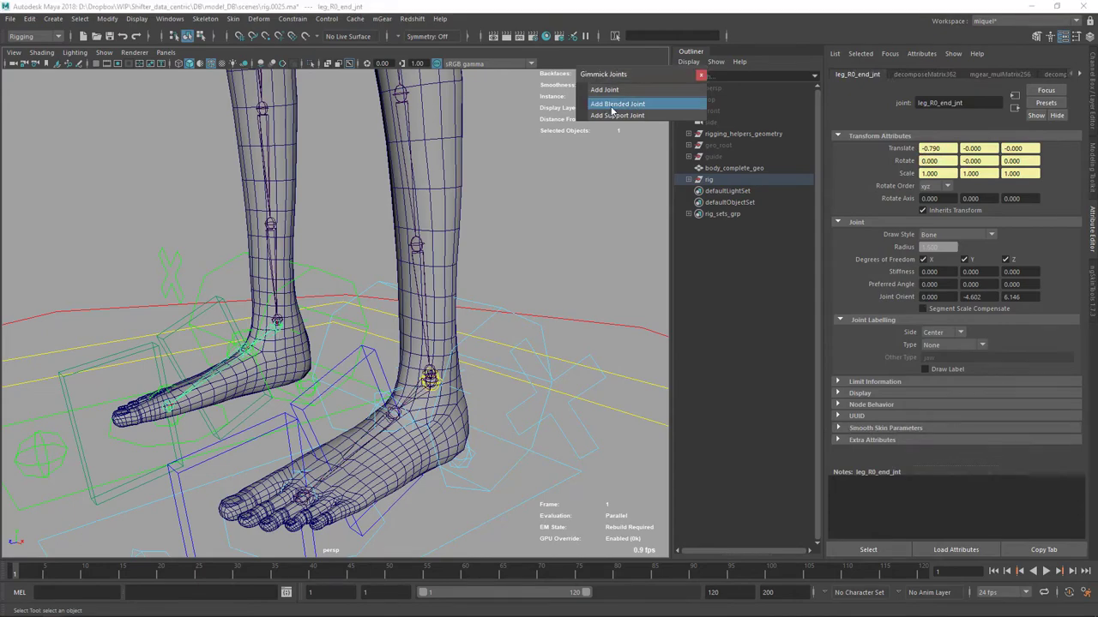
Examine the blended joints across the whole character, from the ankles up to the neck and arms
alt+right_drag(522, 451, 268, 233)
alt+middle_drag(268, 233, 283, 383)
alt+right_drag(402, 451, 272, 380)
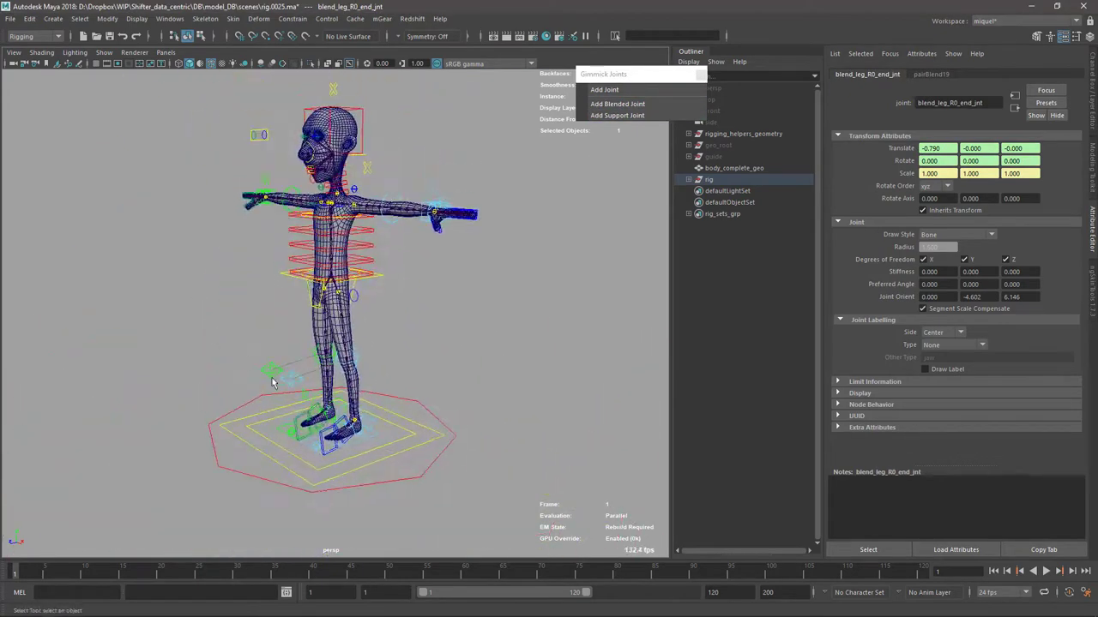
alt+drag(272, 380, 312, 318)
alt+right_drag(313, 319, 348, 381)
alt+drag(357, 263, 388, 247)
alt+middle_drag(336, 170, 337, 298)
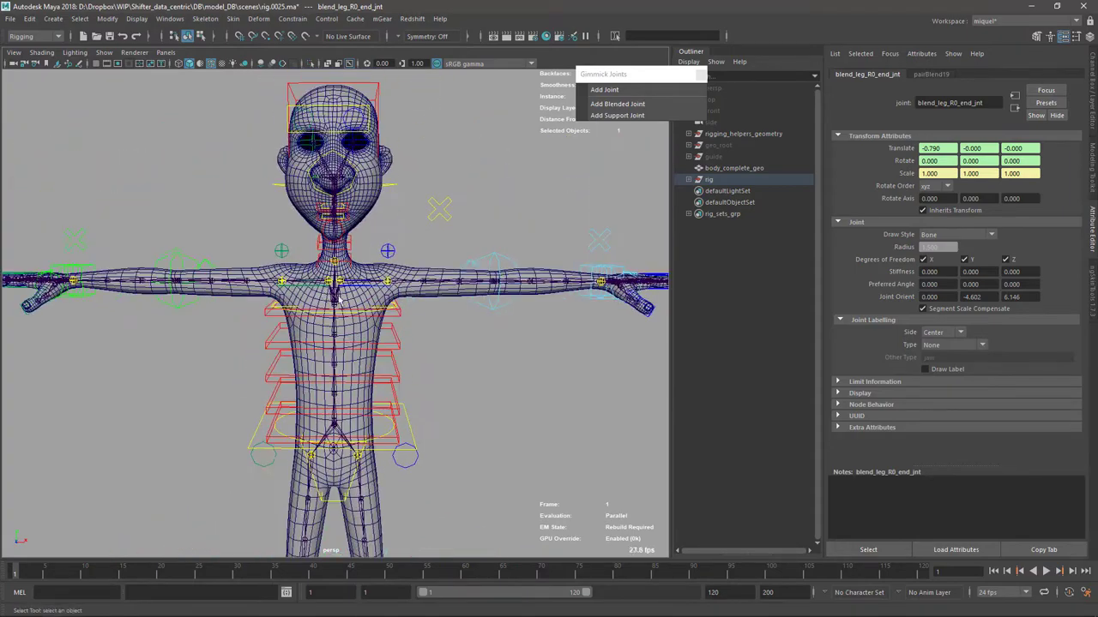
alt+drag(339, 268, 514, 379)
alt+middle_drag(514, 379, 508, 344)
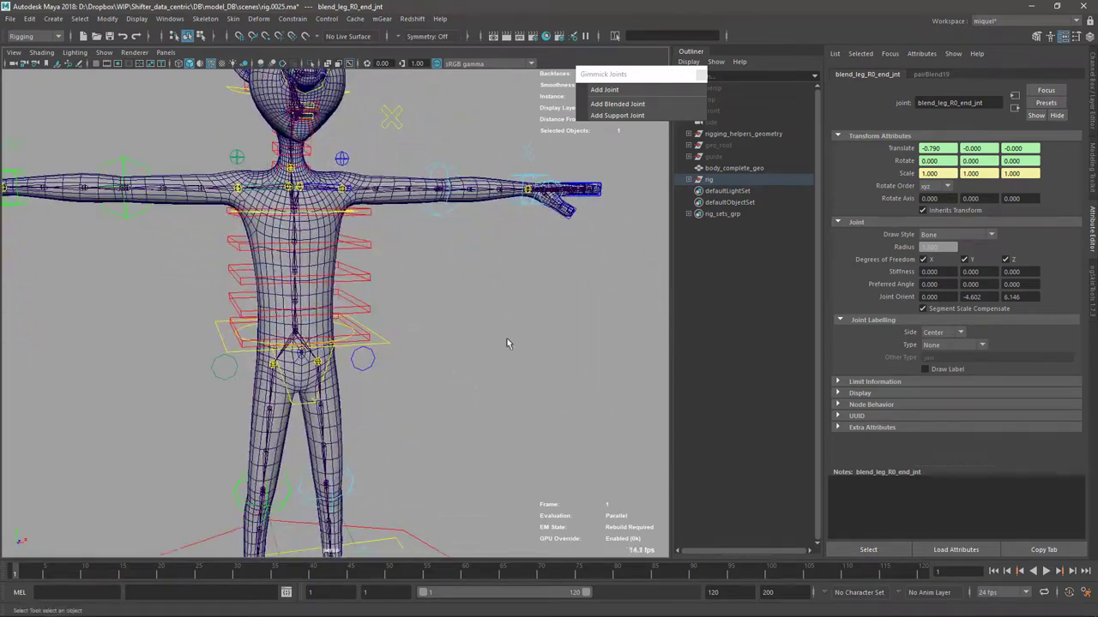
alt+right_drag(508, 343, 360, 346)
Save the scene incrementally as rig.0026.ma with nothing selected, overwriting the existing file, and close the Gimmick Joints window
click(446, 366)
key(ctrl+alt+s)
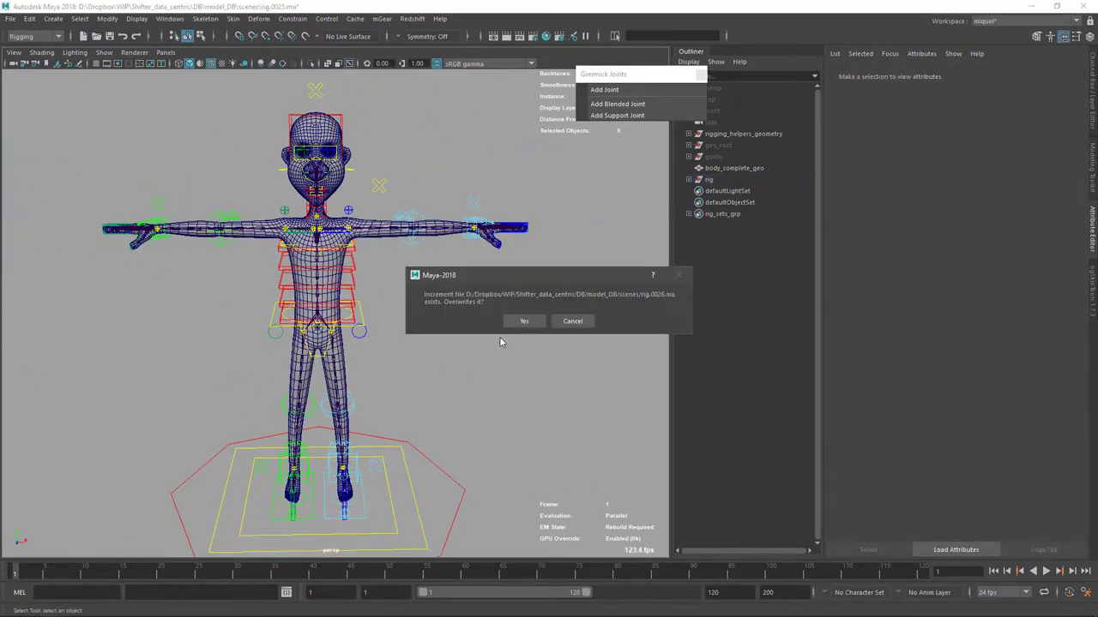
click(526, 324)
key(ctrl+alt+s)
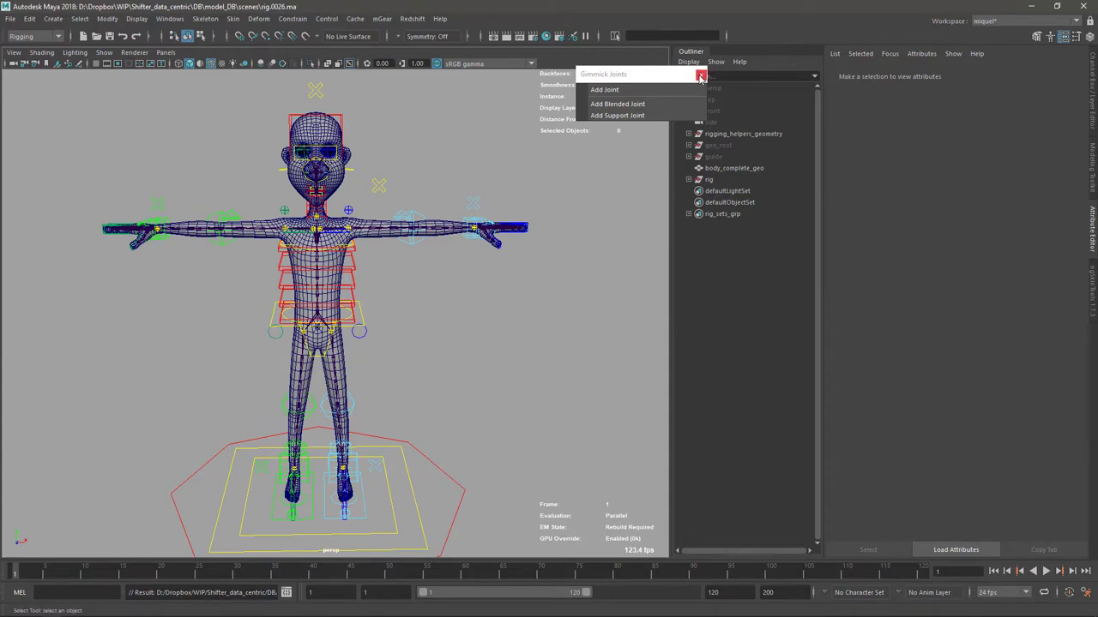
click(701, 76)
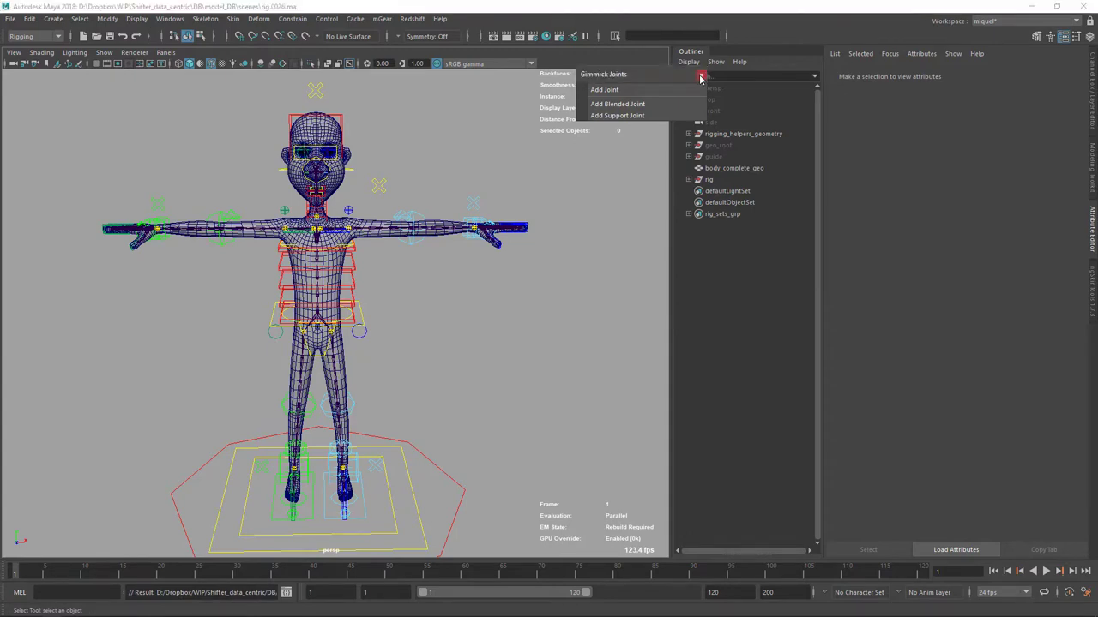
Select the body_complete_geo mesh
alt+right_drag(213, 230, 436, 274)
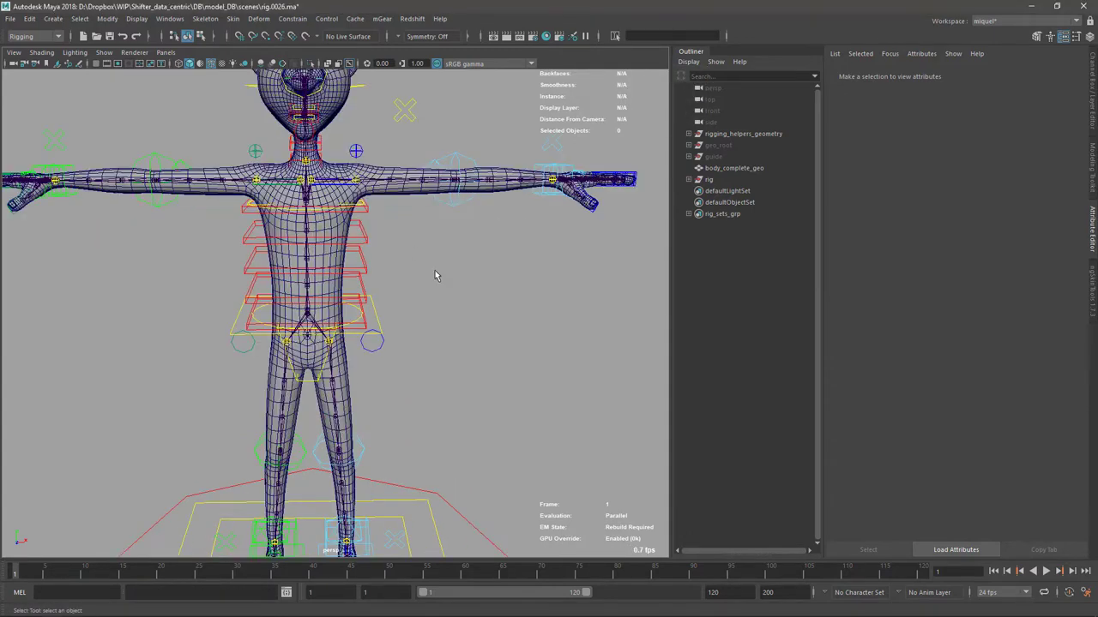
alt+drag(436, 274, 422, 193)
alt+middle_drag(422, 193, 420, 238)
click(388, 239)
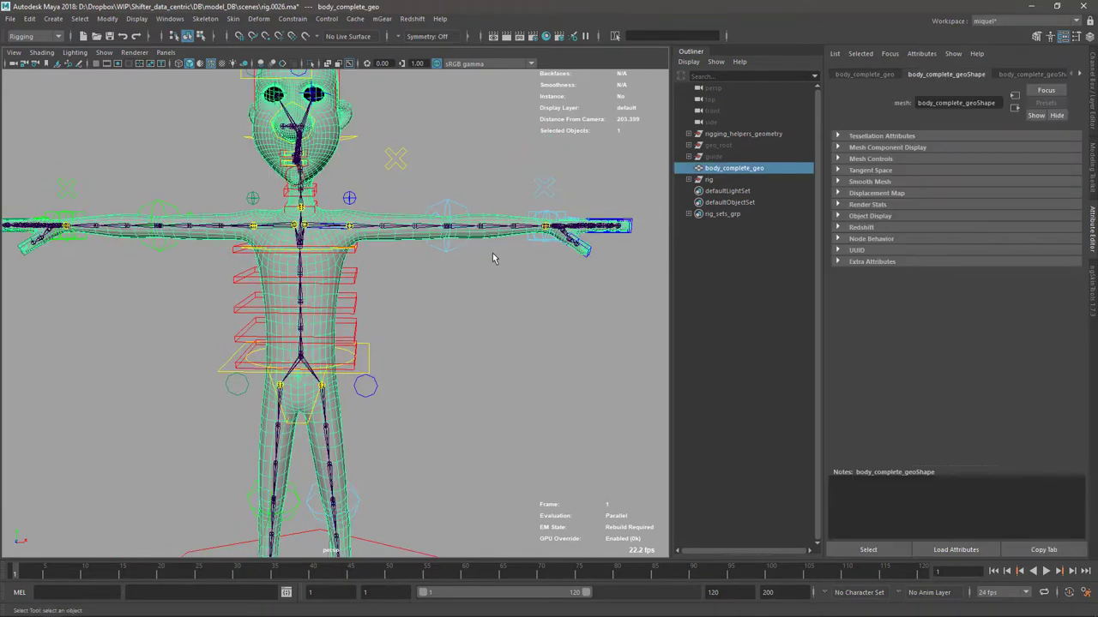
alt+drag(492, 253, 396, 293)
alt+right_drag(396, 294, 414, 295)
alt+drag(414, 295, 439, 302)
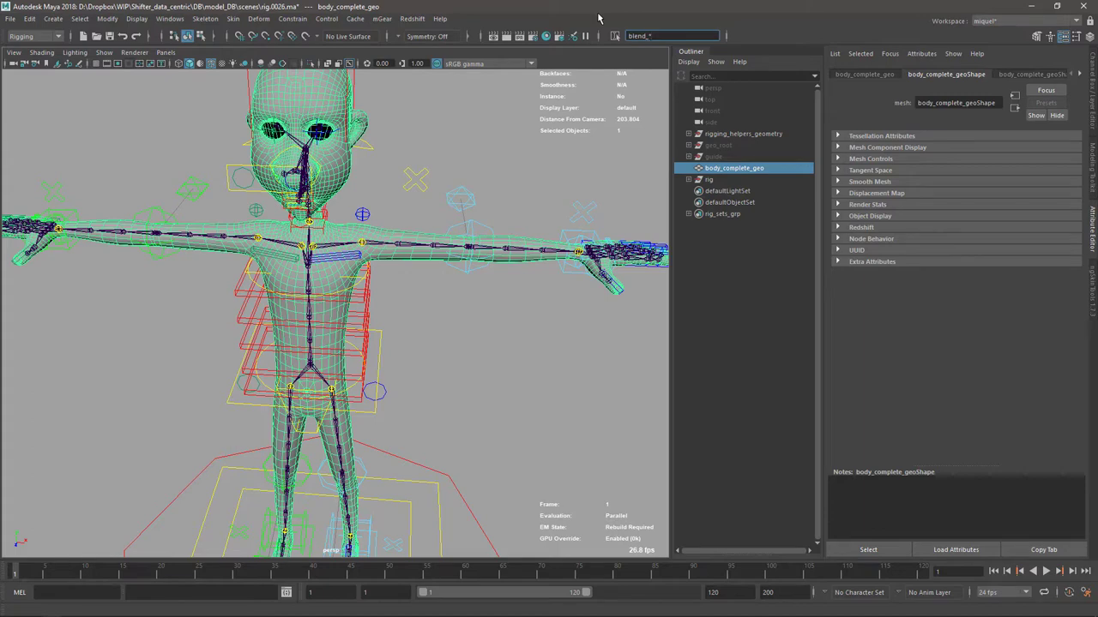
Select all joints matching blend_* by name and add the body_complete_geo mesh to the selection
key(Return)
key(f)
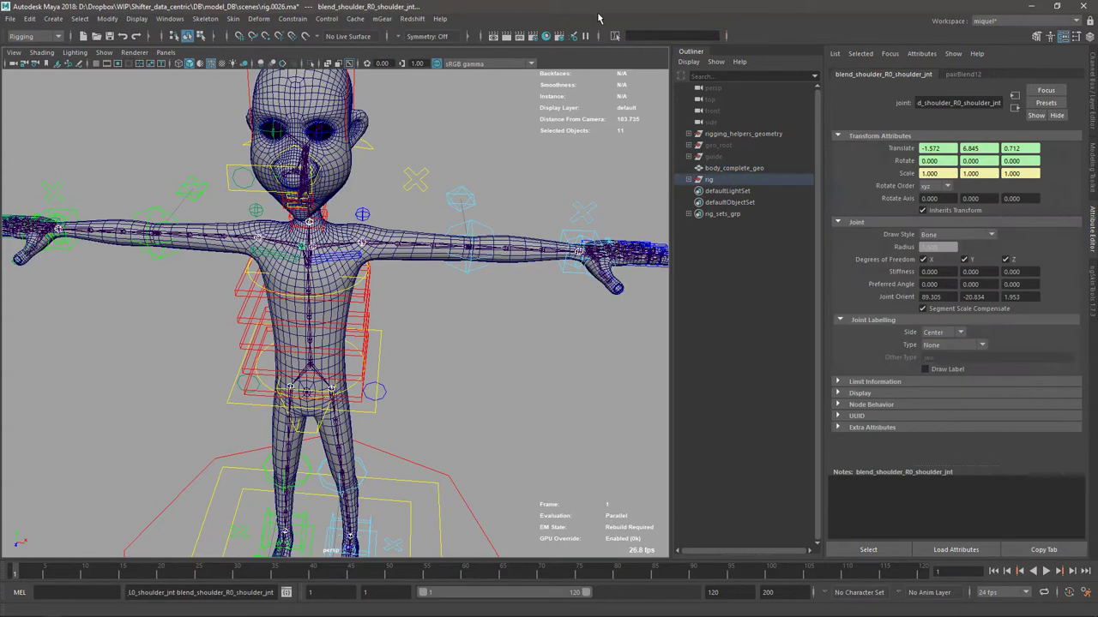
alt+drag(504, 267, 517, 295)
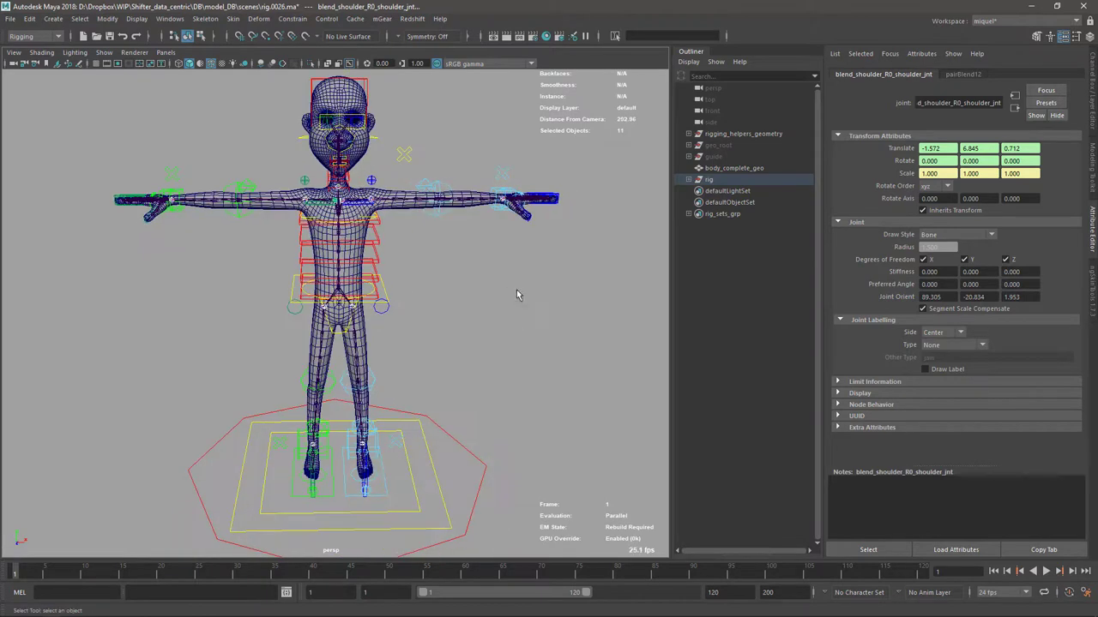
shift+click(400, 216)
scroll(389, 248, up, 3)
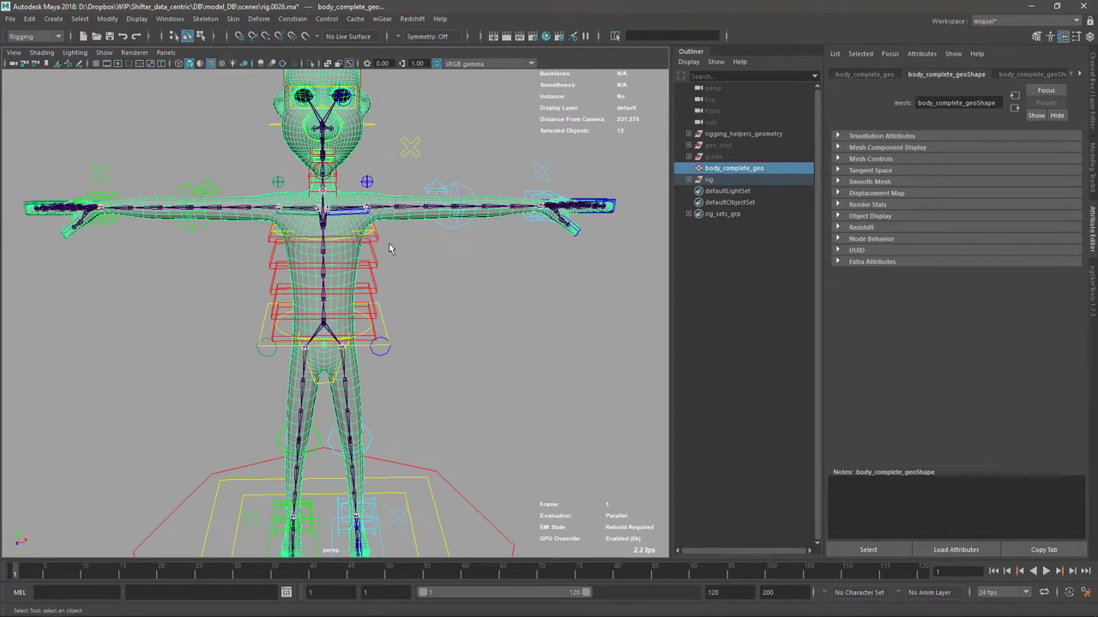
Add the selected blend joints as influences on body_complete_geo with locked weights and a default weight of 0, closing the options and clearing the selection
alt+drag(389, 248, 404, 265)
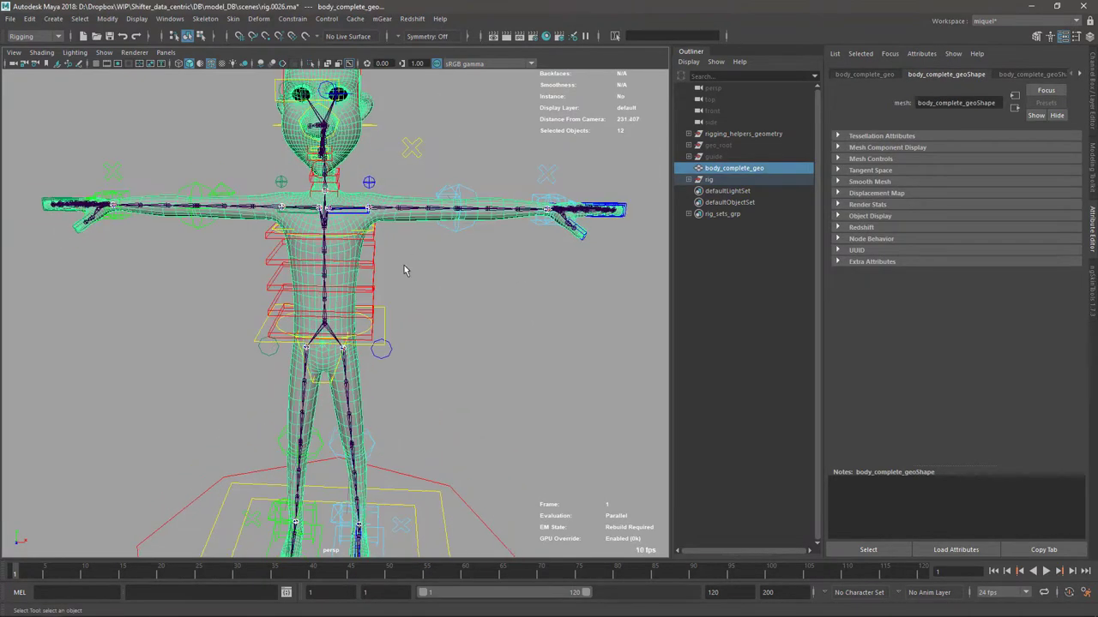
click(234, 20)
mouse_move(313, 292)
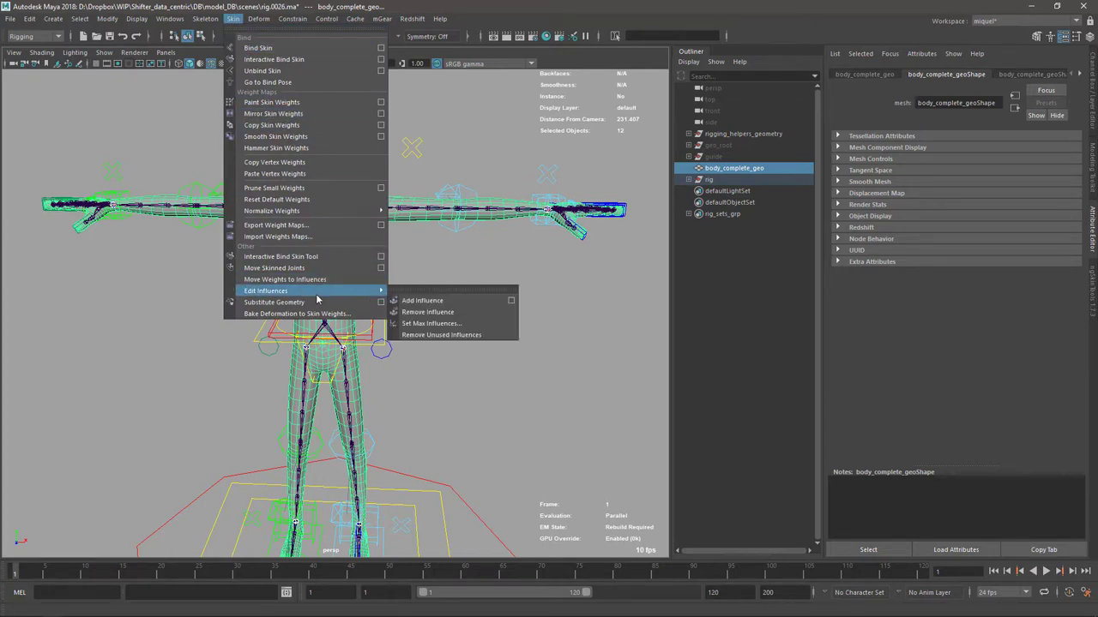
click(511, 301)
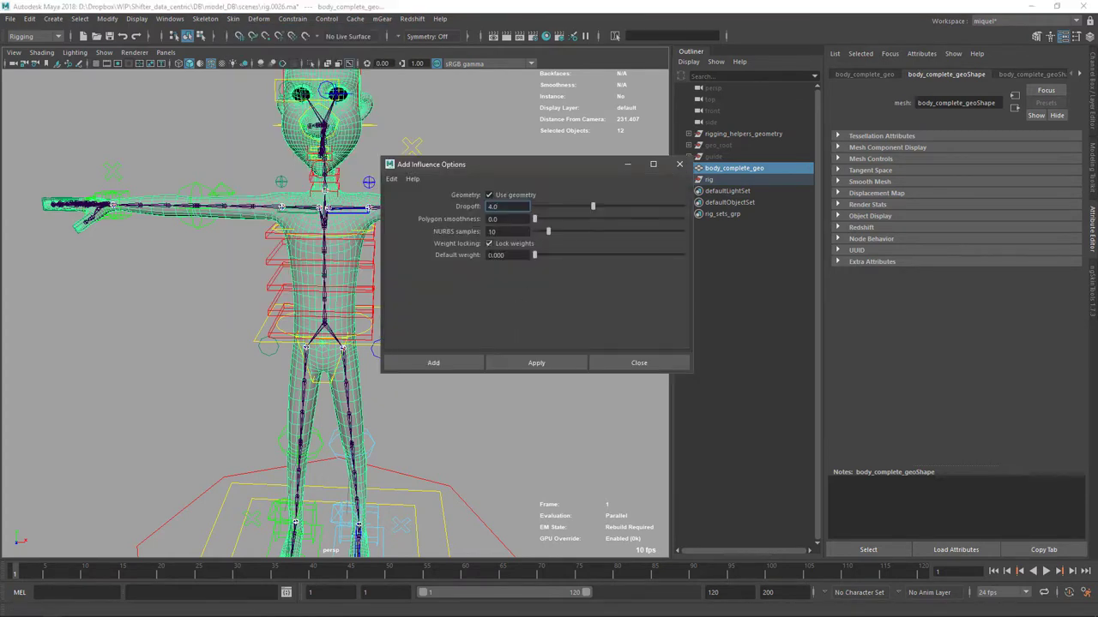
click(529, 363)
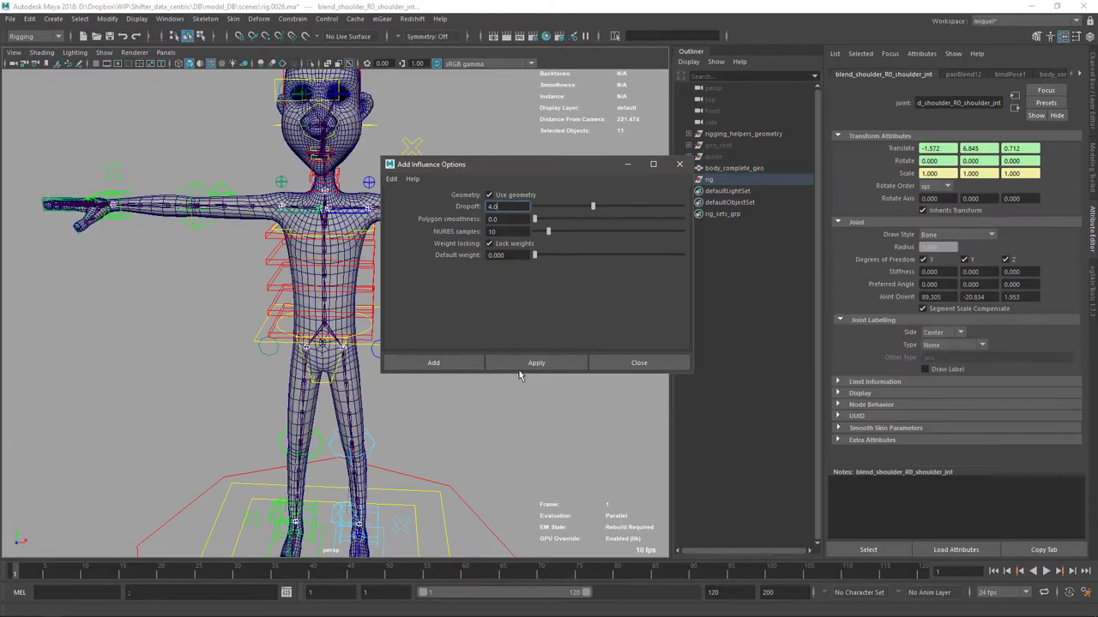
click(638, 364)
click(552, 392)
Use the Paint Skin Weights tool on body_complete_geo to unlock the blend_leg 0 and end joints on both the L0 and R0 sides
click(399, 221)
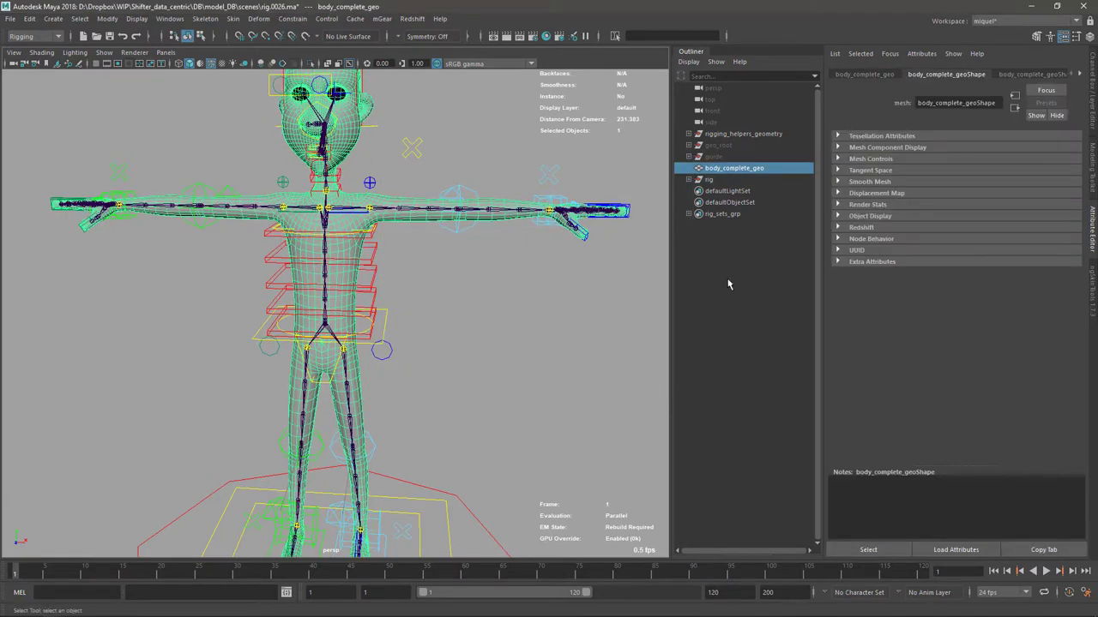
click(171, 18)
mouse_move(231, 19)
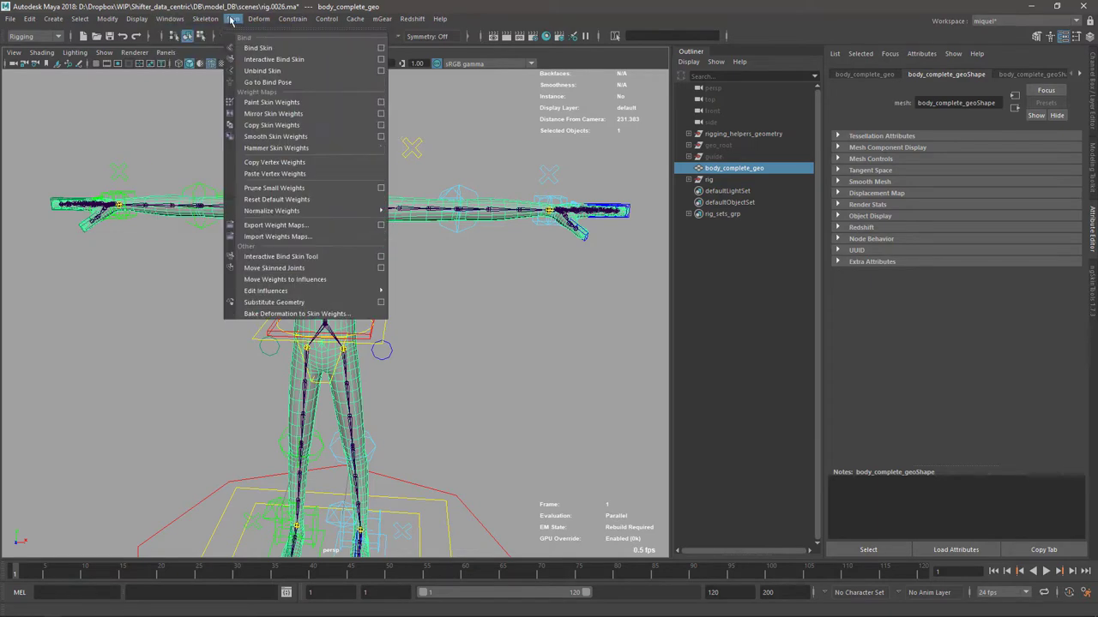
click(377, 103)
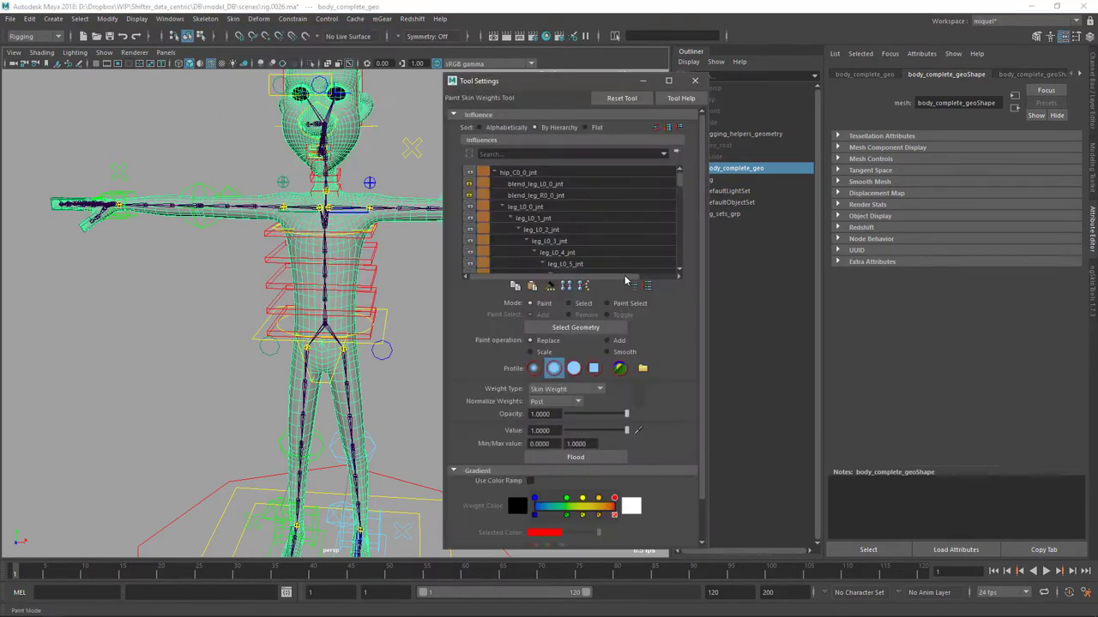
click(470, 184)
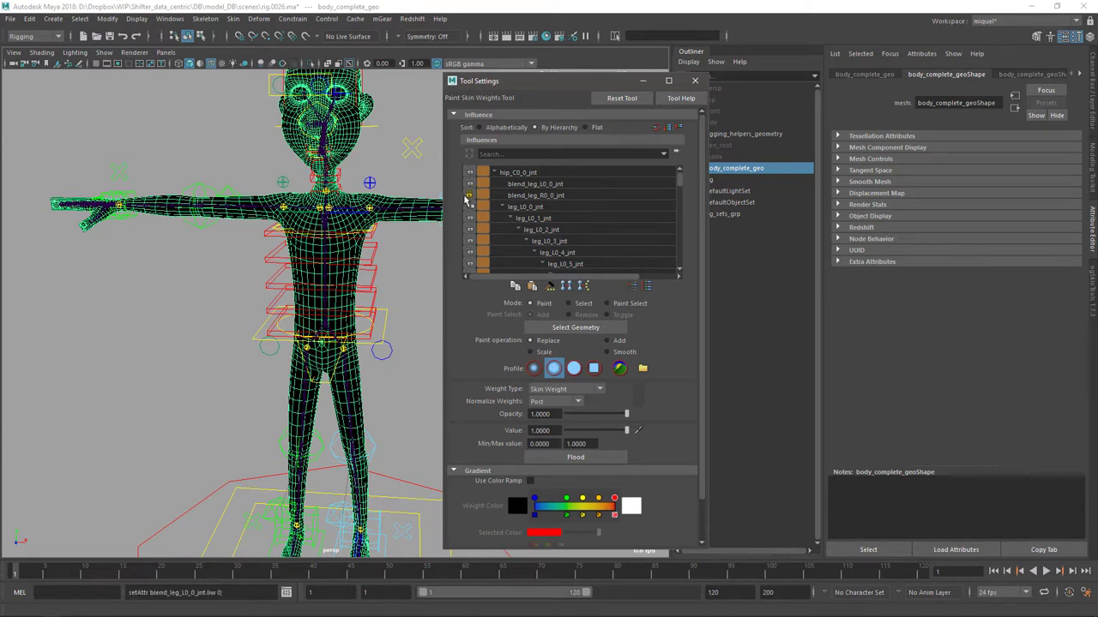
click(470, 196)
scroll(682, 186, down, 3)
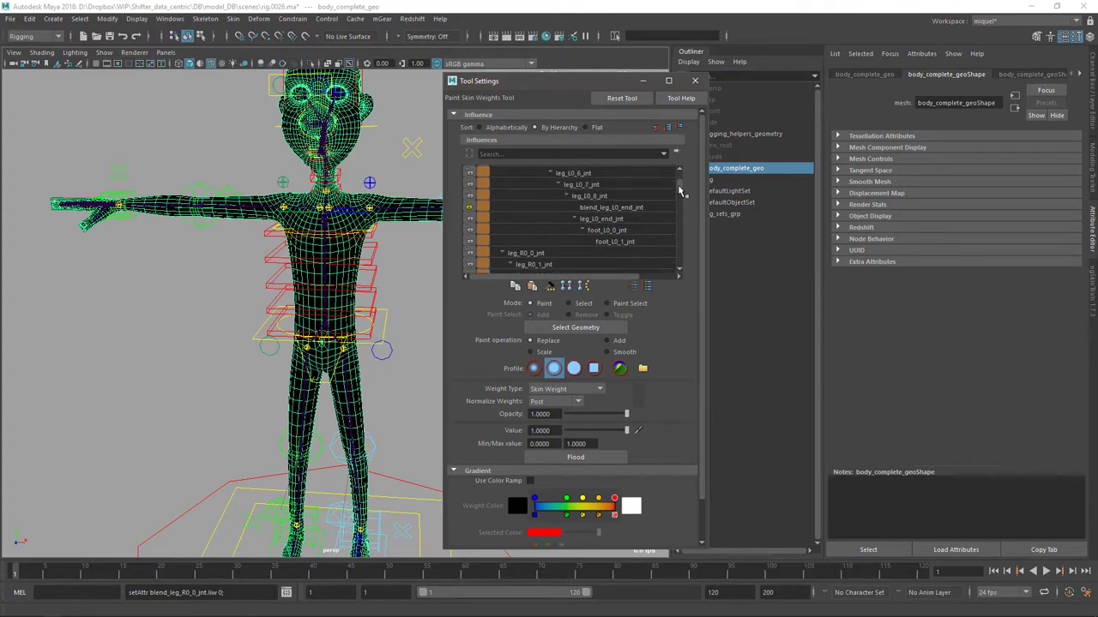
click(469, 209)
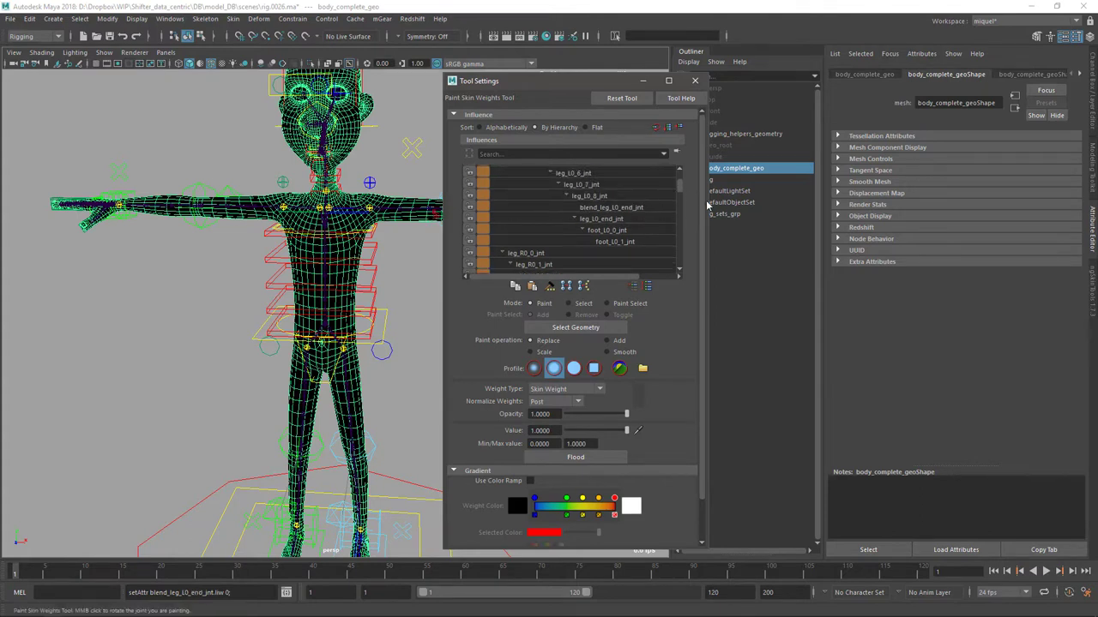
scroll(679, 190, down, 3)
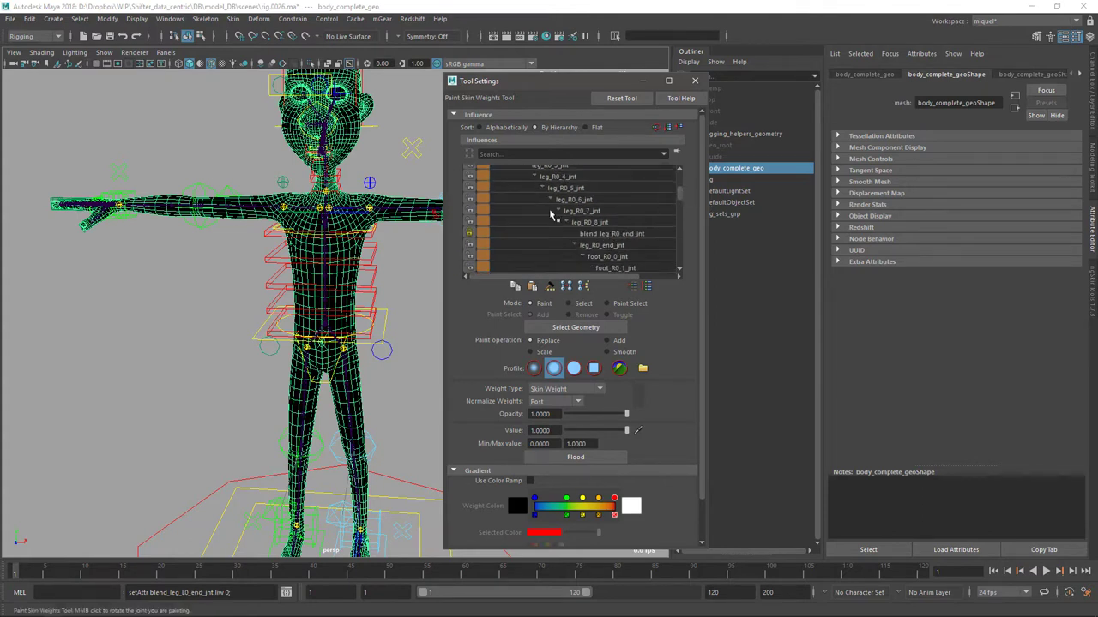
click(469, 234)
Unlock the influence weights of blend_neck_C0_0_jnt, blend_shoulder_L0_shoulder_jnt and blend_shoulder_R0_shoulder_jnt
scroll(684, 203, up, 6)
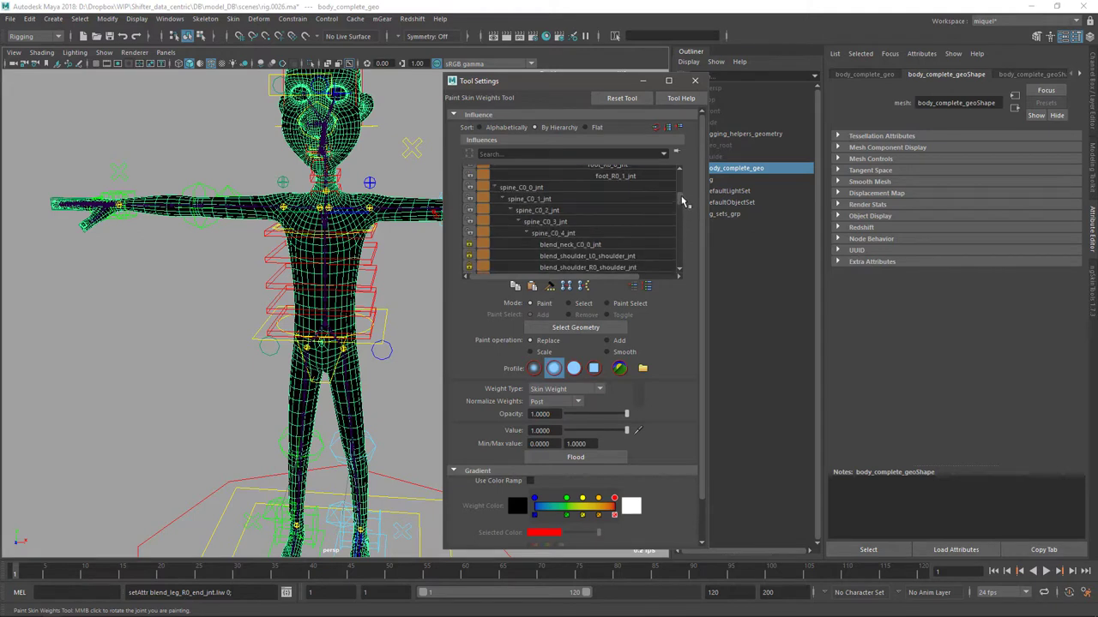
scroll(683, 203, down, 1)
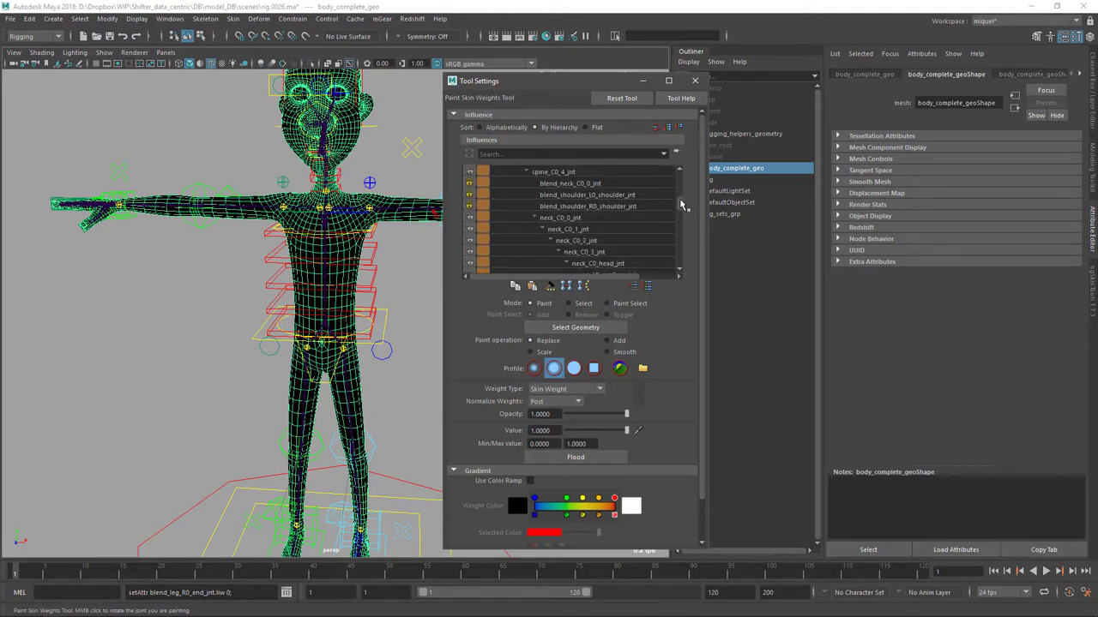
scroll(684, 205, up, 1)
click(469, 204)
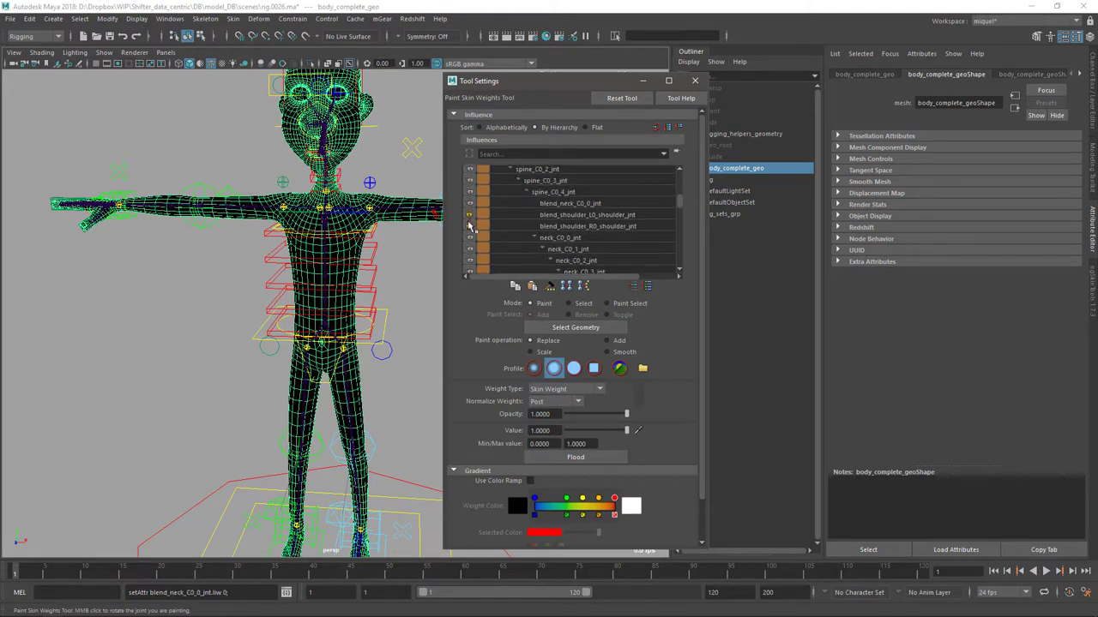
click(469, 215)
click(469, 226)
Unlock the blend_arm 0 and end joints on both the L0 and R0 sides, and leave the skin weights painting tool
drag(680, 204, 680, 238)
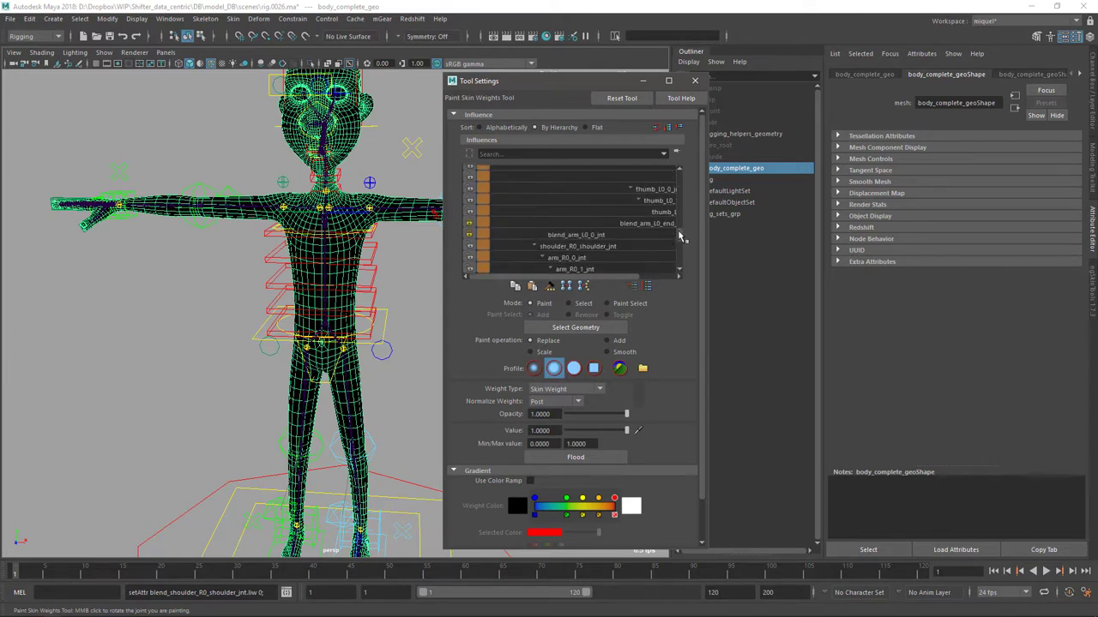
click(469, 224)
click(469, 236)
drag(680, 241, 679, 255)
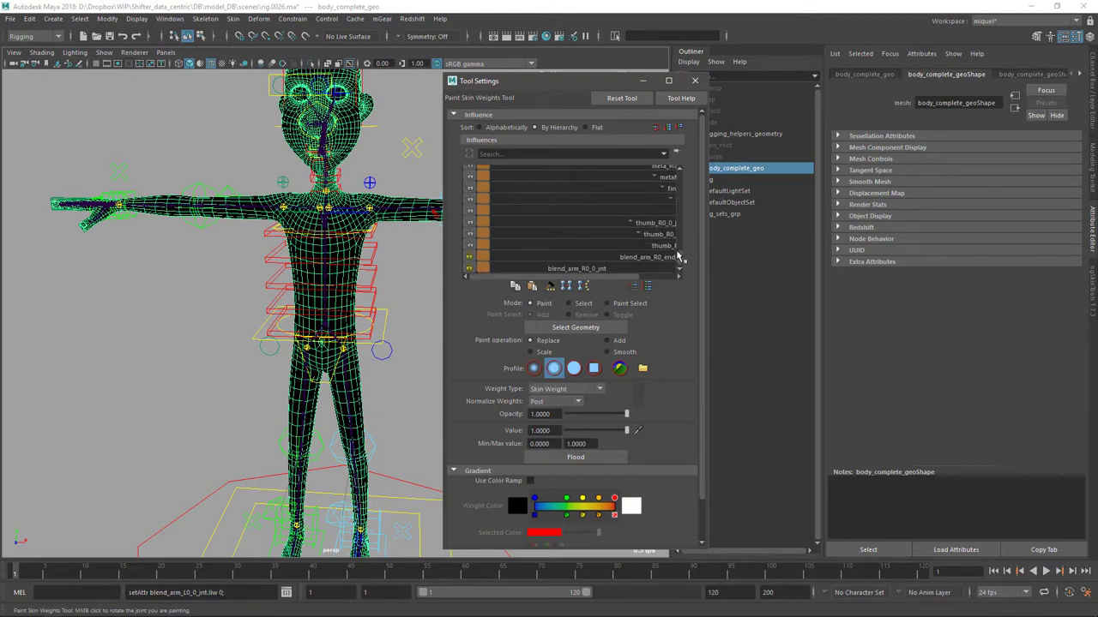
click(469, 257)
click(470, 275)
drag(682, 260, 680, 176)
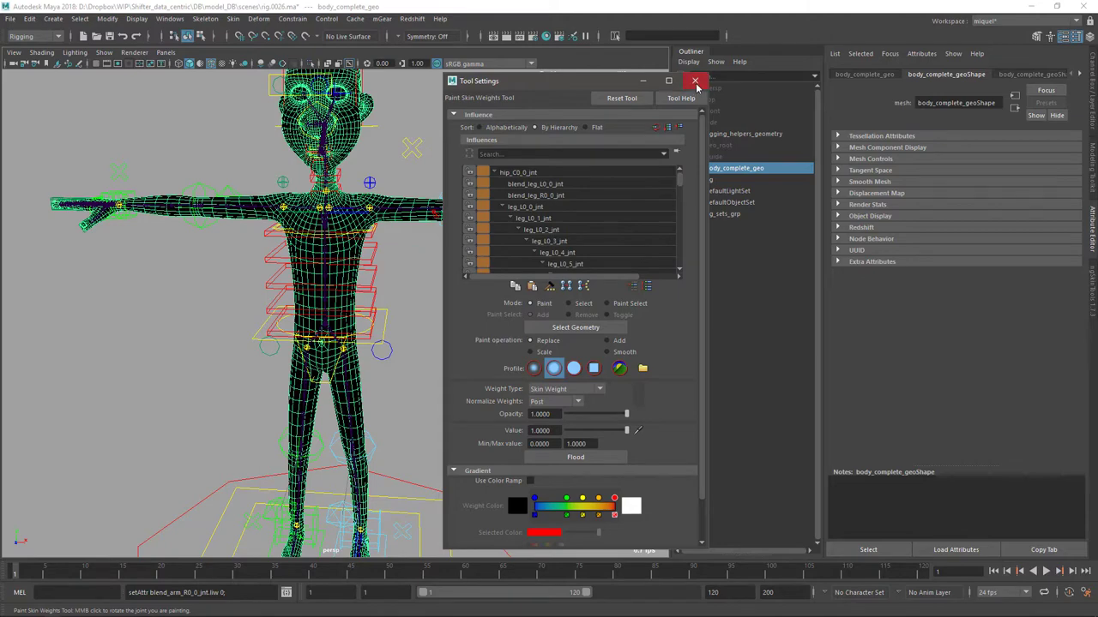
click(694, 81)
key(q)
Reselect the body_complete_geo mesh and save the rig scene
scroll(479, 329, up, 3)
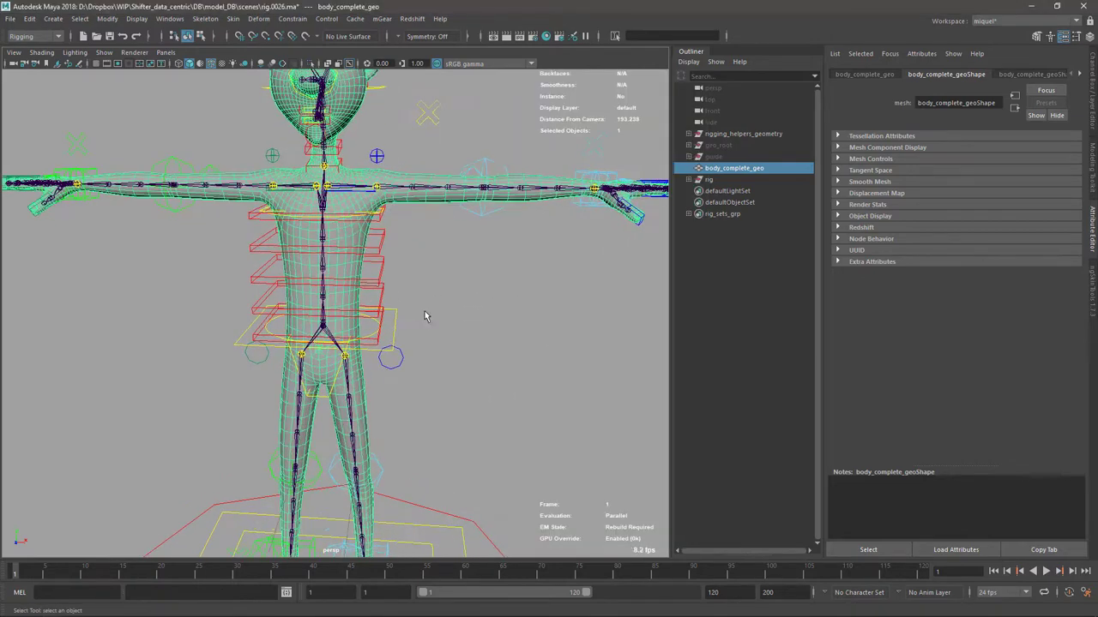
alt+drag(424, 315, 421, 341)
click(433, 262)
click(446, 254)
key(ctrl+s)
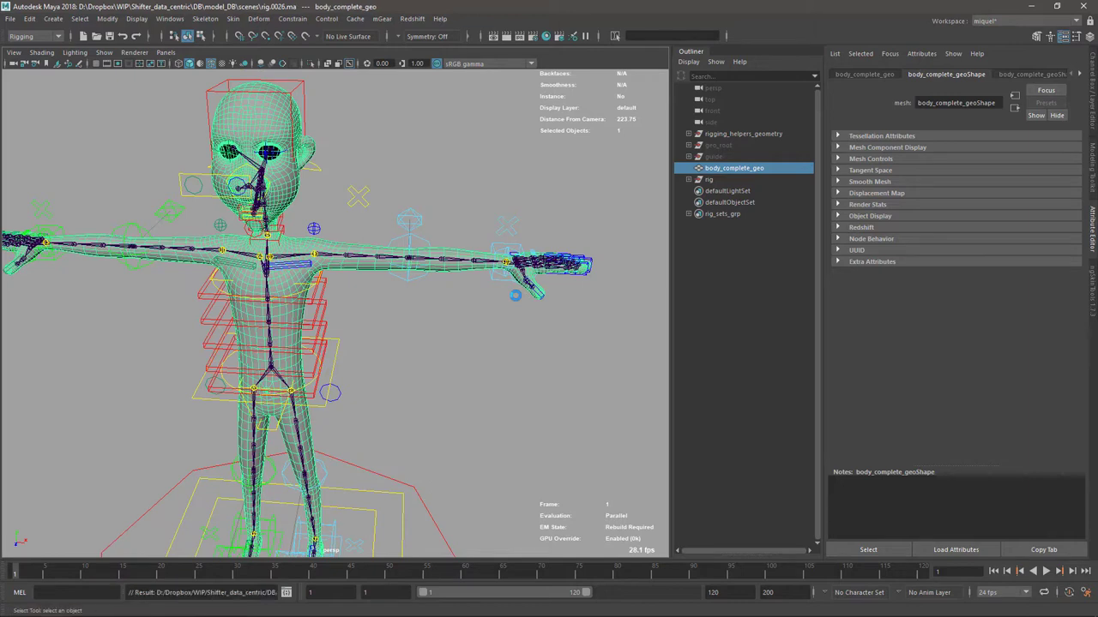
Initialize ngSkinTools skinning layers on the body_complete_geo mesh
click(1093, 307)
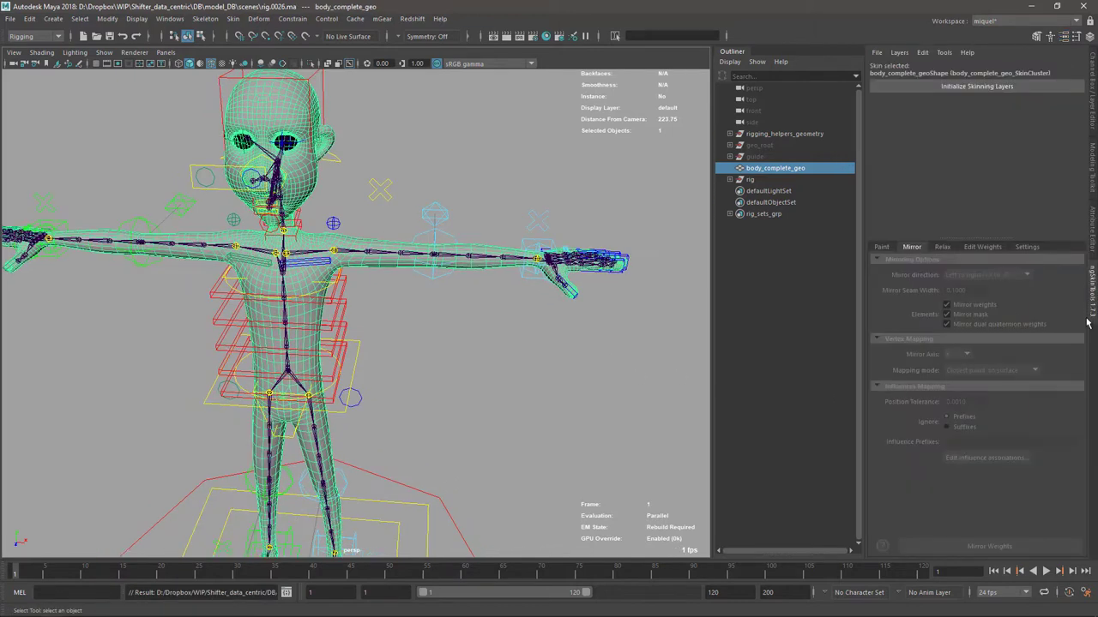
click(952, 90)
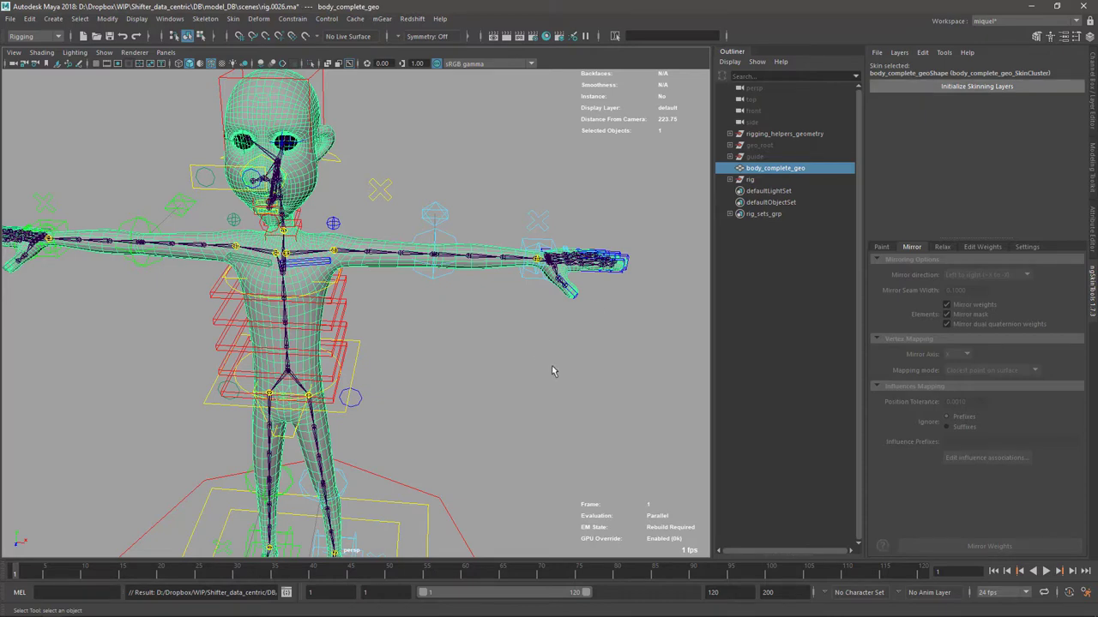
alt+drag(455, 333, 482, 298)
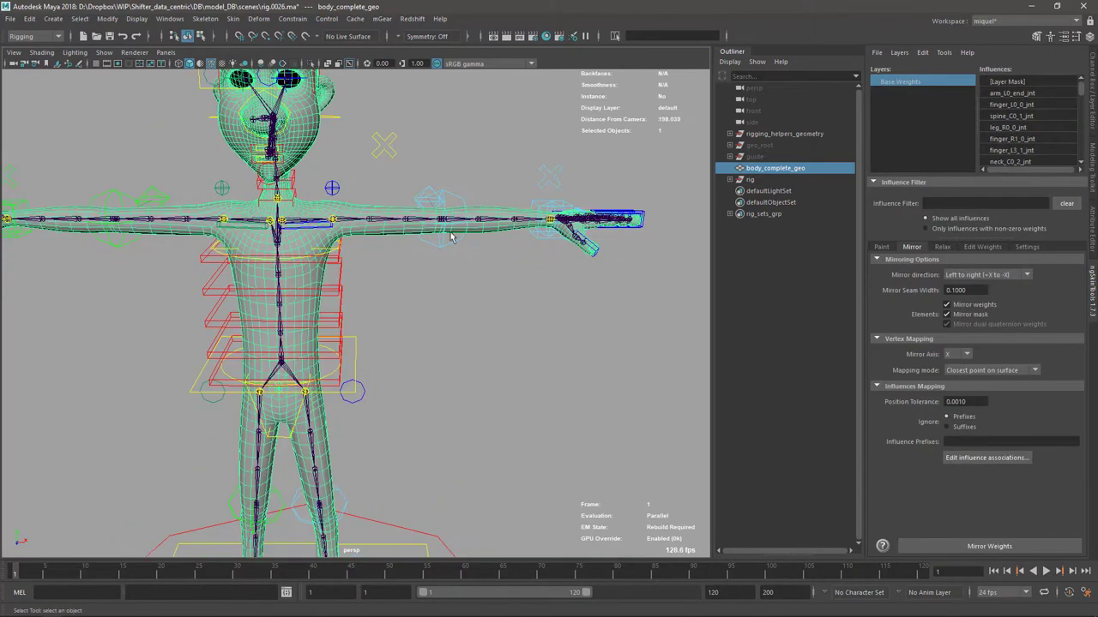
alt+middle_drag(452, 238, 464, 232)
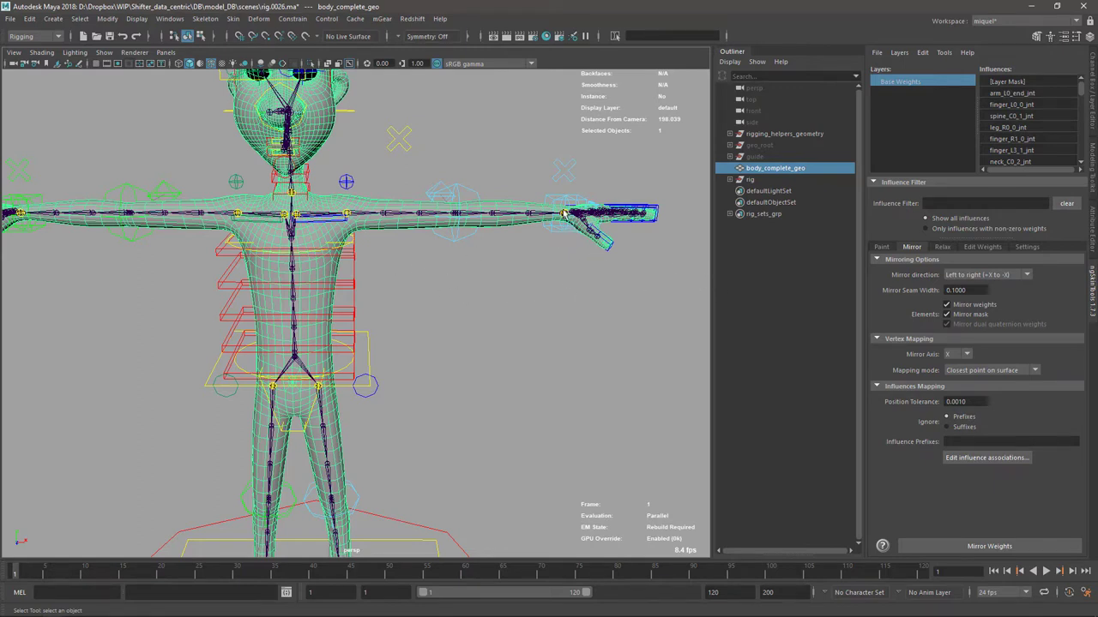
Examine how the blended joint overlaps the original joint at the wrist, up close and along the whole arm
alt+drag(569, 230, 426, 282)
alt+middle_drag(426, 282, 347, 250)
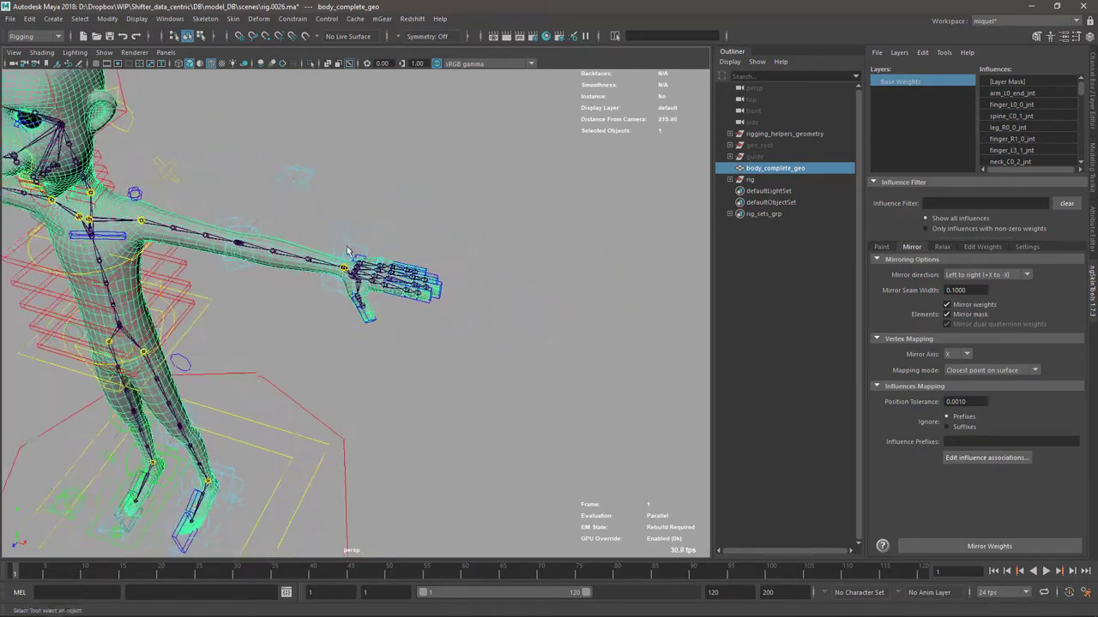
alt+right_drag(348, 250, 220, 270)
alt+middle_drag(221, 269, 274, 283)
alt+right_drag(273, 283, 332, 290)
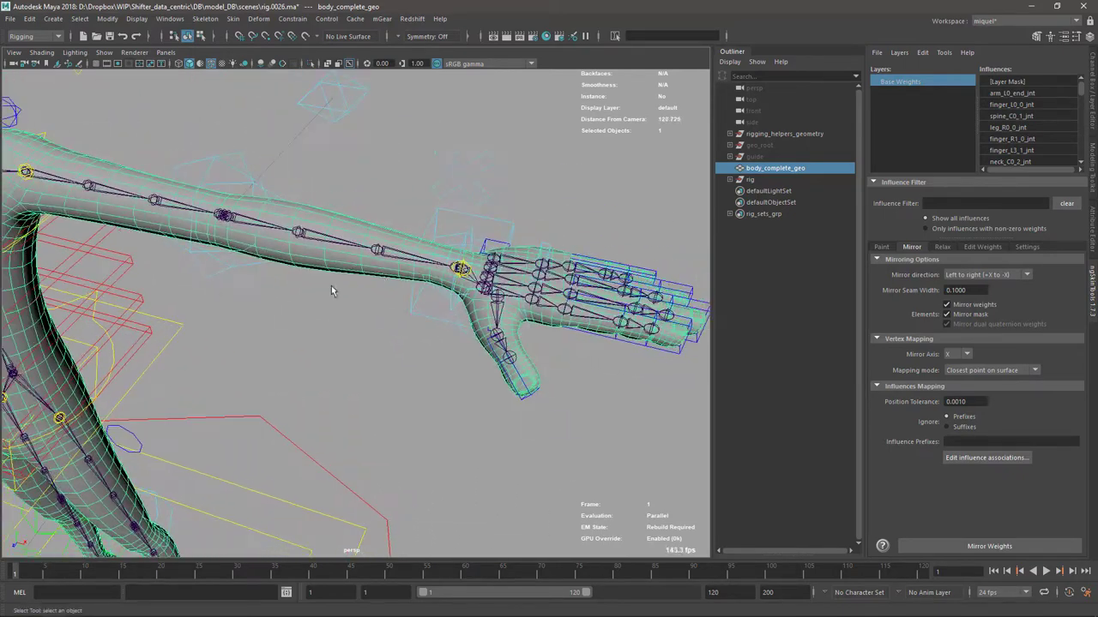
scroll(331, 286, up, 5)
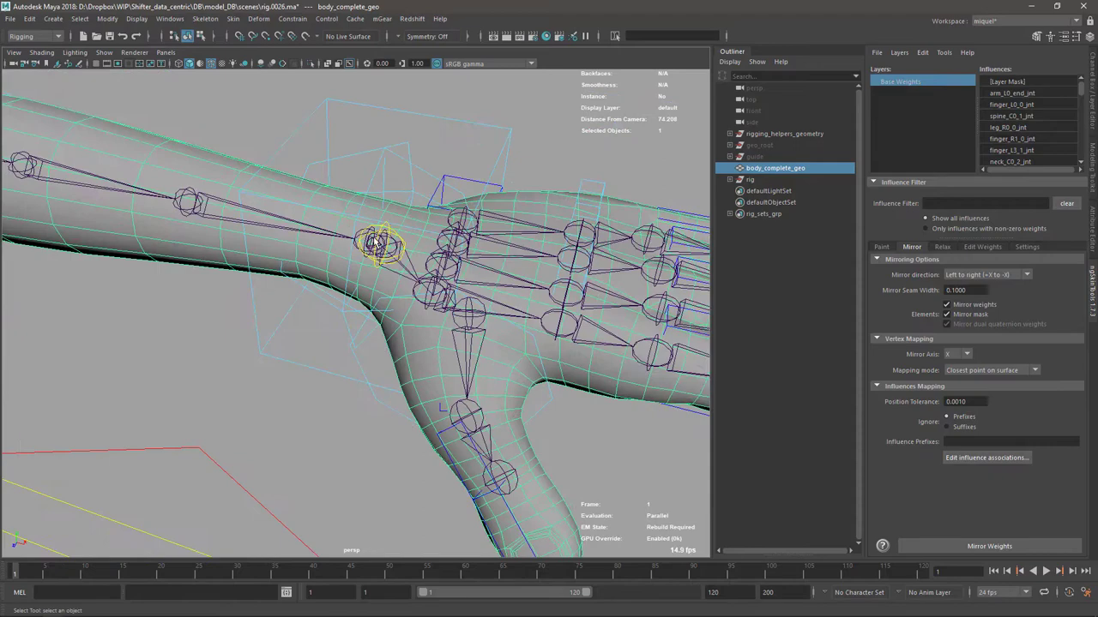
scroll(371, 259, up, 2)
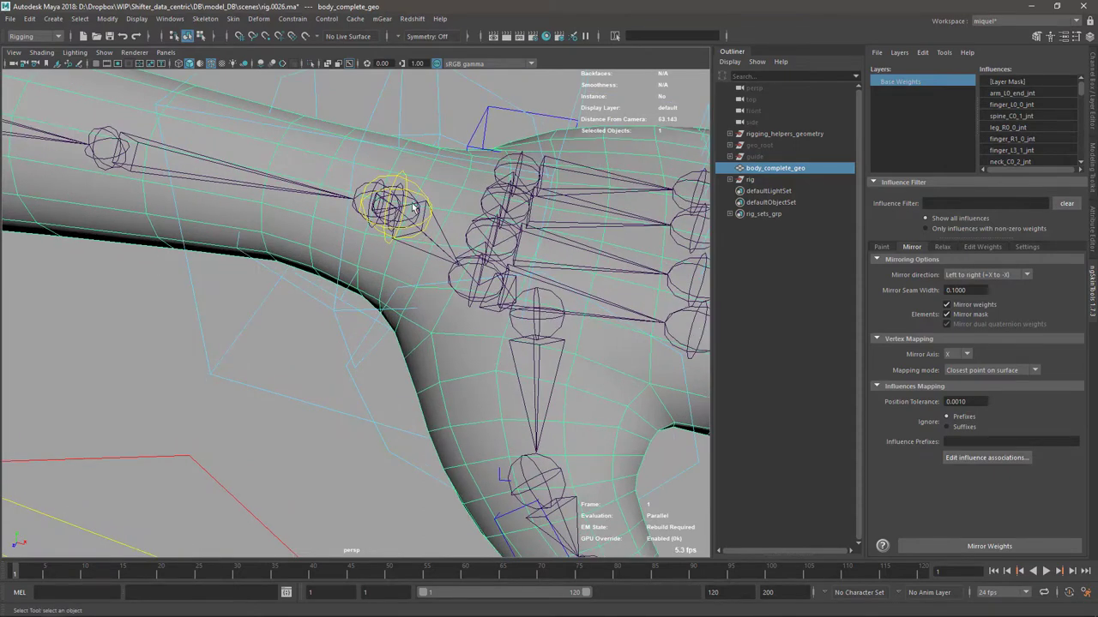
scroll(410, 241, down, 11)
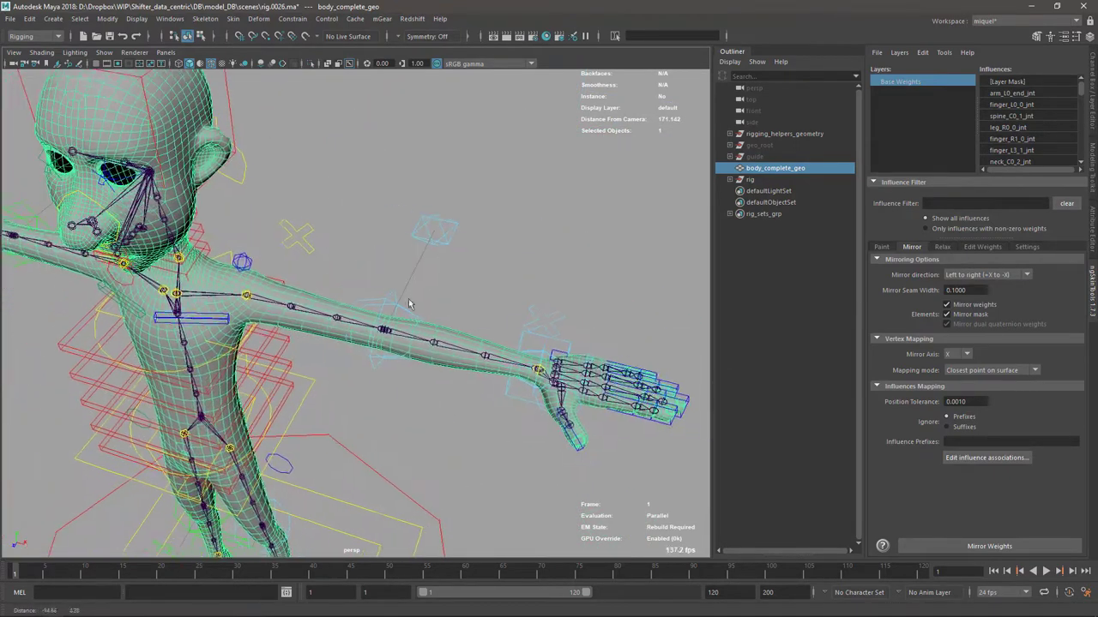
scroll(496, 264, up, 4)
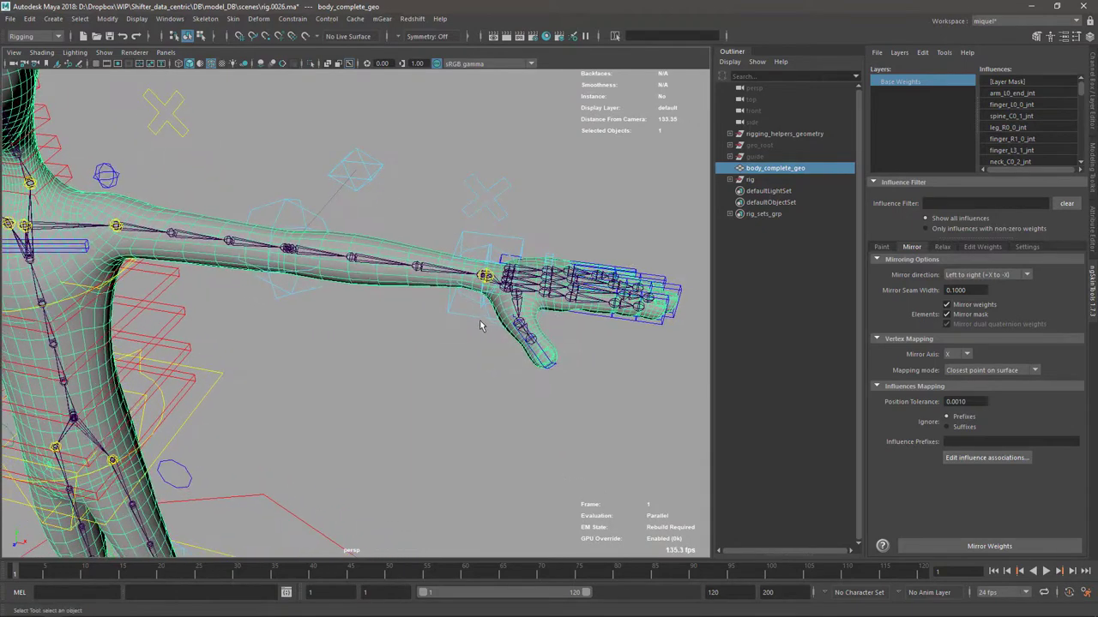
alt+middle_drag(578, 280, 532, 249)
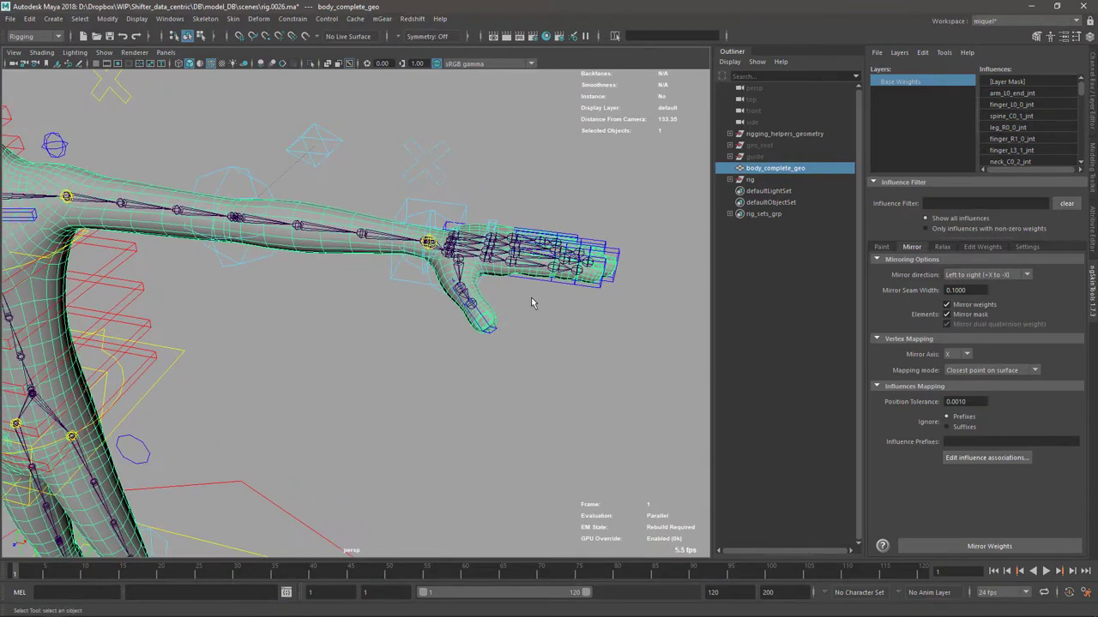
Open the mirror influence associations list and place its window over the middle of the viewport
click(942, 247)
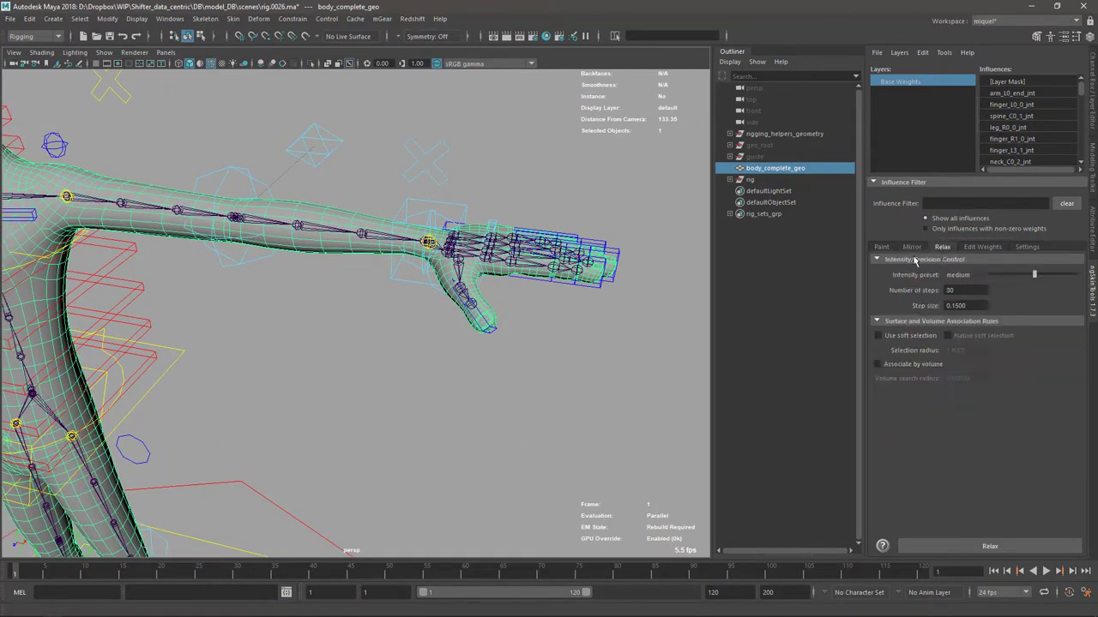
click(911, 248)
click(975, 462)
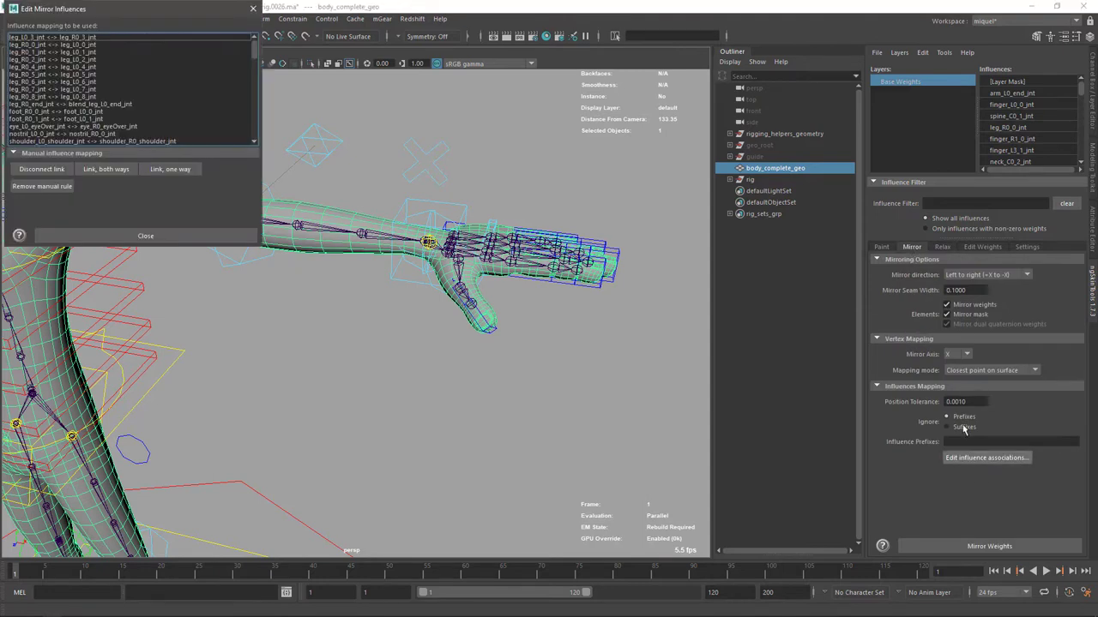
drag(156, 13, 518, 180)
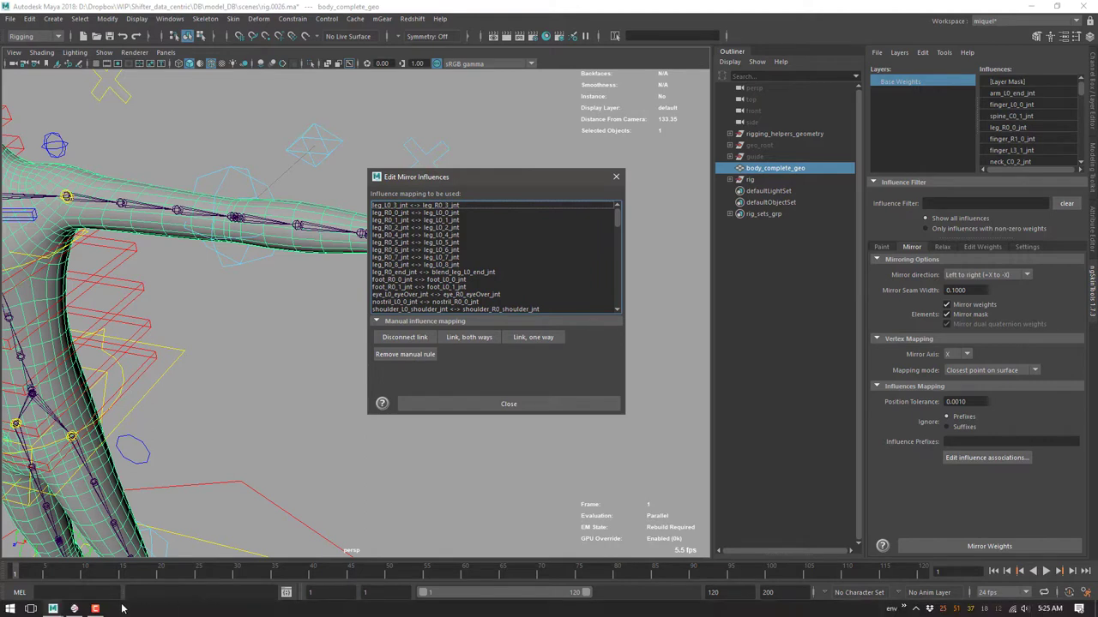
click(96, 609)
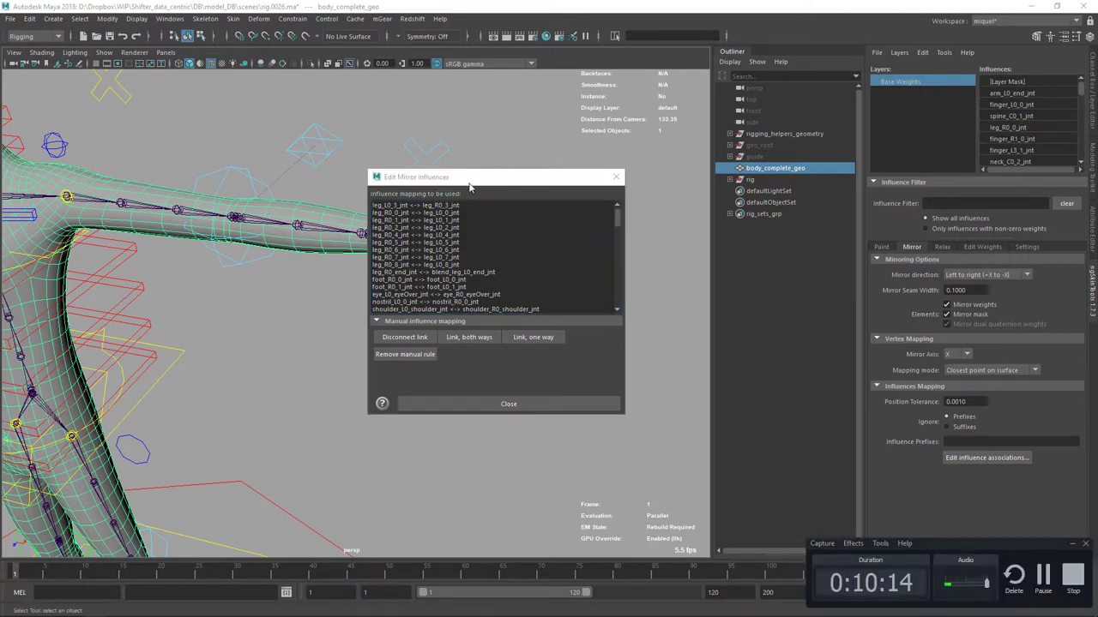
click(471, 182)
click(1071, 546)
click(1071, 547)
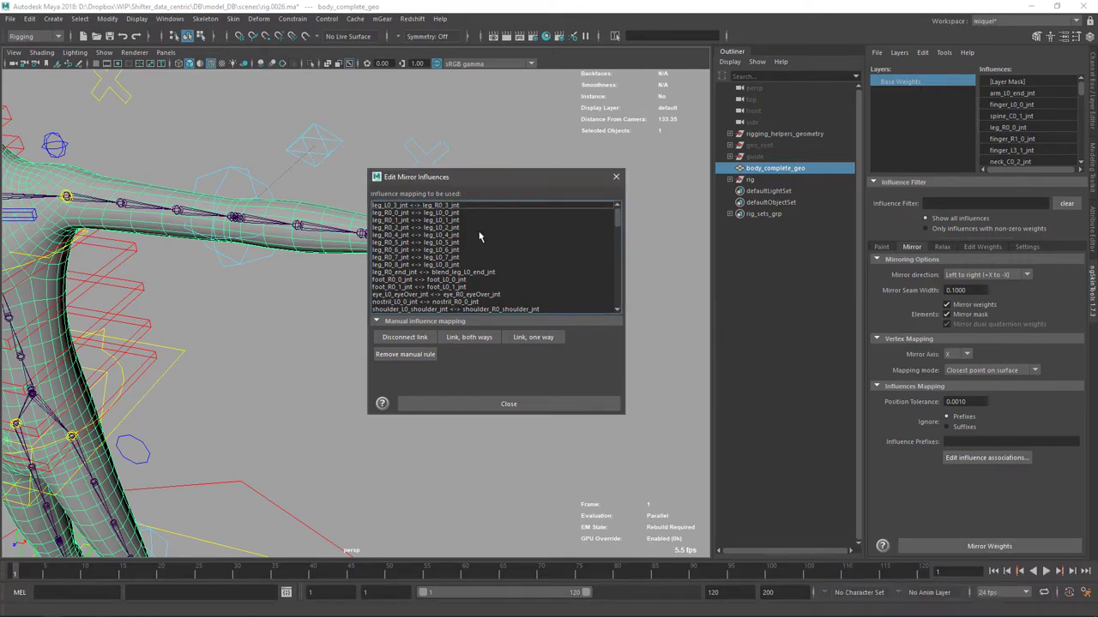
Disconnect the mismatched one-way mirror links, from blend_leg_L0_0_jnt through blend_arm_R0_end_jnt
drag(615, 225, 617, 277)
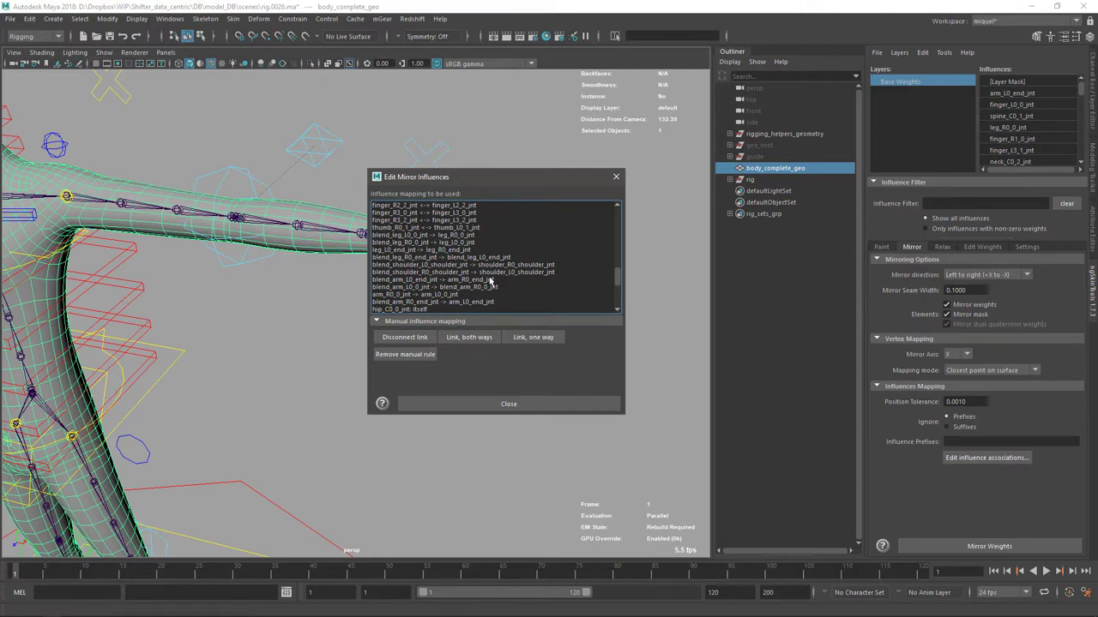
click(443, 303)
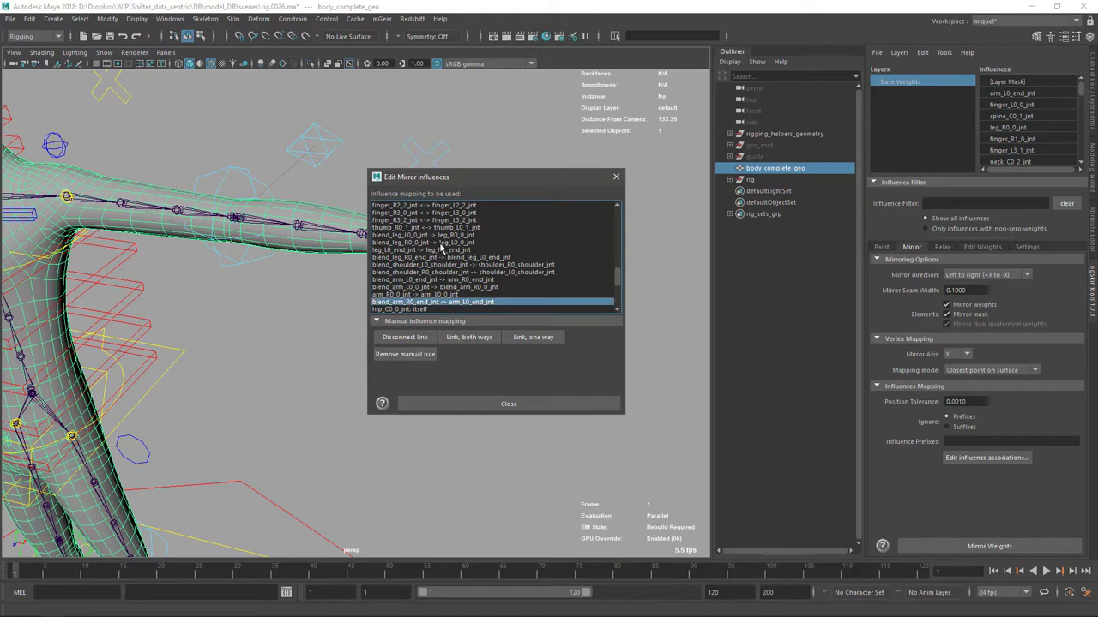
shift+click(437, 238)
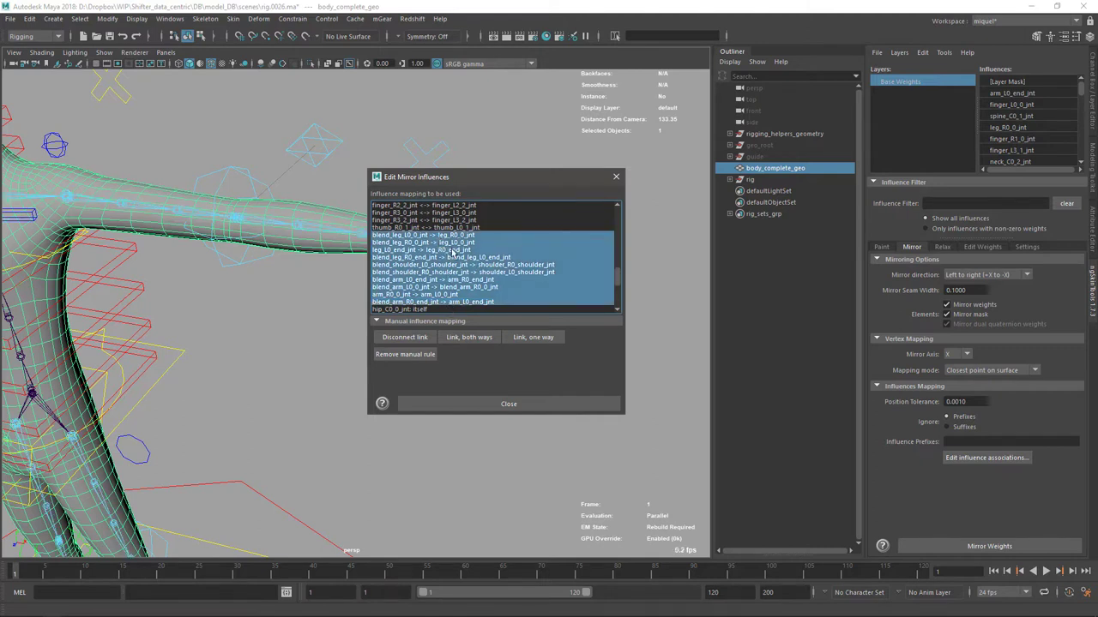
click(424, 342)
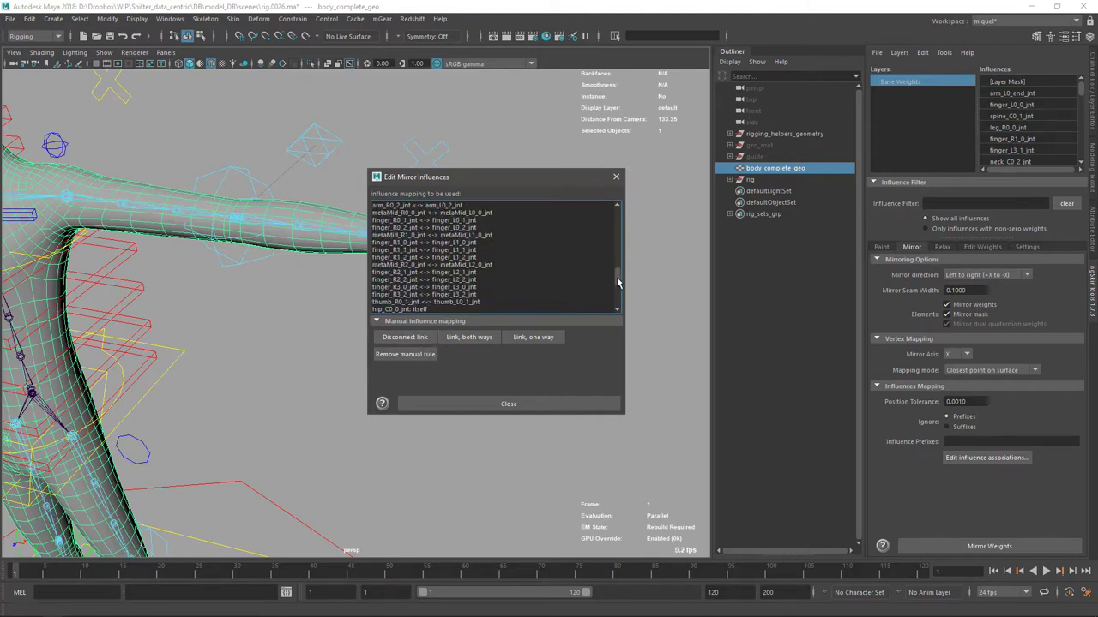
Disconnect the wrong mirror link between arm_L0_0_jnt and blend_arm_R0_0_jnt
drag(616, 280, 612, 248)
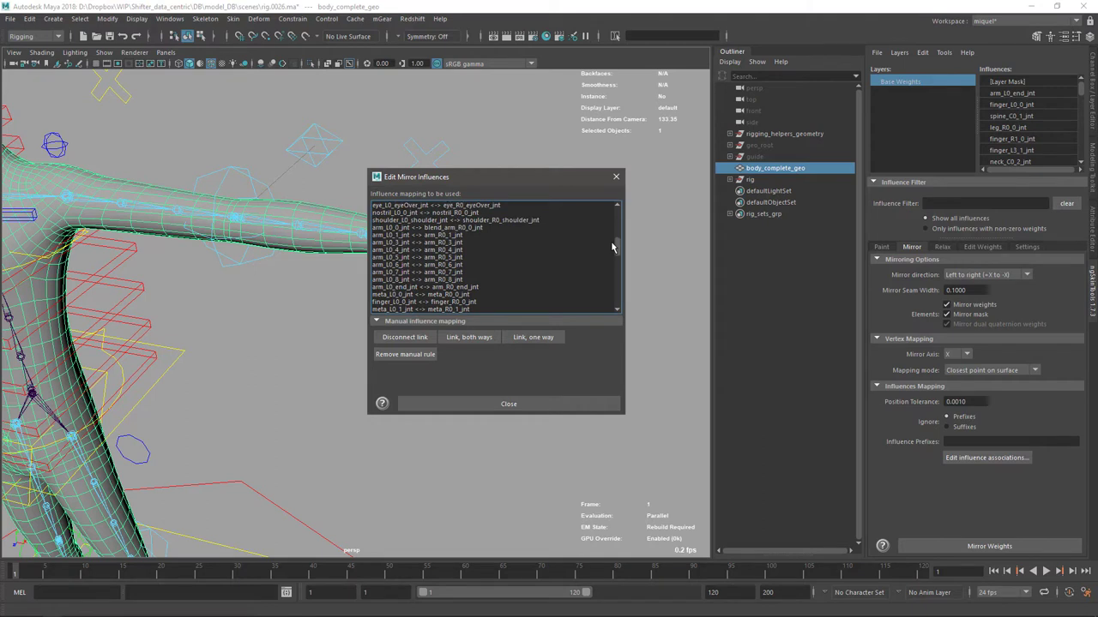
click(450, 228)
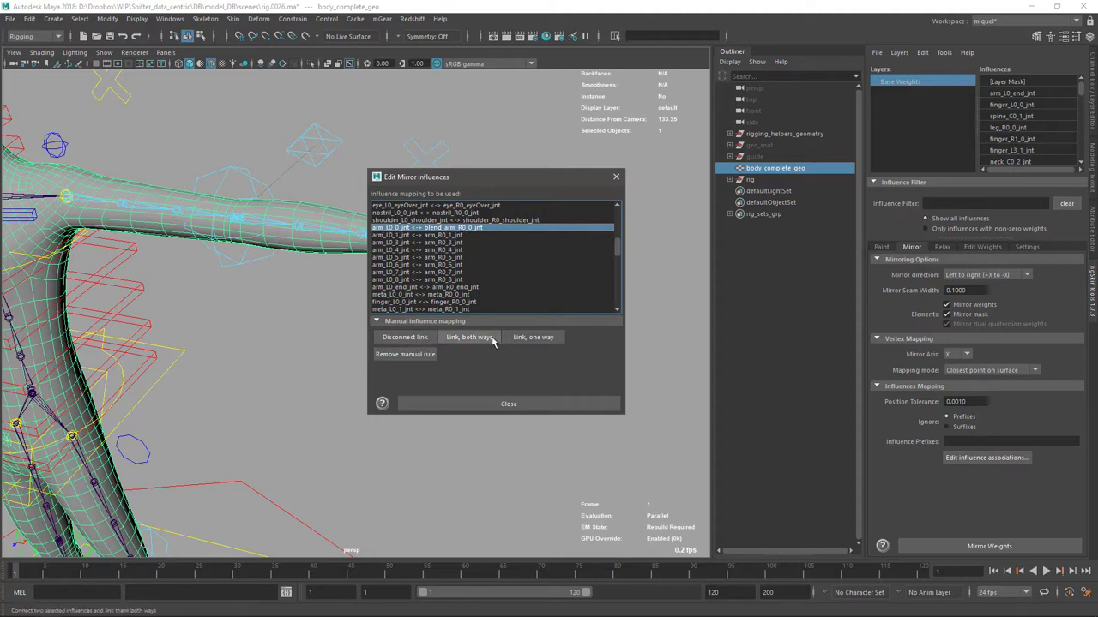
click(417, 337)
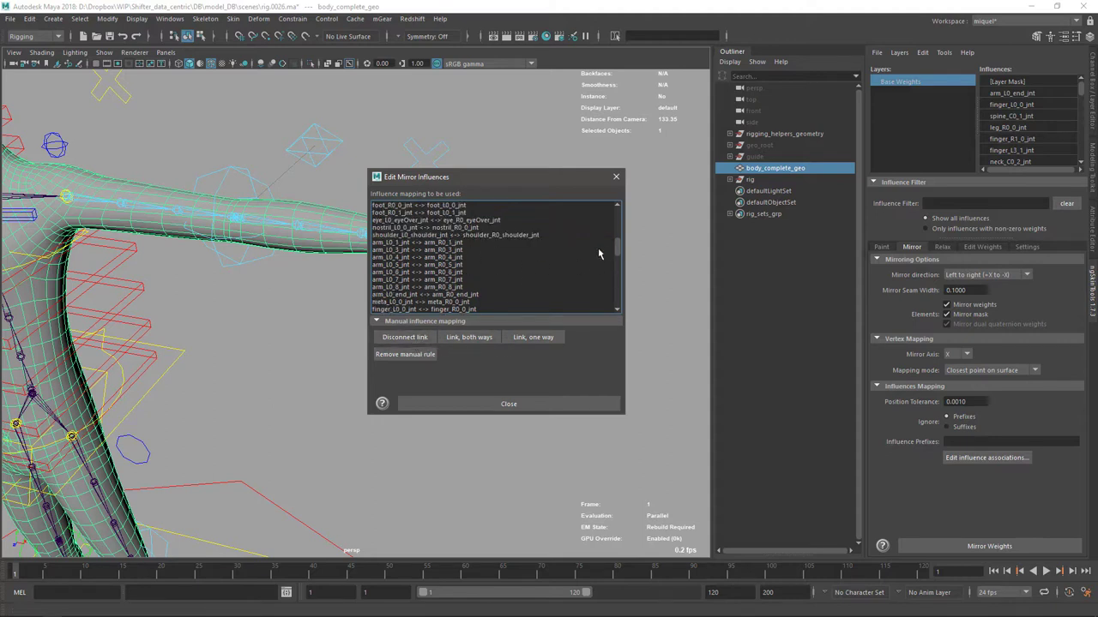
Link blend_leg_L0_0_jnt and blend_leg_R0_0_jnt both ways for mirroring
drag(618, 248, 607, 203)
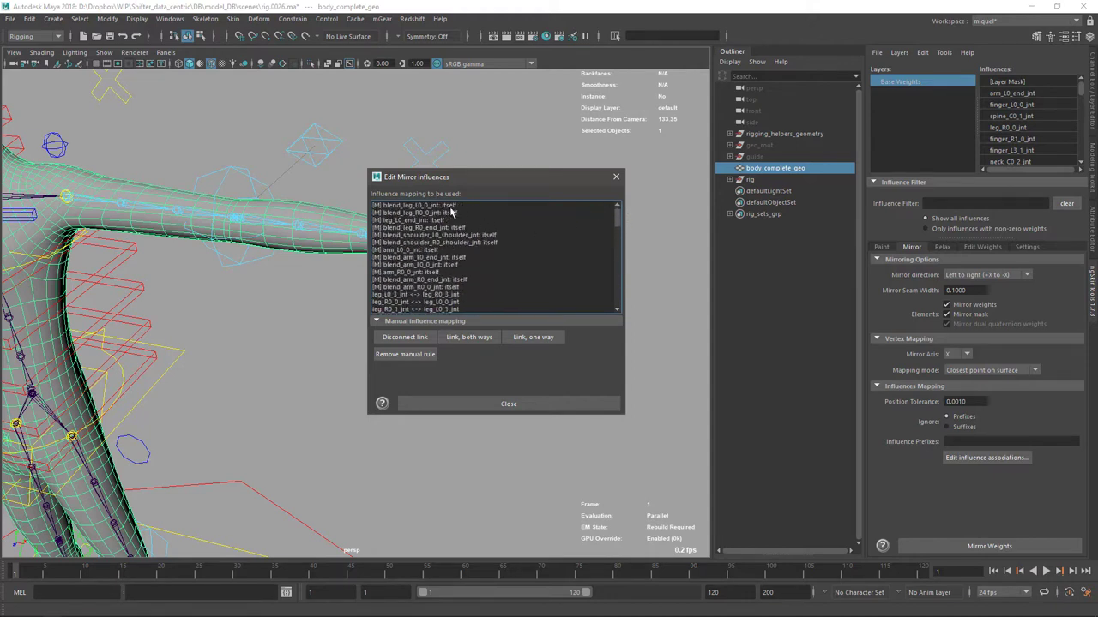
click(451, 205)
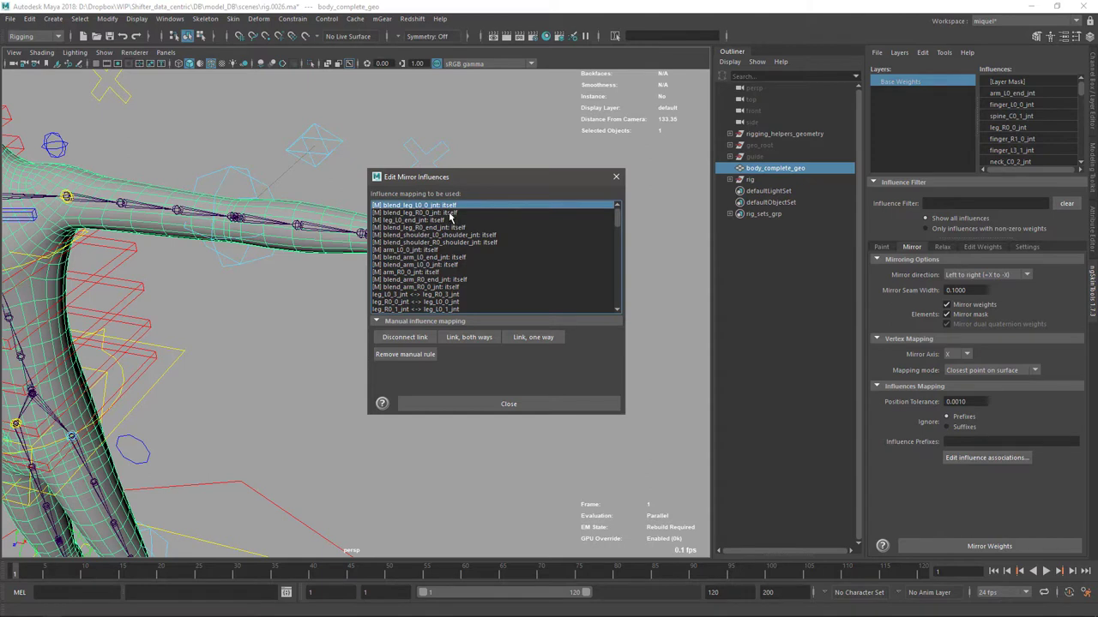
shift+click(450, 212)
click(471, 338)
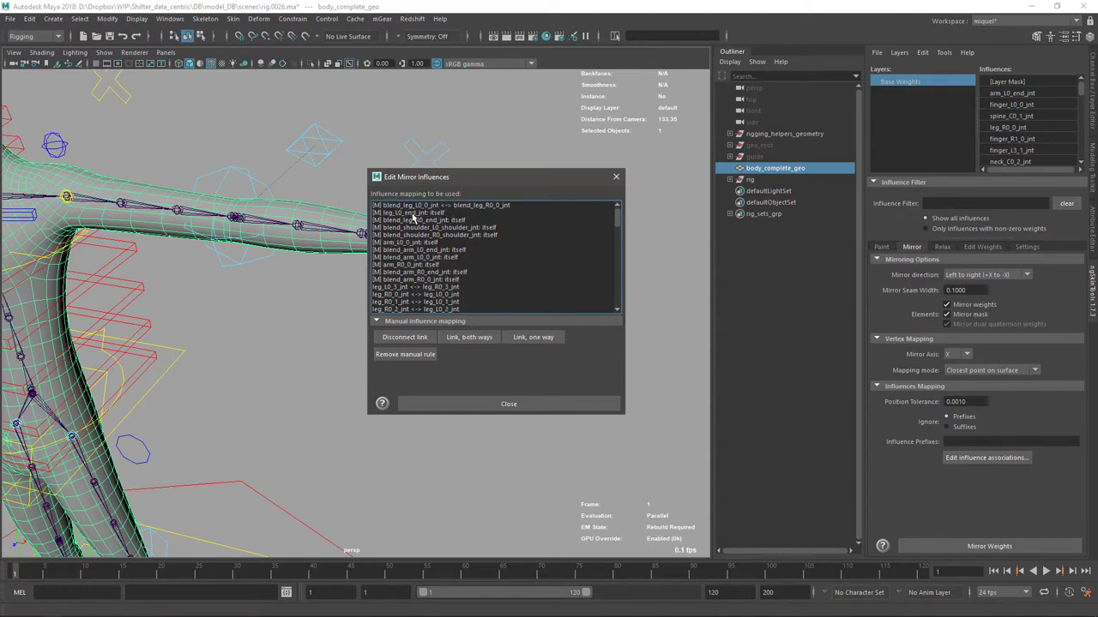
Disconnect the wrong mirror link between leg_R0_end_jnt and blend_leg_L0_end_jnt
click(413, 213)
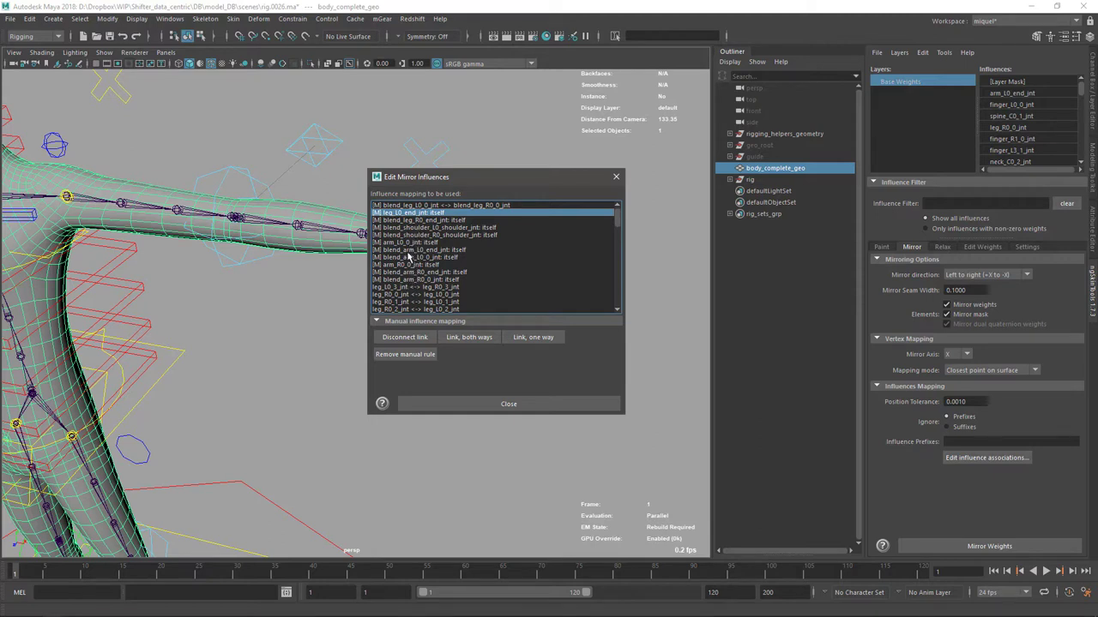
drag(617, 219, 617, 239)
click(455, 221)
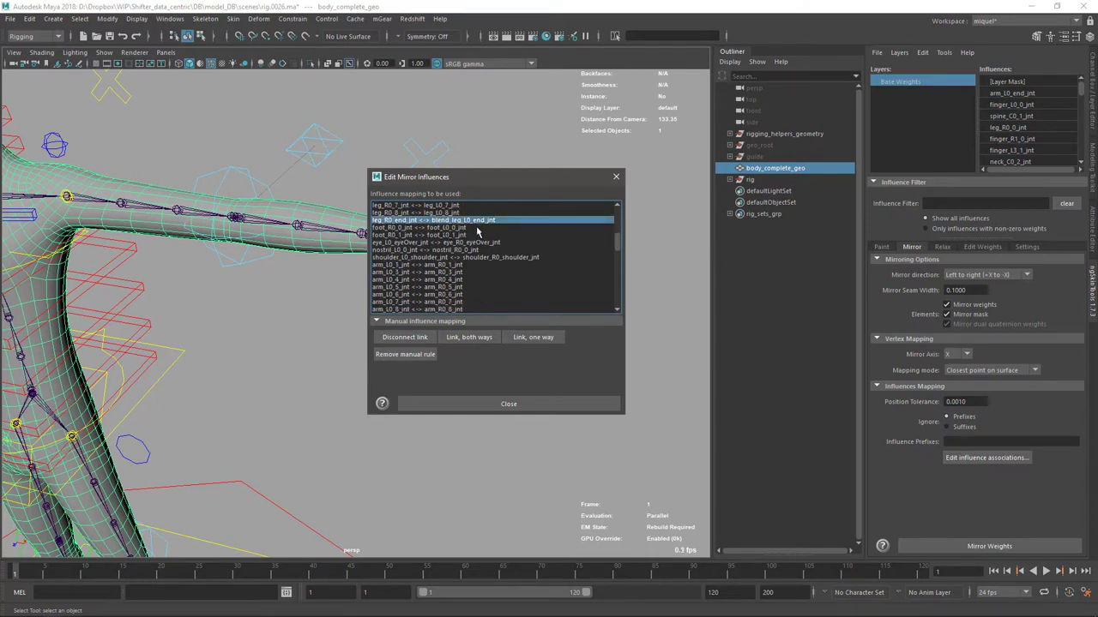
click(421, 337)
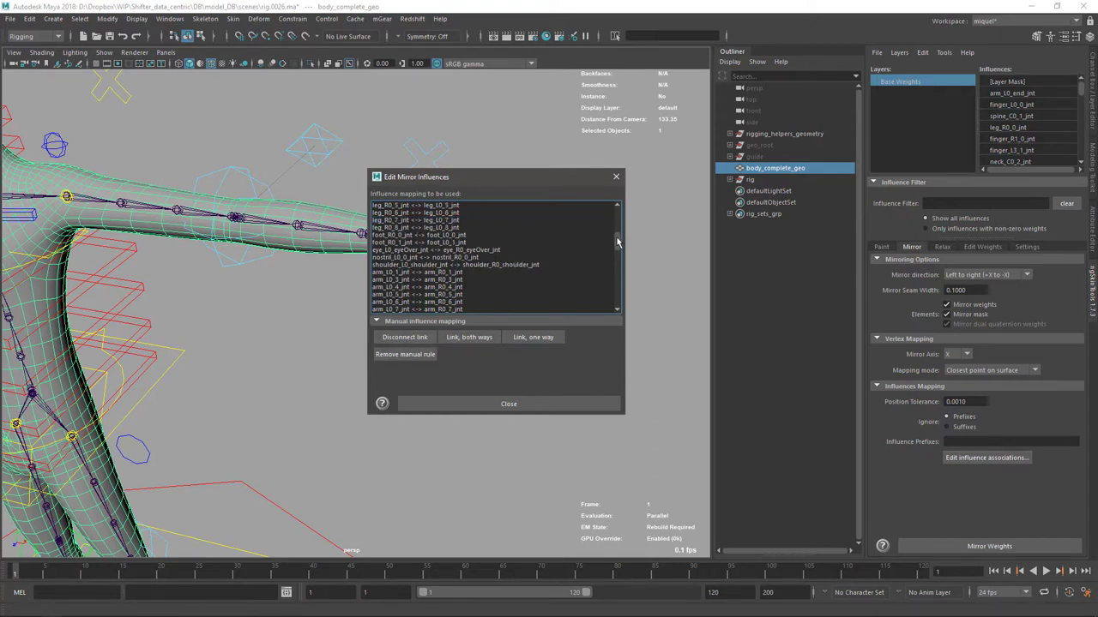
Link leg_L0_end_jnt and leg_R0_end_jnt both ways for mirroring
drag(618, 243, 620, 213)
click(429, 221)
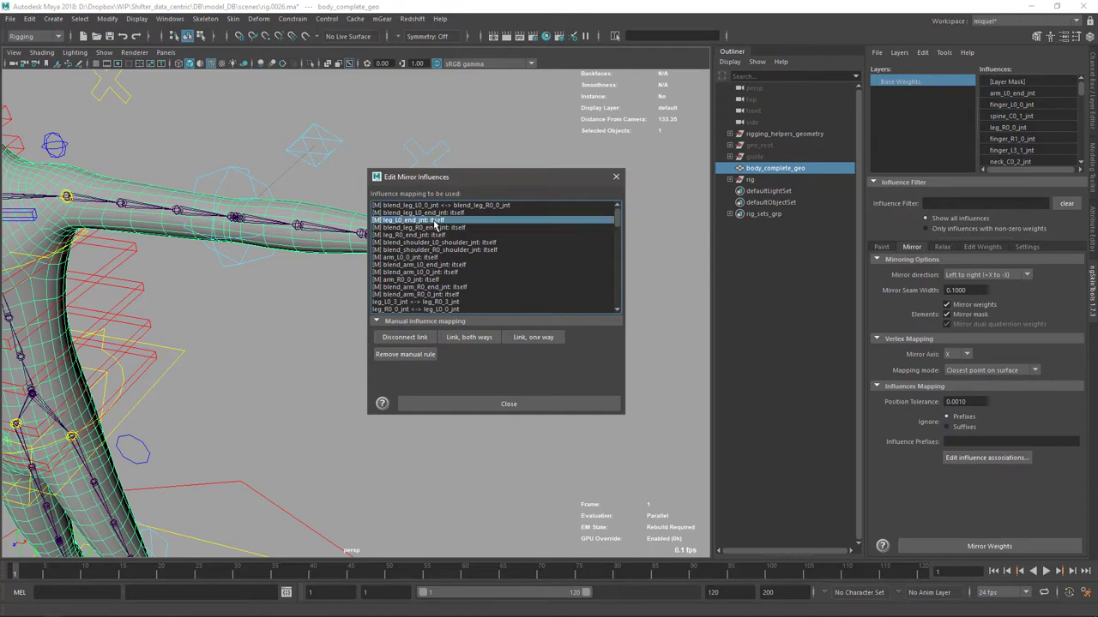
click(426, 221)
ctrl+click(435, 236)
click(469, 337)
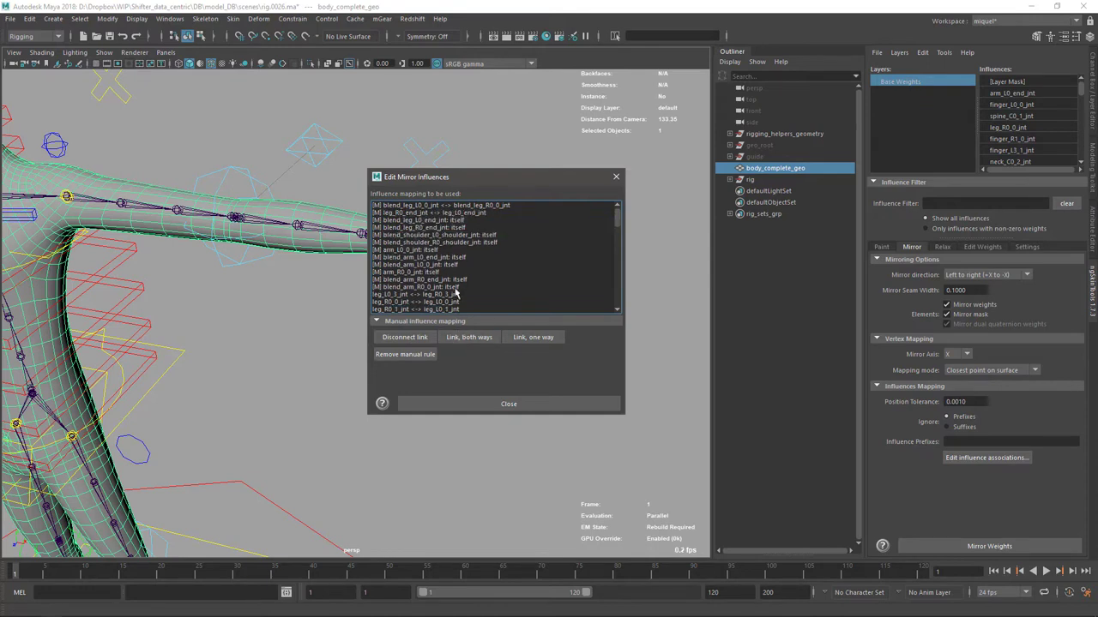
Link blend_leg_L0_end_jnt and blend_leg_R0_end_jnt both ways for mirroring
click(427, 222)
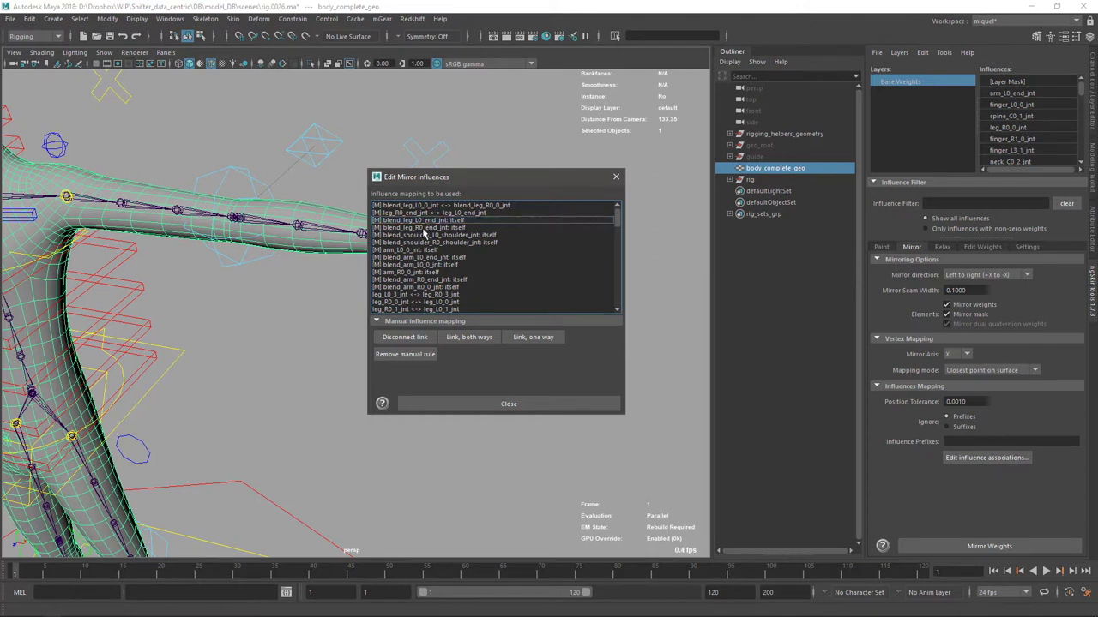
click(428, 222)
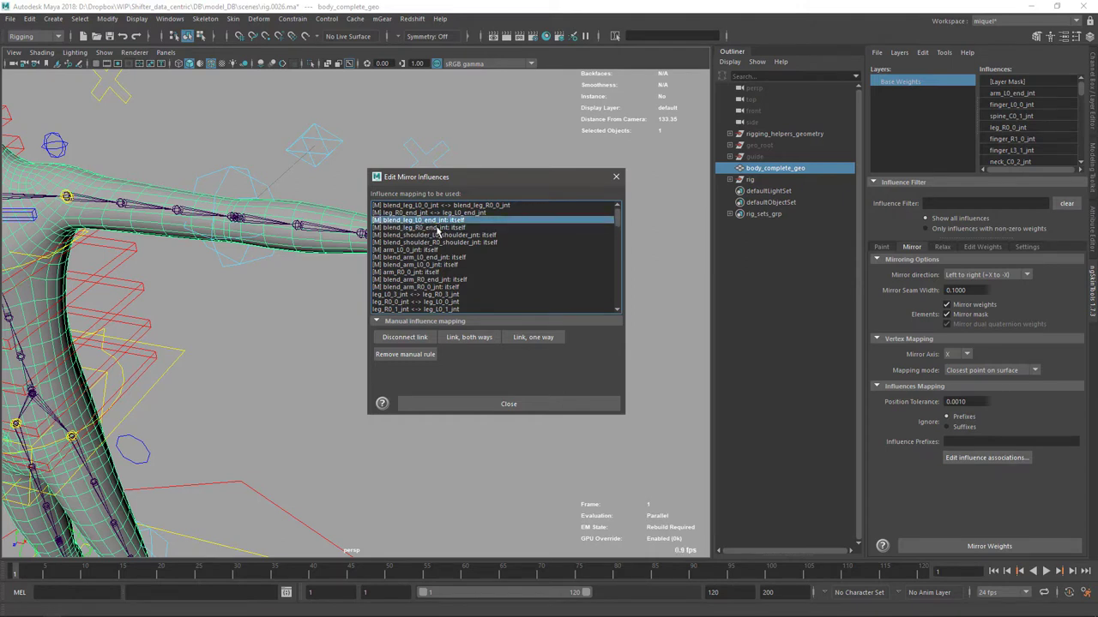
ctrl+click(436, 224)
ctrl+click(441, 224)
ctrl+click(443, 225)
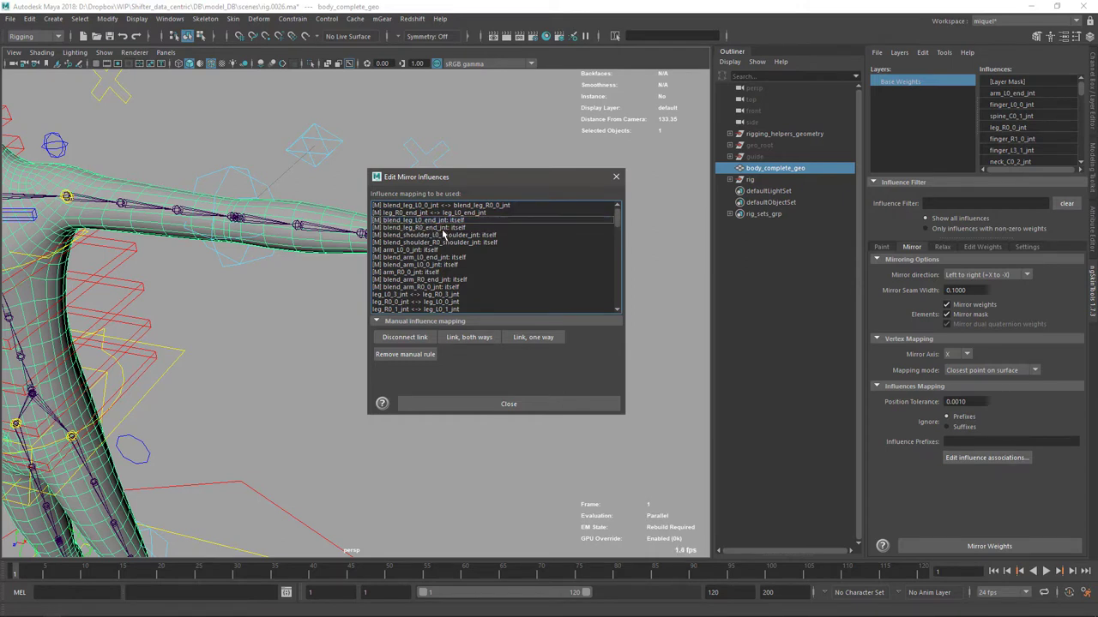
ctrl+click(456, 221)
ctrl+click(458, 229)
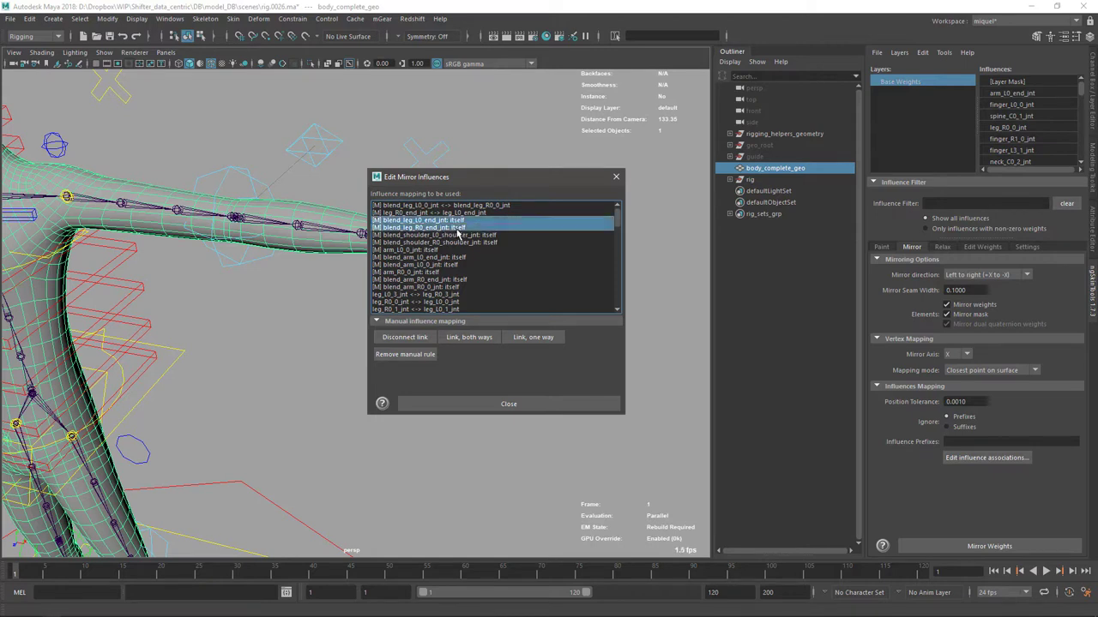
click(472, 339)
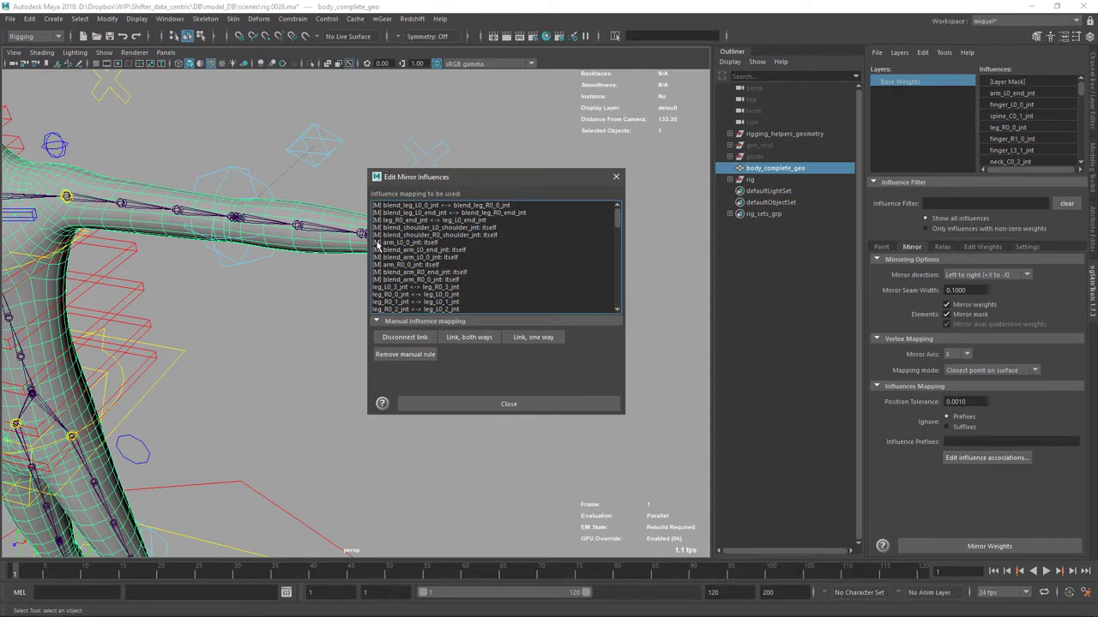
Link blend_shoulder_L0_shoulder_jnt and blend_shoulder_R0_shoulder_jnt both ways for mirroring
drag(477, 180, 474, 194)
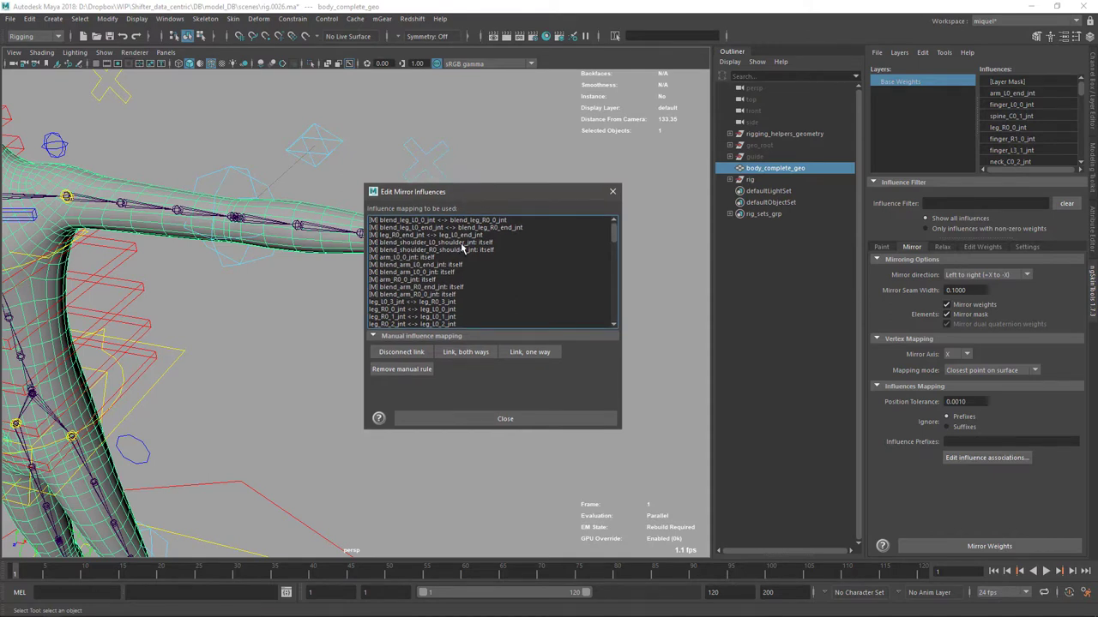
click(433, 244)
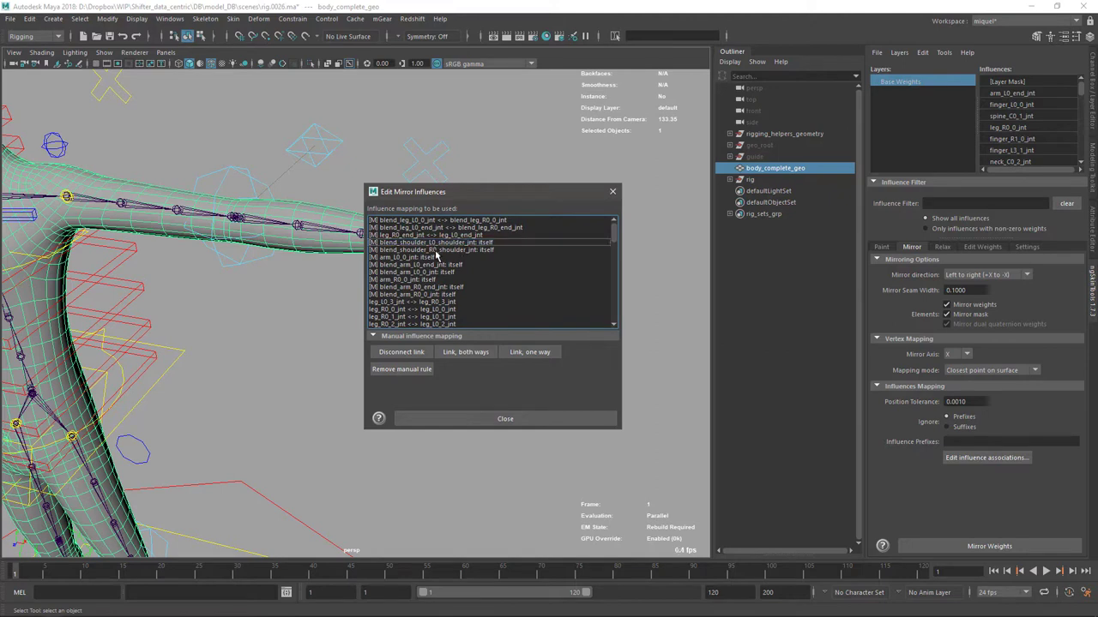
click(434, 252)
ctrl+click(439, 244)
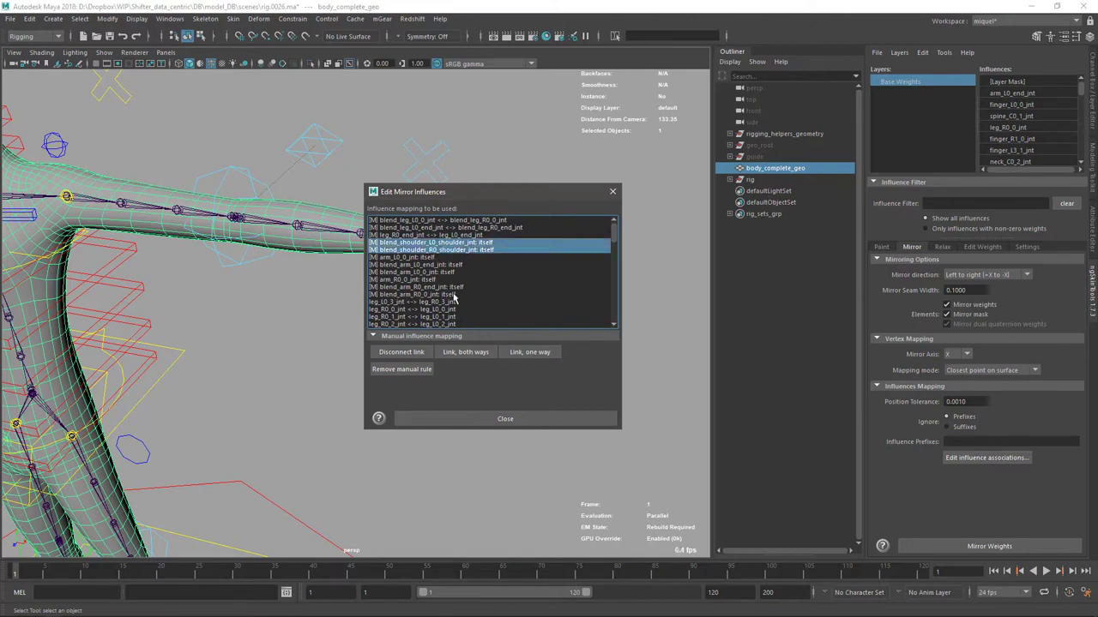
click(454, 358)
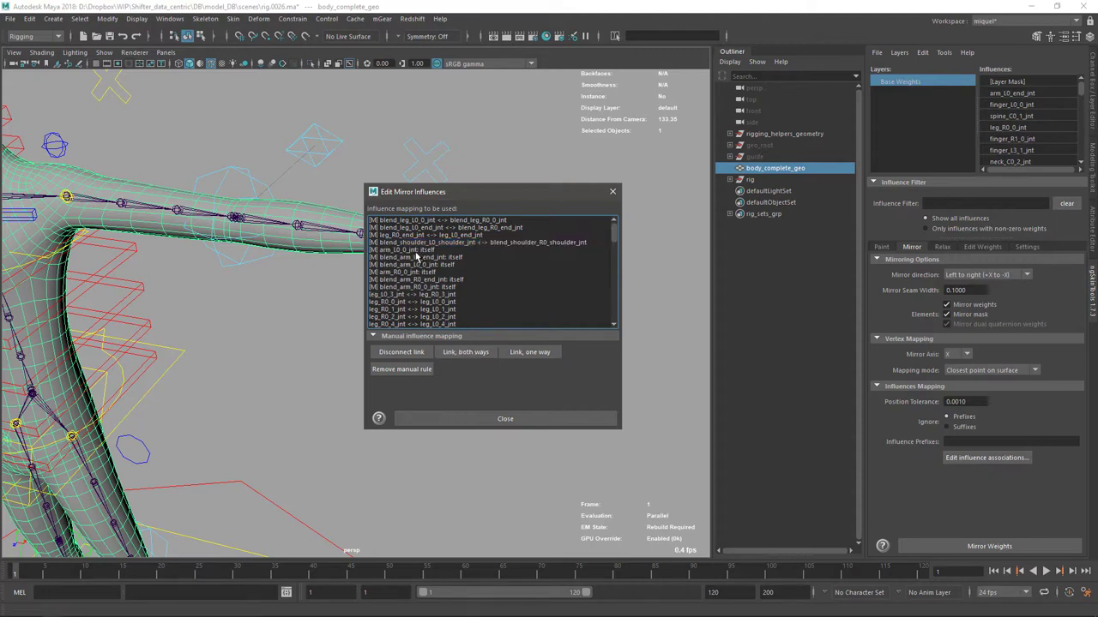
Link arm_L0_0_jnt and arm_R0_0_jnt both ways for mirroring
click(408, 273)
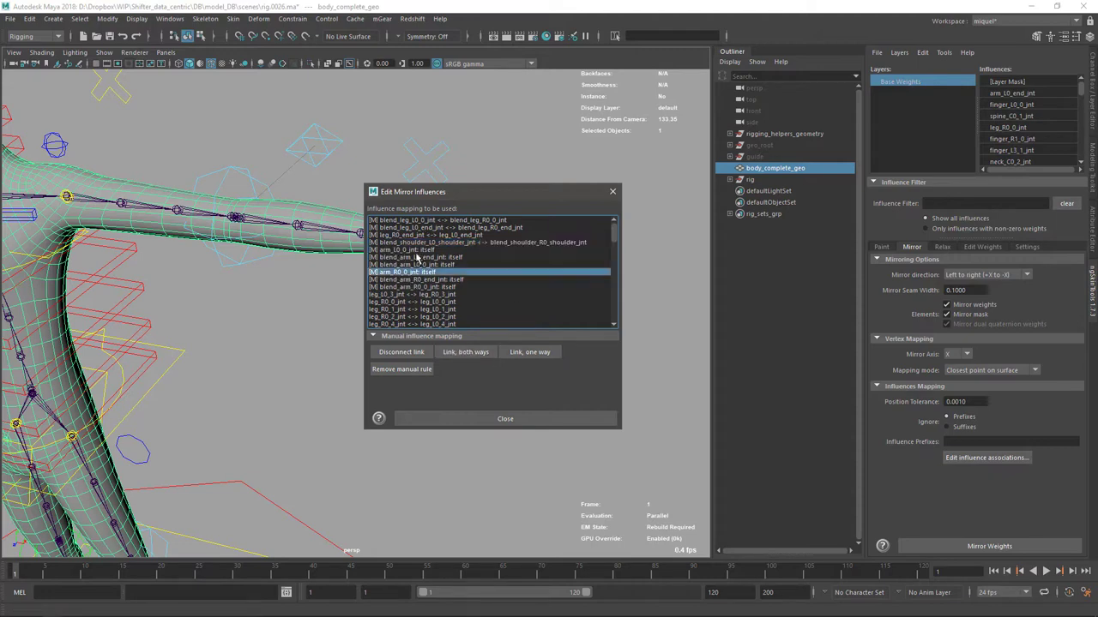
ctrl+click(413, 250)
click(455, 353)
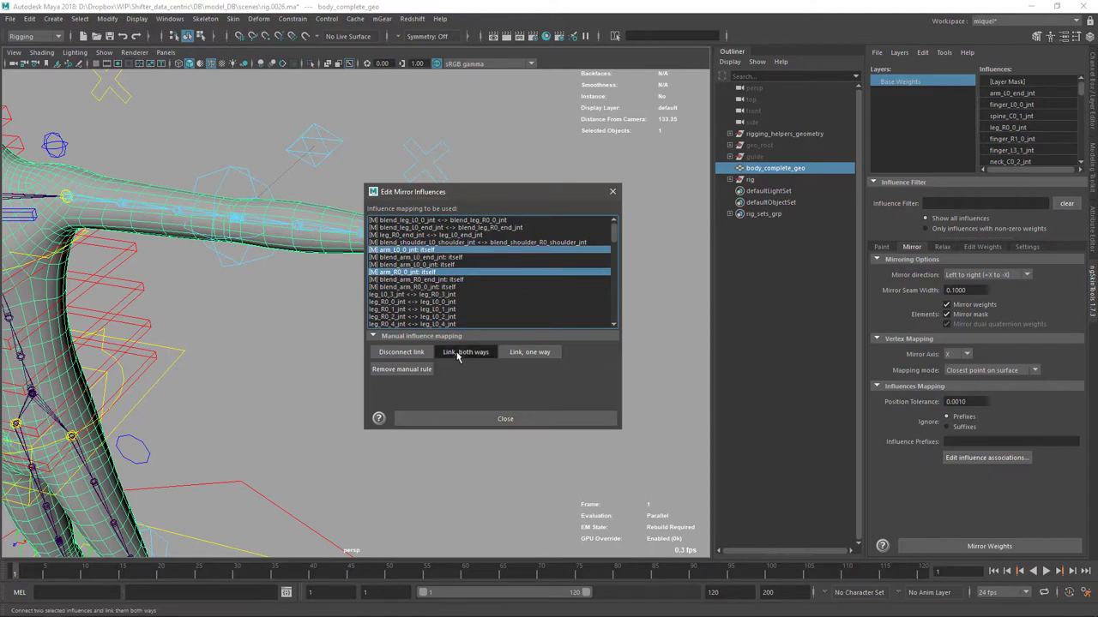
Link blend_arm_L0_end_jnt and blend_arm_R0_end_jnt both ways for mirroring
click(440, 260)
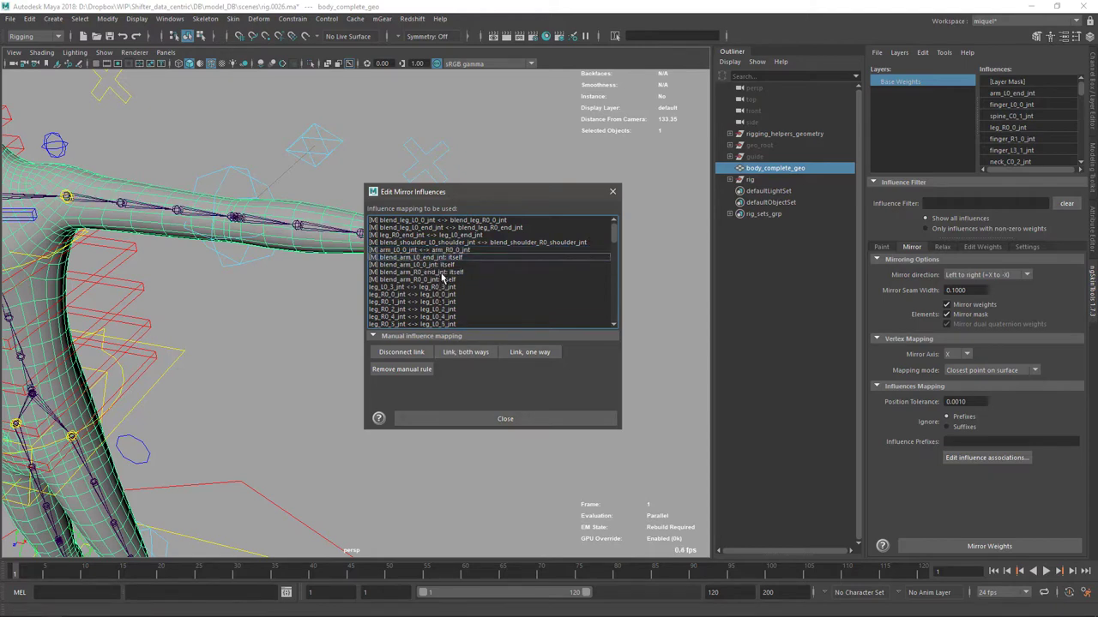
click(442, 274)
ctrl+click(444, 257)
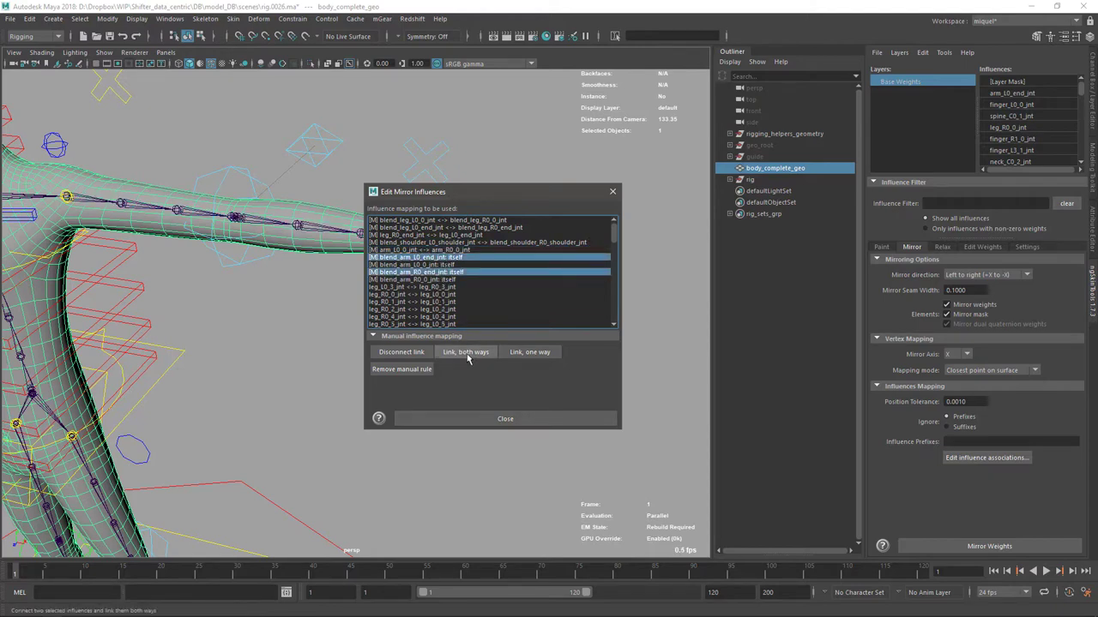
click(465, 351)
Link blend_arm_L0_0_jnt and blend_arm_R0_0_jnt both ways for mirroring and check the remaining influence pairs
click(436, 265)
click(436, 273)
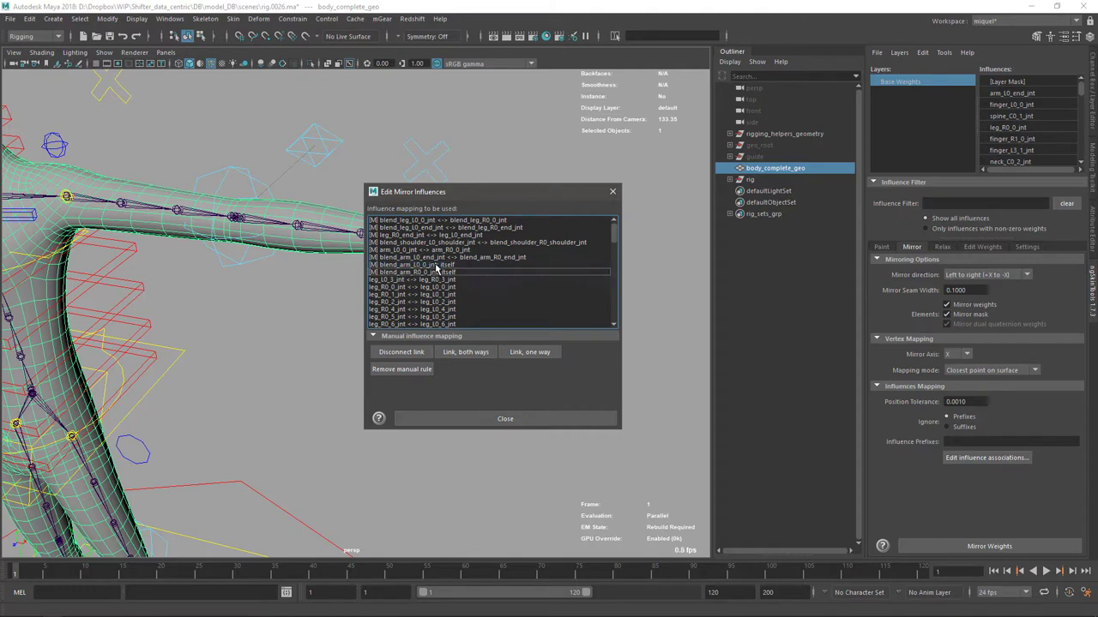
click(436, 267)
click(433, 273)
click(435, 266)
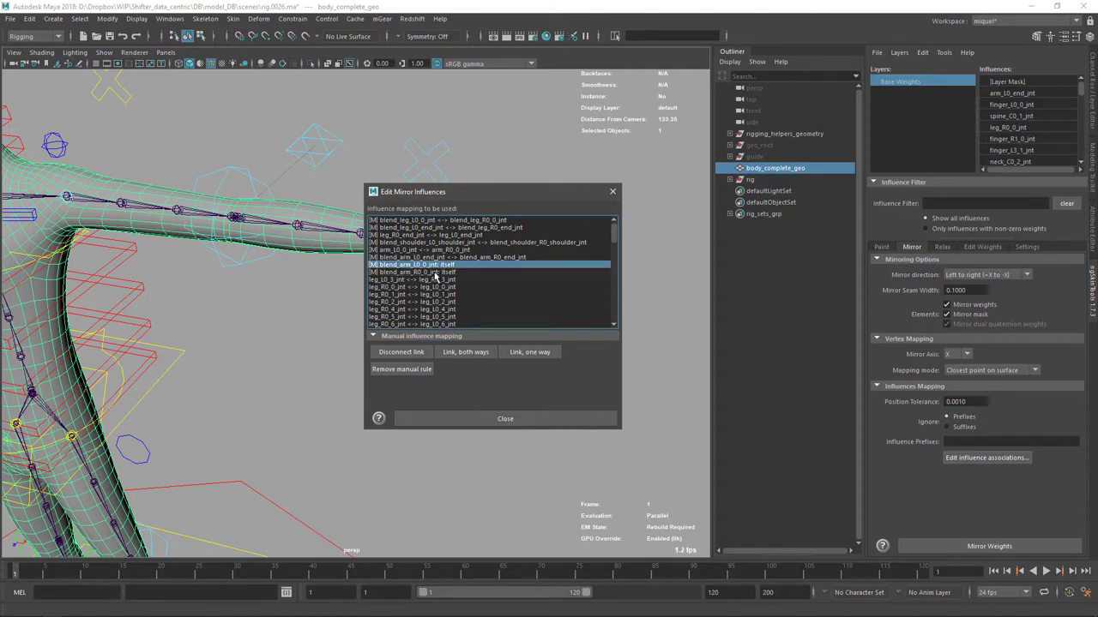
ctrl+click(435, 273)
click(436, 272)
ctrl+click(443, 265)
click(444, 273)
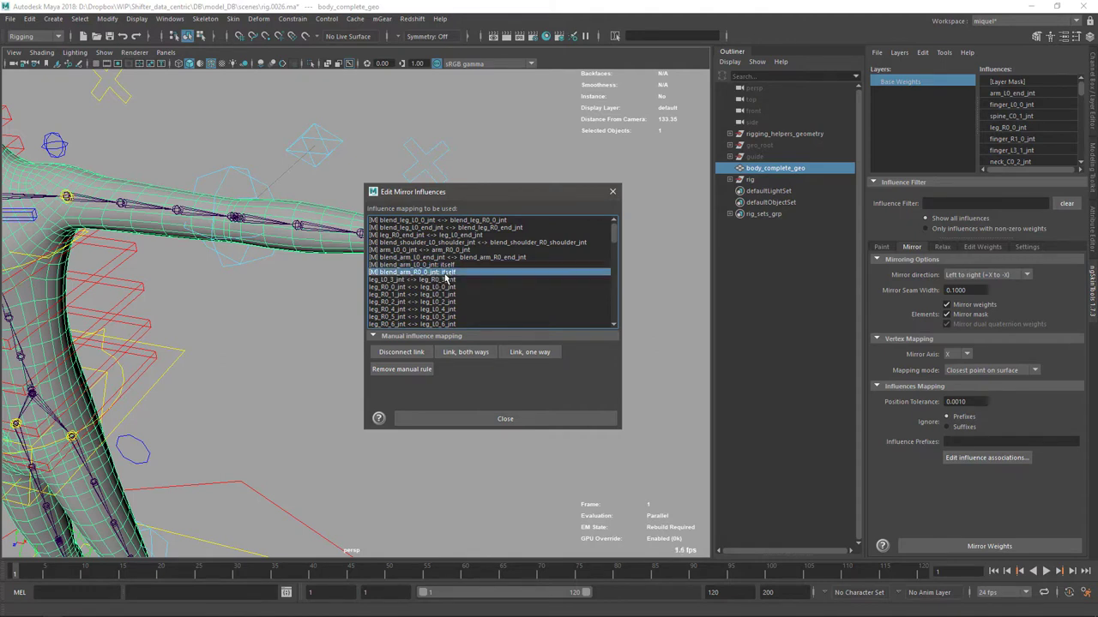
ctrl+click(446, 272)
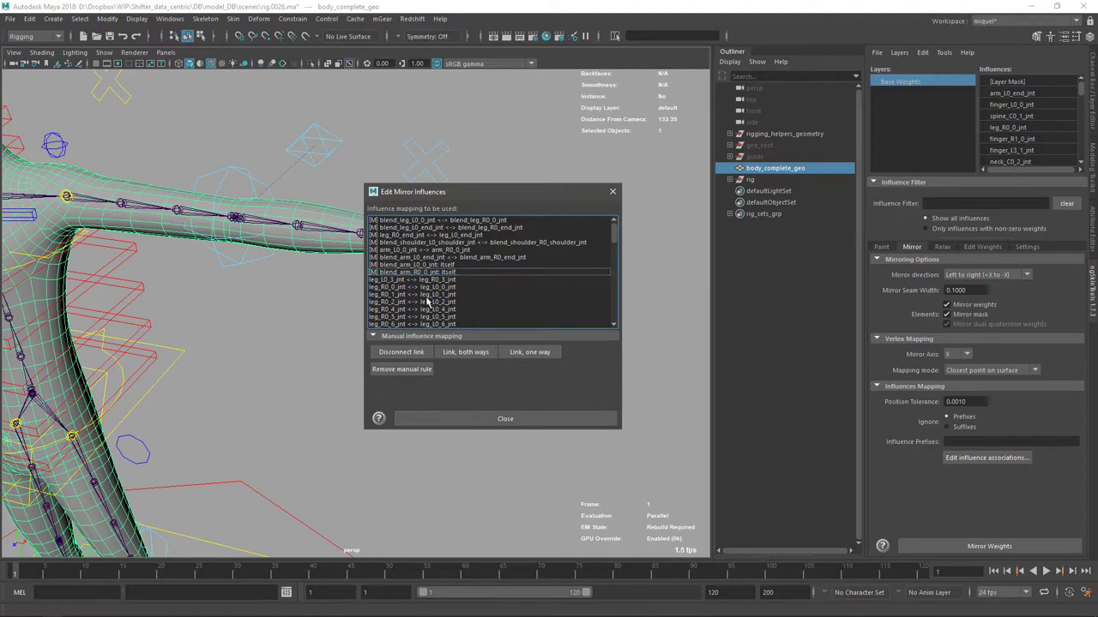
click(451, 265)
ctrl+click(452, 273)
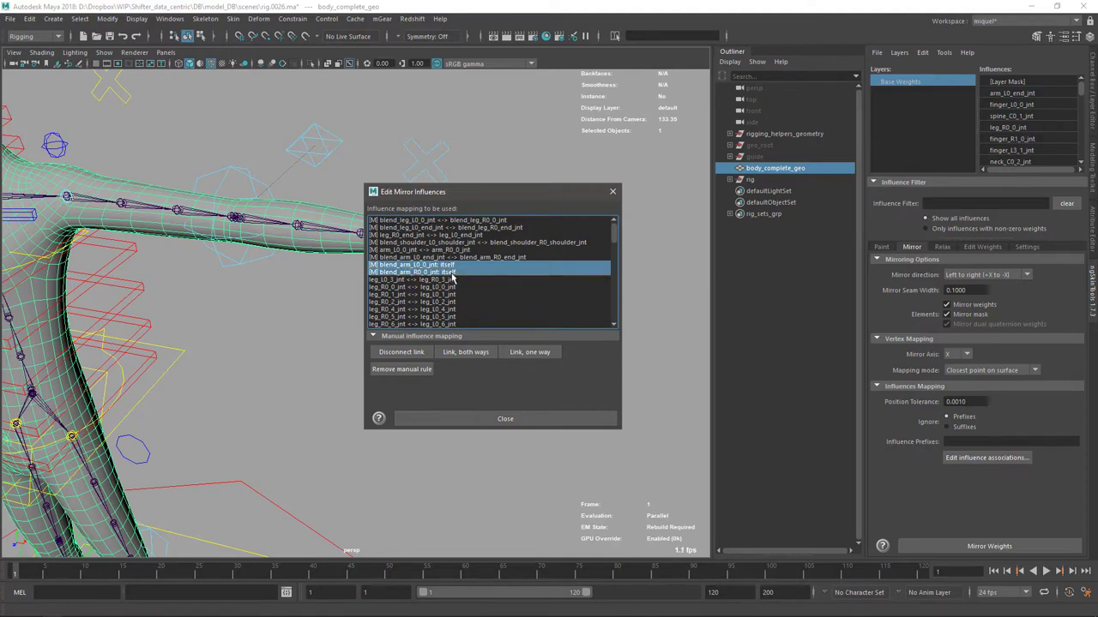
click(463, 352)
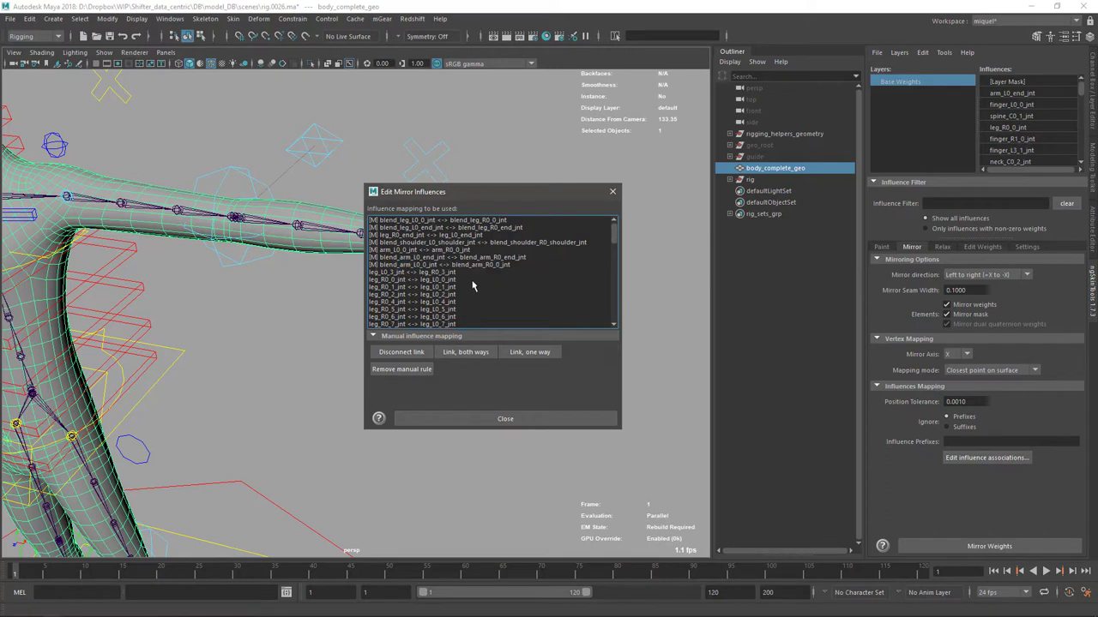
scroll(493, 305, down, 5)
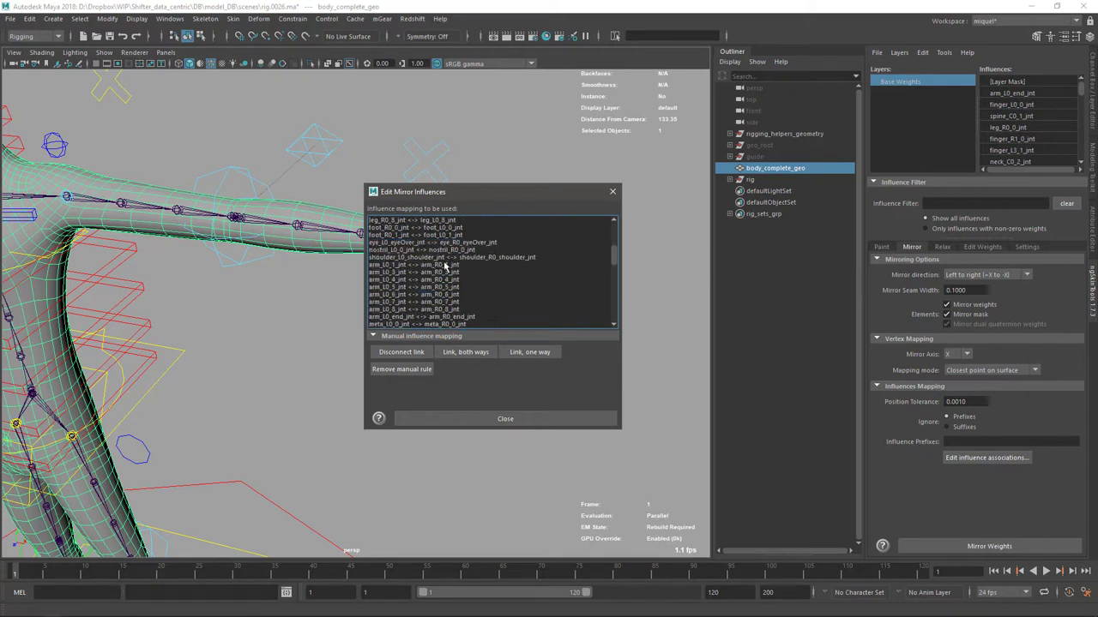
Check the rest of the mirror influence pairs and close the influence mapping dialog
scroll(493, 277, down, 5)
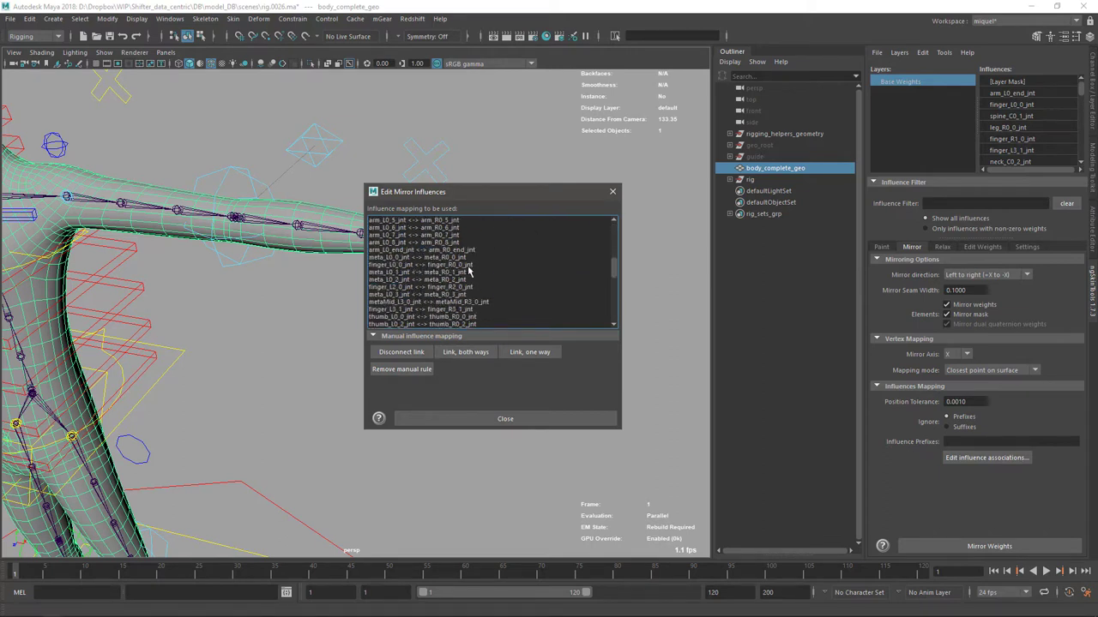
scroll(494, 277, down, 5)
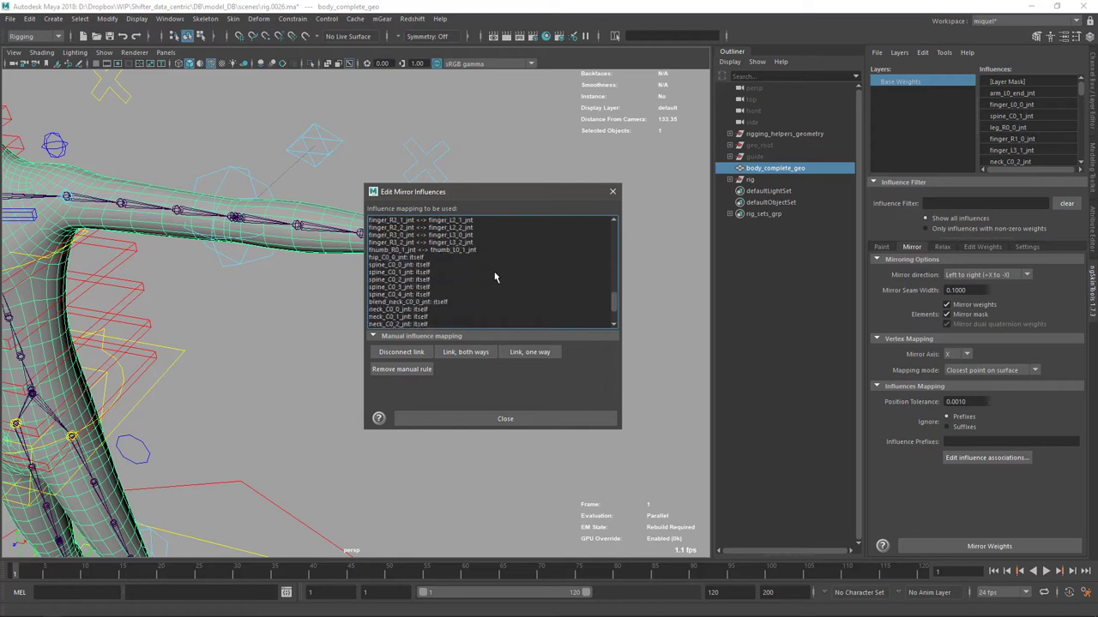
click(484, 424)
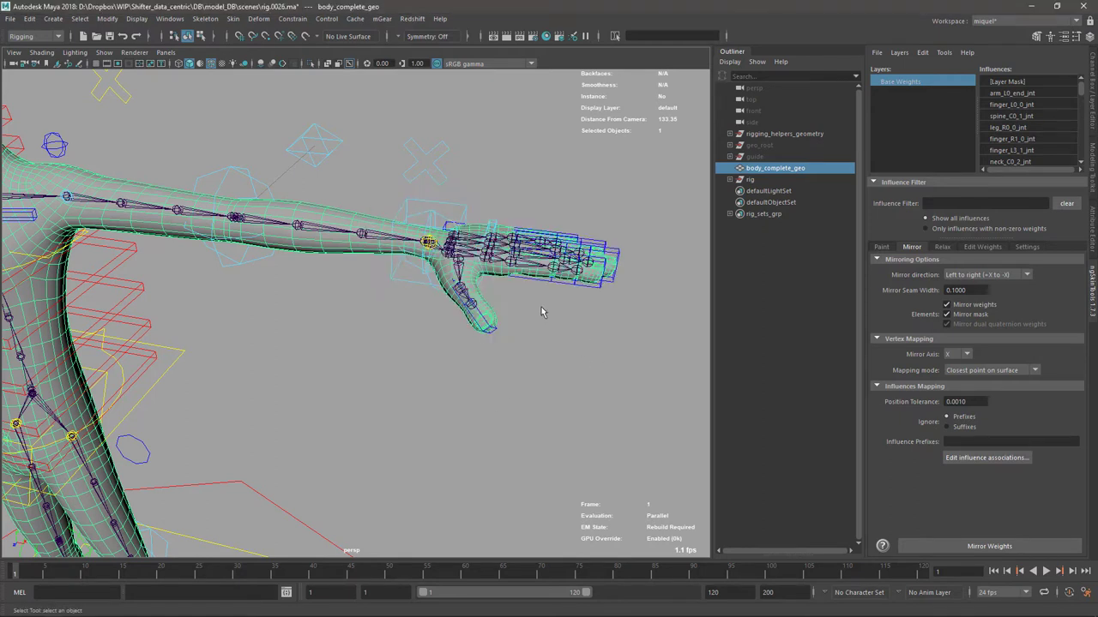
Examine the whole body mesh and skeleton from the front, leaving body_complete_geo selected
alt+right_drag(456, 462, 434, 318)
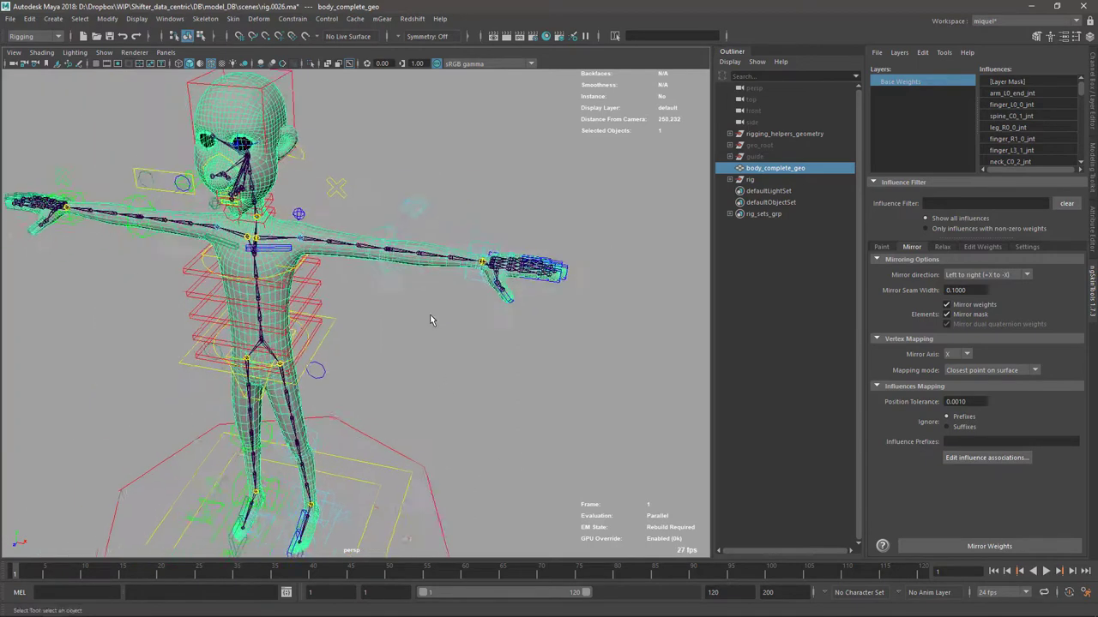
alt+drag(434, 318, 504, 307)
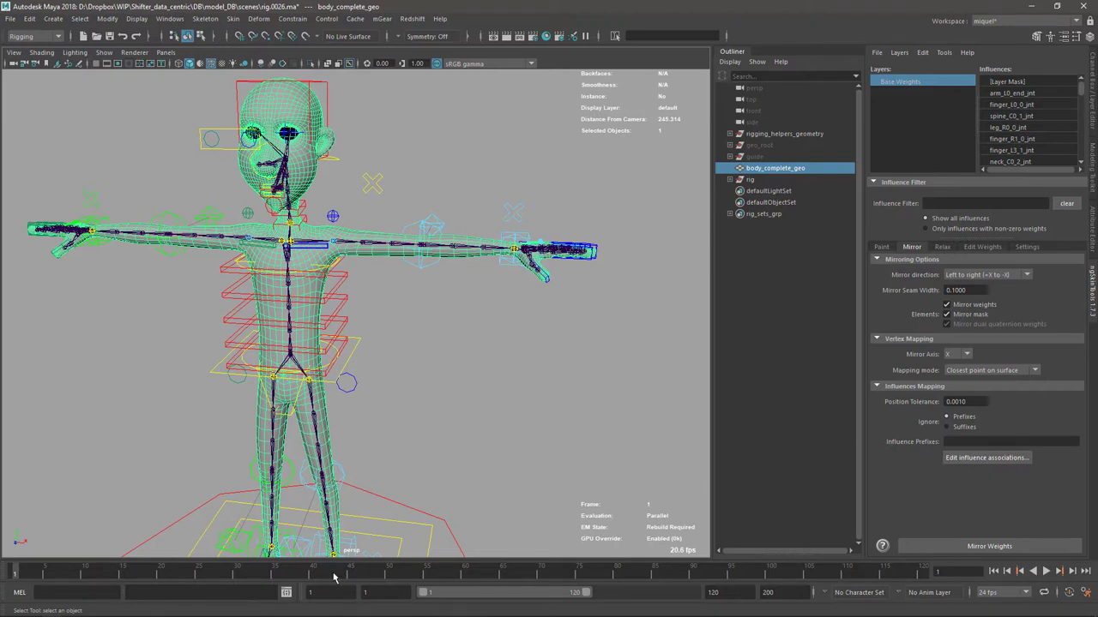
click(499, 324)
alt+drag(466, 346, 473, 393)
alt+drag(385, 375, 417, 358)
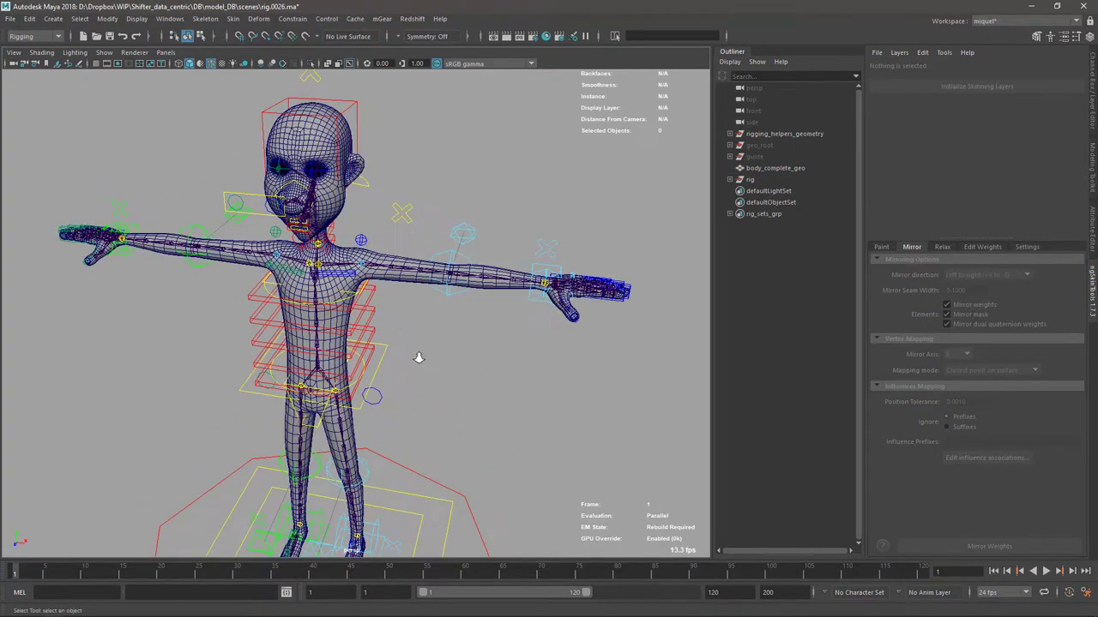
alt+right_drag(417, 358, 446, 362)
alt+drag(445, 362, 441, 361)
click(420, 251)
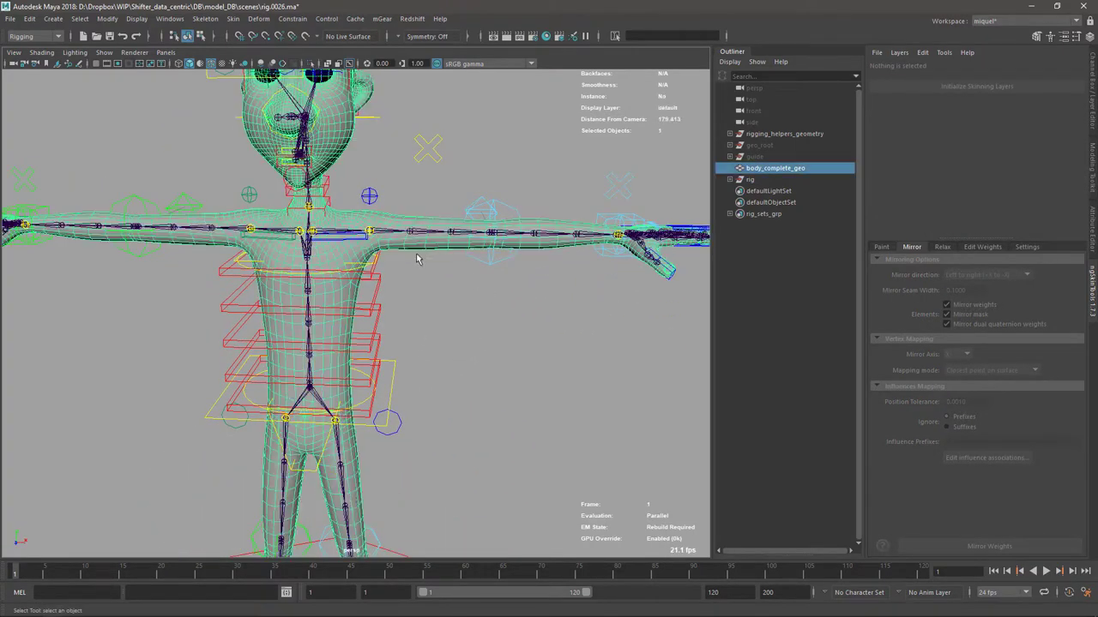
alt+drag(404, 290, 412, 289)
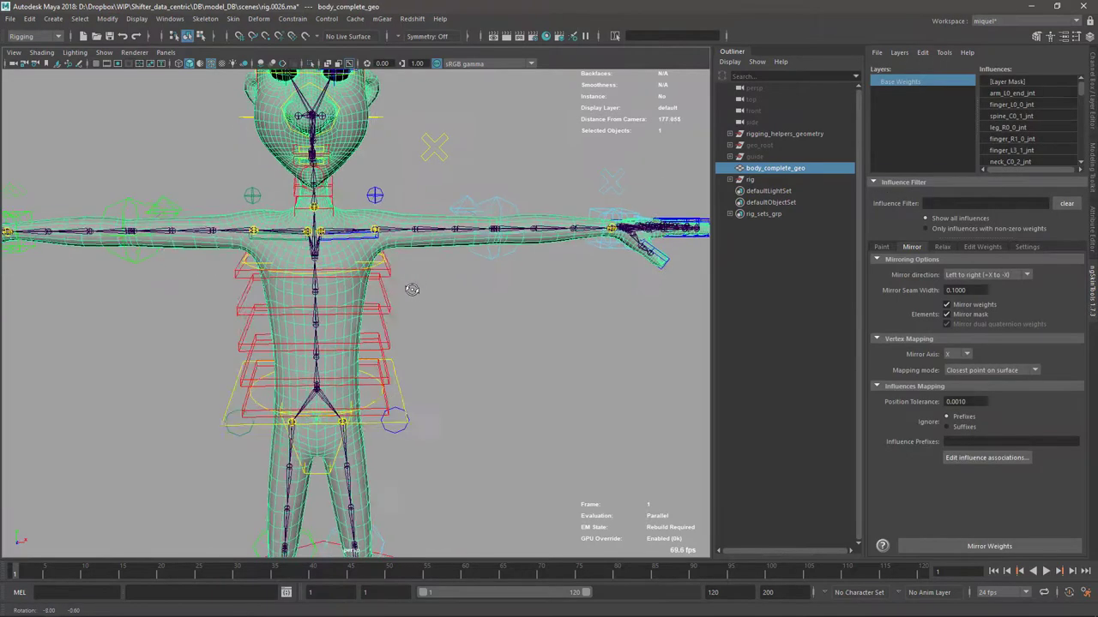
alt+right_drag(411, 289, 395, 305)
alt+middle_drag(395, 304, 404, 296)
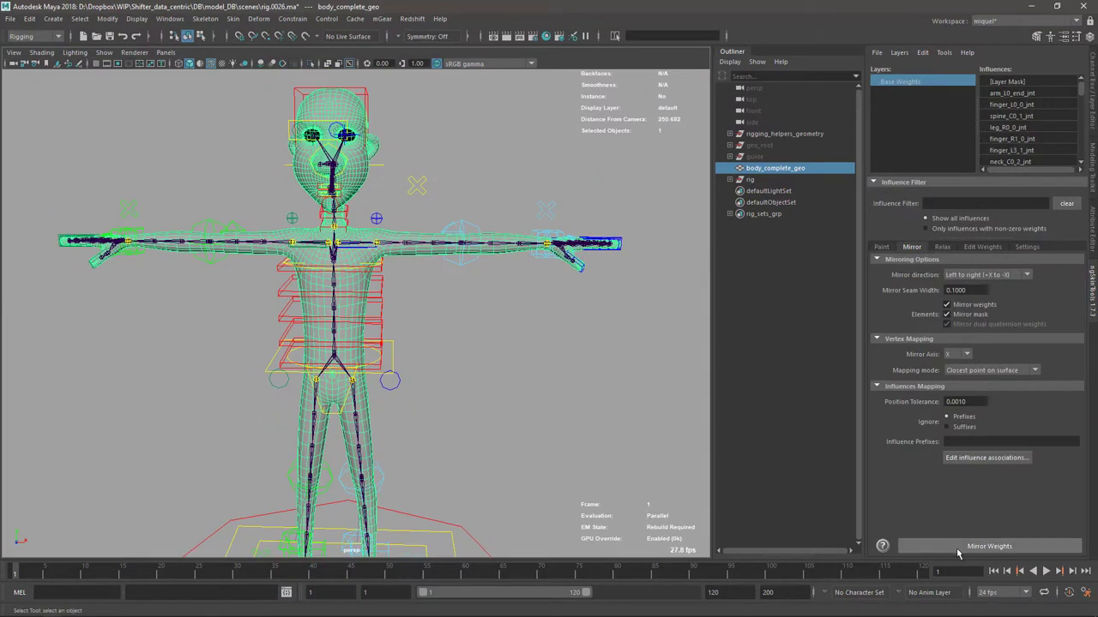
Bend the left hand upward at the wrist by rotating the arm_L0_ikRot_ctl control
alt+drag(533, 309, 485, 302)
alt+middle_drag(485, 302, 356, 309)
alt+right_drag(355, 309, 515, 366)
scroll(514, 365, up, 5)
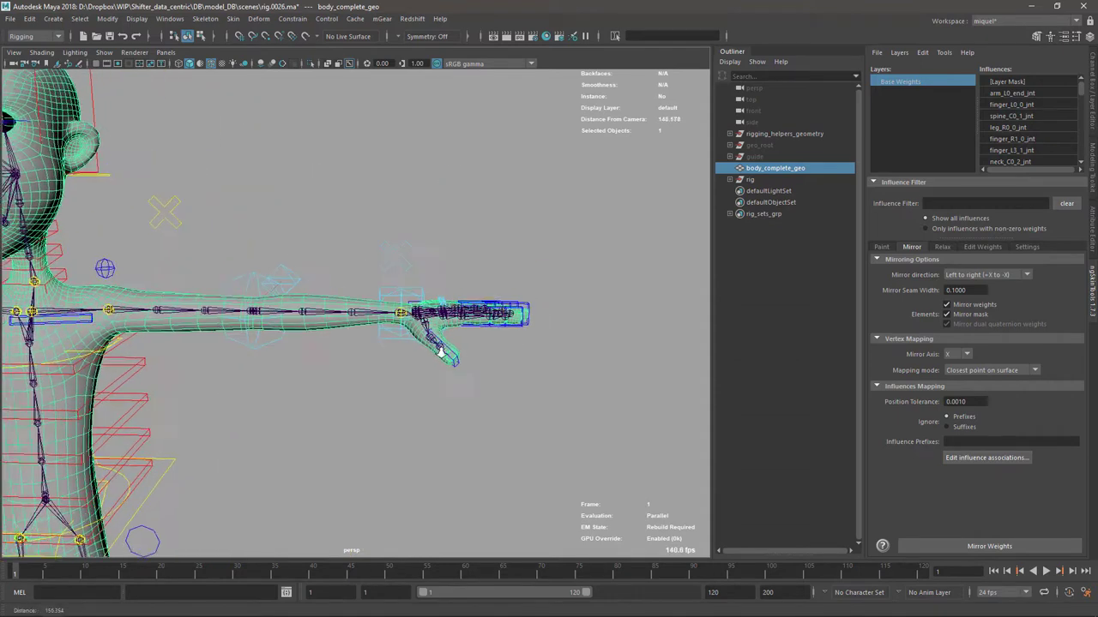
scroll(545, 304, up, 1)
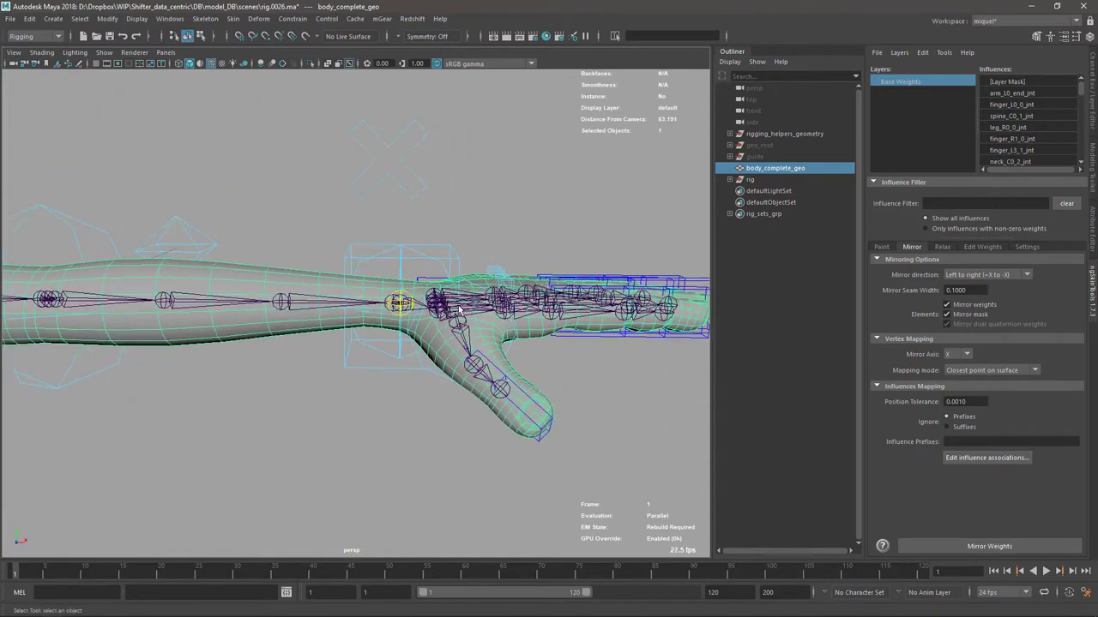
click(433, 274)
key(e)
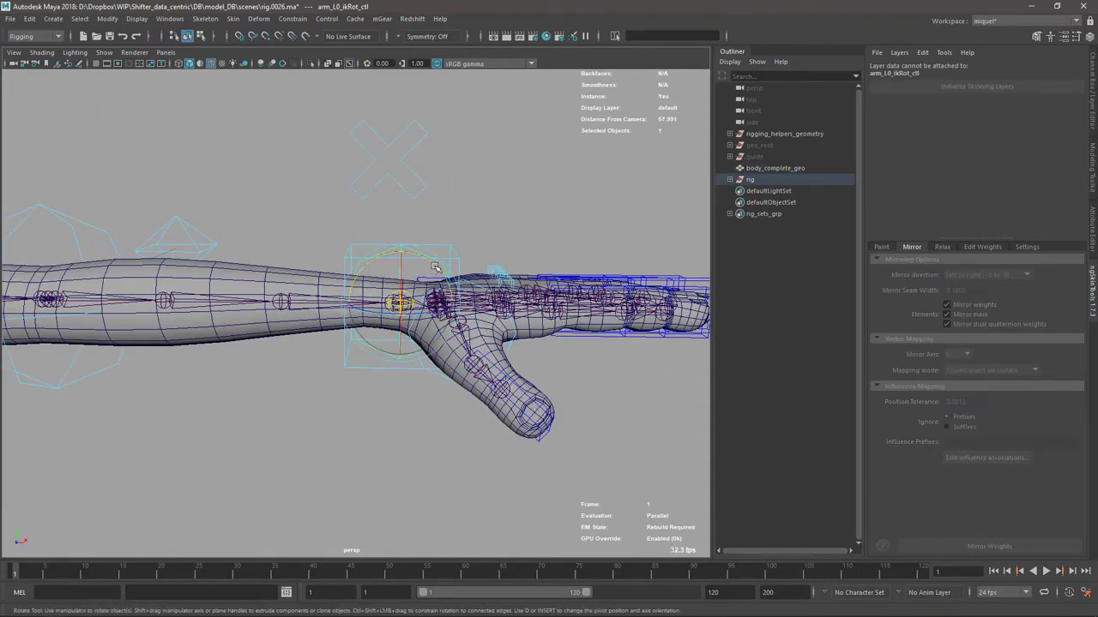
drag(433, 273, 390, 292)
scroll(390, 292, up, 4)
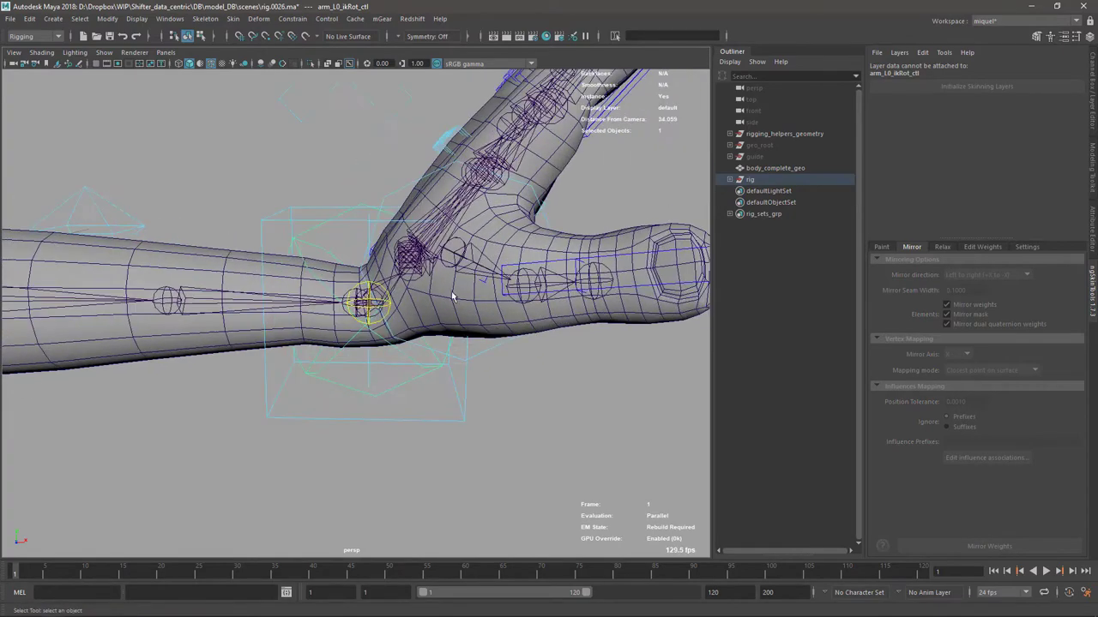
Select the blend_arm_L0_end_jnt joint at the bent left wrist and toggle its local rotation axes display to examine its orientation
click(540, 334)
alt+right_drag(423, 316, 430, 360)
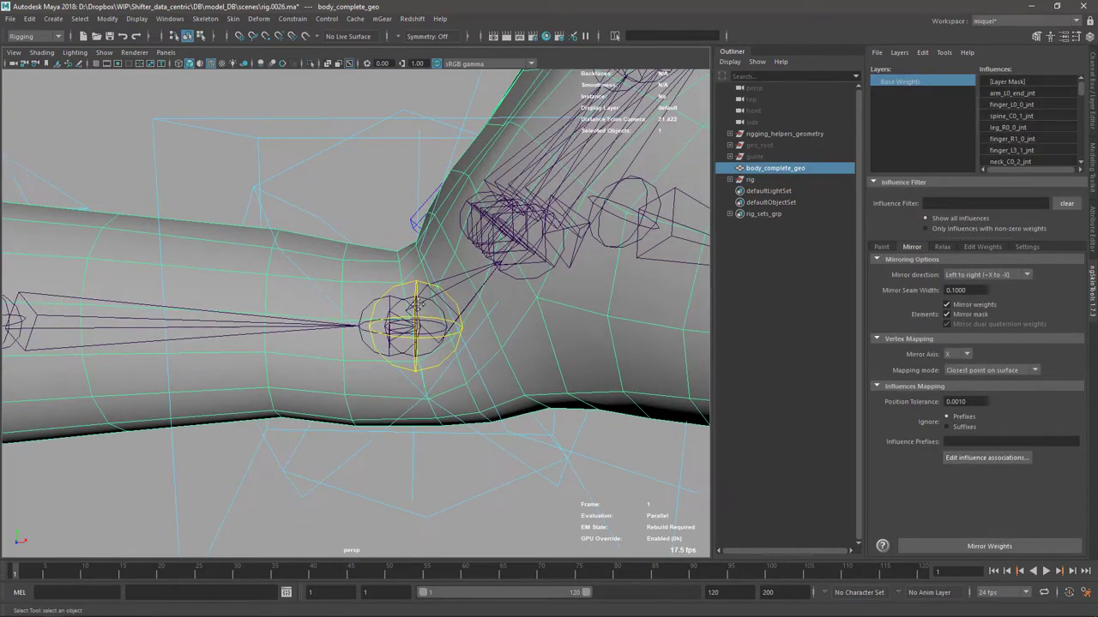
alt+middle_drag(429, 361, 398, 280)
alt+drag(397, 279, 397, 314)
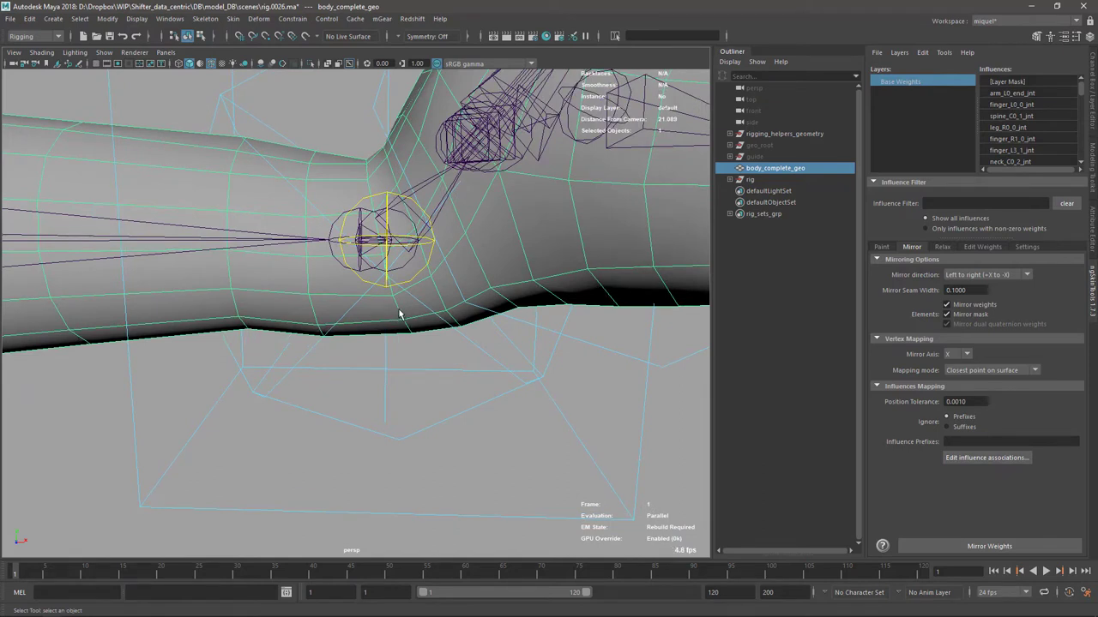
click(375, 199)
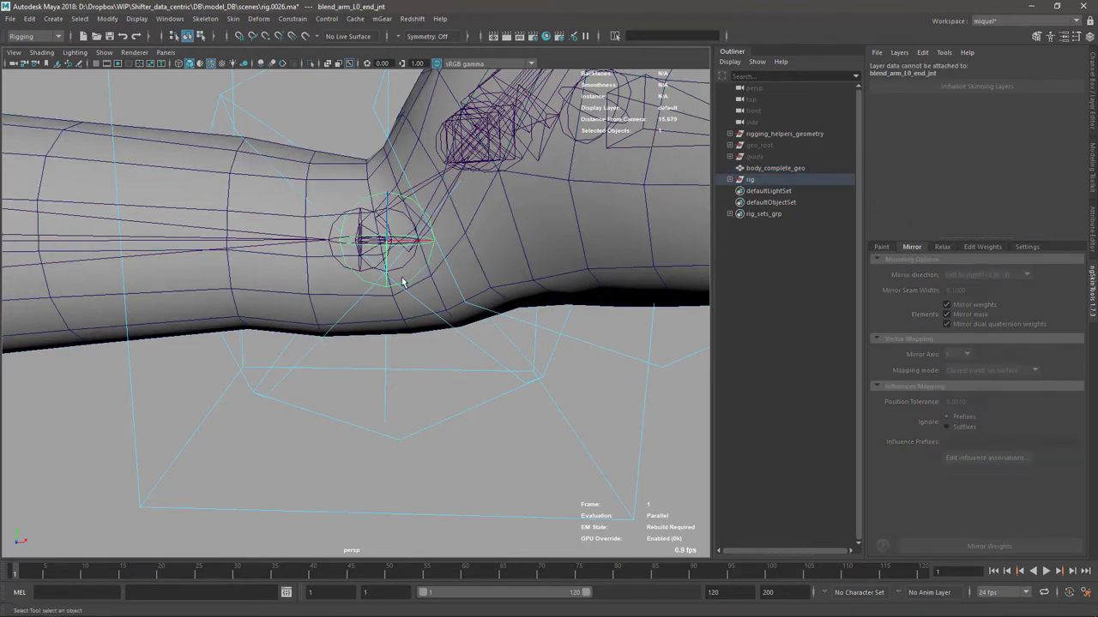
click(135, 19)
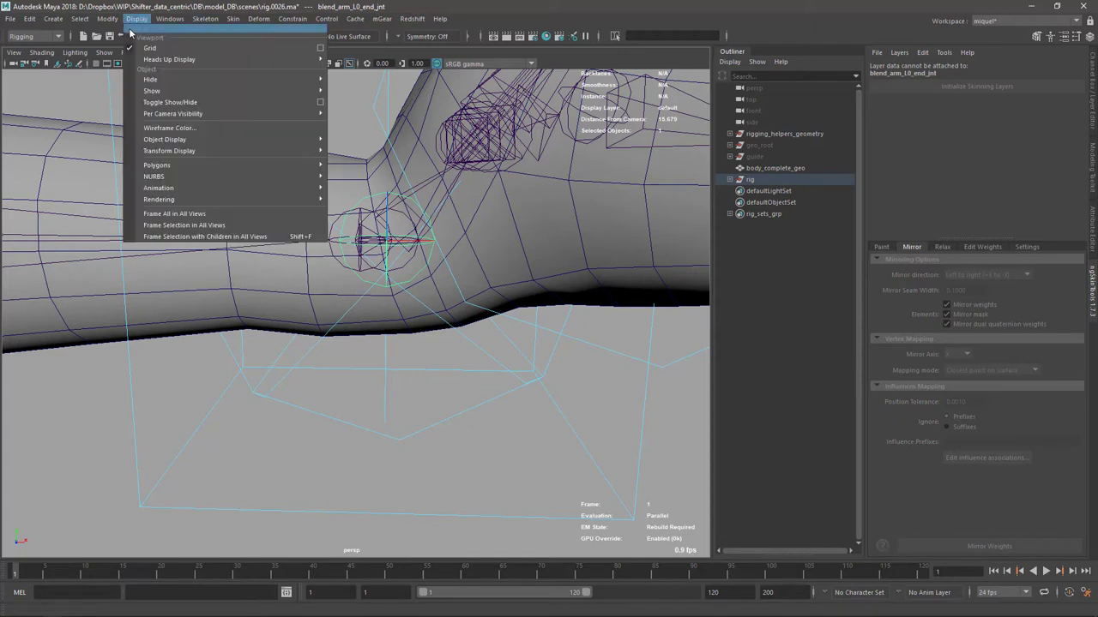
mouse_move(249, 150)
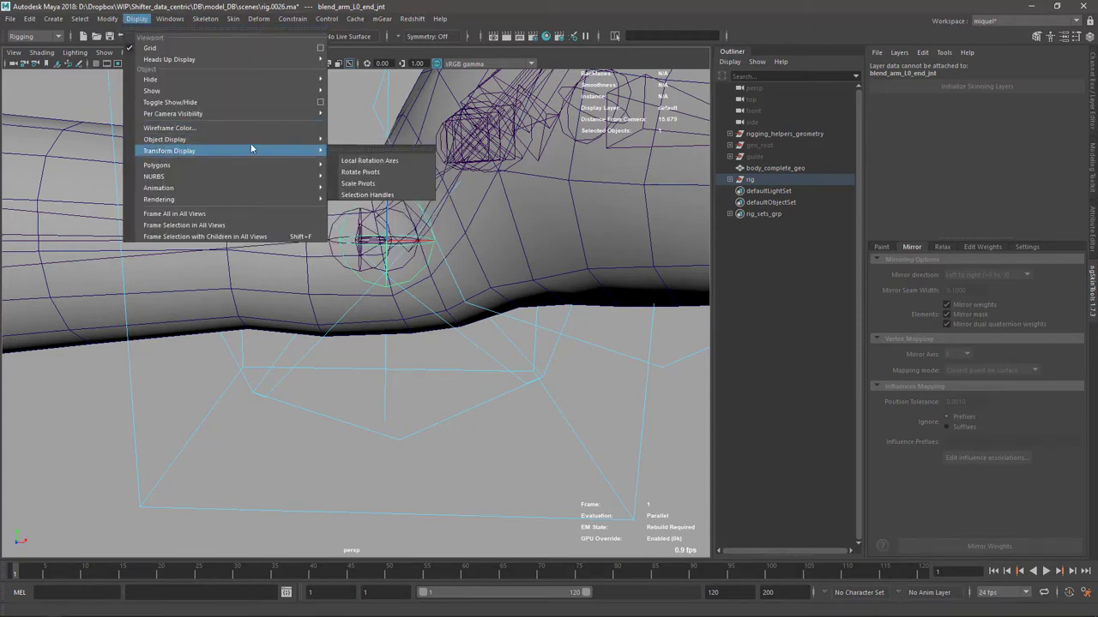
click(373, 163)
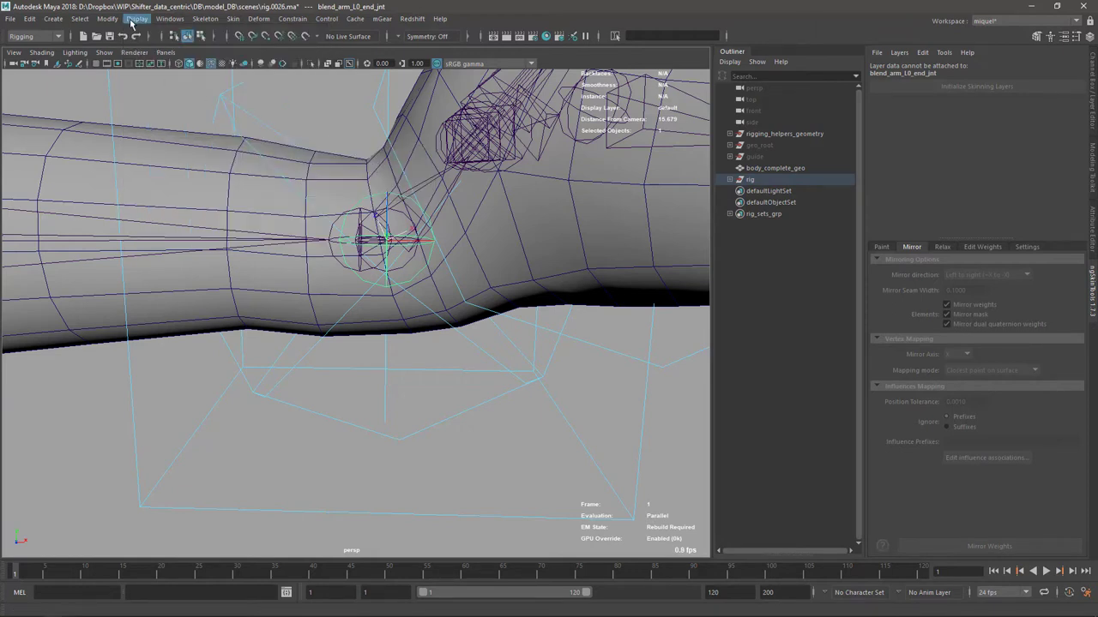
click(493, 428)
click(420, 278)
alt+right_drag(466, 371, 390, 338)
alt+drag(390, 339, 412, 311)
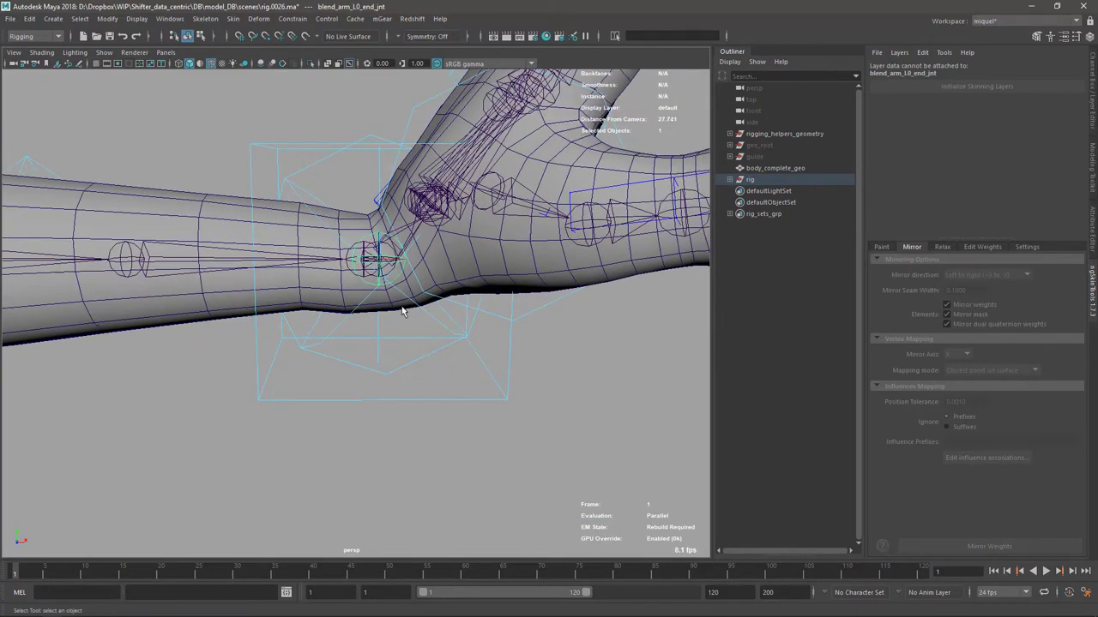
Select the body mesh and filter its skin influences by blend_arm_L
click(403, 307)
click(395, 283)
click(395, 314)
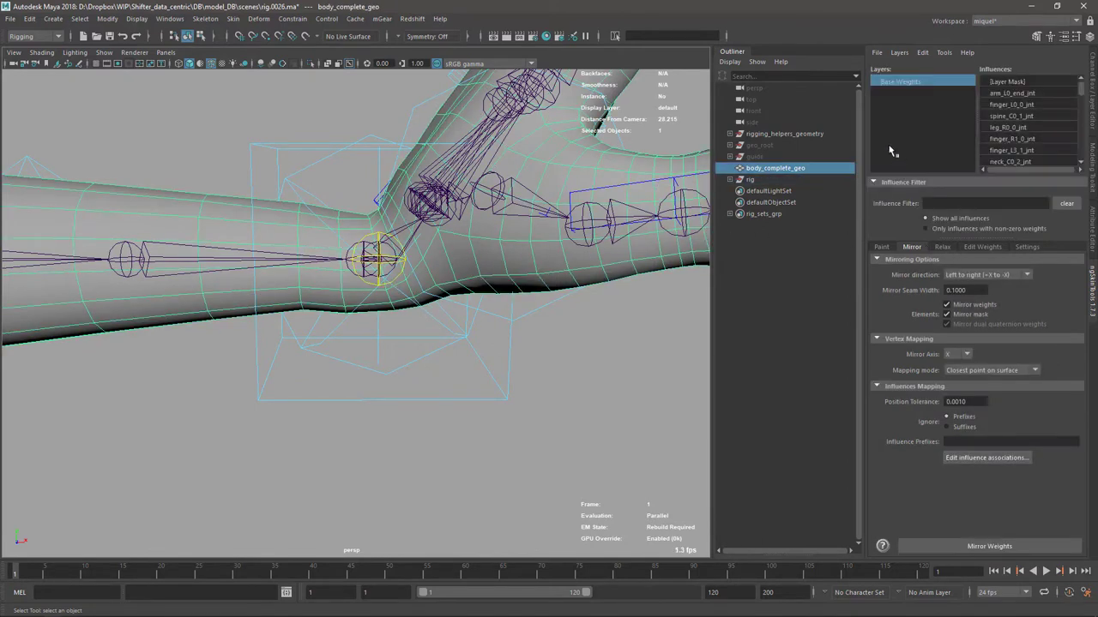
click(952, 202)
text(blend_arm_L)
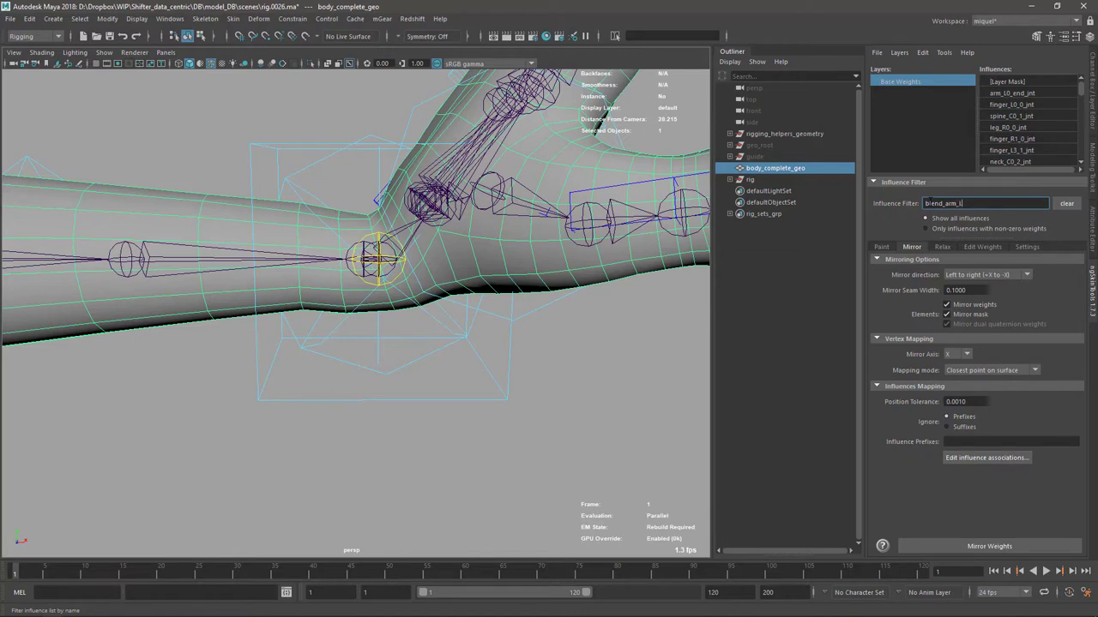
key(Return)
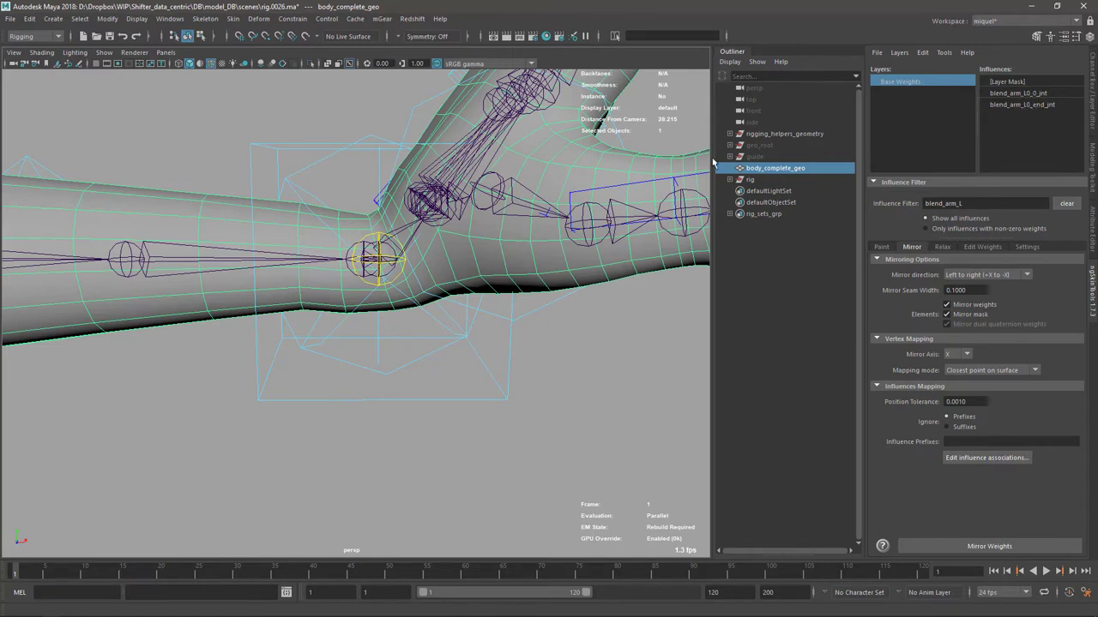
Start weight painting with the blend_arm_L0_end_jnt influence and examine the weight colors around the left wrist
click(1022, 104)
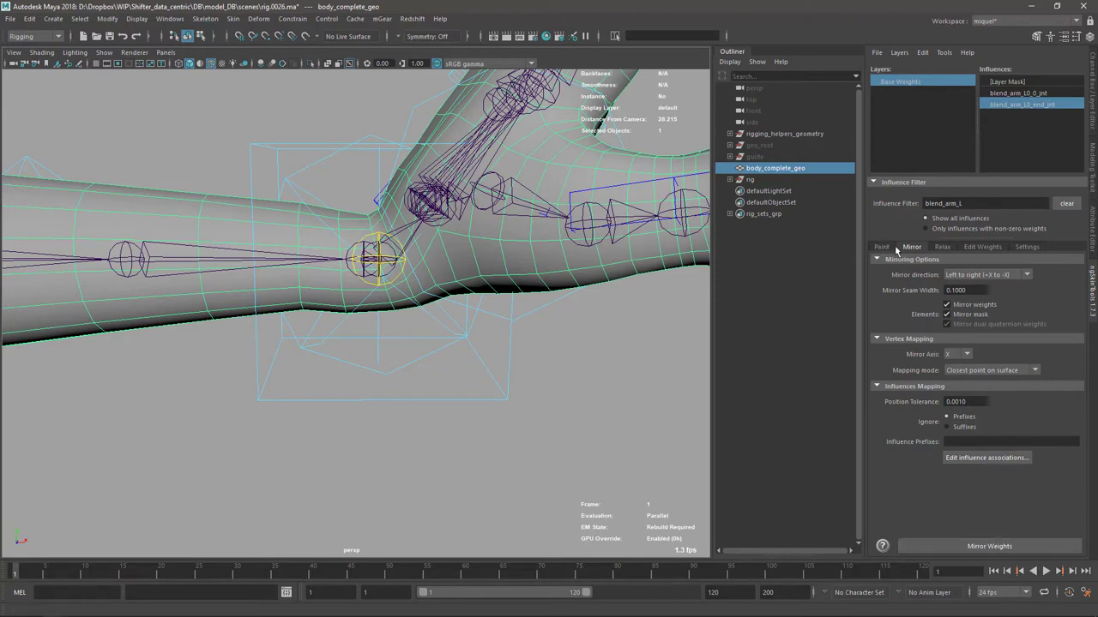
click(882, 247)
click(1038, 546)
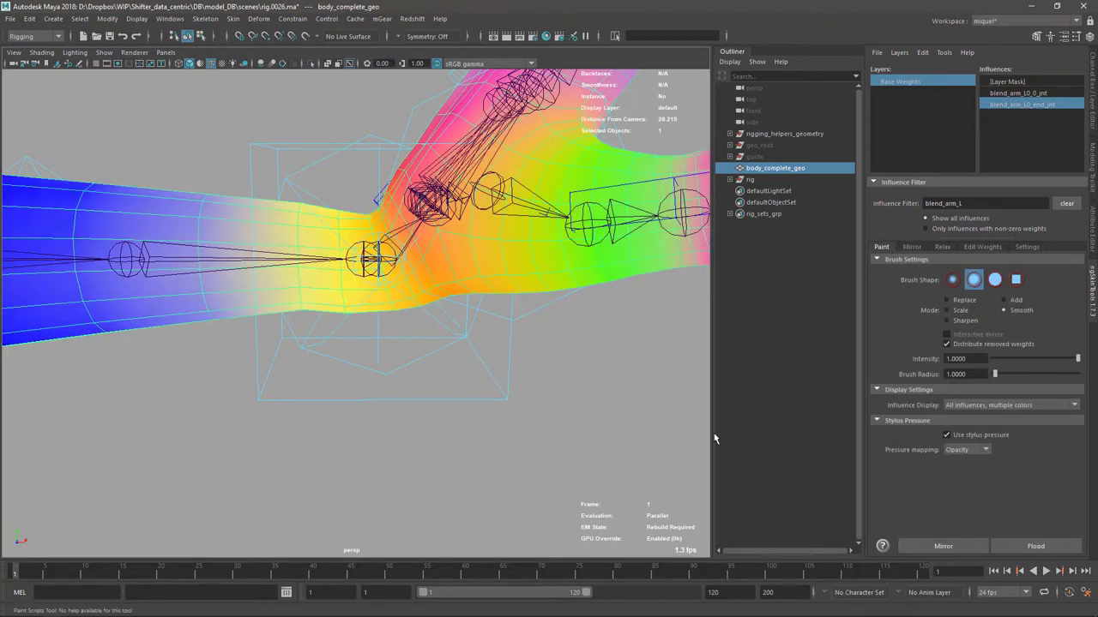
scroll(402, 283, up, 5)
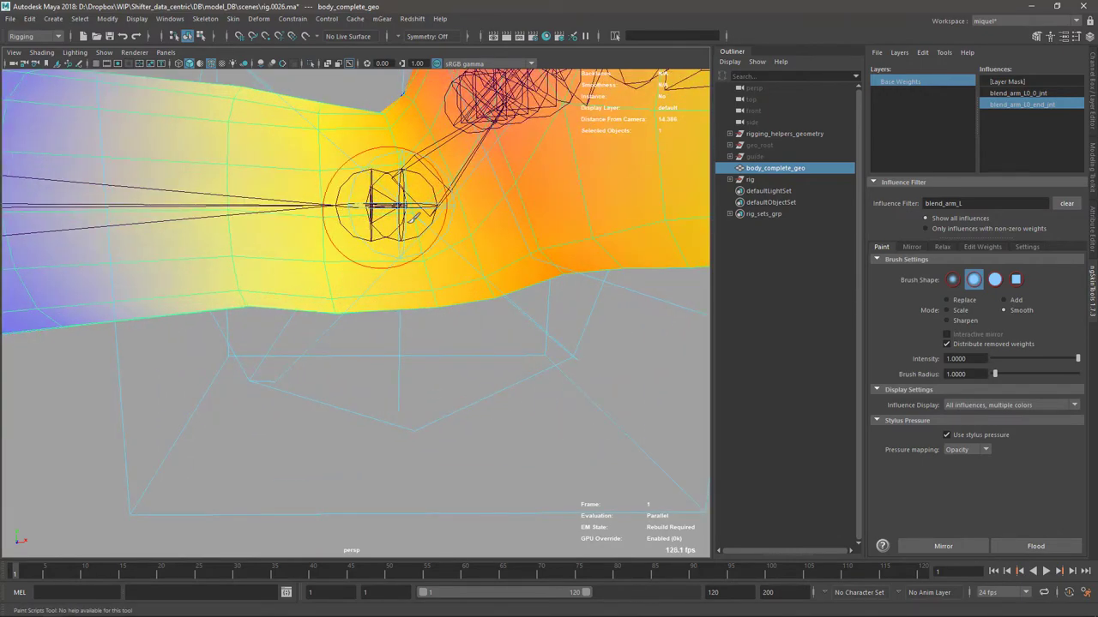
alt+right_drag(485, 367, 472, 311)
alt+drag(472, 311, 431, 287)
scroll(424, 296, up, 3)
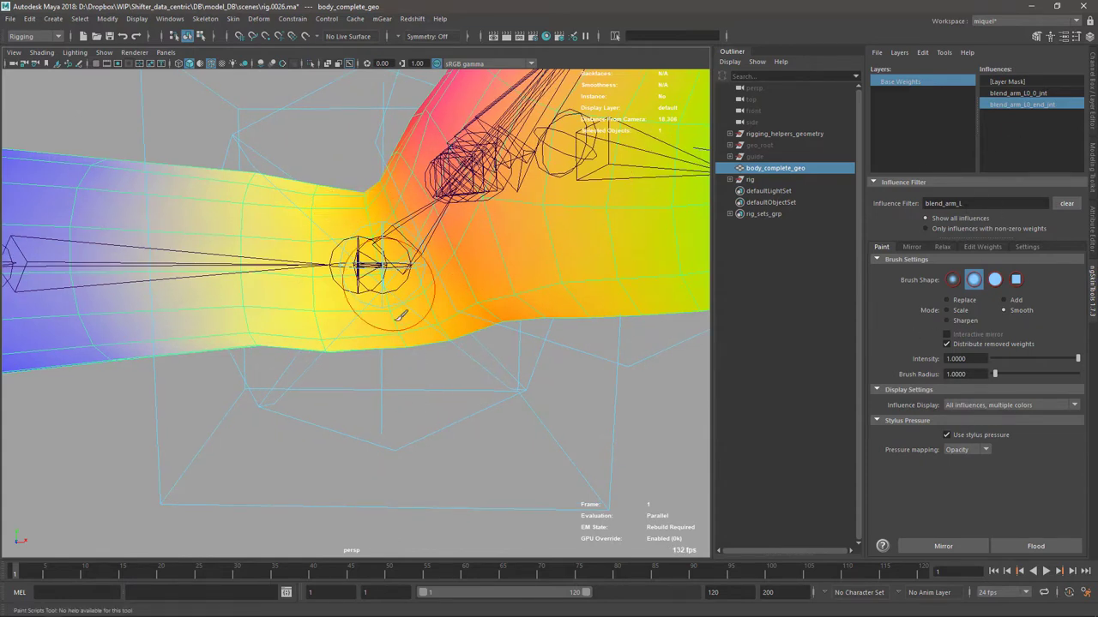
Duplicate the Base Weights layer and choose blend_arm_L0_end_jnt as the influence in the copy
click(901, 54)
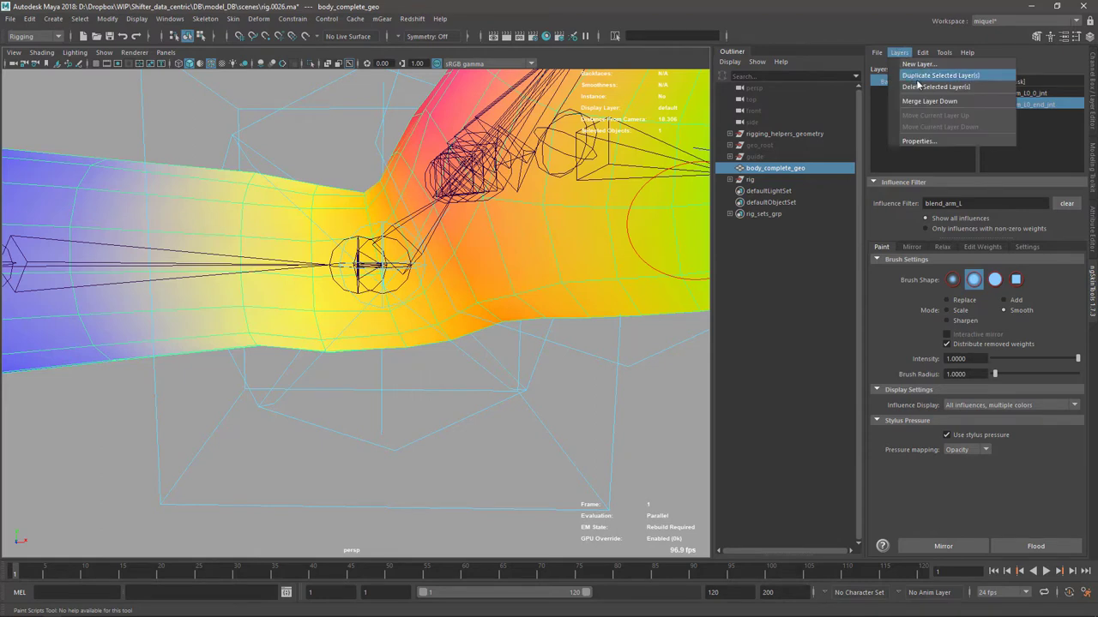
click(920, 79)
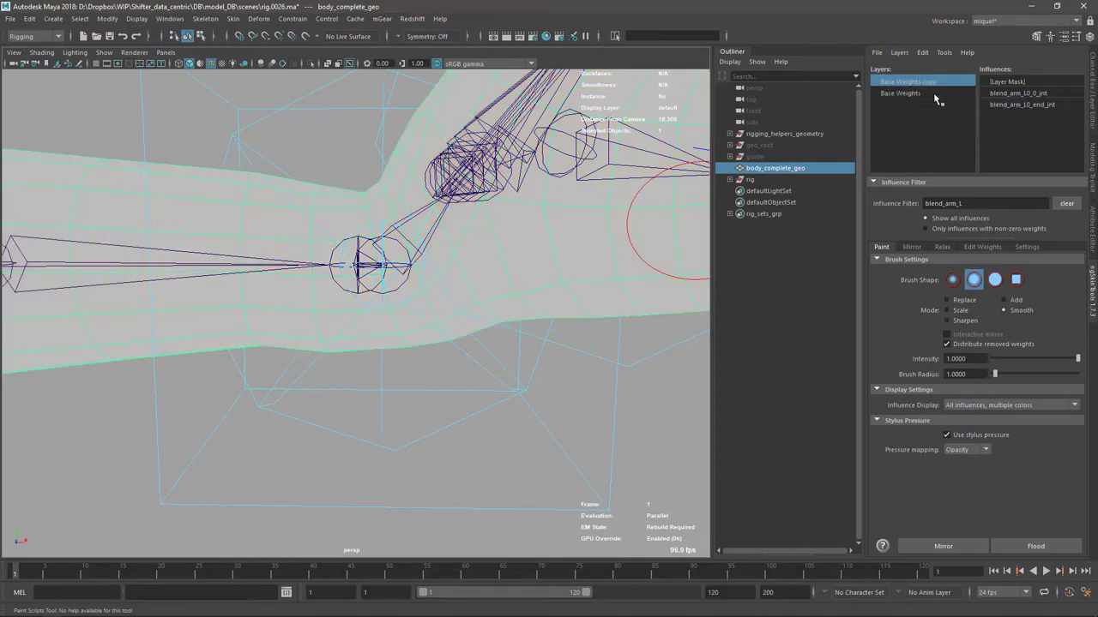
click(1023, 103)
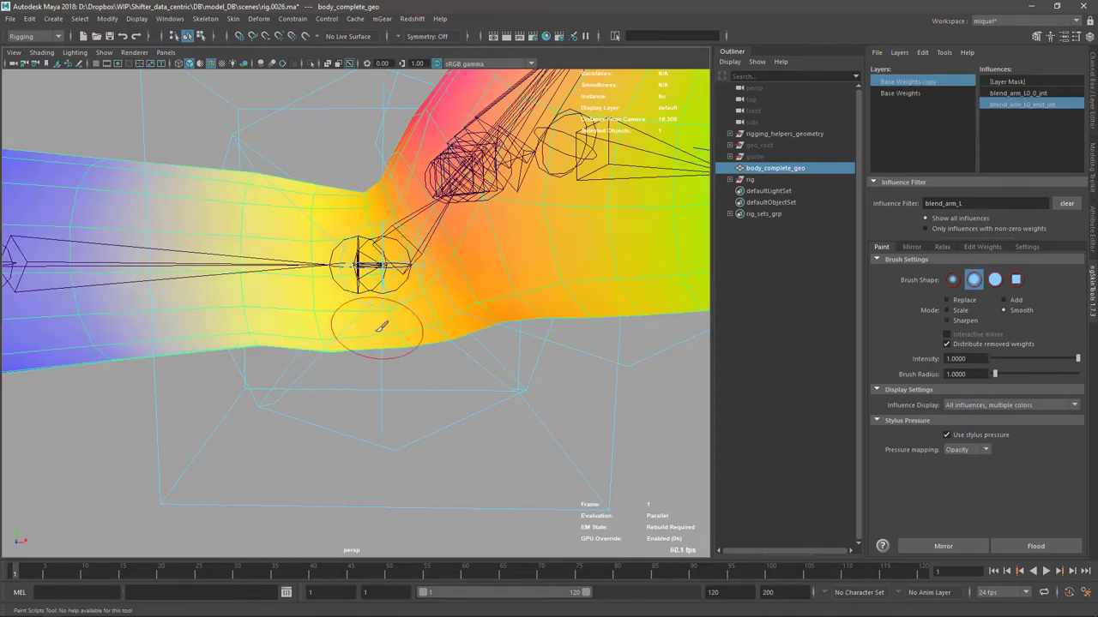
Select the vertex loop around the left wrist and flood it with blend_arm_L0_end_jnt weight in Replace mode at intensity 1
key(q)
right_drag(390, 310, 395, 324)
click(396, 325)
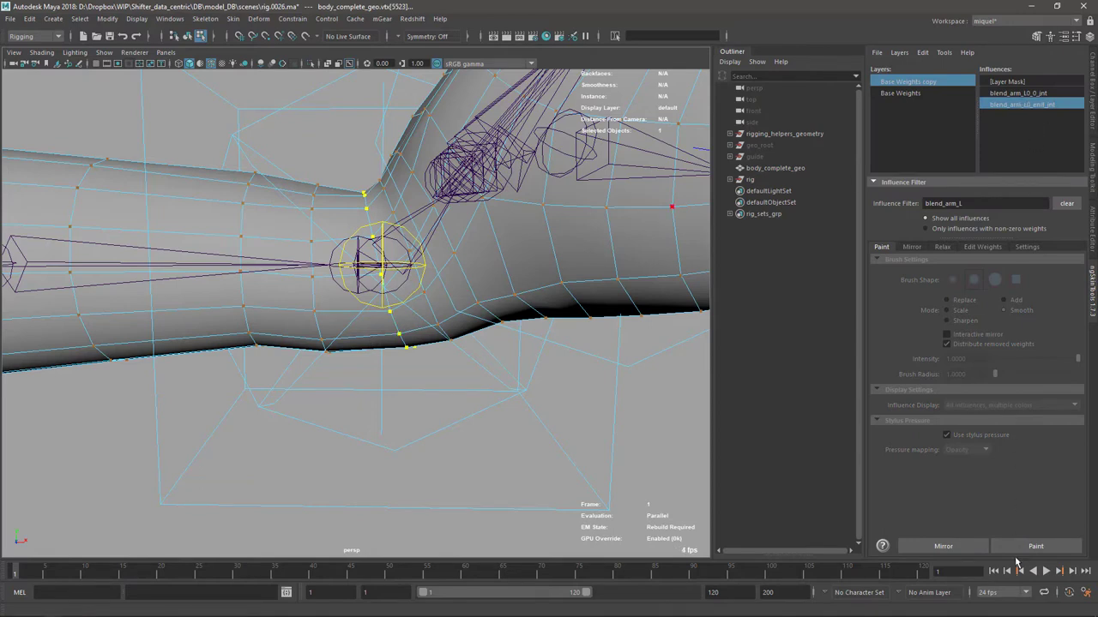
click(1029, 547)
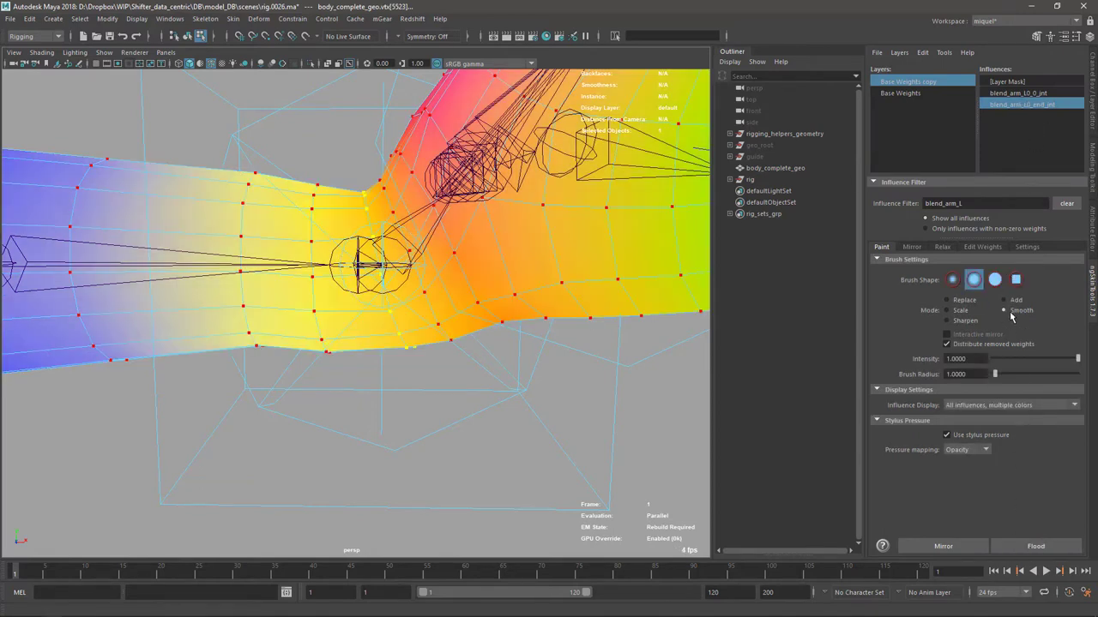
click(1035, 547)
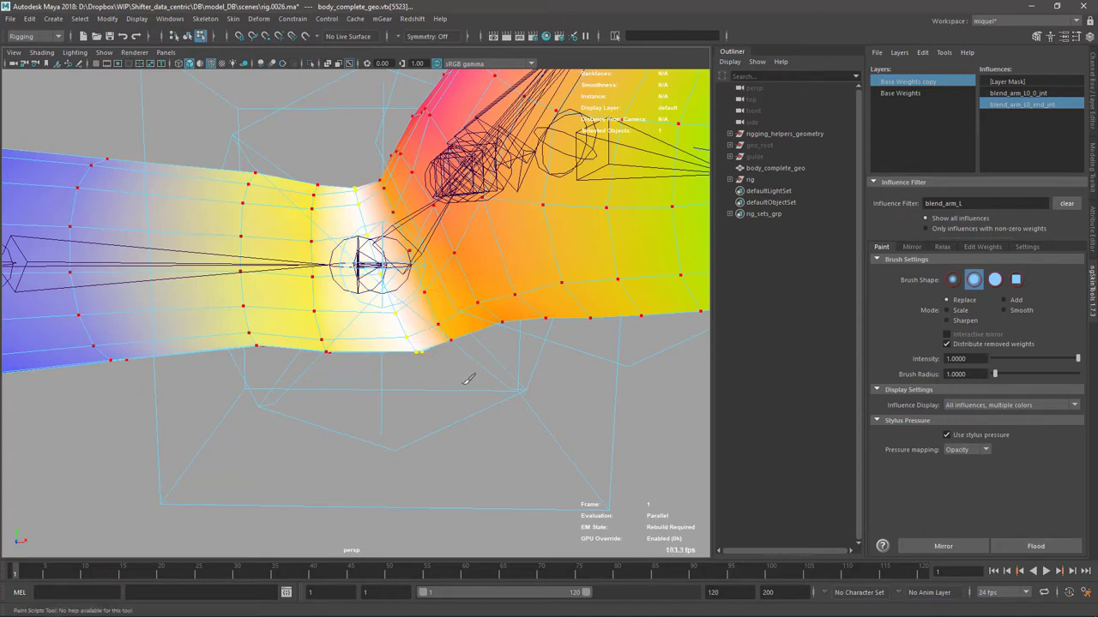
Test-rotate blend_arm_L0_end_jnt and examine how the left wrist deforms
key(q)
click(413, 240)
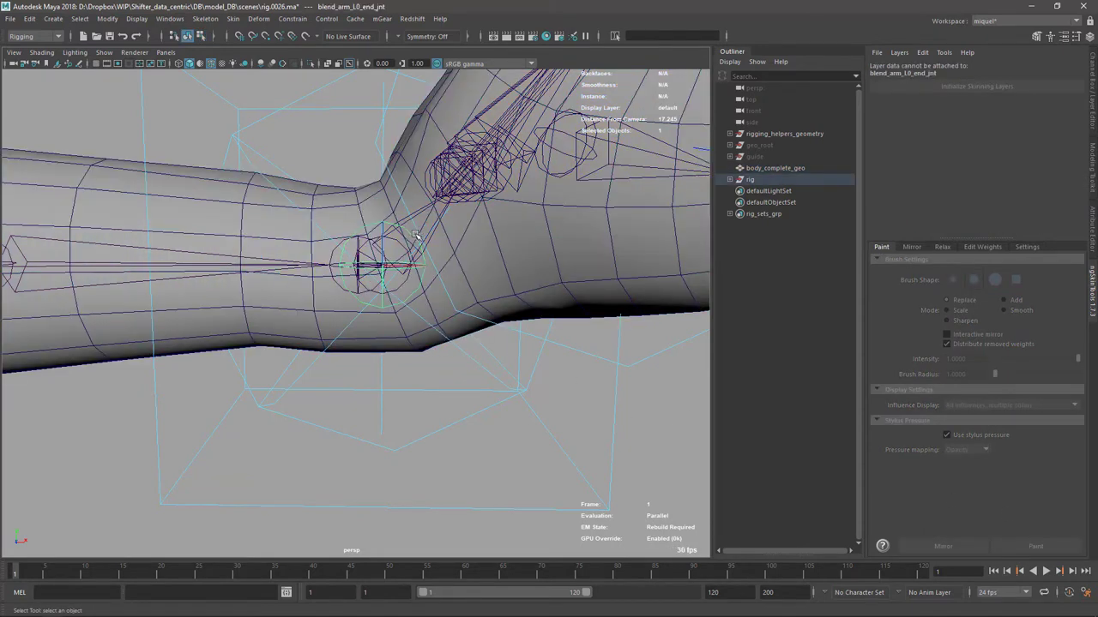
key(e)
drag(421, 231, 427, 260)
key(q)
alt+right_drag(453, 319, 402, 243)
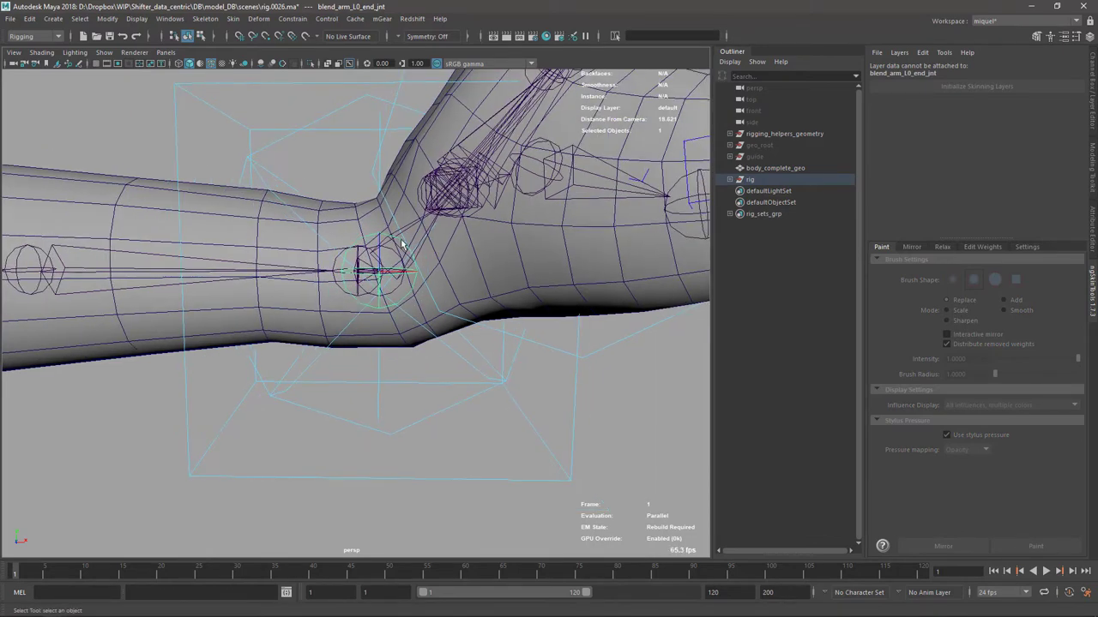
Inspect blend_arm_L0_end_jnt at the left wrist and rotate the left hand's IK rotation control to bend the hand down
key(w)
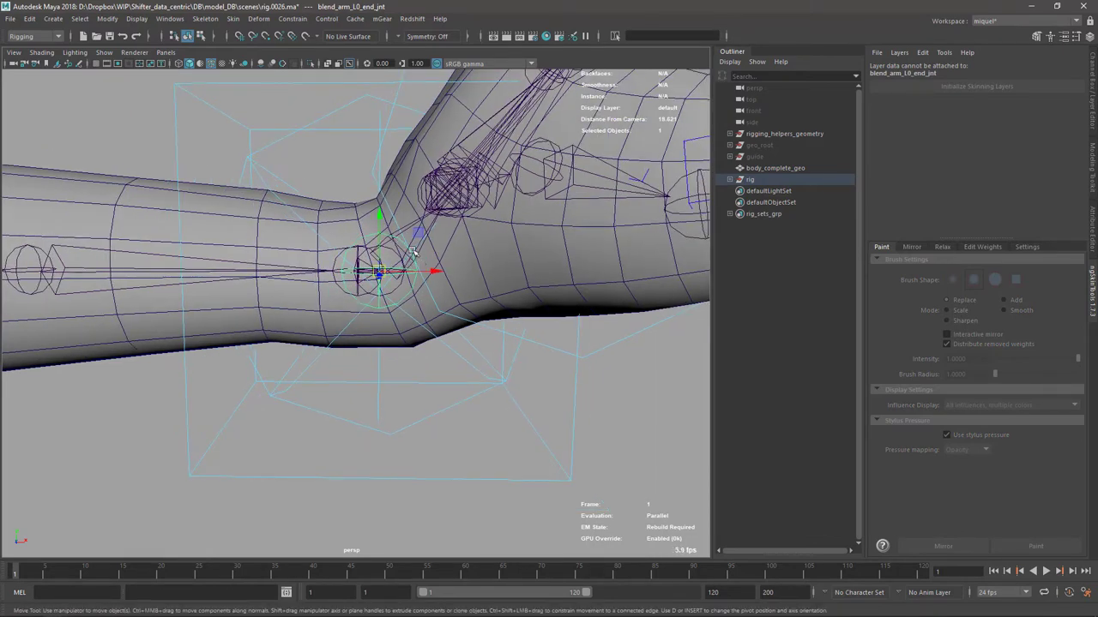
shift+click(402, 244)
click(411, 244)
key(q)
scroll(414, 330, up, 4)
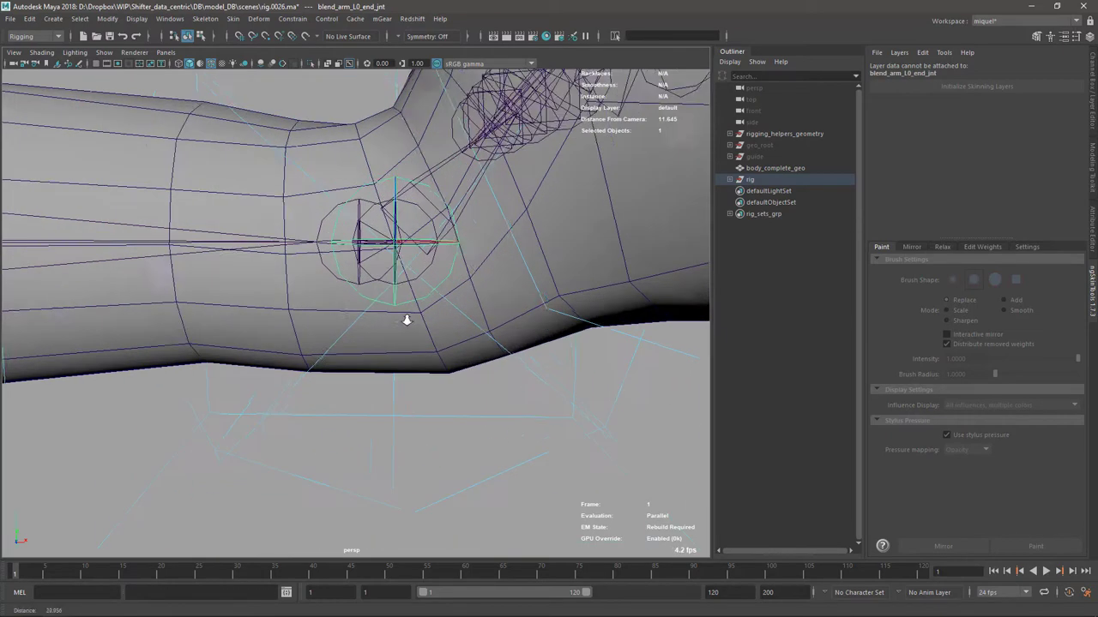
click(430, 271)
scroll(431, 277, down, 5)
alt+drag(434, 257, 421, 366)
key(e)
drag(420, 286, 309, 384)
Rotate arm_R0_ikRot_ctl about 88 degrees in Y to bend the right hand down and compare the right wrist
scroll(403, 302, up, 2)
alt+drag(404, 301, 416, 338)
alt+right_drag(416, 338, 198, 288)
alt+middle_drag(197, 287, 414, 269)
alt+drag(412, 269, 300, 280)
key(q)
key(e)
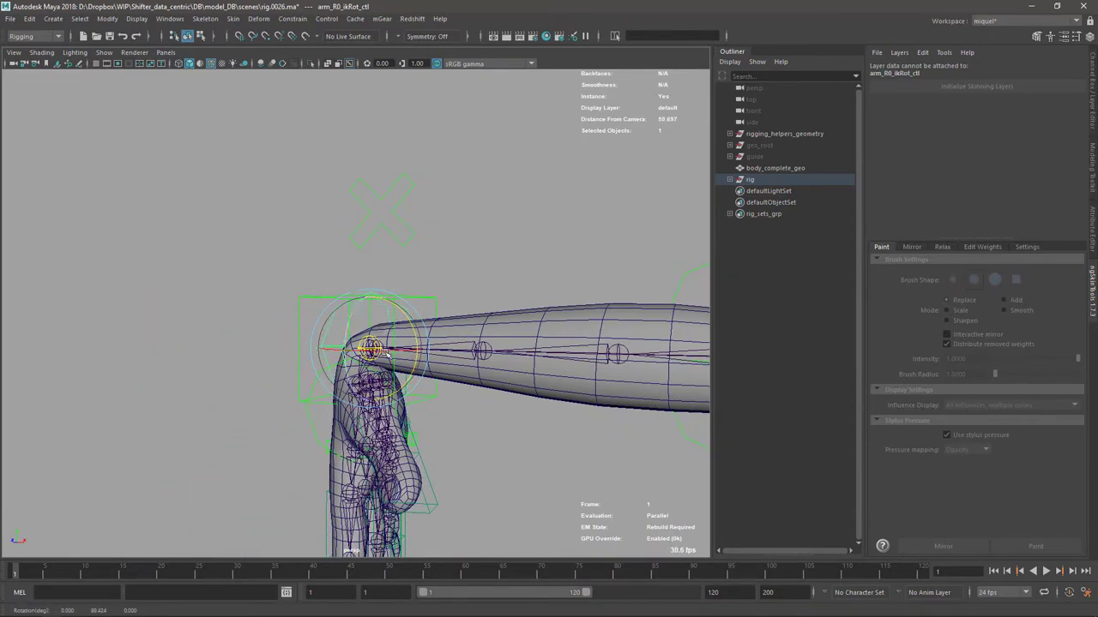
alt+drag(481, 283, 673, 270)
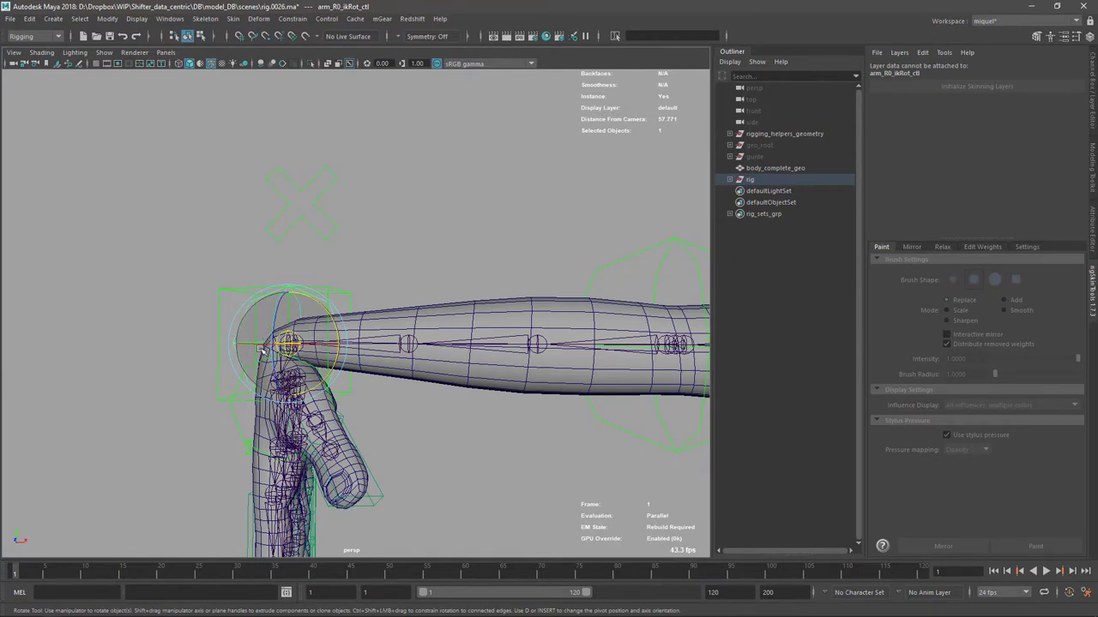
alt+drag(261, 349, 596, 324)
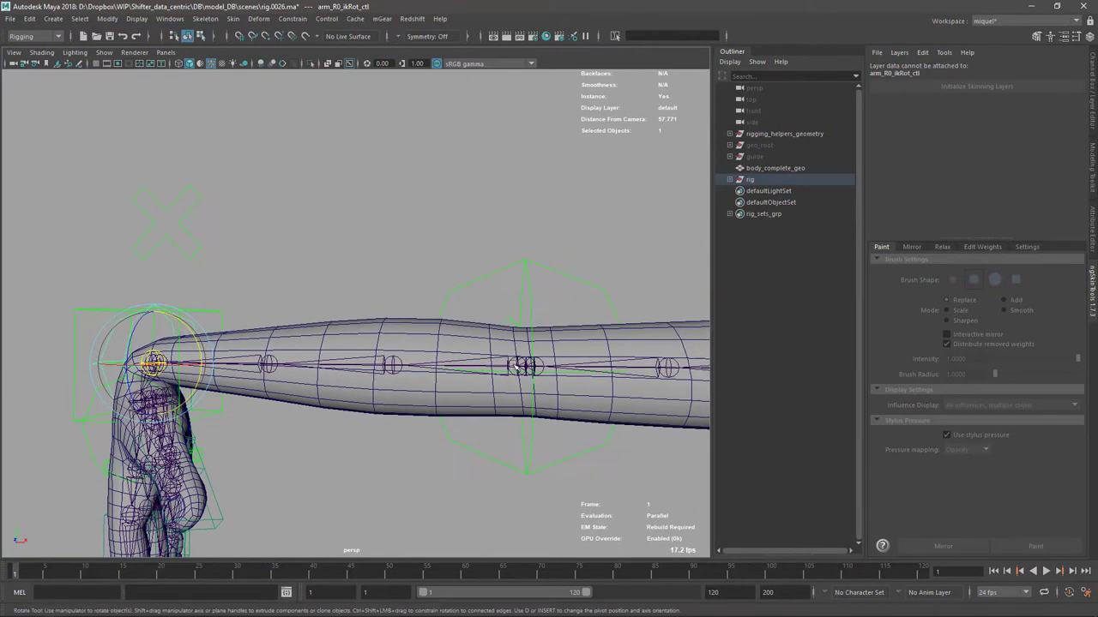
key(q)
key(a)
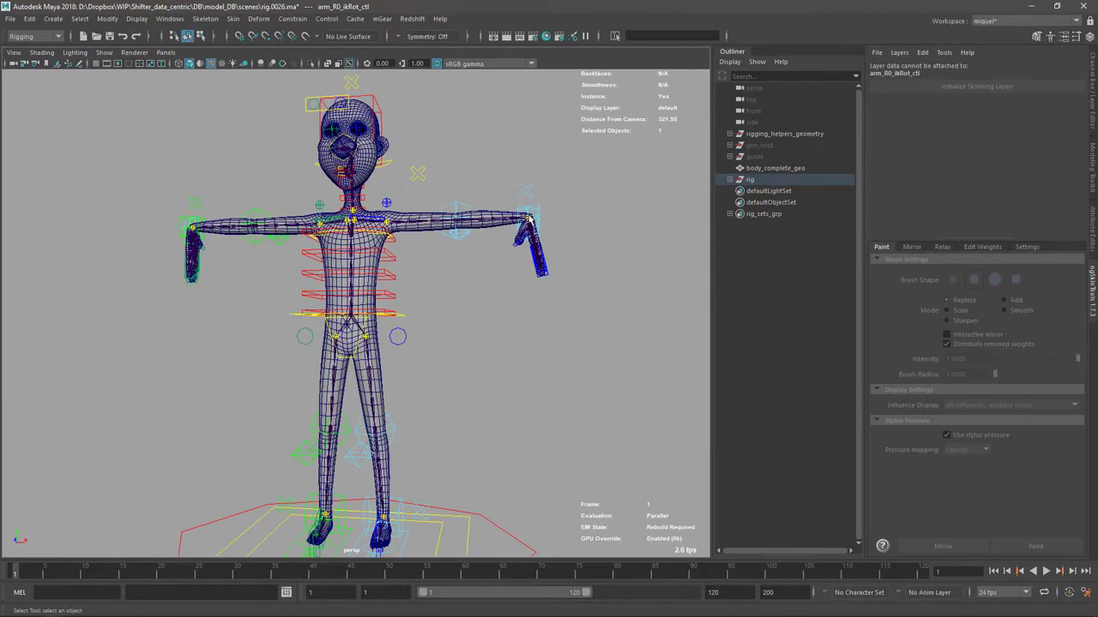
Focus on blend_arm_L0_end_jnt and examine the deformation of the bent left wrist
click(529, 220)
key(f)
alt+right_drag(421, 287, 291, 292)
alt+drag(291, 292, 353, 279)
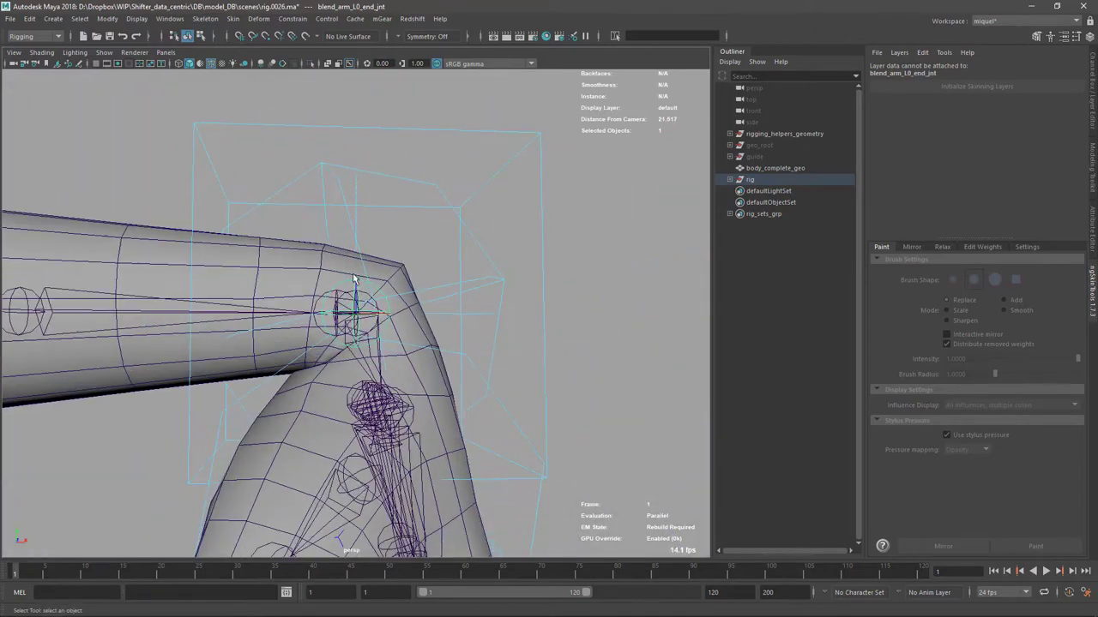
alt+right_drag(353, 278, 238, 289)
alt+drag(238, 289, 351, 360)
alt+middle_drag(352, 360, 449, 358)
Set the Fk/Ik Blend of arm_L0_mid_ctl to 0 so the left arm uses FK
alt+right_drag(449, 357, 114, 338)
alt+middle_drag(114, 337, 352, 313)
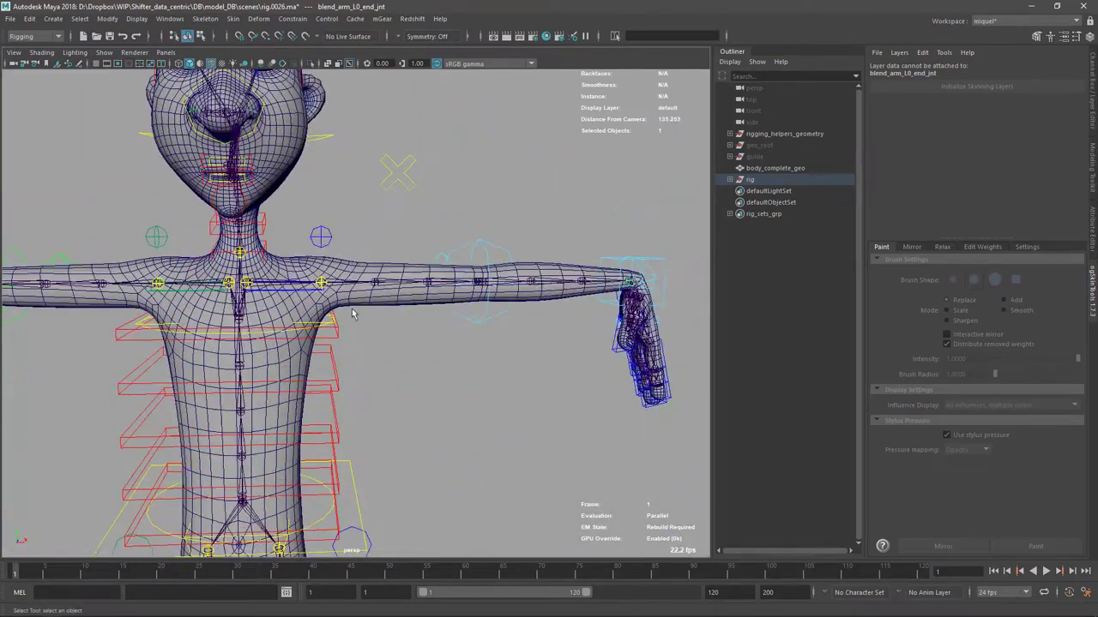
alt+right_drag(352, 313, 383, 297)
alt+middle_drag(383, 297, 400, 324)
scroll(371, 288, down, 5)
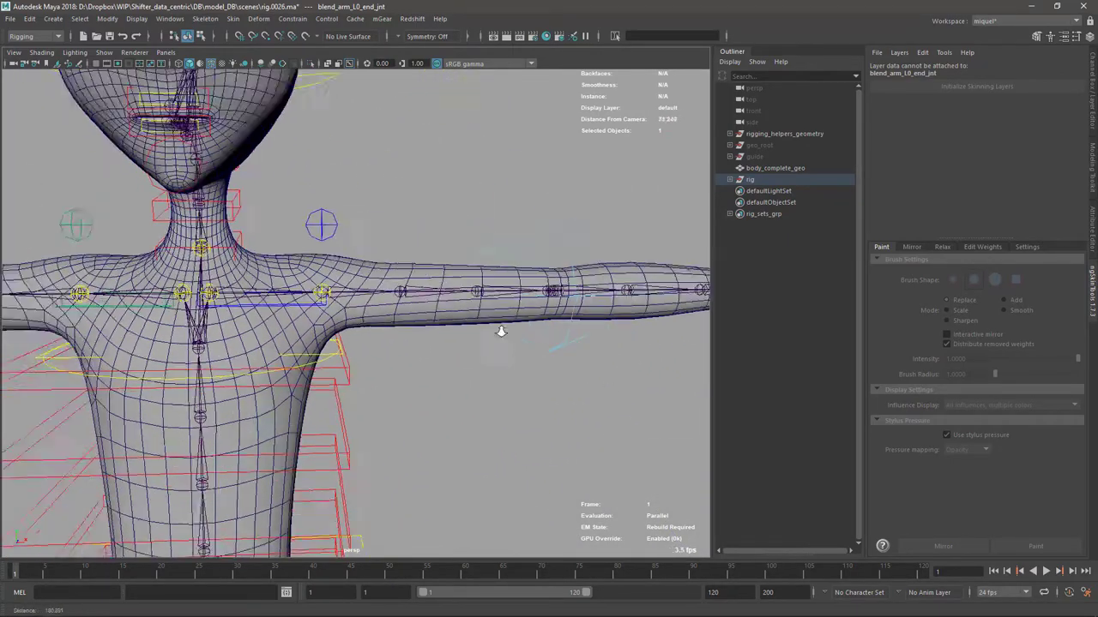
scroll(352, 319, up, 2)
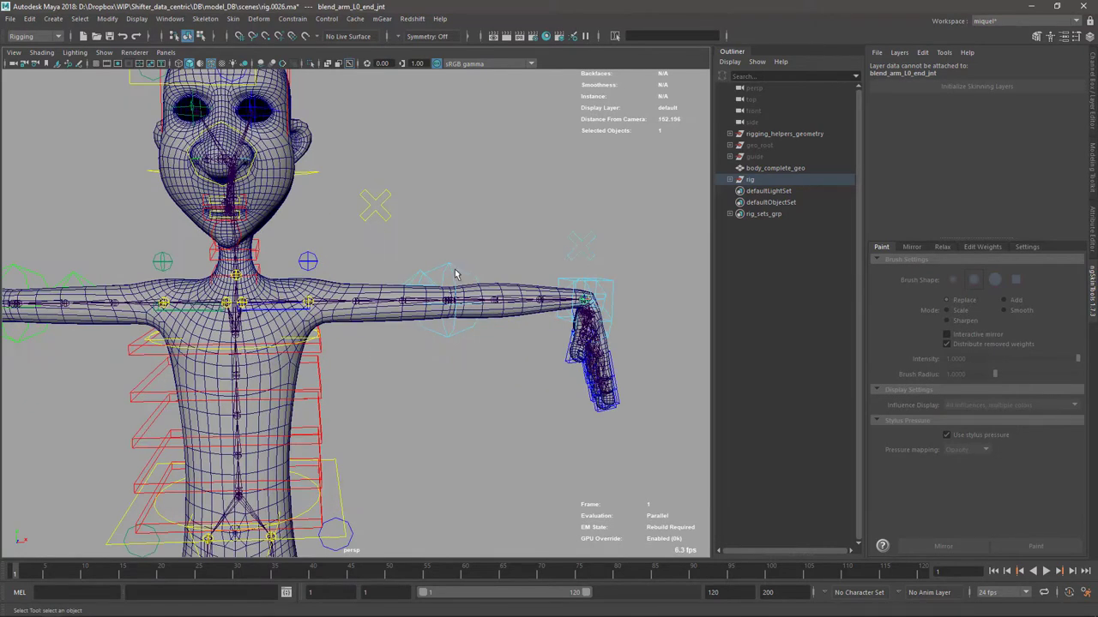
click(455, 273)
click(1092, 113)
click(1018, 158)
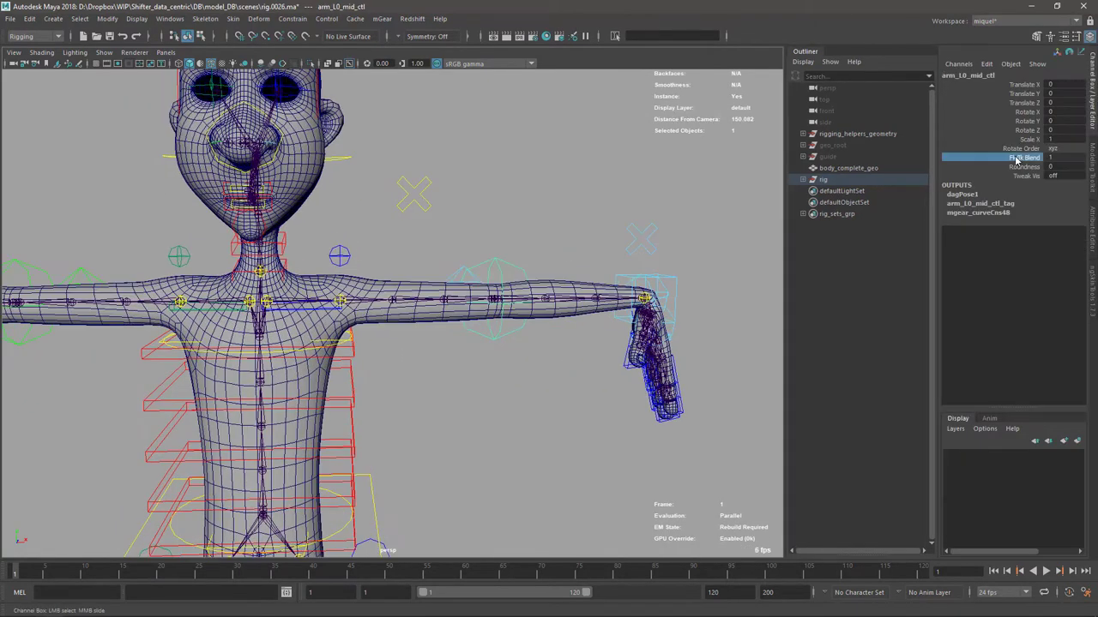
middle_drag(566, 285, 367, 305)
Rotate arm_L0_fk0_ctl about 82 degrees in Y to lower the left arm and examine the shoulder
click(403, 279)
key(e)
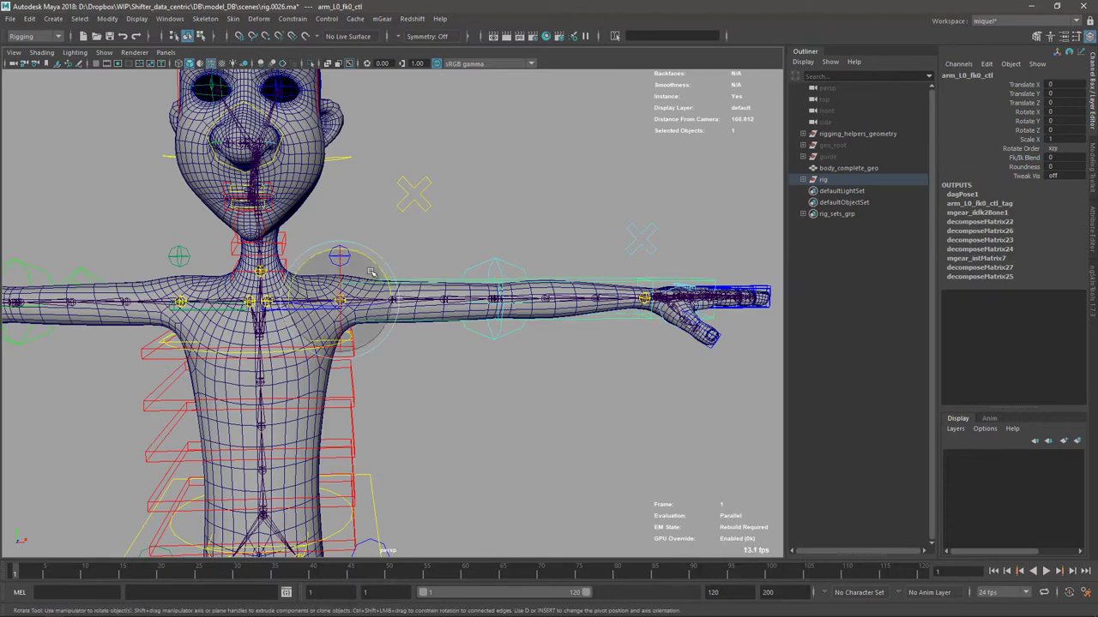
drag(383, 275, 351, 314)
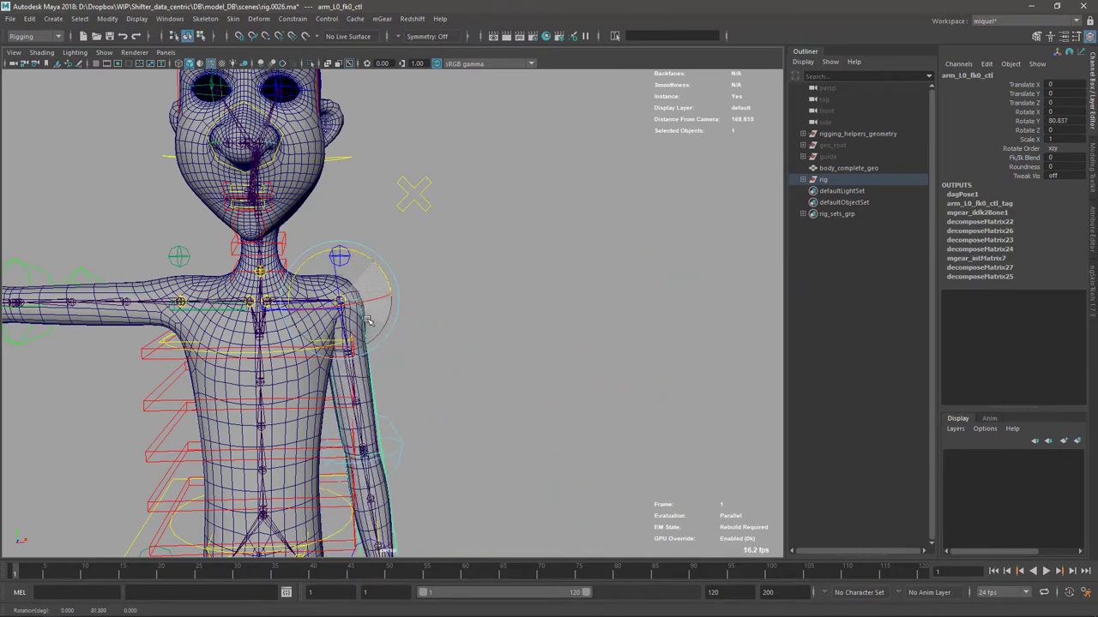
key(q)
scroll(343, 308, up, 3)
alt+middle_drag(318, 278, 336, 314)
scroll(343, 309, up, 3)
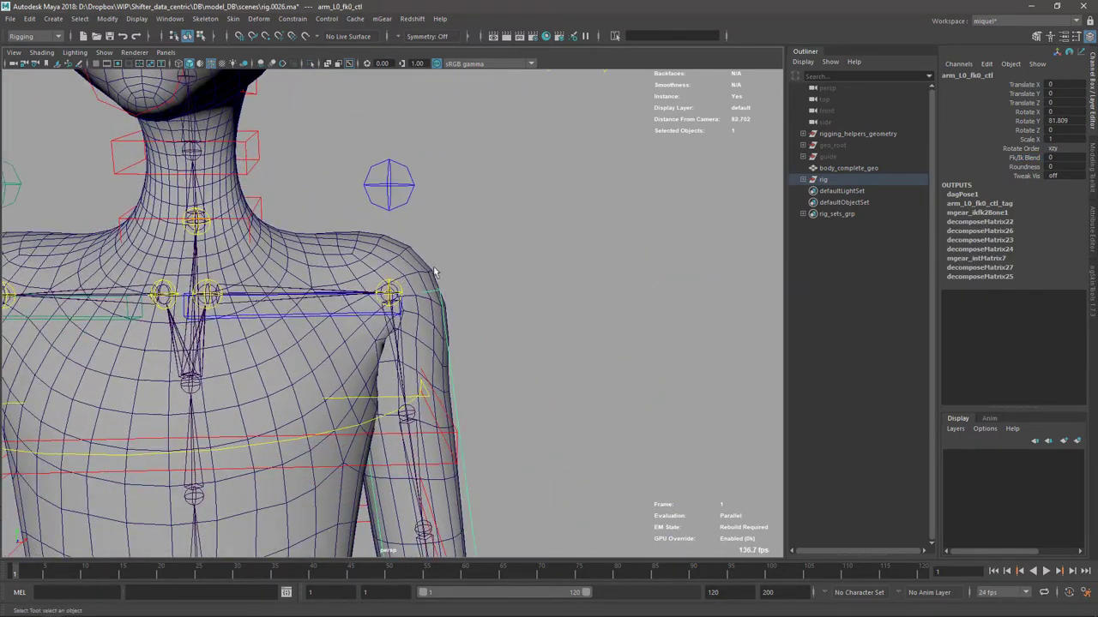
Pose the left arm half-raised by rotating arm_L0_fk0_ctl to about 45 degrees in Y
click(426, 279)
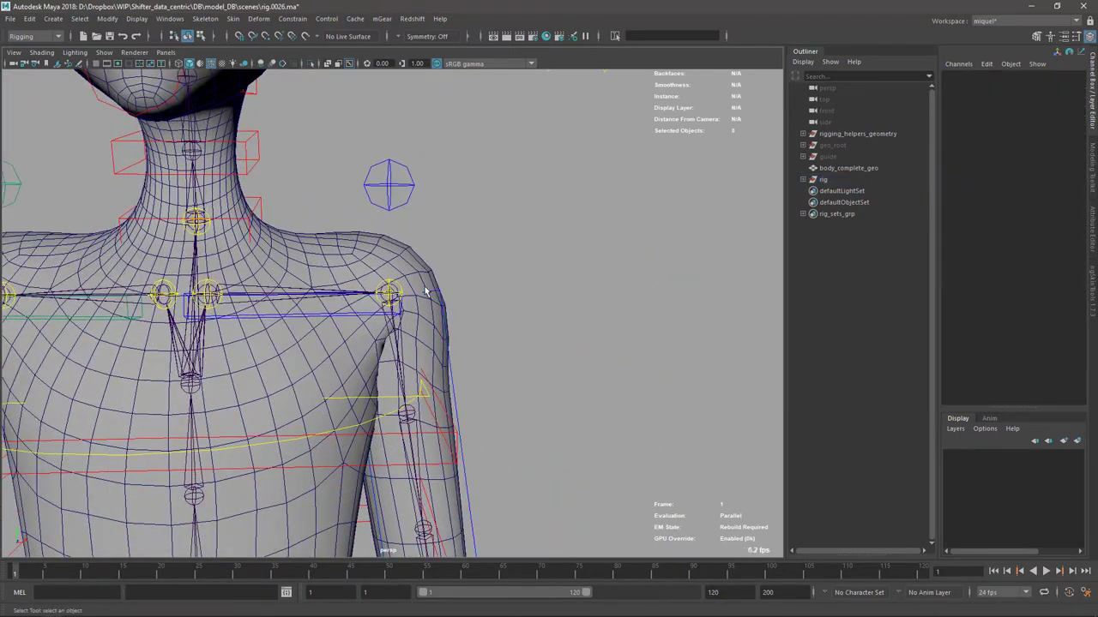
click(456, 399)
key(e)
mouse_move(432, 329)
mouse_down()
mouse_move(444, 271)
mouse_move(438, 312)
mouse_up()
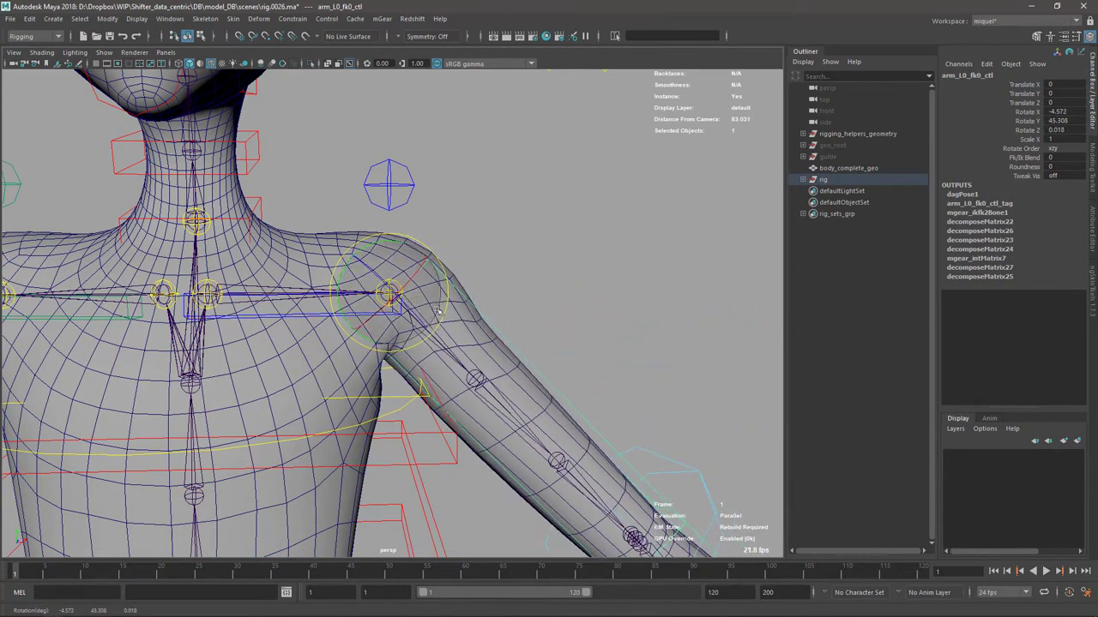
key(q)
scroll(403, 347, up, 3)
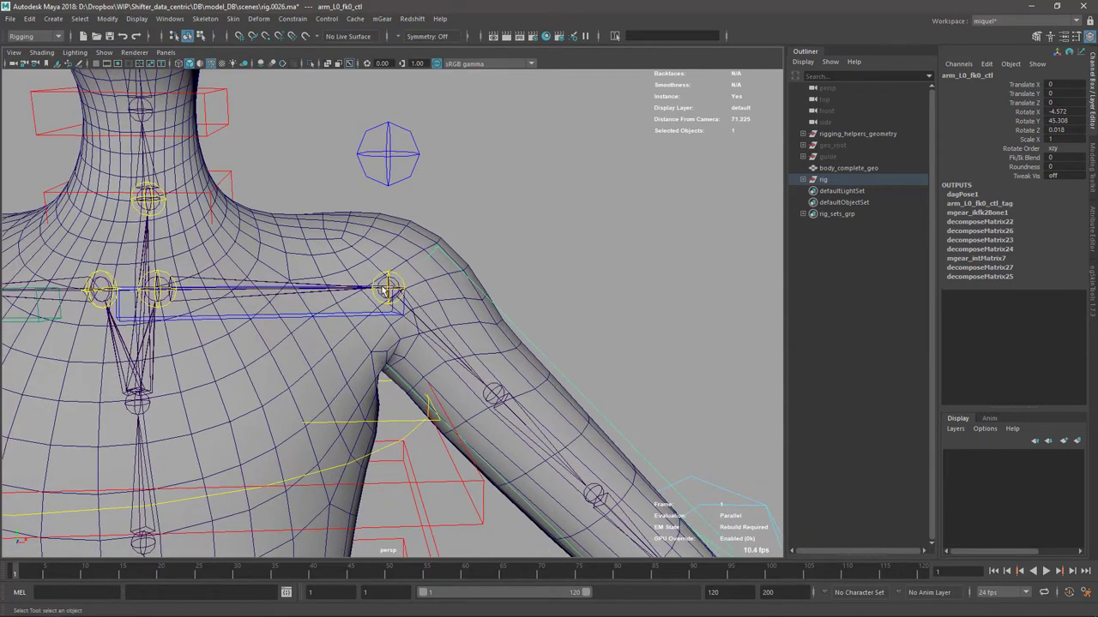
scroll(448, 321, up, 2)
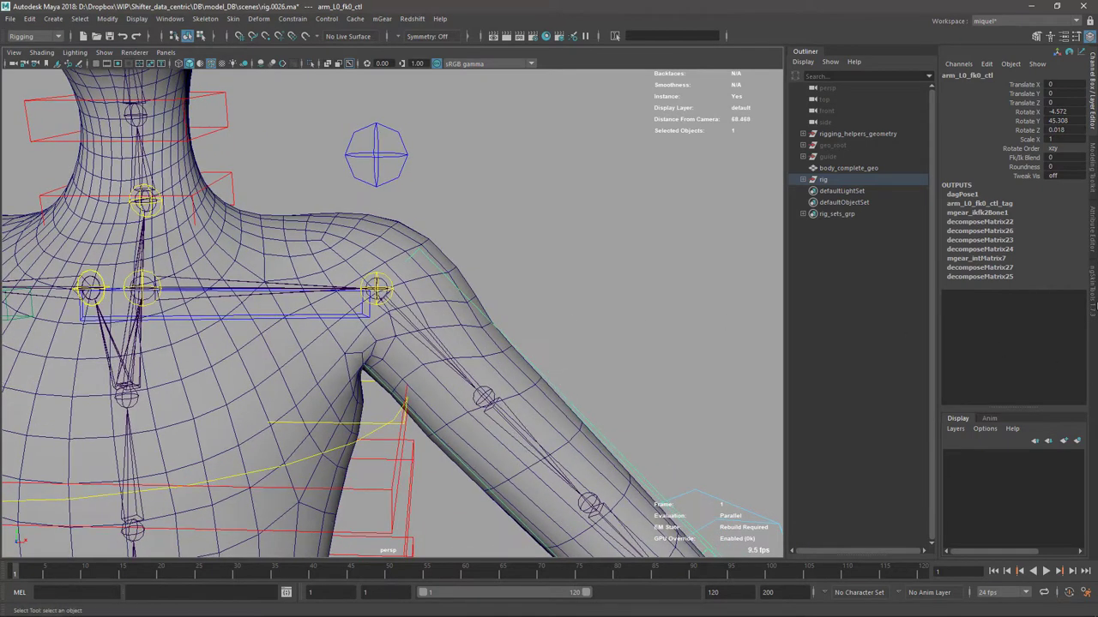
Filter the body mesh influences by blend_arm and start painting weights for blend_arm_L0_0_jnt
click(1092, 304)
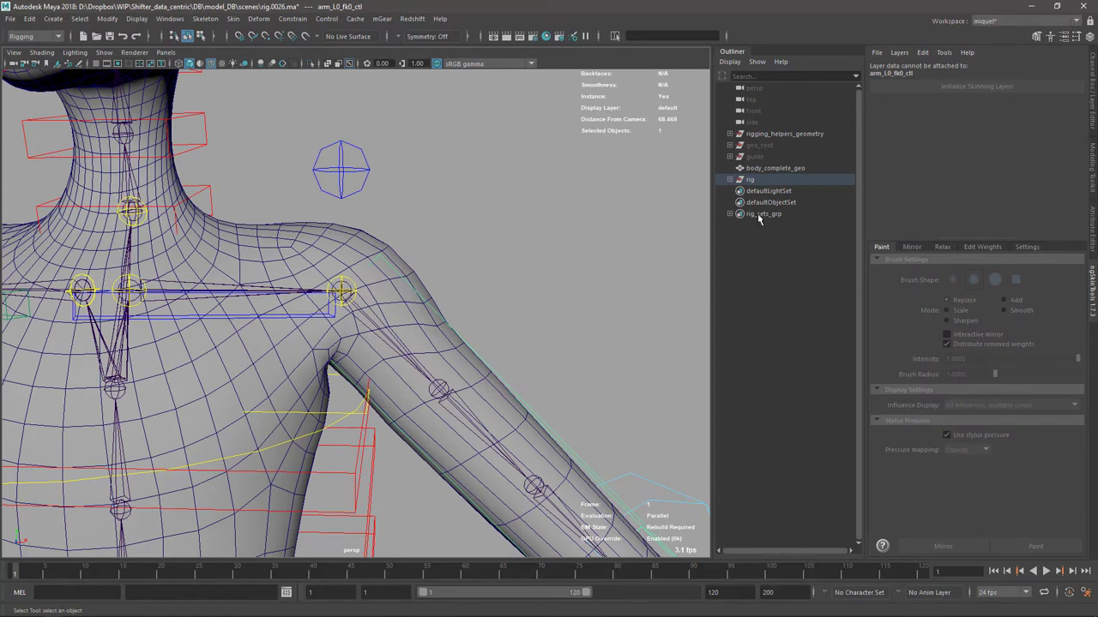
click(407, 308)
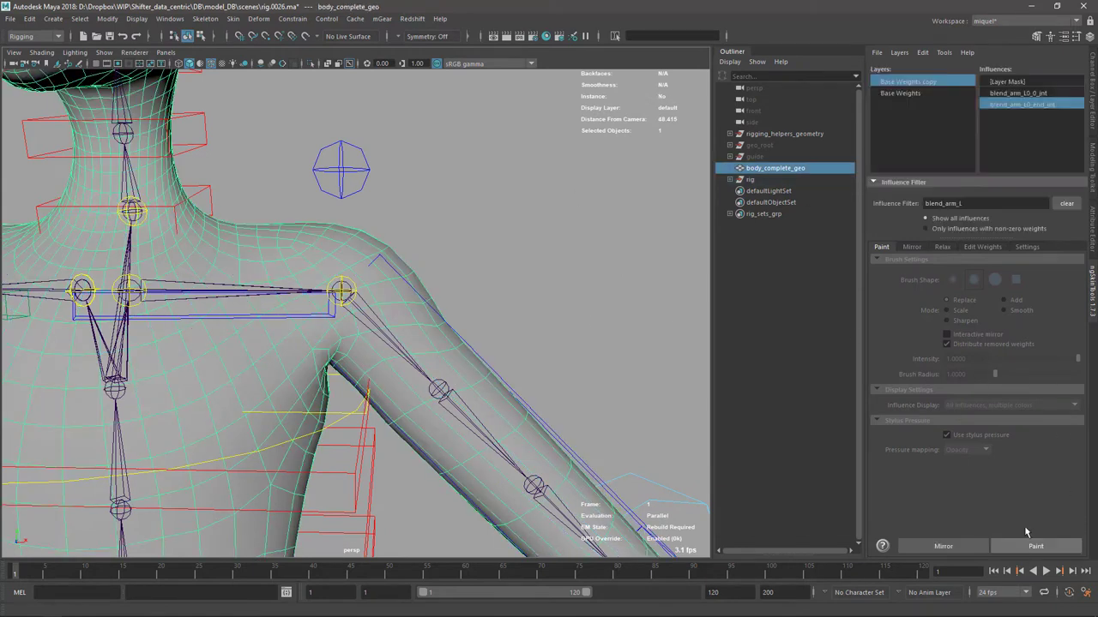
double_click(948, 204)
text(b)
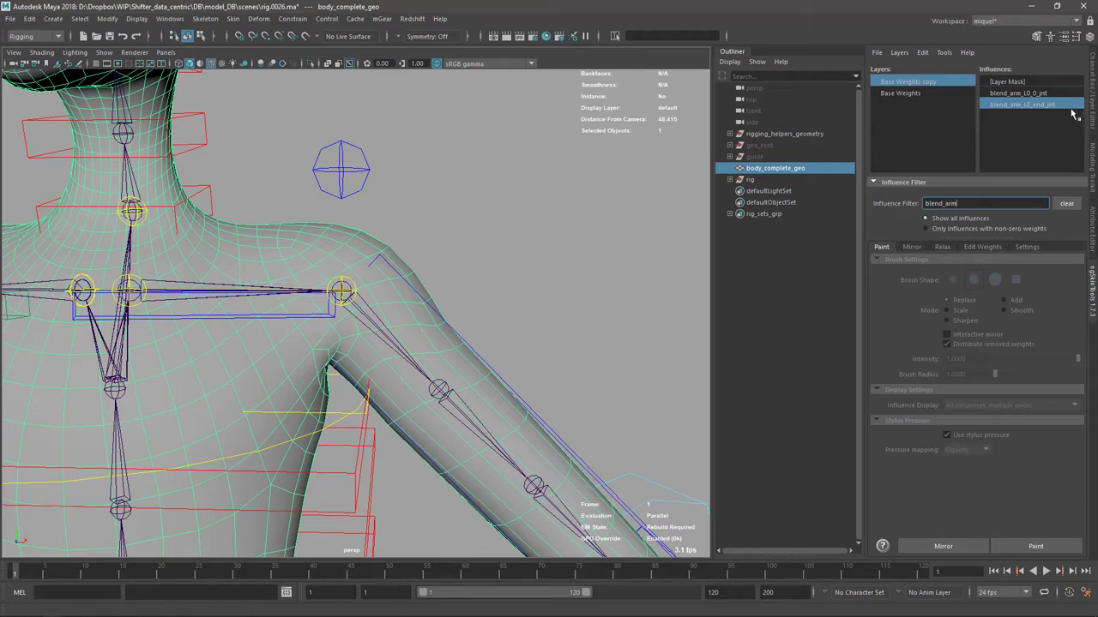
click(1026, 98)
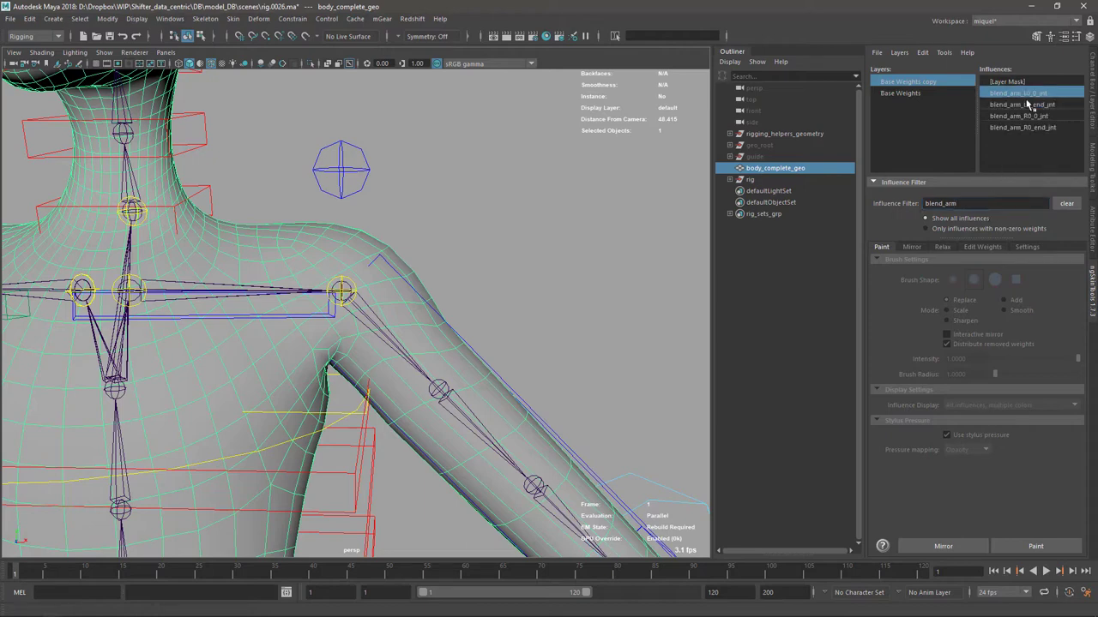
click(1036, 547)
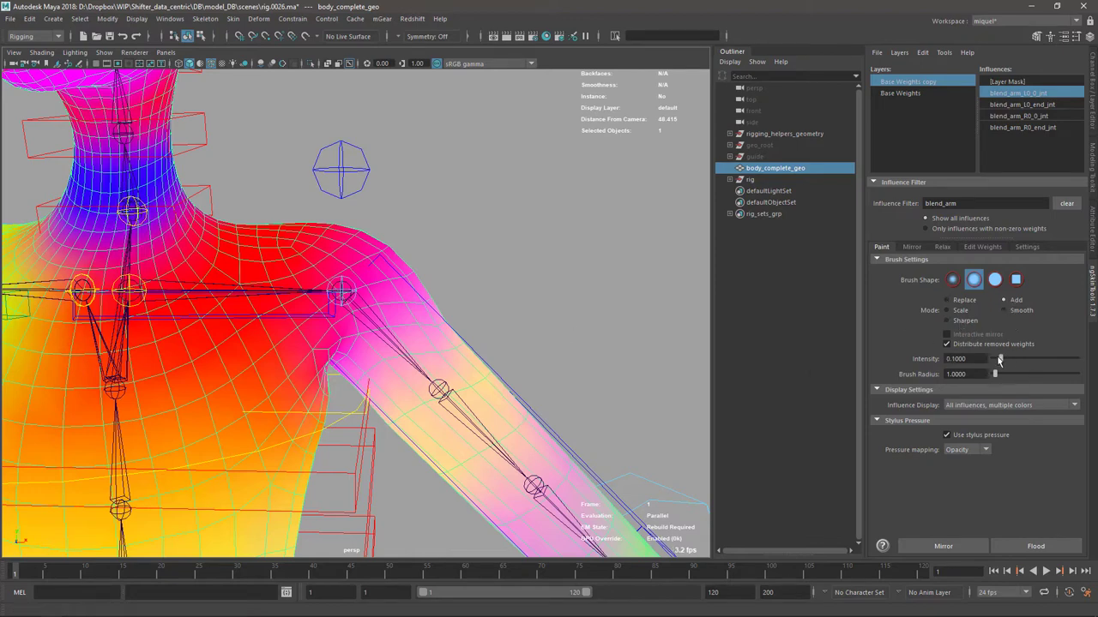
Paint blend_arm_L0_0_jnt weight onto the left shoulder in Add mode at intensity 0.1
mouse_move(468, 268)
alt+mouse_down()
mouse_move(437, 277)
mouse_move(434, 309)
mouse_move(424, 302)
alt+mouse_up()
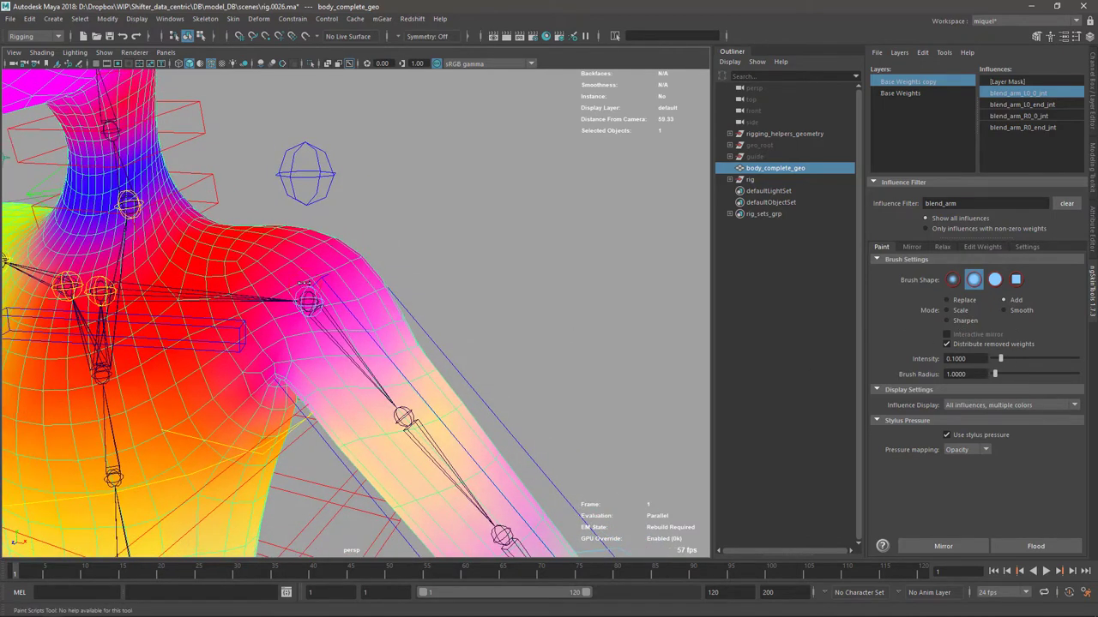
mouse_move(292, 300)
mouse_down()
mouse_move(354, 281)
mouse_move(294, 245)
mouse_move(345, 229)
mouse_up()
mouse_move(346, 229)
alt+mouse_down()
mouse_move(376, 256)
mouse_move(364, 184)
mouse_move(347, 204)
mouse_move(360, 196)
mouse_move(355, 253)
mouse_move(291, 281)
mouse_move(221, 292)
mouse_move(303, 261)
mouse_move(270, 296)
mouse_move(292, 338)
mouse_move(385, 298)
mouse_move(395, 260)
alt+mouse_up()
key(q)
Rotate arm_L0_fk0_ctl to bring the left arm down beside the body
click(472, 334)
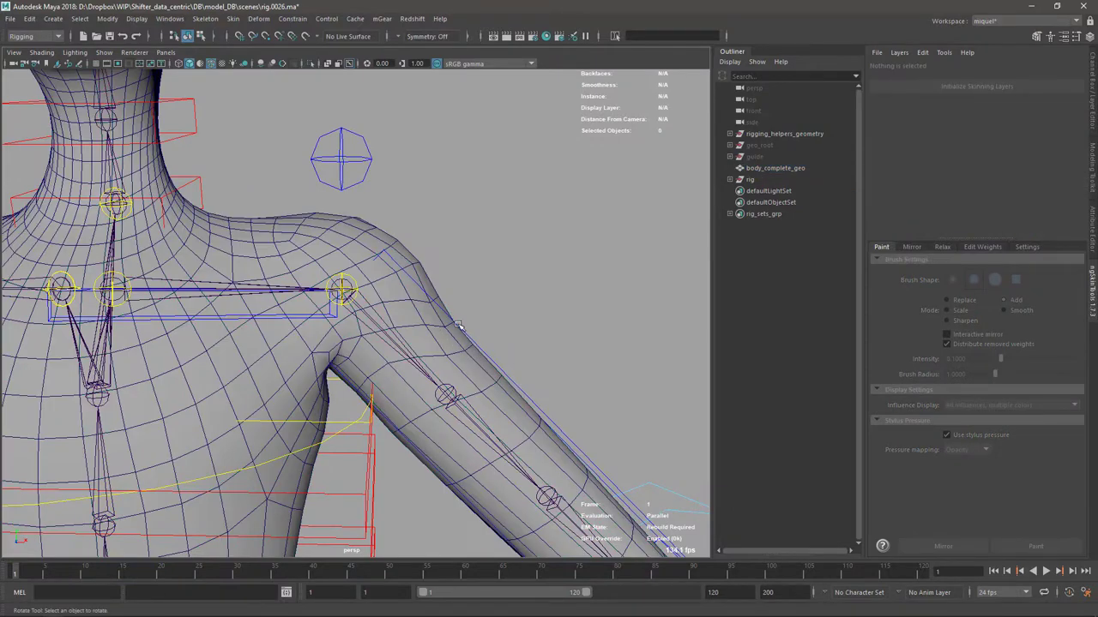
click(467, 343)
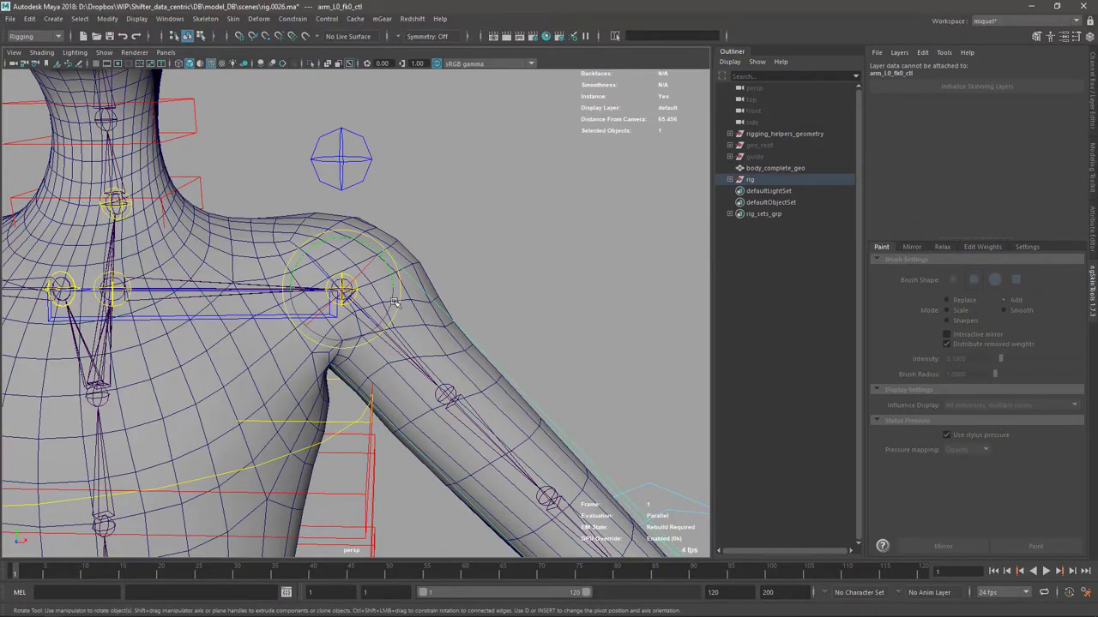
drag(290, 288, 306, 255)
Paint more blend_arm_L0_0_jnt weight around the left shoulder in Add mode with brush radius 2.8487 and intensity 0.1
mouse_move(416, 267)
alt+mouse_down()
mouse_move(274, 275)
mouse_move(285, 336)
mouse_move(484, 329)
mouse_move(575, 305)
alt+mouse_up()
click(282, 350)
click(1038, 552)
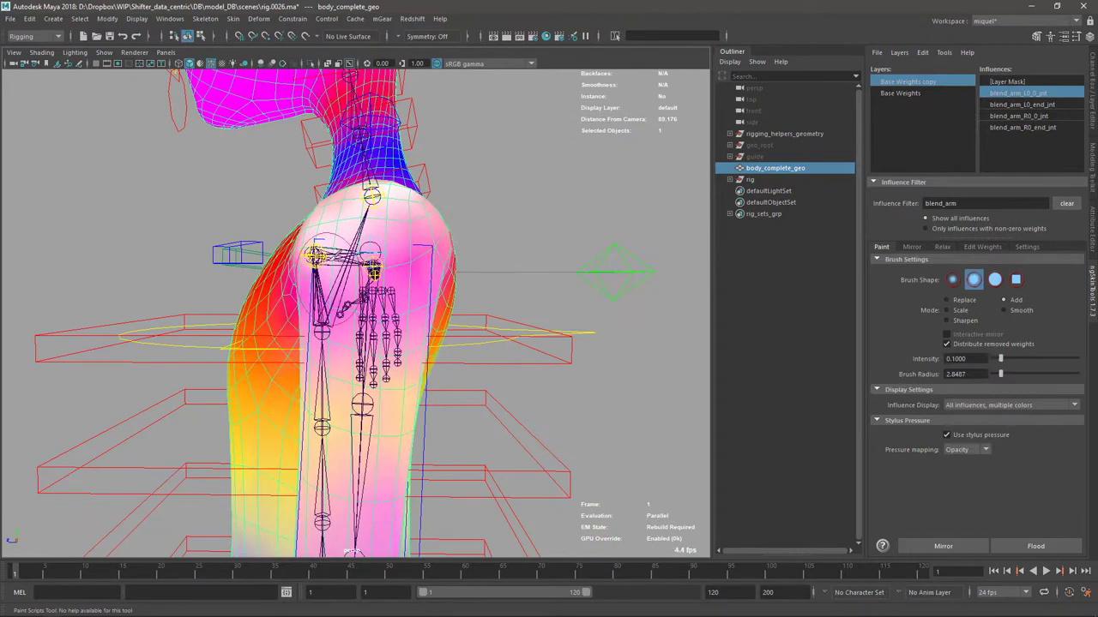
mouse_move(322, 288)
alt+mouse_down()
mouse_move(407, 311)
mouse_move(390, 318)
mouse_move(392, 225)
alt+mouse_up()
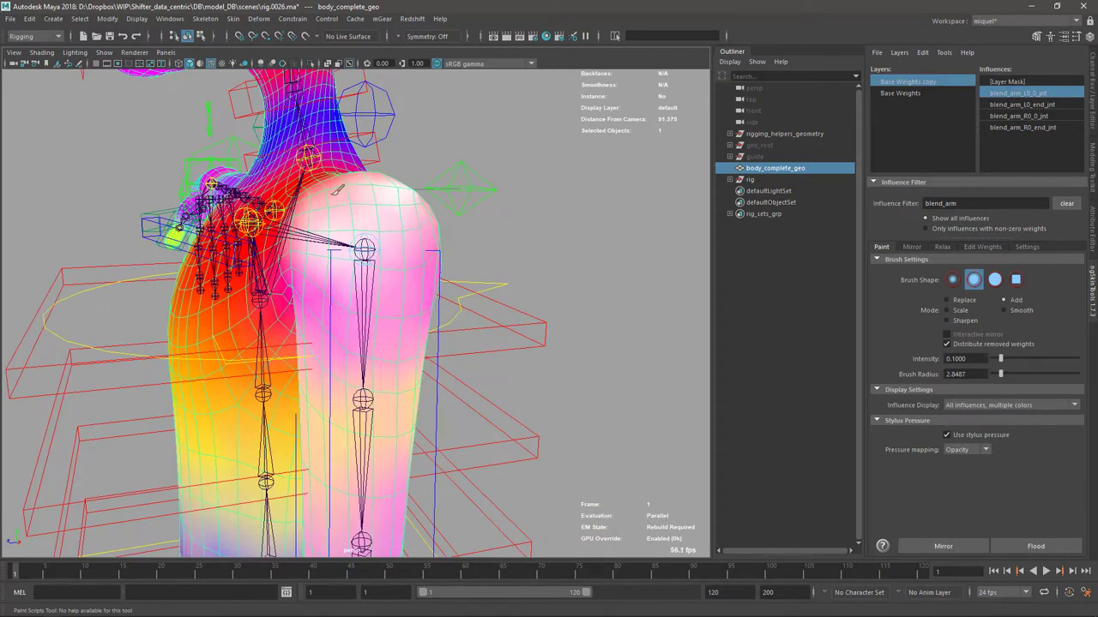
alt+drag(337, 190, 403, 253)
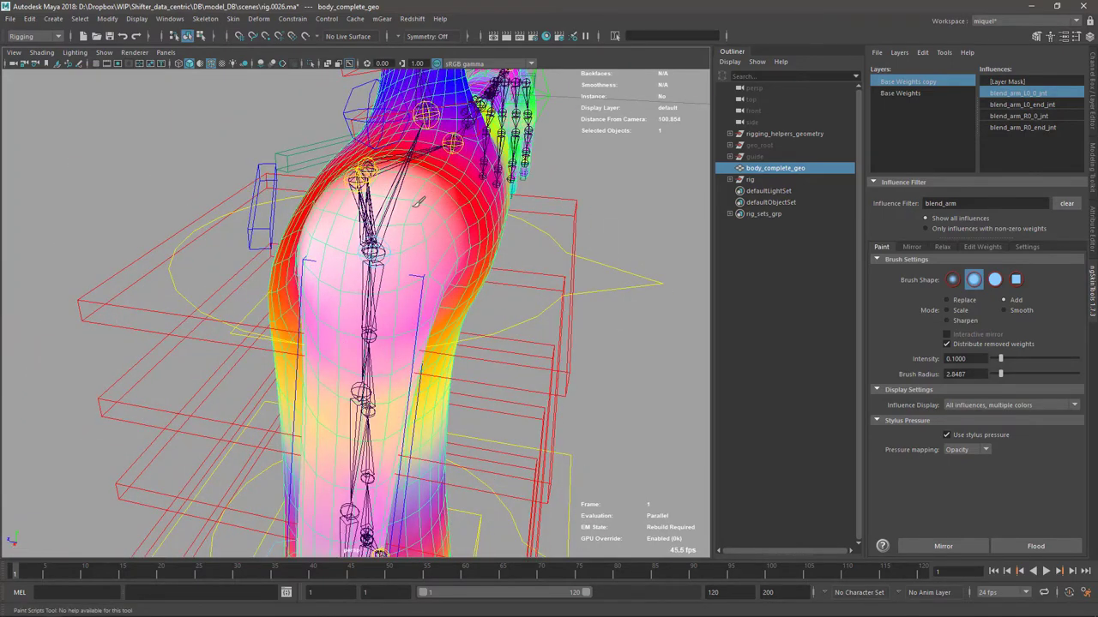
alt+drag(353, 214, 351, 220)
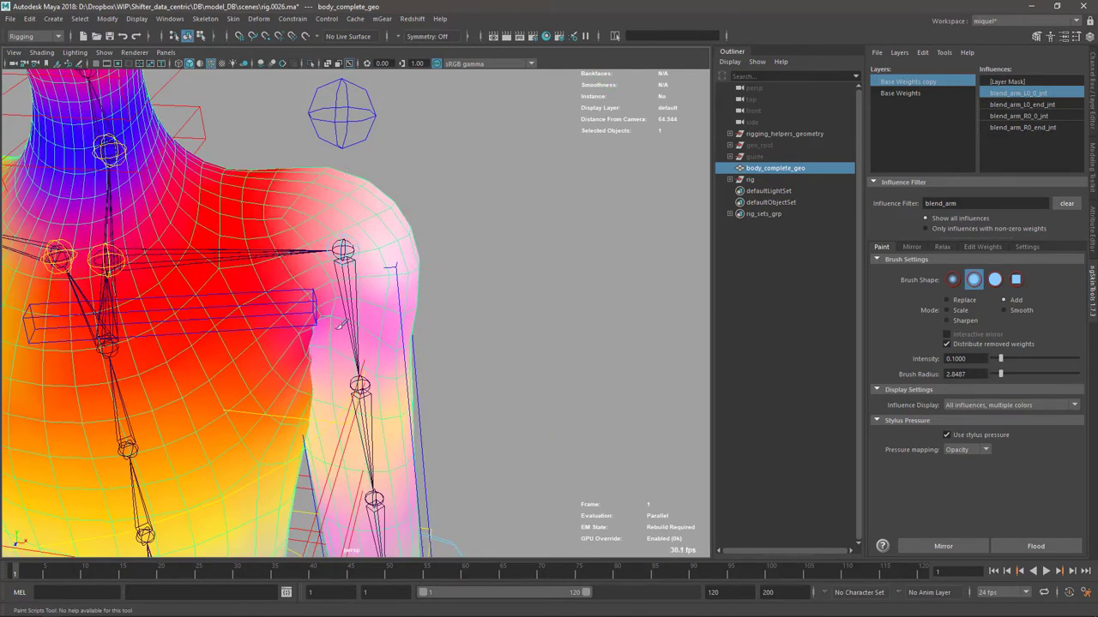
mouse_move(447, 308)
alt+mouse_down()
mouse_move(420, 306)
mouse_move(441, 324)
alt+mouse_up()
key(q)
click(441, 325)
Set the Fk/Ik Blend of arm_R0_mid_ctl to 0 so the right arm uses FK
alt+middle_drag(440, 325, 642, 291)
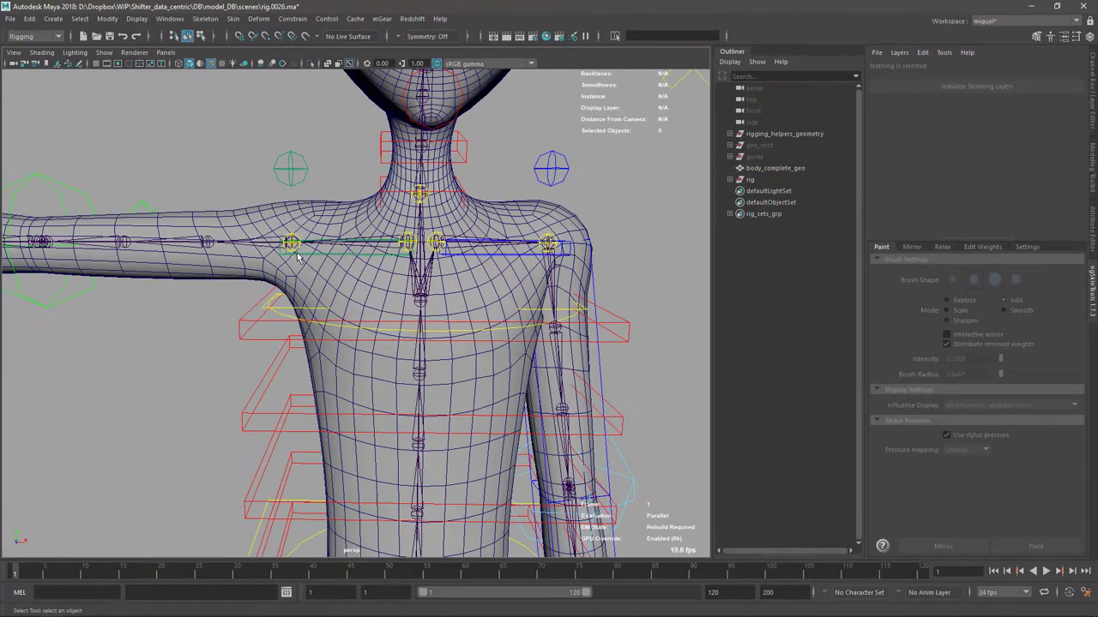
alt+right_drag(197, 295, 125, 299)
click(136, 302)
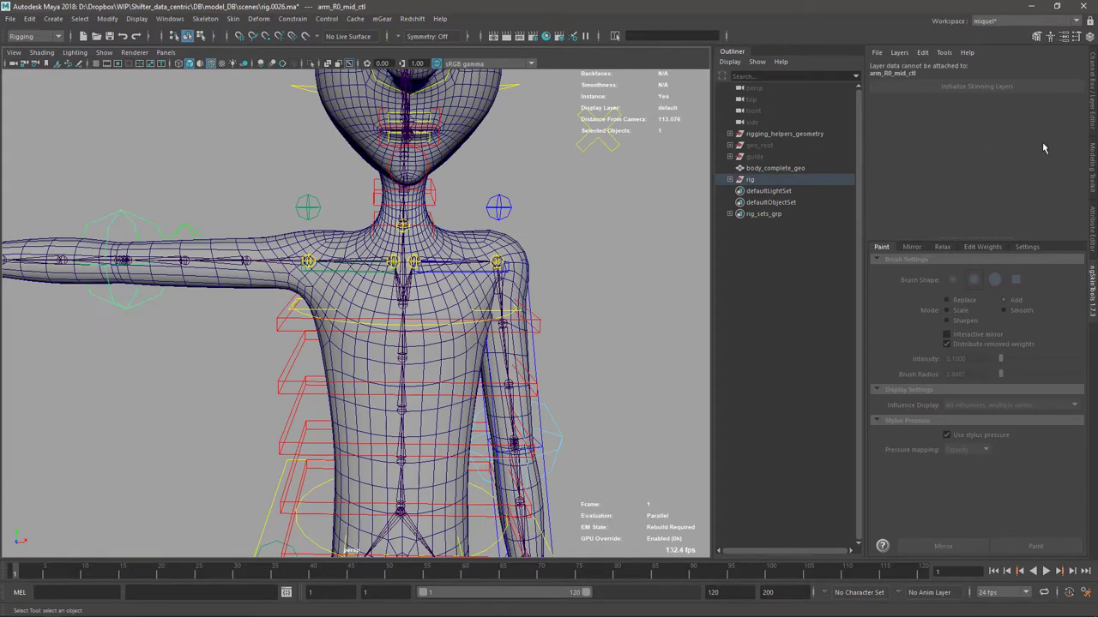
click(1092, 100)
click(1026, 158)
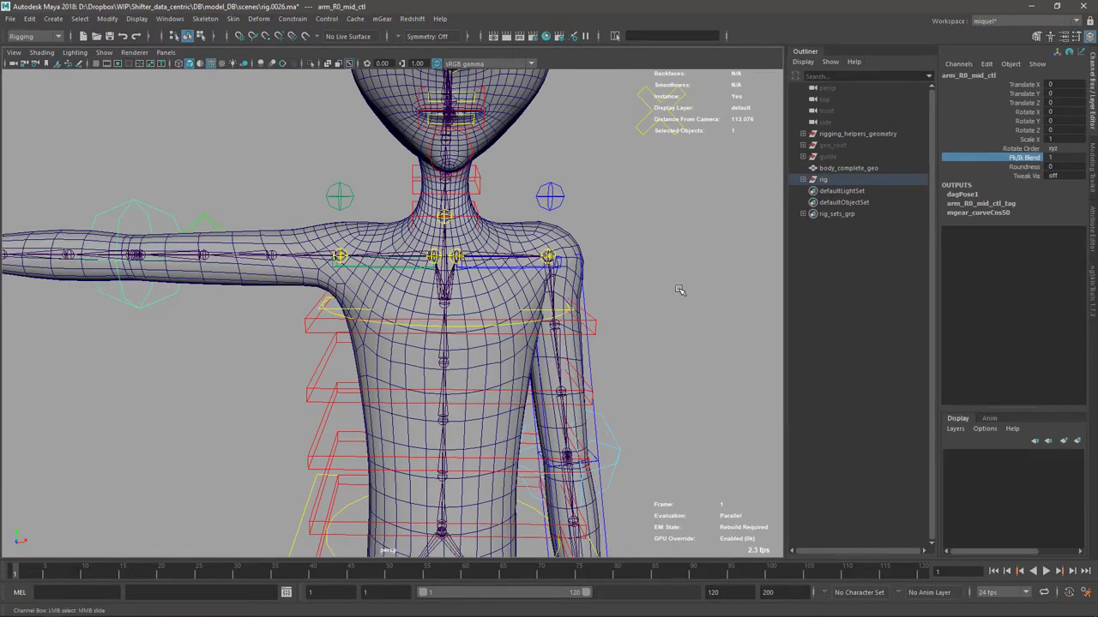
middle_drag(679, 290, 348, 297)
Rotate arm_R0_fk0_ctl about 89 degrees in Y to lower the right arm for comparing both shoulders
click(258, 240)
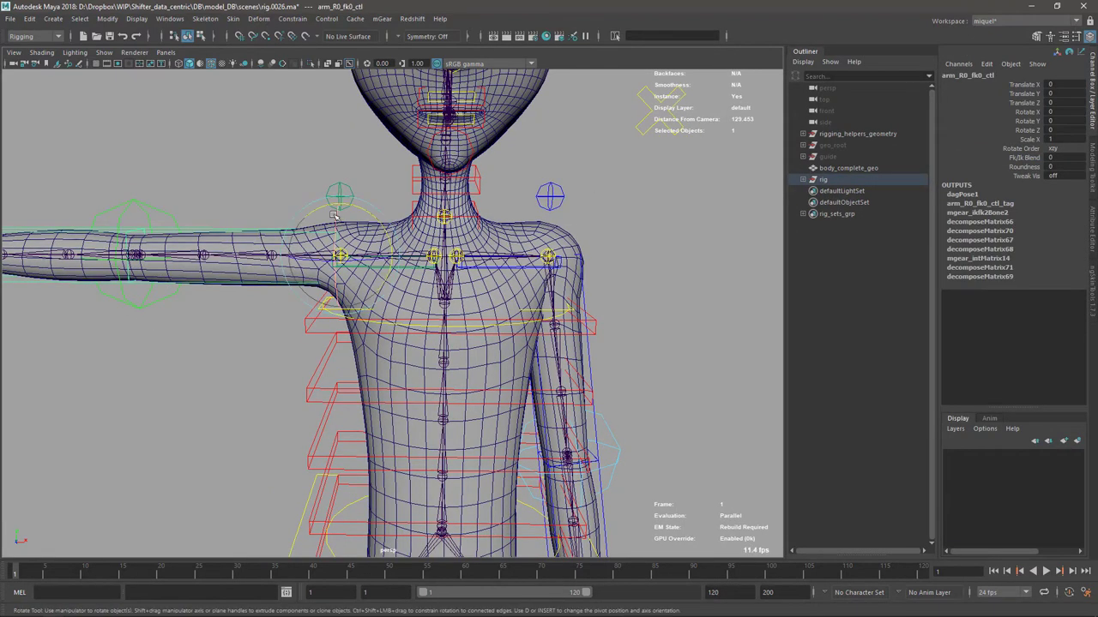
drag(369, 214, 275, 203)
scroll(469, 292, down, 3)
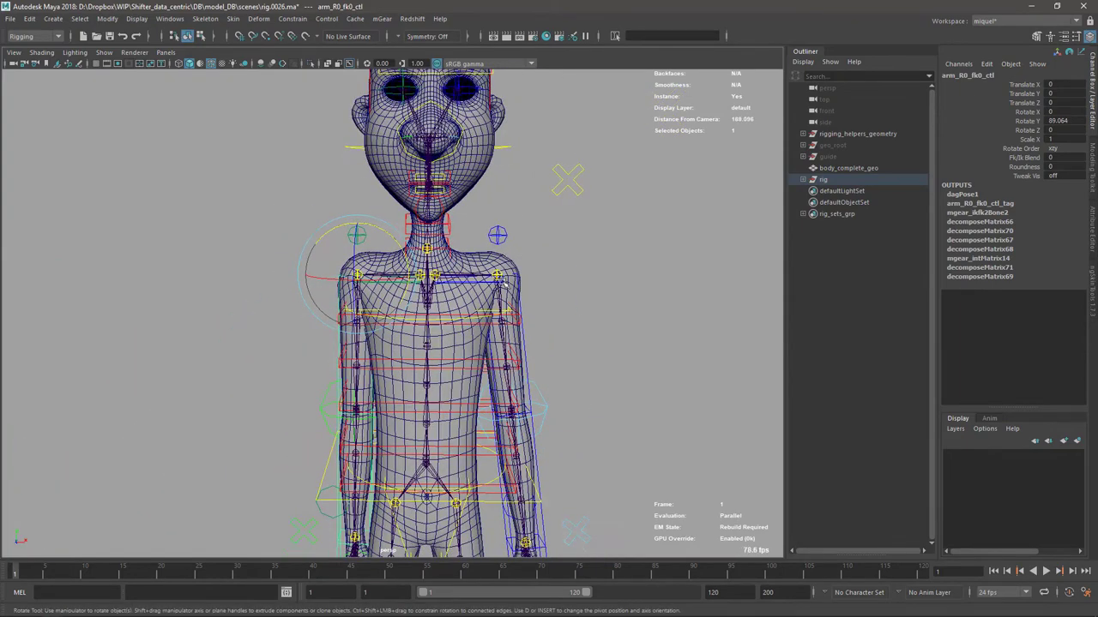
Rotate shoulder_L0_ctl about -34 degrees in Y to raise the left shoulder
alt+drag(463, 268, 399, 279)
alt+right_drag(399, 279, 386, 298)
alt+drag(386, 299, 412, 305)
alt+right_drag(412, 304, 417, 333)
key(q)
click(421, 336)
key(alt+Tab)
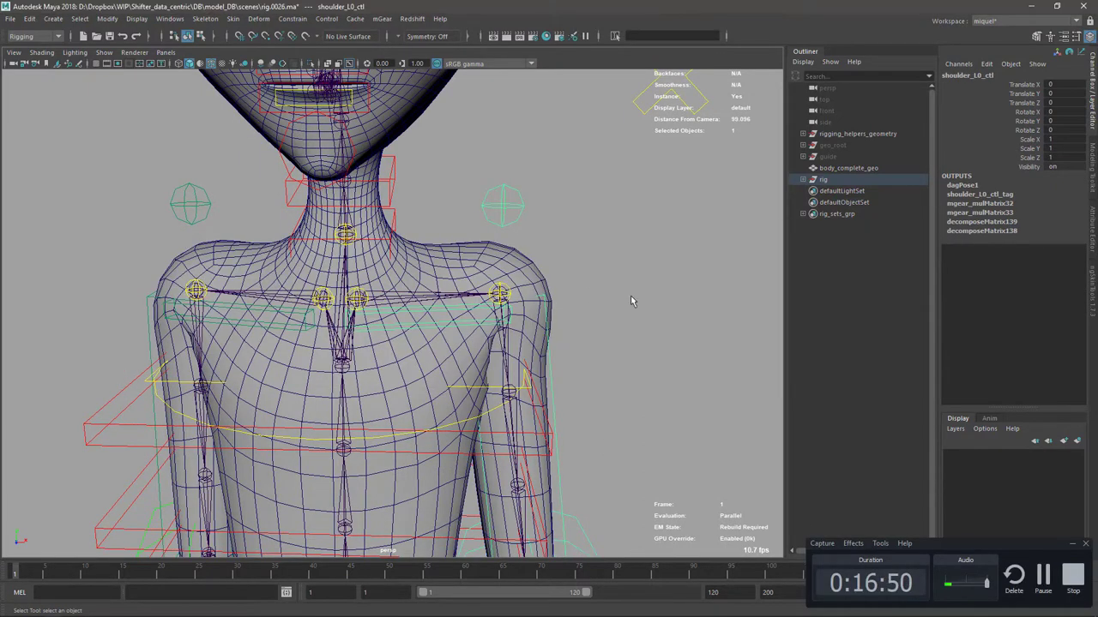
click(1070, 544)
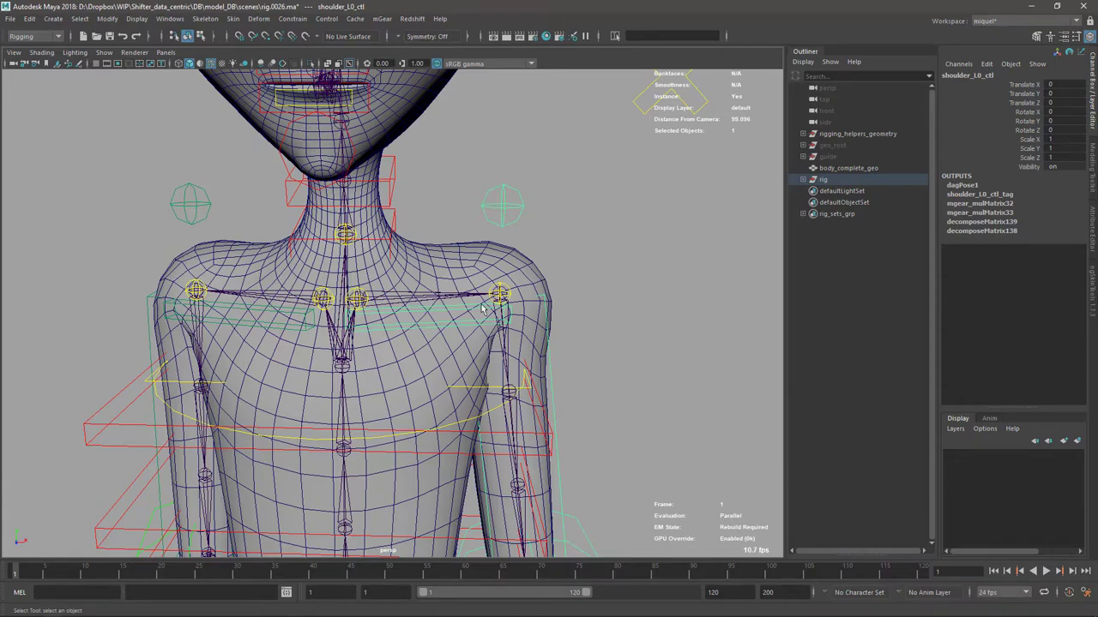
scroll(483, 304, up, 3)
key(e)
drag(367, 253, 337, 228)
key(q)
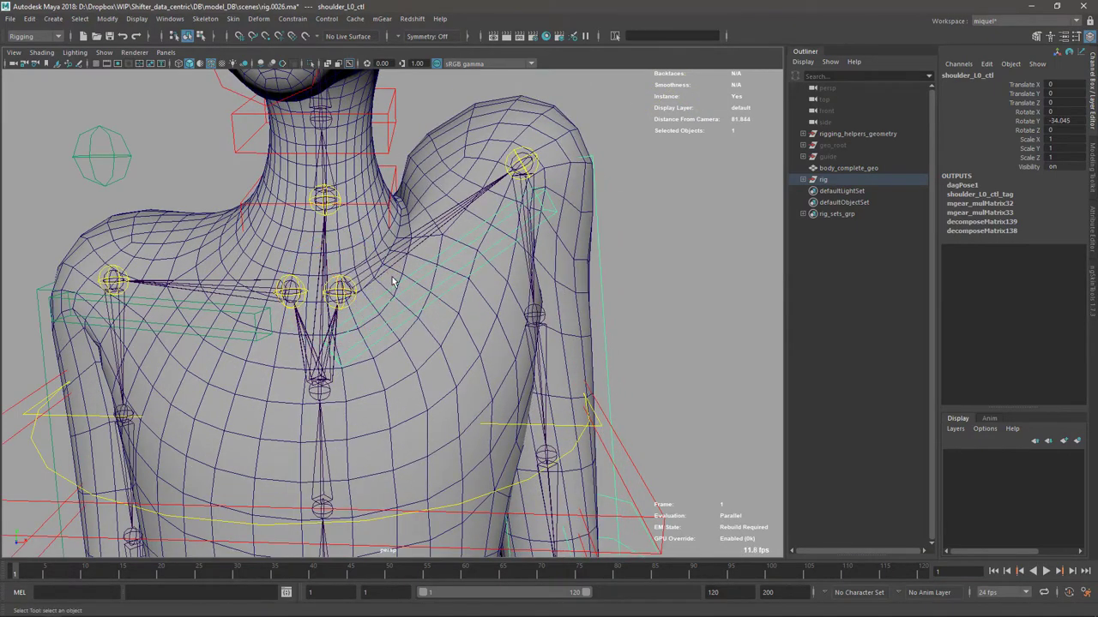
Filter the influences of body_complete_geo by "blend_sho" and start weight painting with blend_shoulder_L0_shoulder_jnt
scroll(388, 240, up, 2)
click(343, 300)
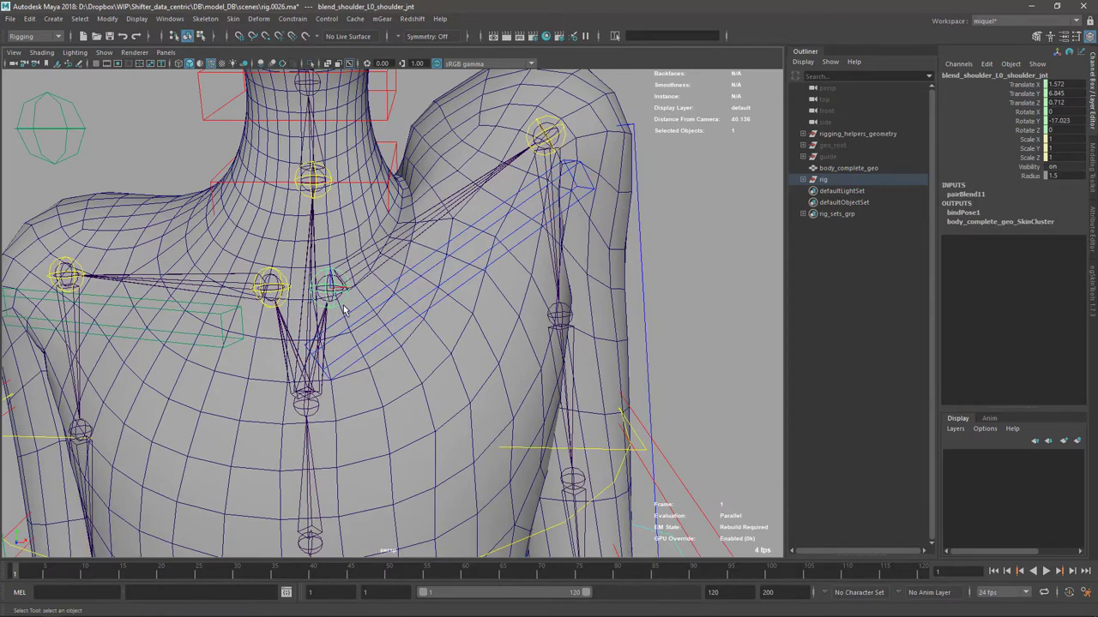
click(504, 374)
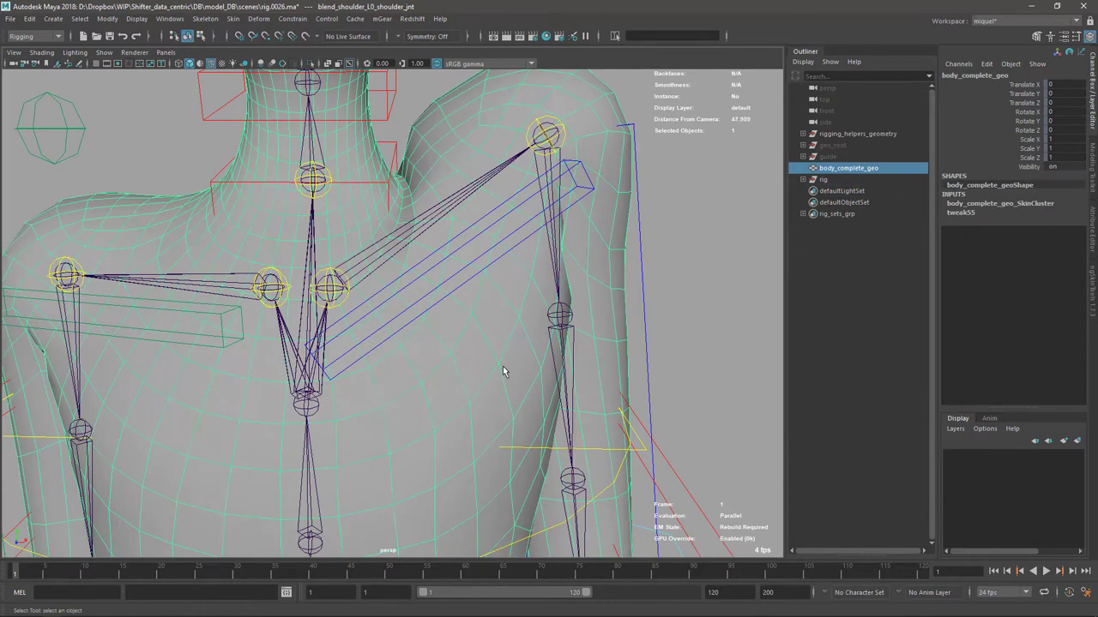
click(1091, 295)
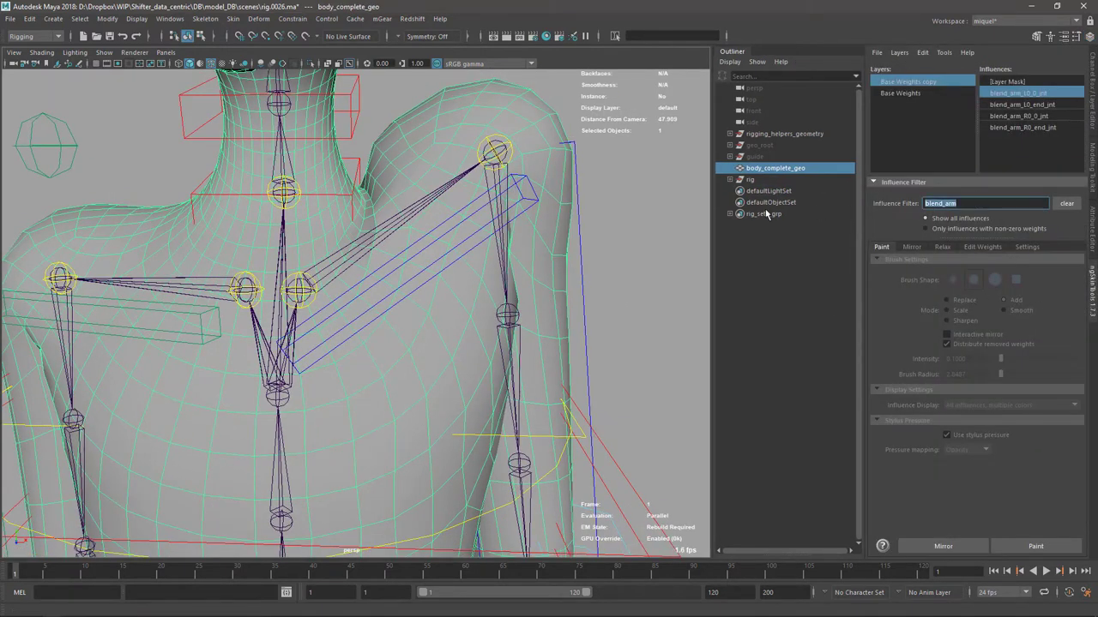
text(blend_)
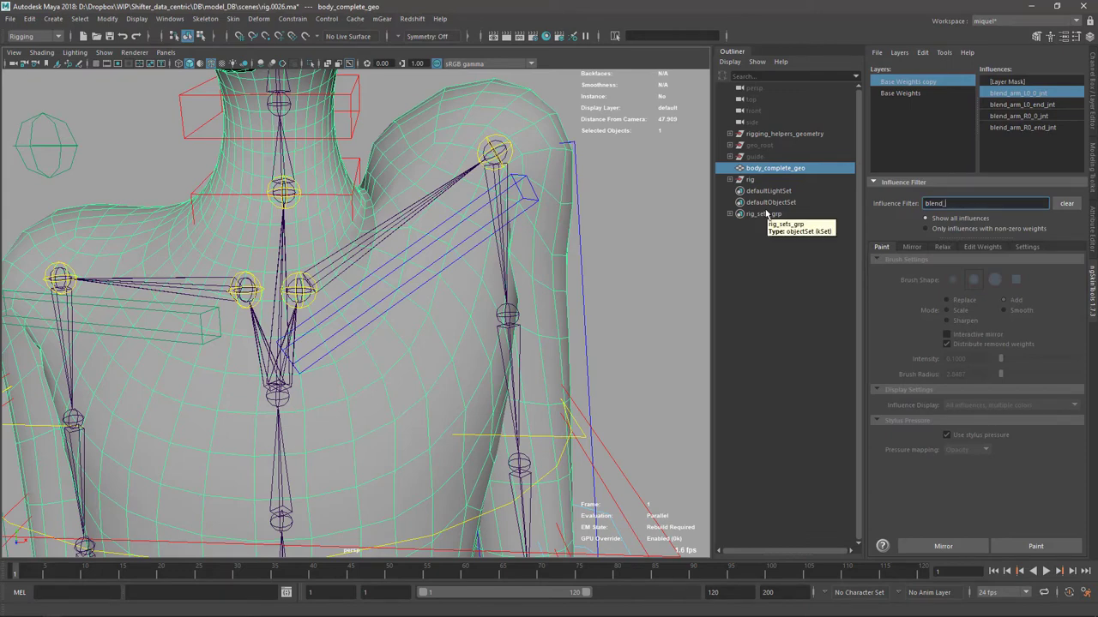
text(sho)
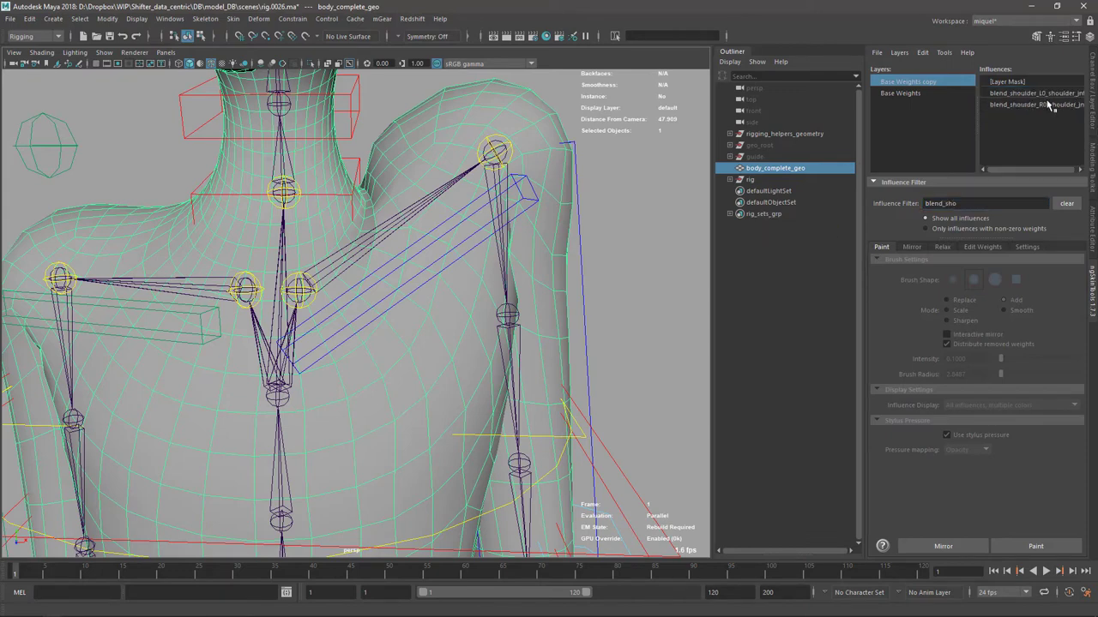
click(1039, 99)
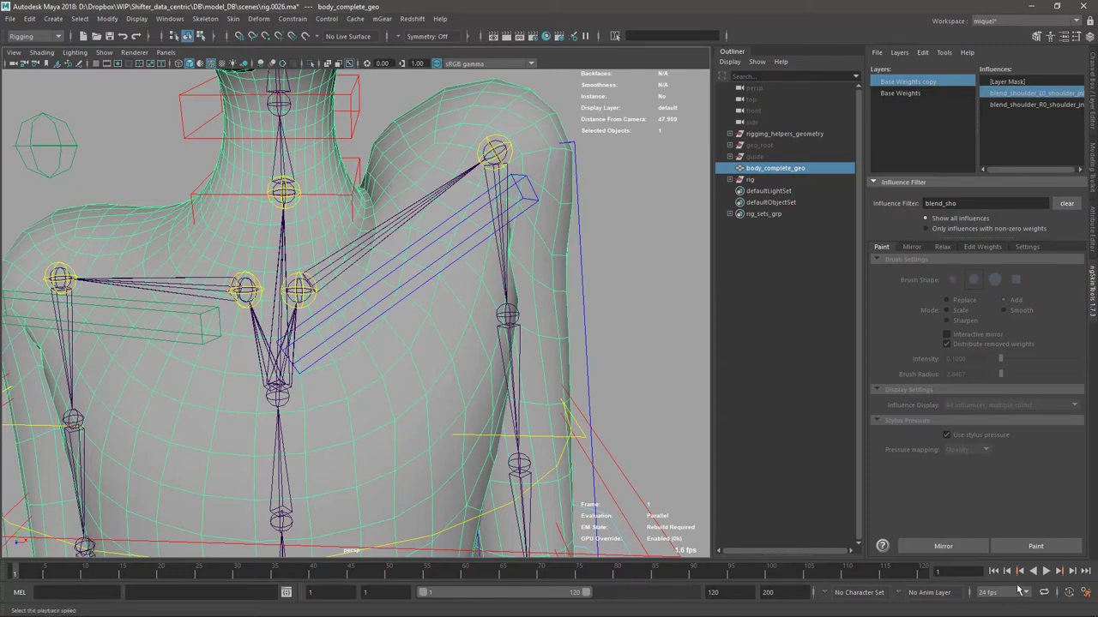
click(1018, 552)
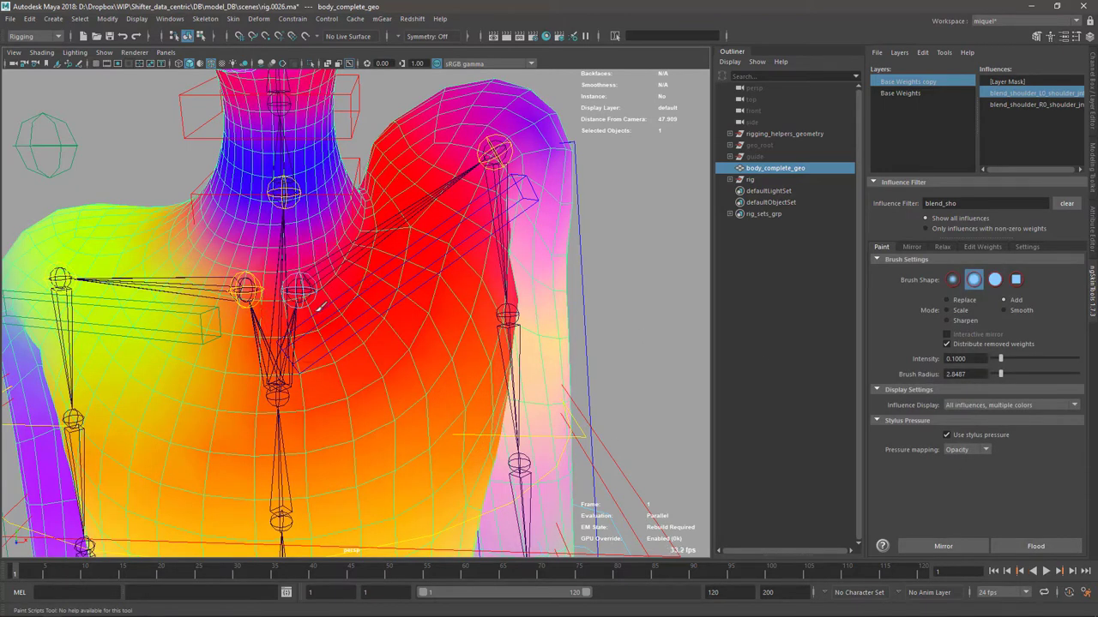
Flood blend_shoulder_L0_shoulder_jnt weight in Add mode at intensity 0.068 on an expanding vertex selection at the left neck base, undoing the last operations
key(q)
key(F10)
mouse_move(624, 210)
alt+mouse_down()
mouse_move(349, 238)
mouse_move(388, 222)
mouse_move(360, 223)
alt+mouse_up()
double_click(380, 222)
ctrl+right_drag(420, 231, 369, 234)
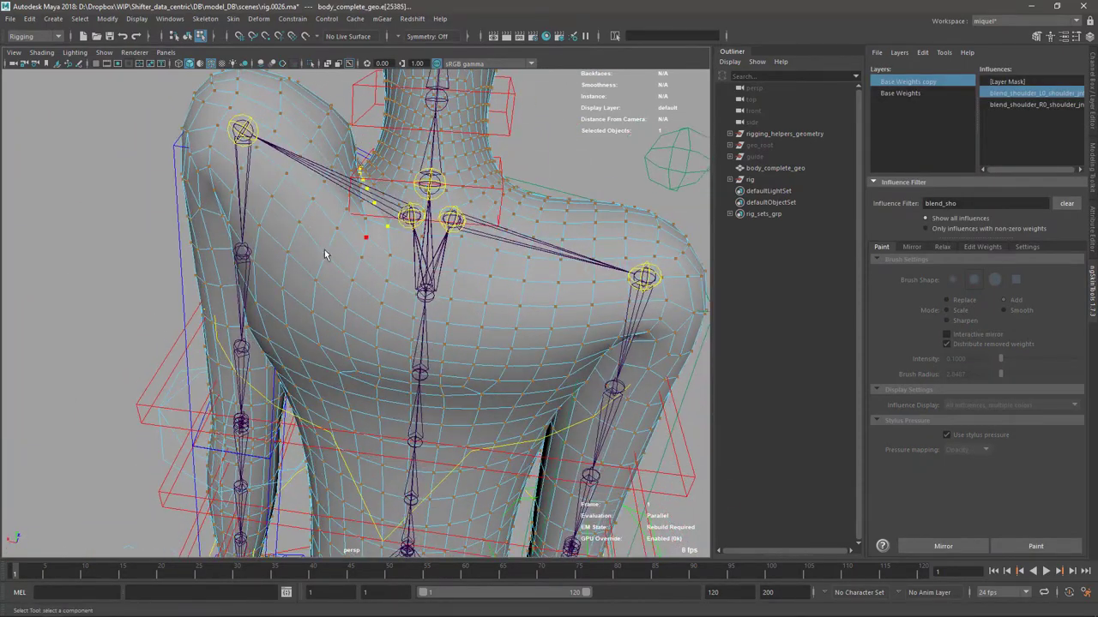
alt+drag(324, 254, 517, 257)
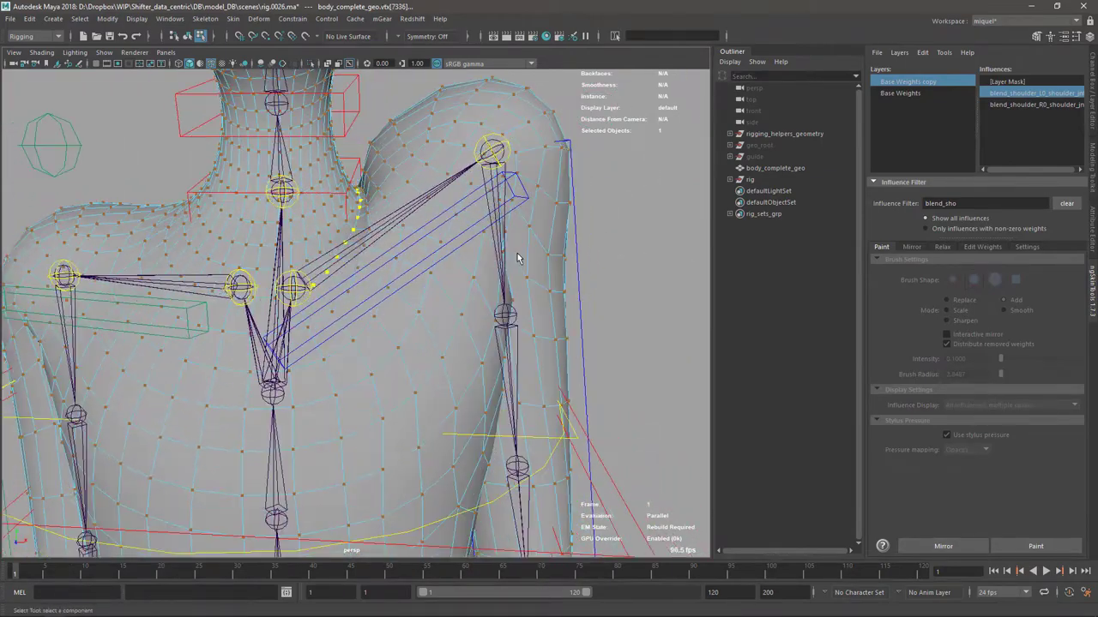
click(1035, 548)
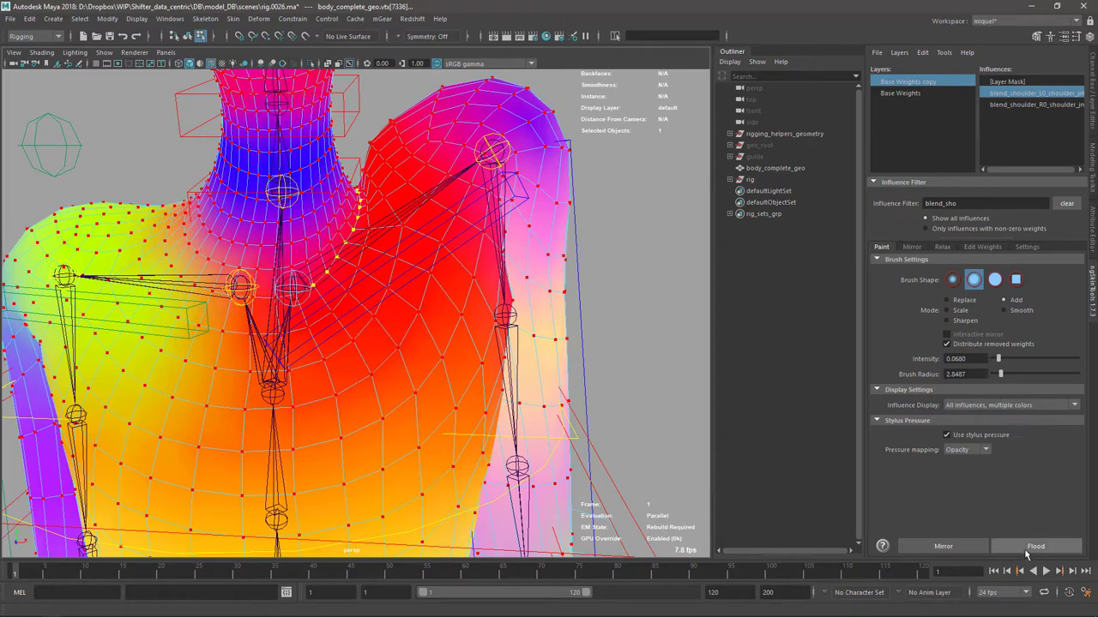
click(1030, 555)
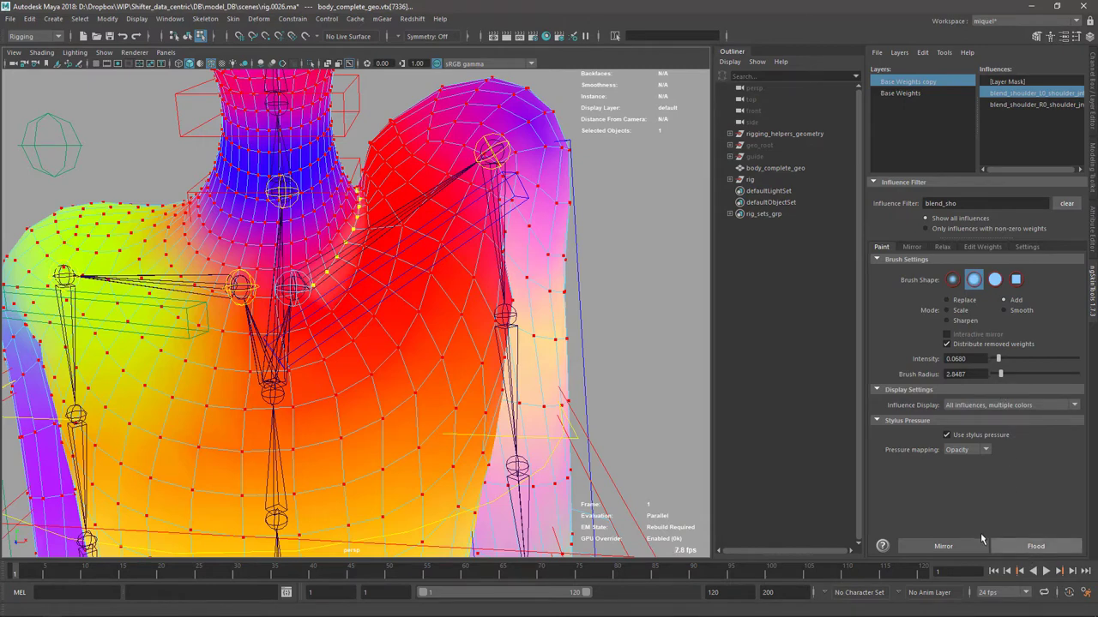
key(shift+period)
click(1025, 550)
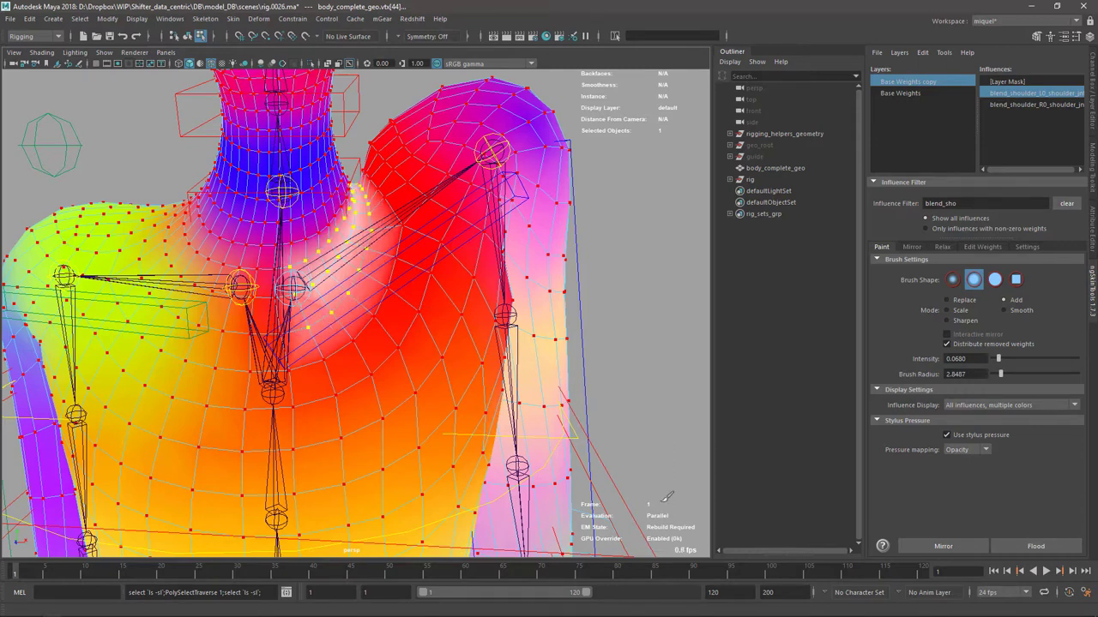
key(ctrl+z)
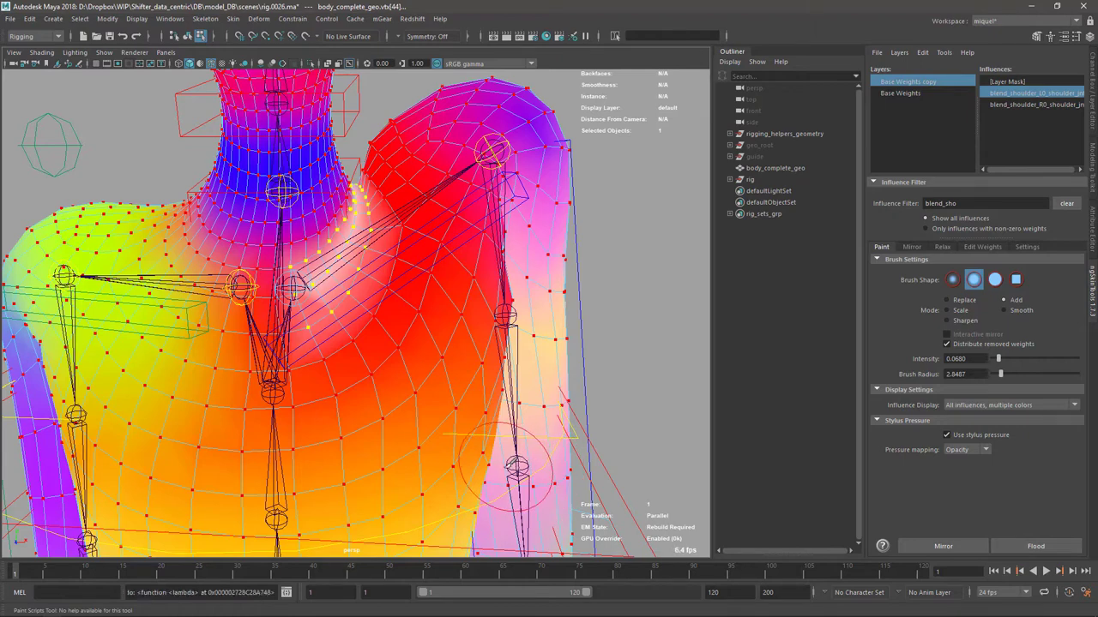
key(ctrl+z)
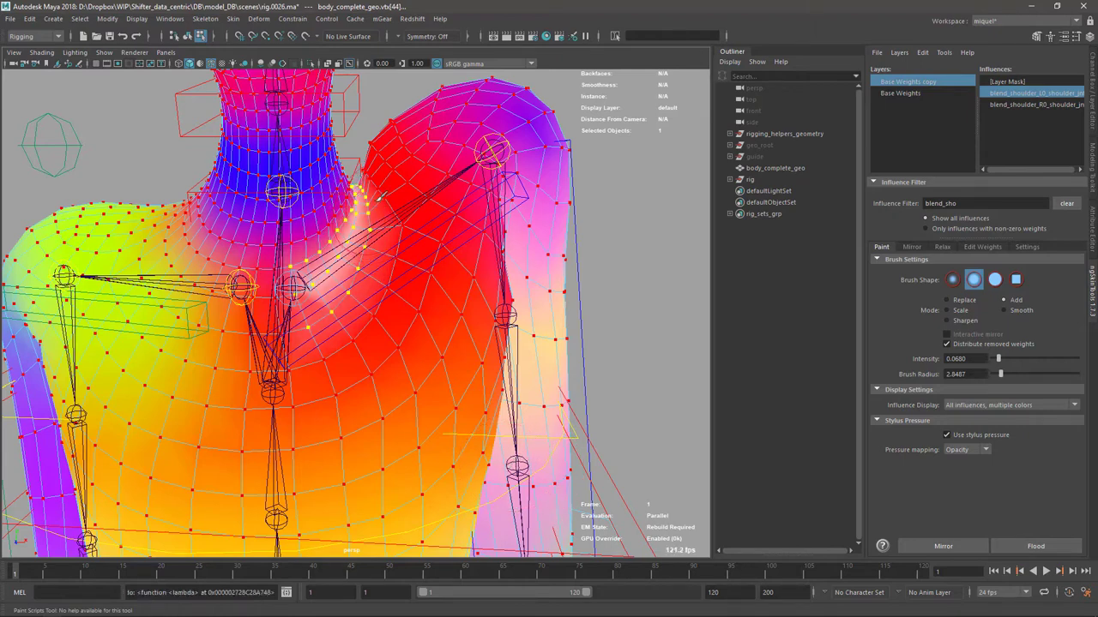
Paint more blend_shoulder_L0_shoulder_jnt weight between the neck and left shoulder in Add mode with intensity 0.068 and brush radius 2.8487
key(F8)
alt+drag(473, 206, 438, 223)
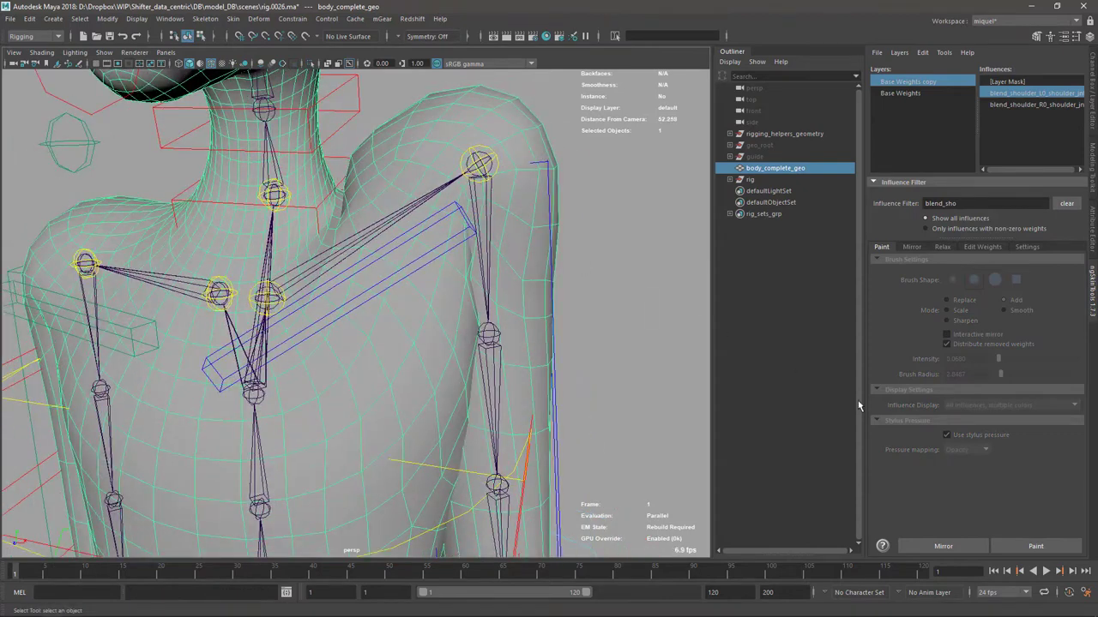
click(1026, 547)
drag(341, 218, 353, 187)
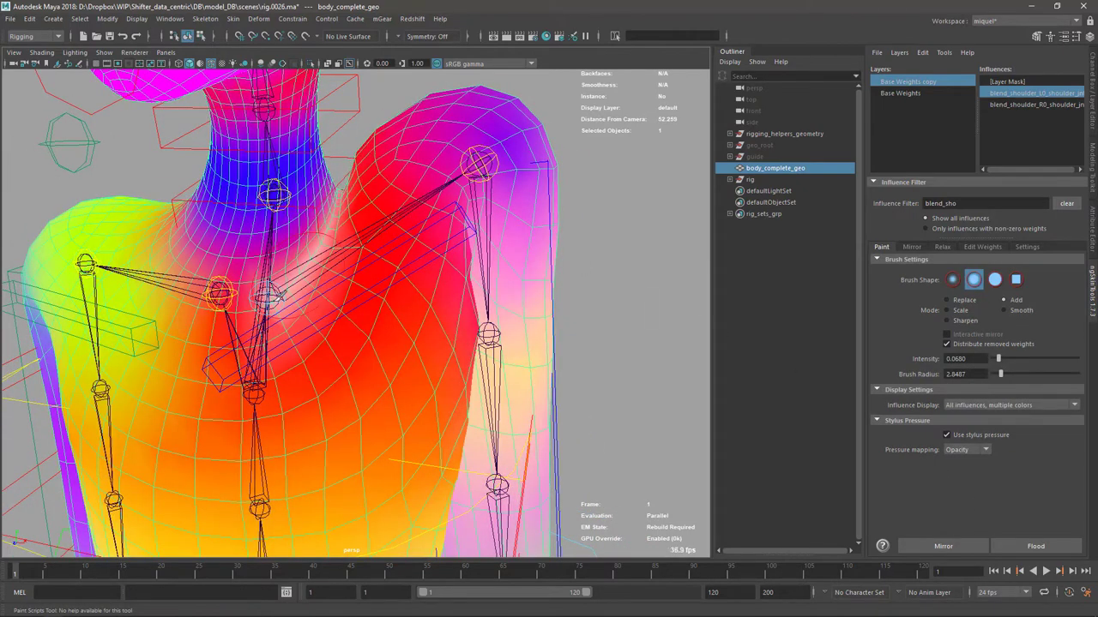
drag(290, 290, 307, 268)
mouse_move(365, 238)
alt+mouse_down()
mouse_move(378, 216)
mouse_move(378, 236)
alt+mouse_up()
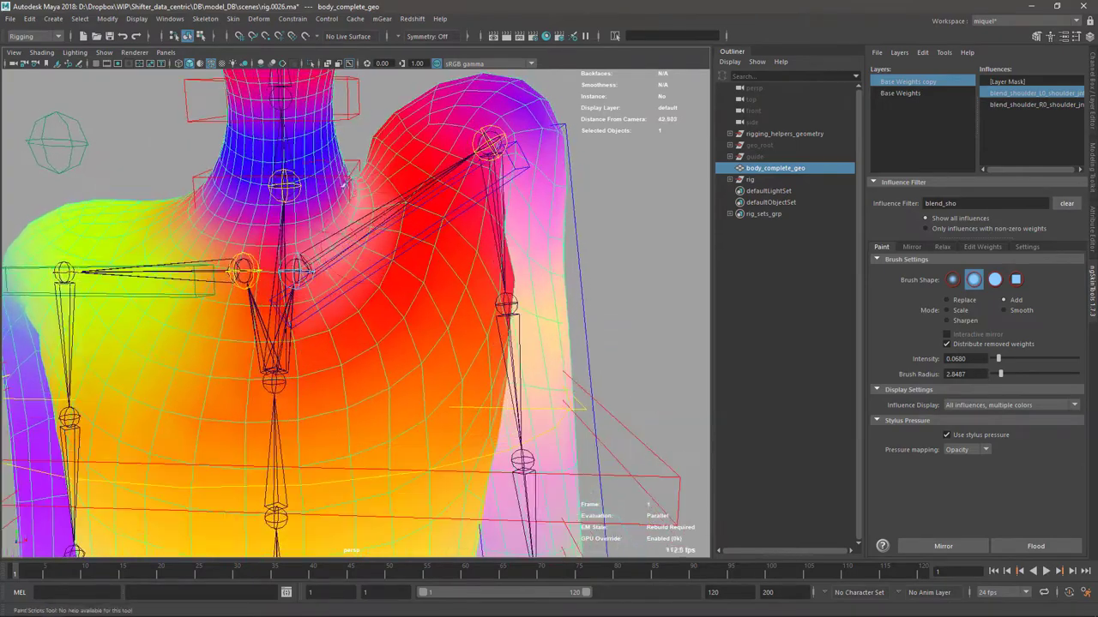
alt+right_drag(426, 233, 405, 230)
alt+drag(404, 230, 408, 225)
key(q)
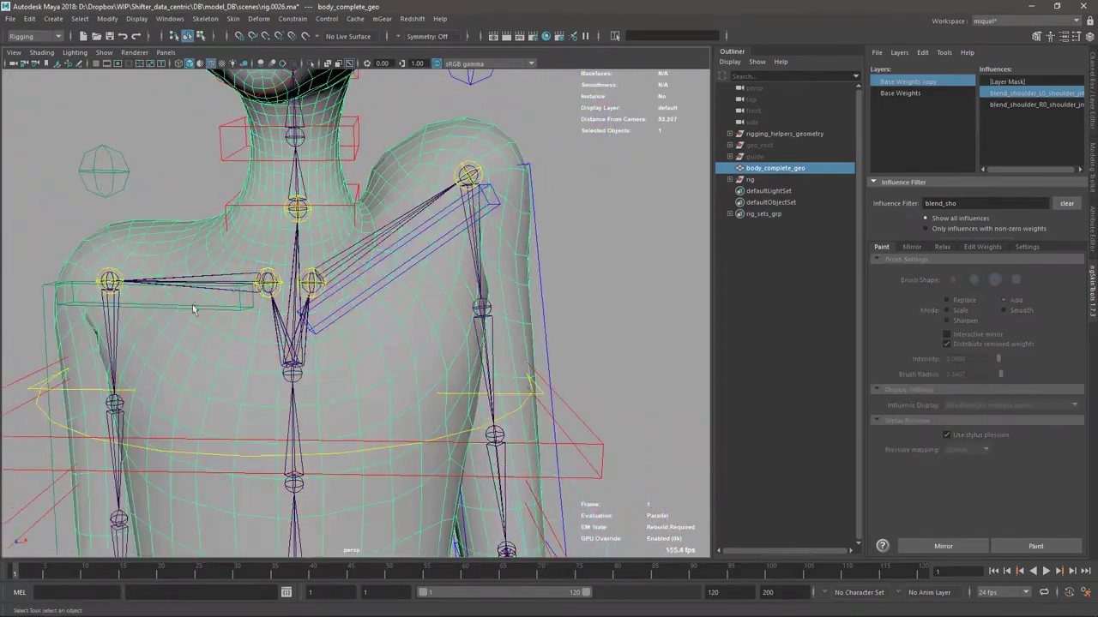
Rotate shoulder_R0_ctl to raise the right shoulder for comparison with the left one
click(204, 310)
key(e)
drag(294, 242, 179, 261)
alt+middle_drag(179, 260, 177, 273)
alt+right_drag(178, 273, 220, 274)
key(q)
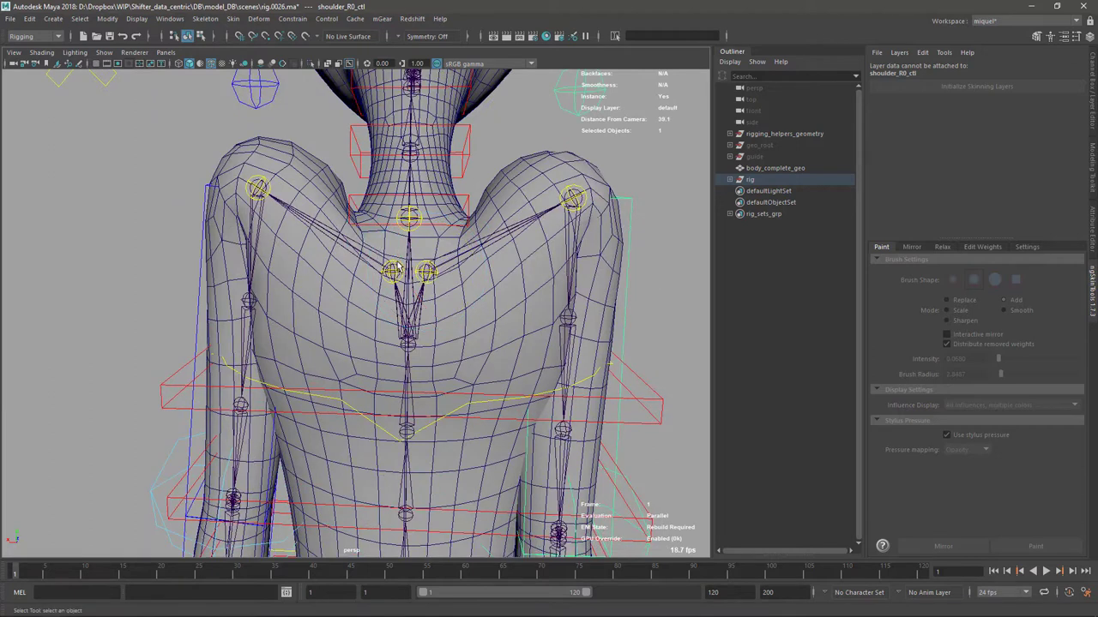
Try moving blend_shoulder_L0_shoulder_jnt upward to test its influence, and undo the move
click(393, 270)
key(w)
drag(393, 271, 396, 243)
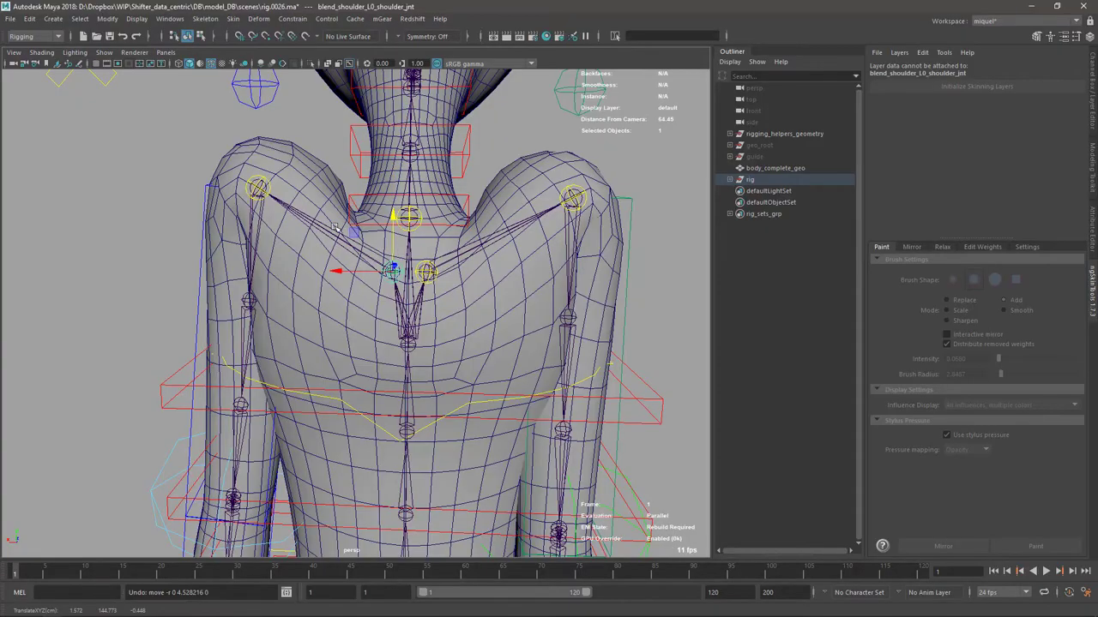
Reset shoulder_L0_ctl and shoulder_R0_ctl together to their default pose
alt+drag(396, 242, 482, 322)
alt+right_drag(482, 322, 488, 323)
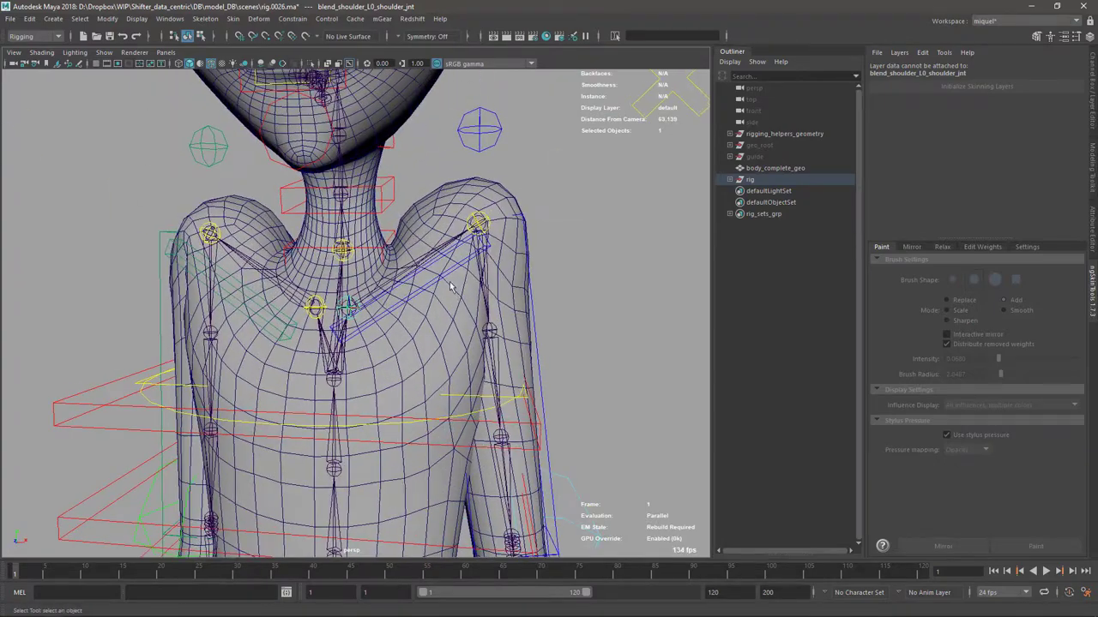
click(447, 274)
shift+click(272, 314)
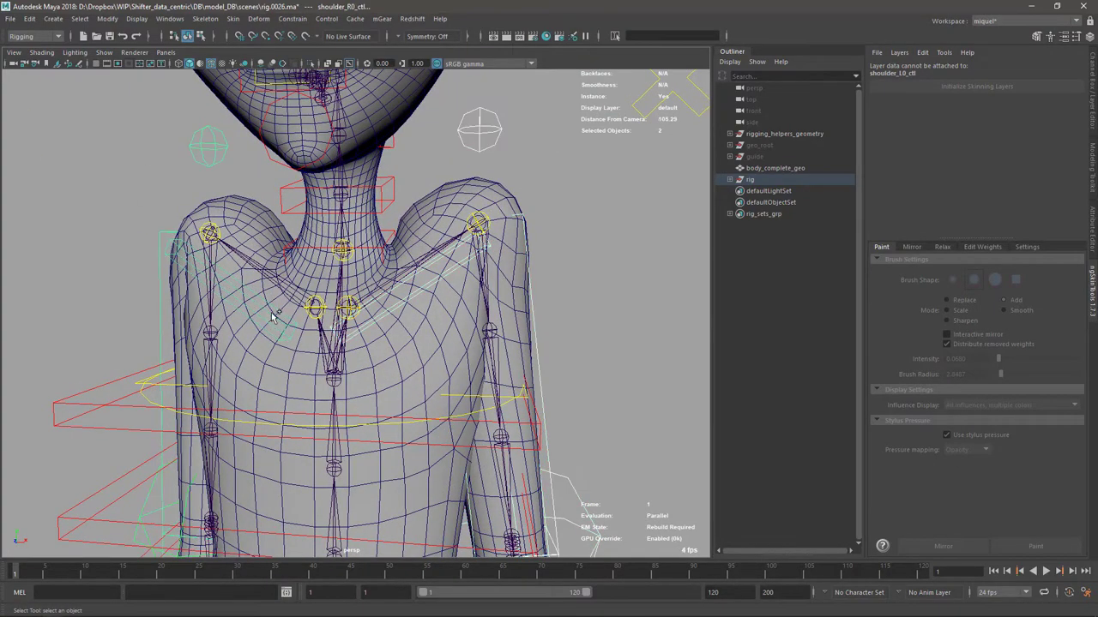
key(alt+r)
Rotate neck_C0_fk0_ctl to tilt the neck toward the character's left
alt+drag(482, 302, 429, 328)
click(409, 301)
key(e)
scroll(391, 314, up, 4)
scroll(420, 311, up, 3)
key(q)
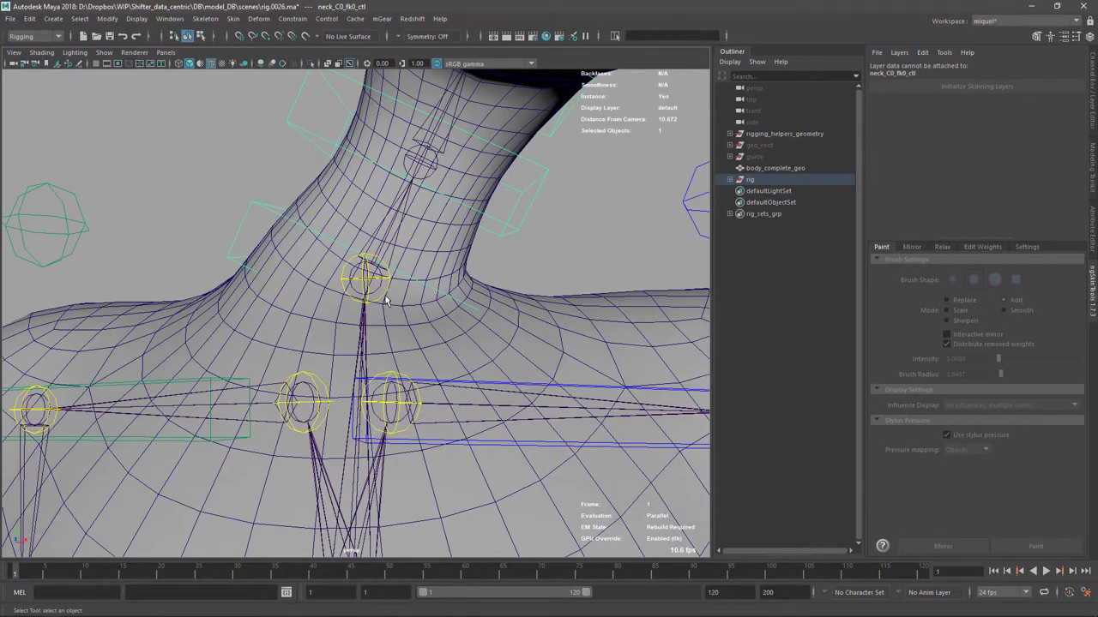
Select a face loop of body_complete_geo around the base of the neck
click(384, 310)
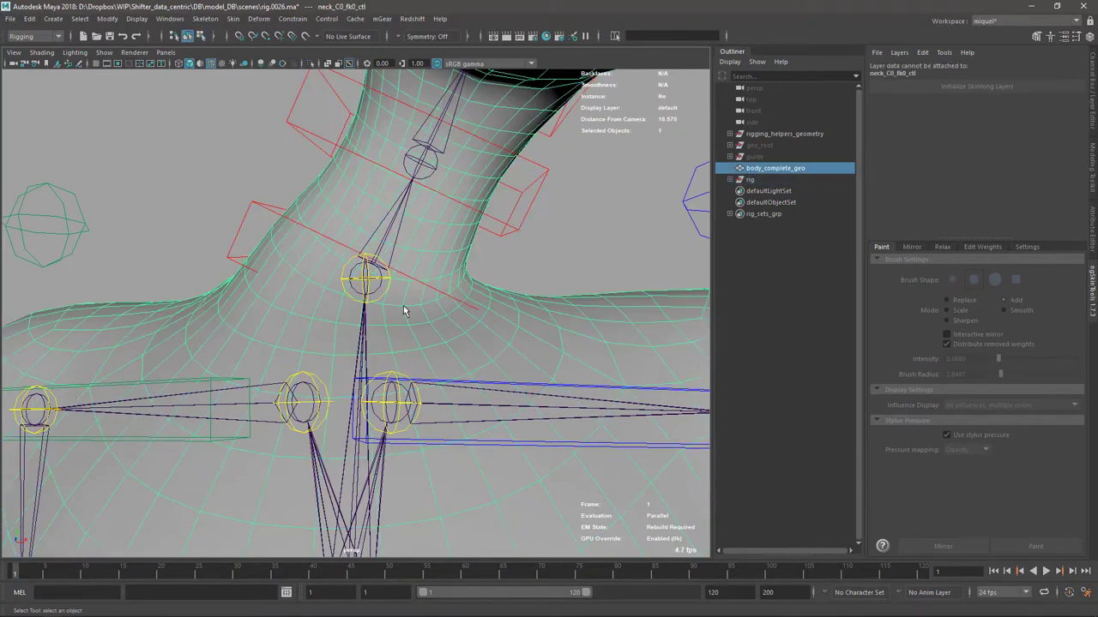
key(F11)
click(413, 296)
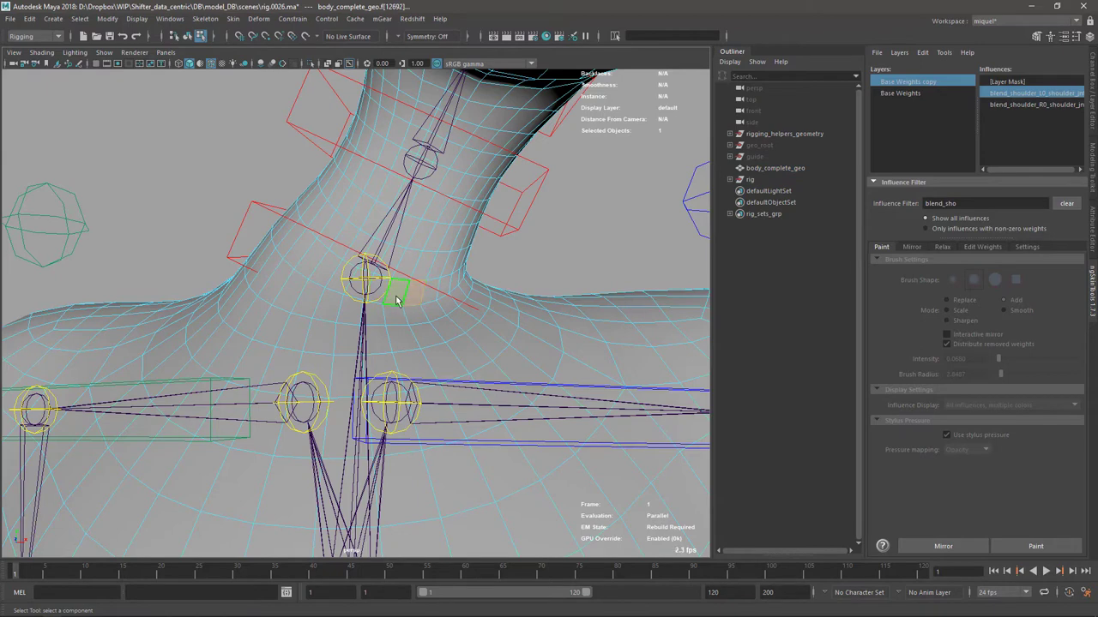
click(412, 297)
key(ctrl+shift+i)
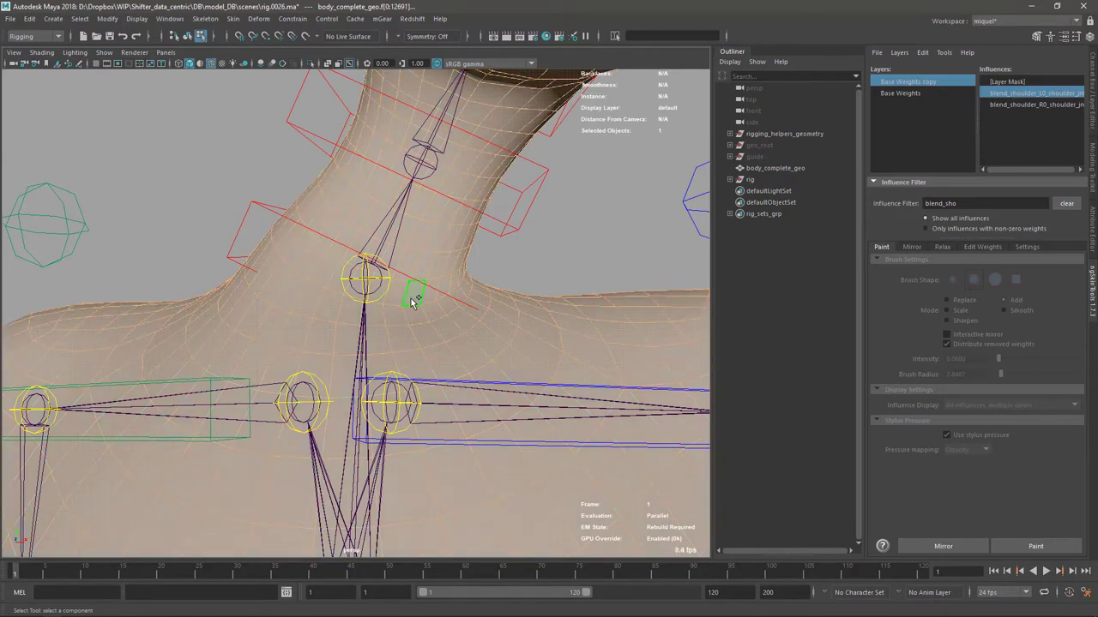
click(397, 297)
click(415, 296)
key(ctrl+shift+i)
click(410, 297)
key(ctrl+shift+i)
double_click(412, 295)
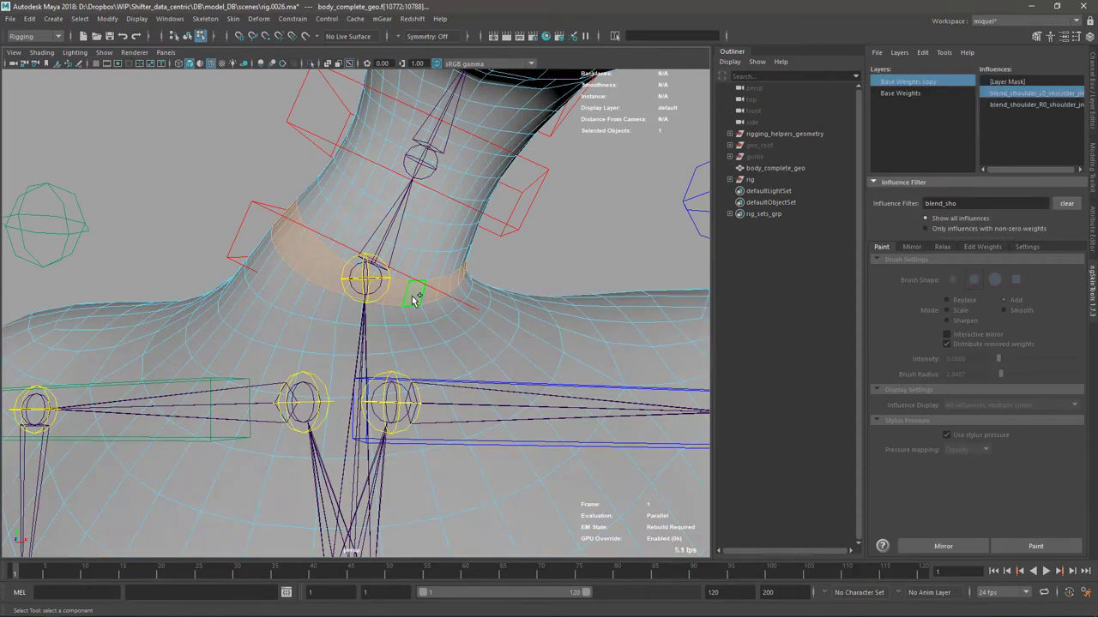
Add the face loop just below to the selection and convert both neck loops to vertices
alt+drag(446, 303, 518, 297)
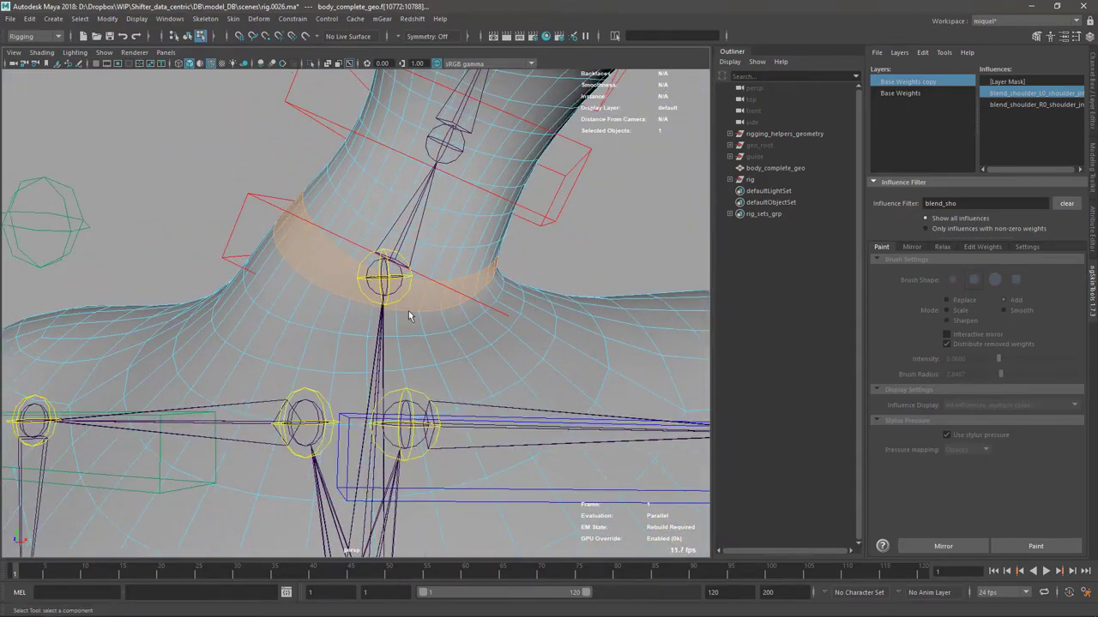
alt+drag(523, 258, 453, 254)
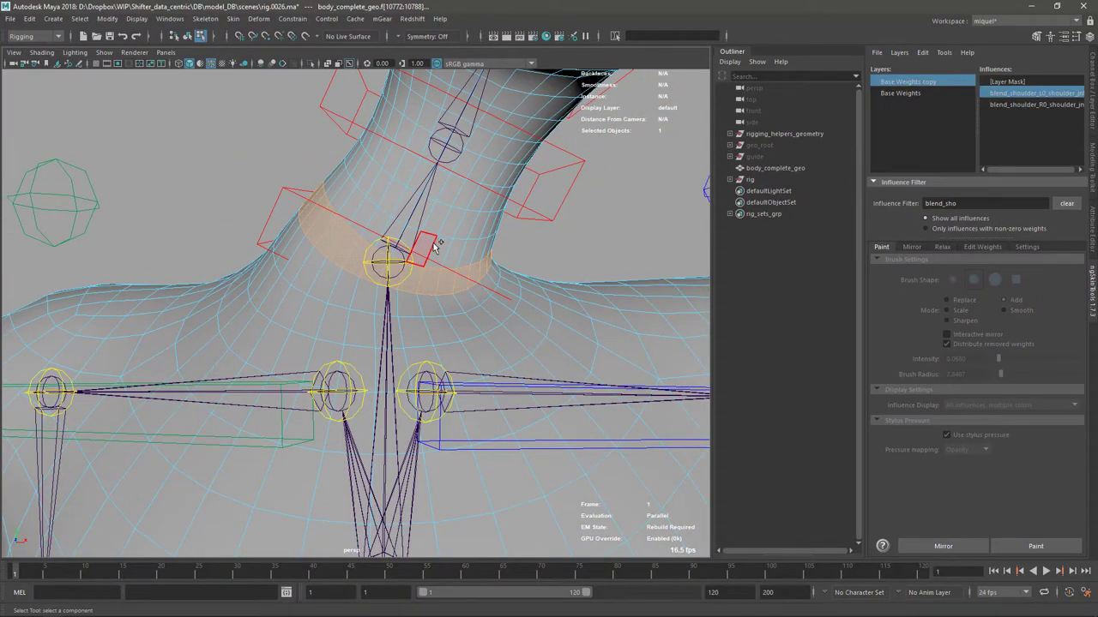
shift+double_click(433, 307)
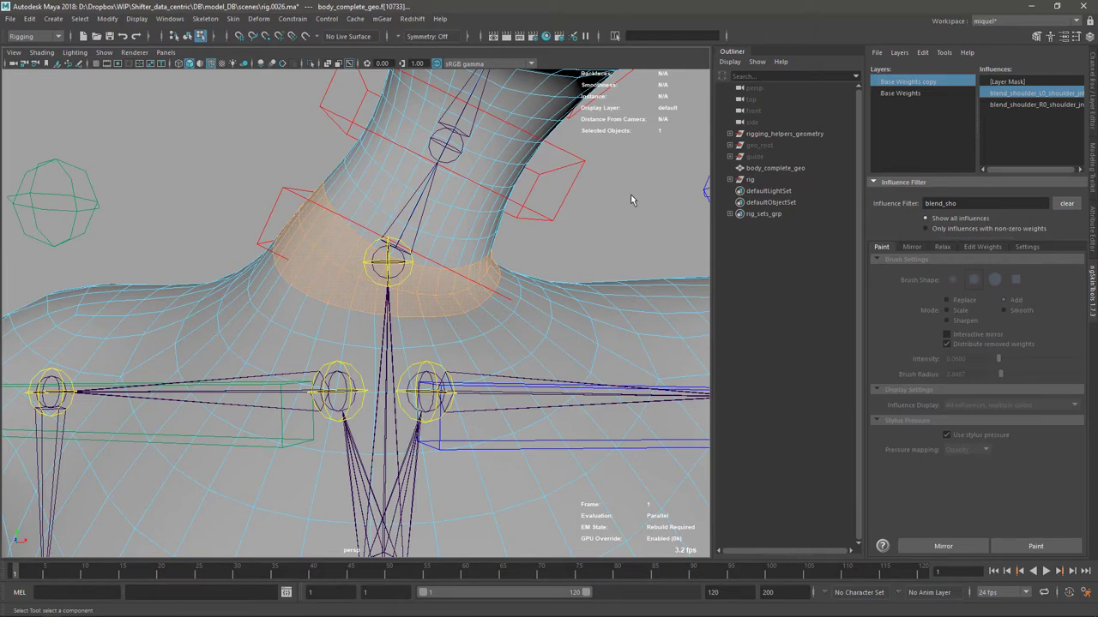
key(ctrl+F9)
alt+drag(495, 293, 618, 261)
Filter the influences by "blend_ne" and select blend_neck_C0_0_jnt as the influence
click(969, 207)
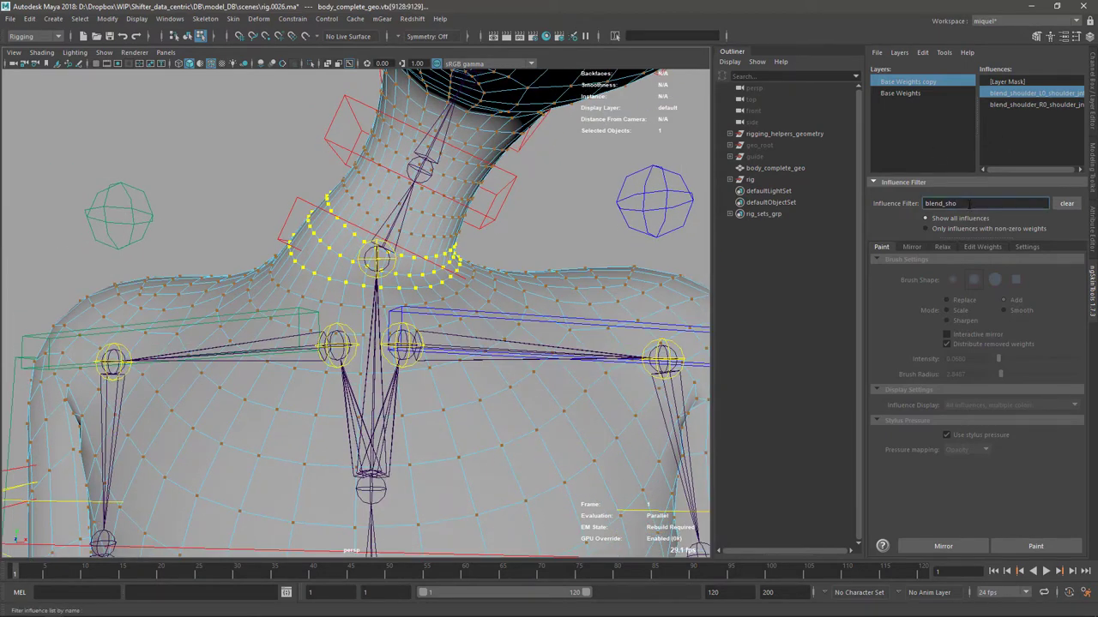
text(ne)
key(Return)
click(1030, 94)
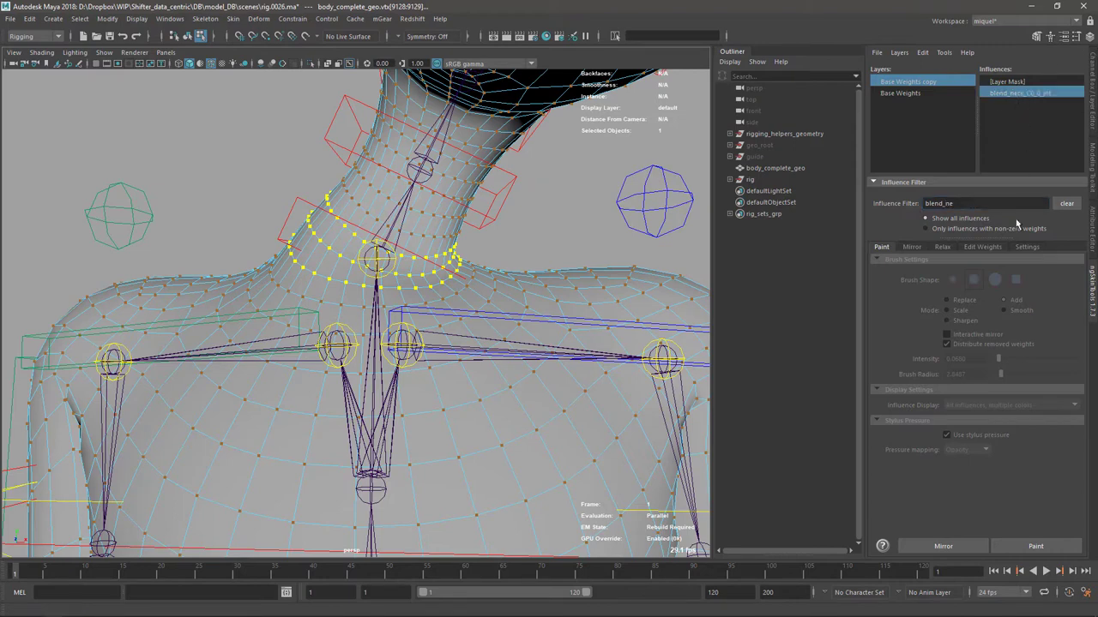
Flood blend_neck_C0_0_jnt weight onto the selected neck loops in Add mode at intensity 0.0680, undoing the changes made with the grown selection
click(1020, 549)
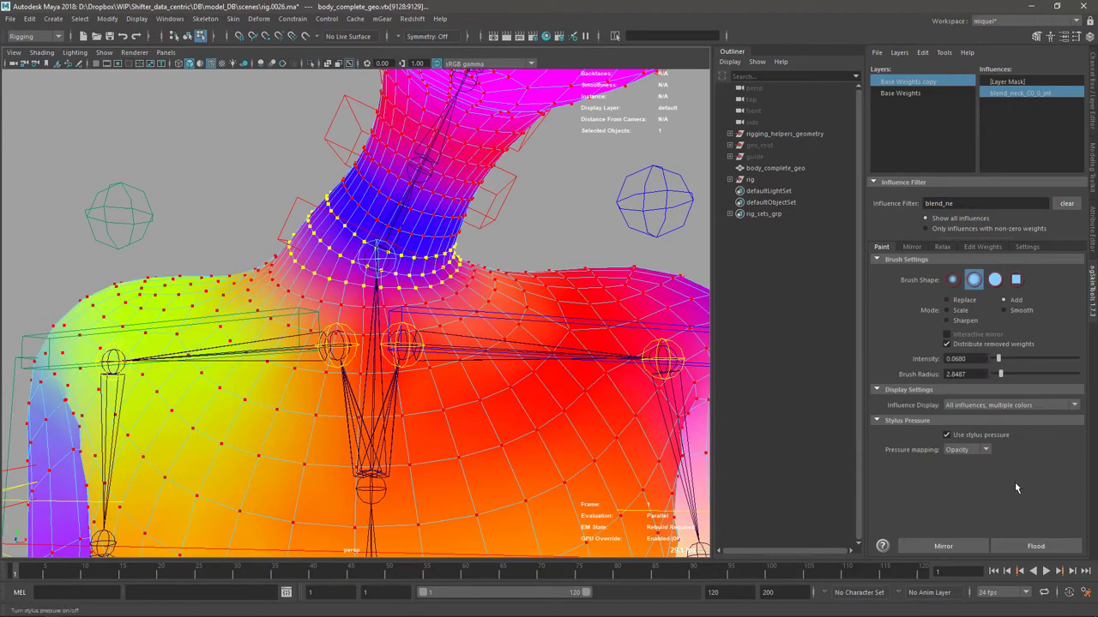
click(1036, 547)
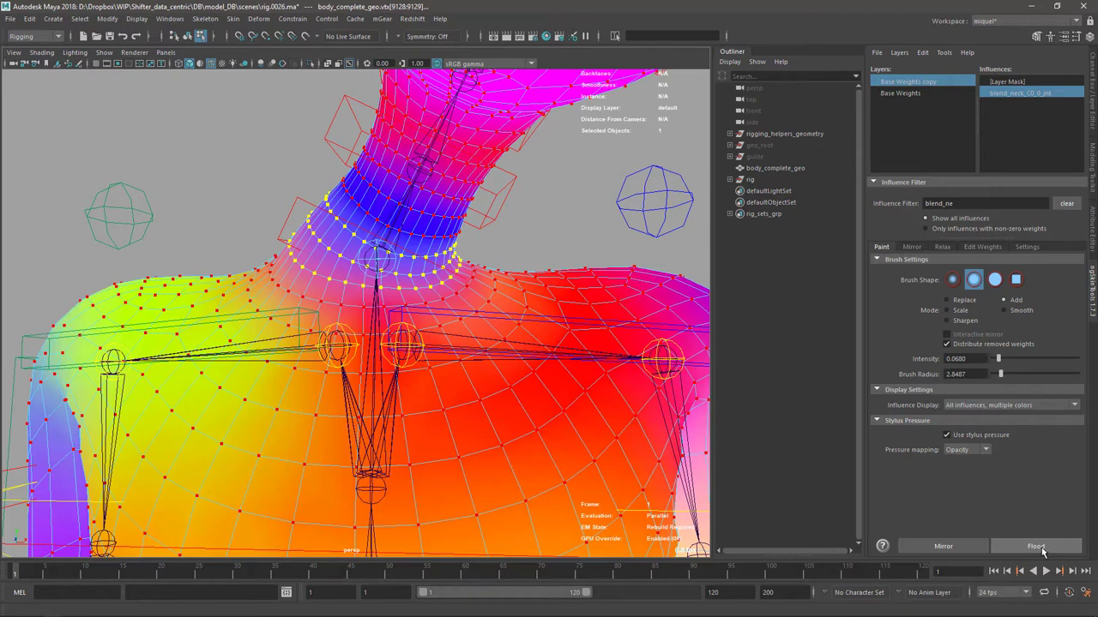
key(shift+period)
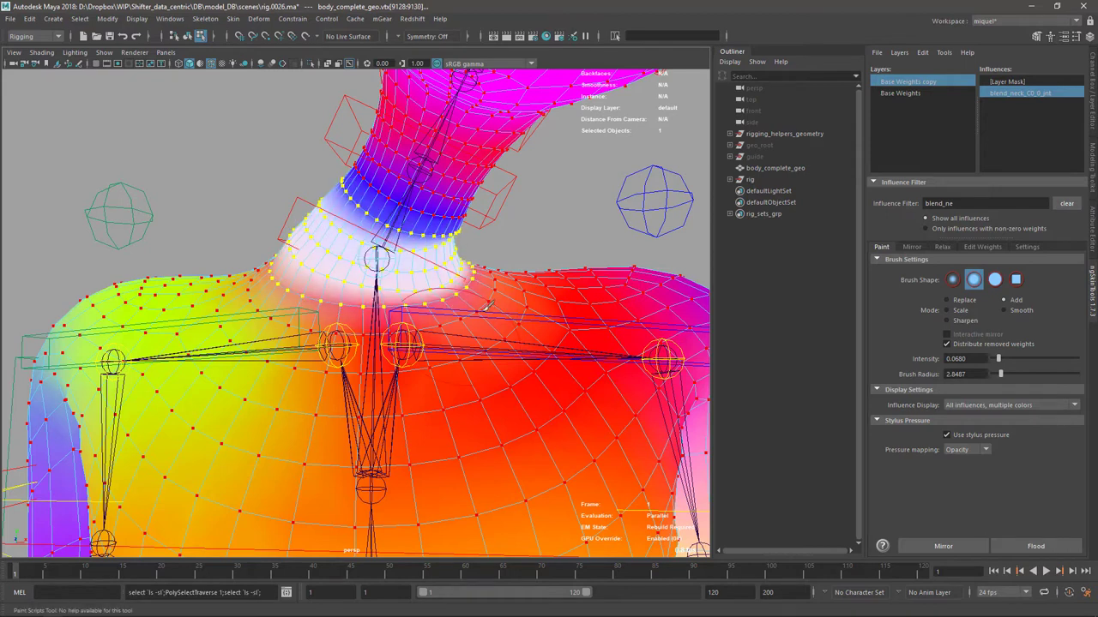
key(ctrl+z)
key(ctrl+z)
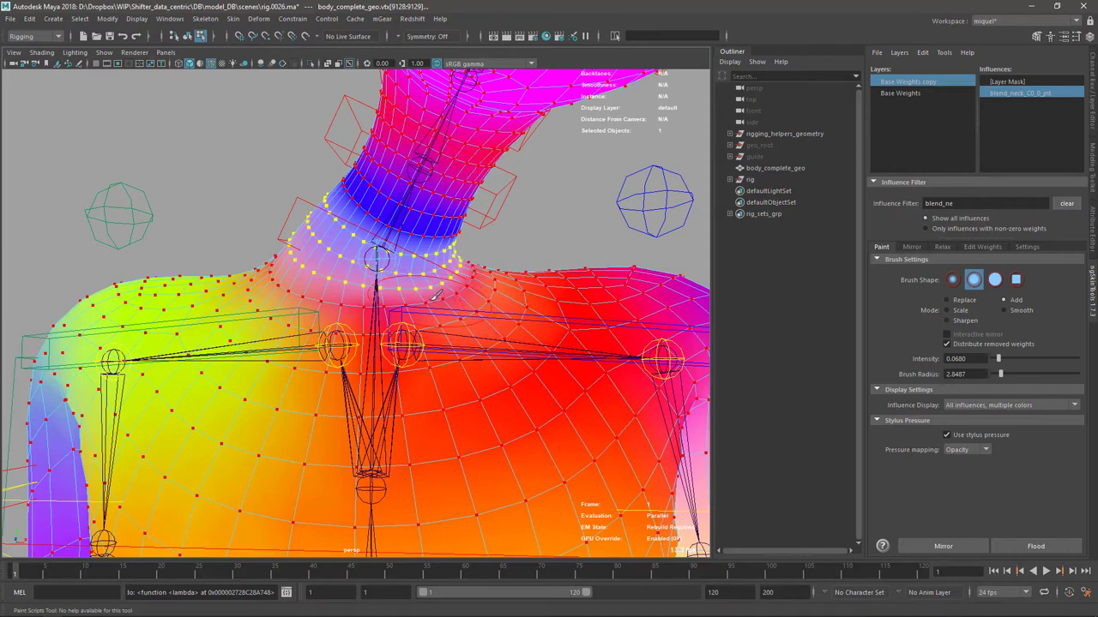
Select the vertex loop just below the weighted neck loops and flood it with blend_neck_C0_0_jnt in Add mode at intensity 0.0680
key(q)
shift+double_click(457, 296)
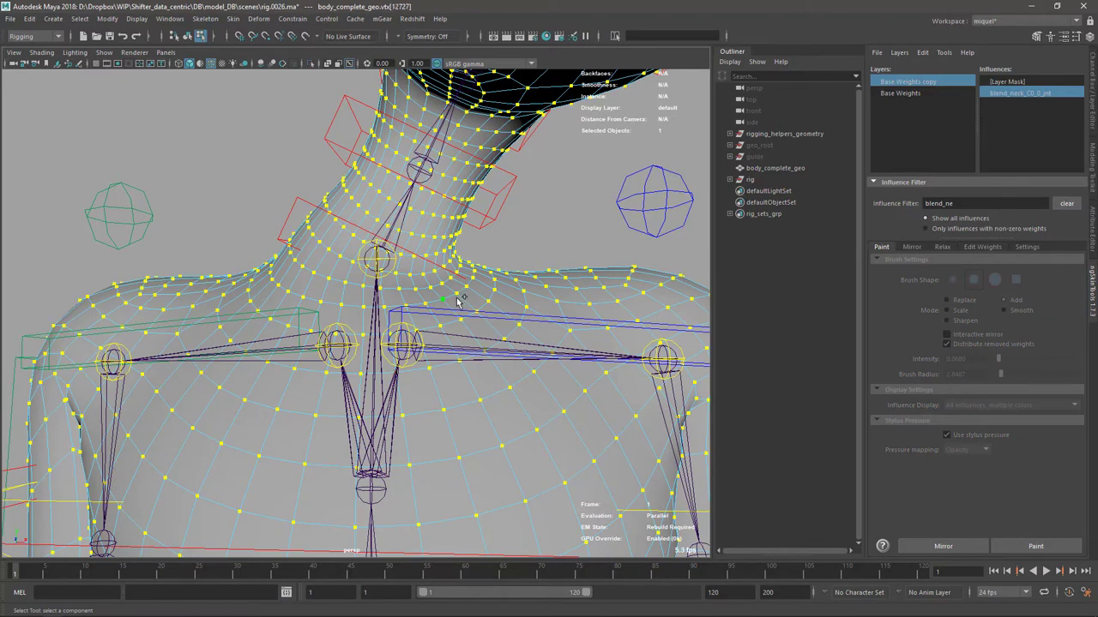
click(442, 301)
shift+double_click(455, 296)
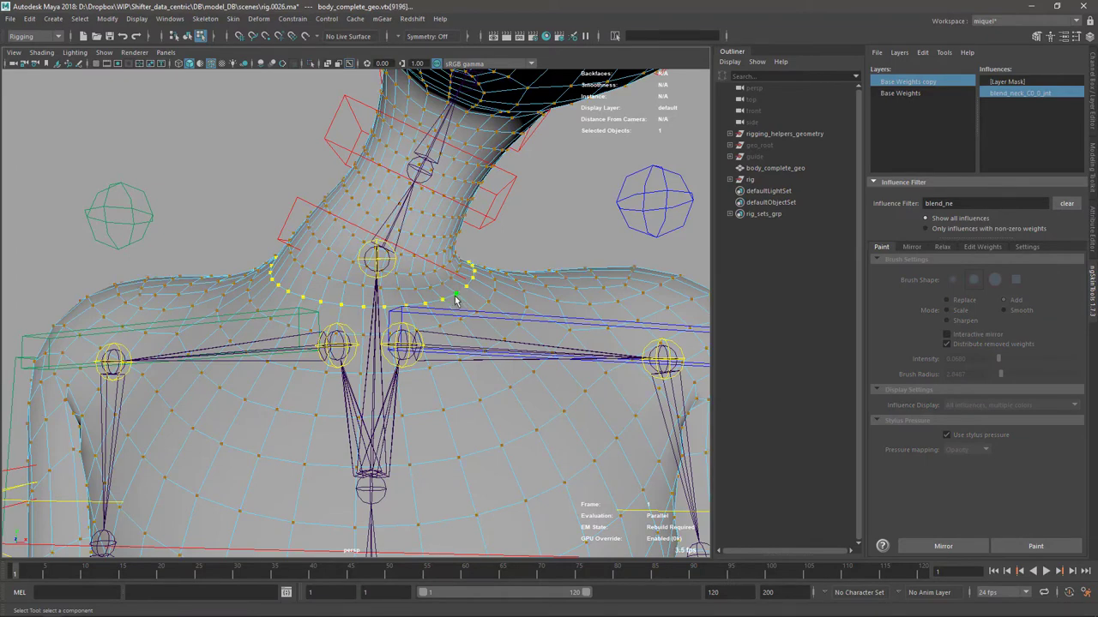
click(1027, 549)
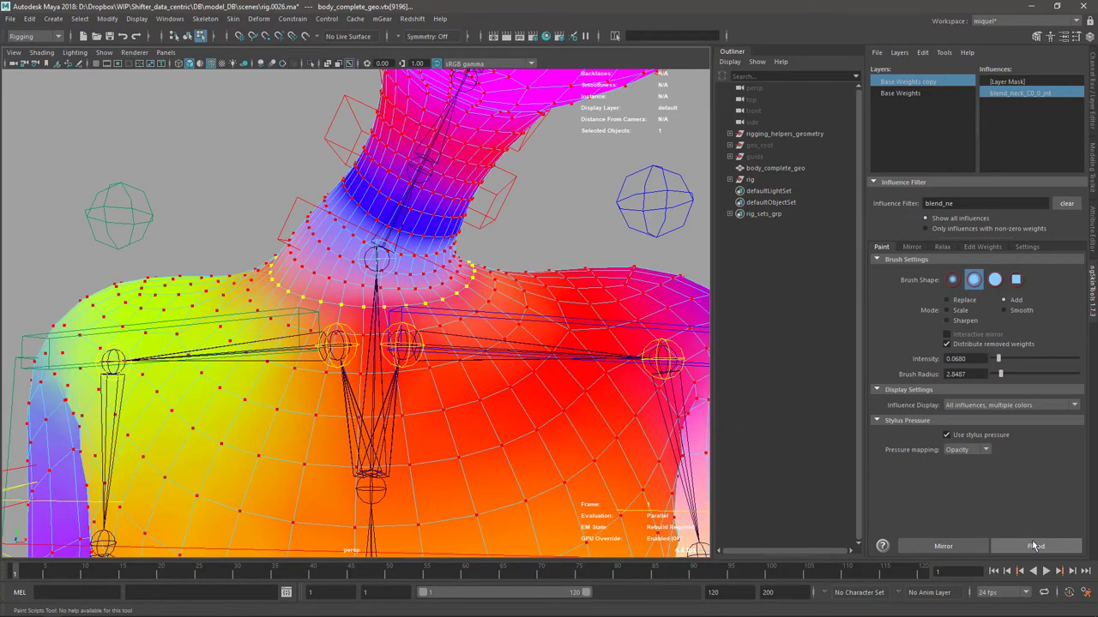
click(1036, 547)
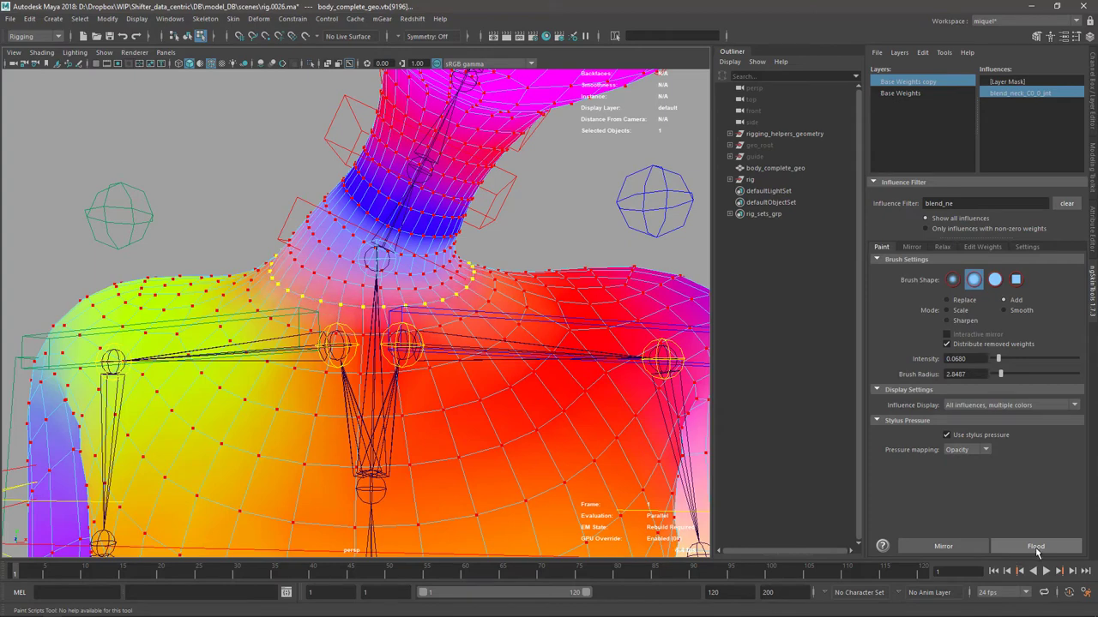
click(1037, 546)
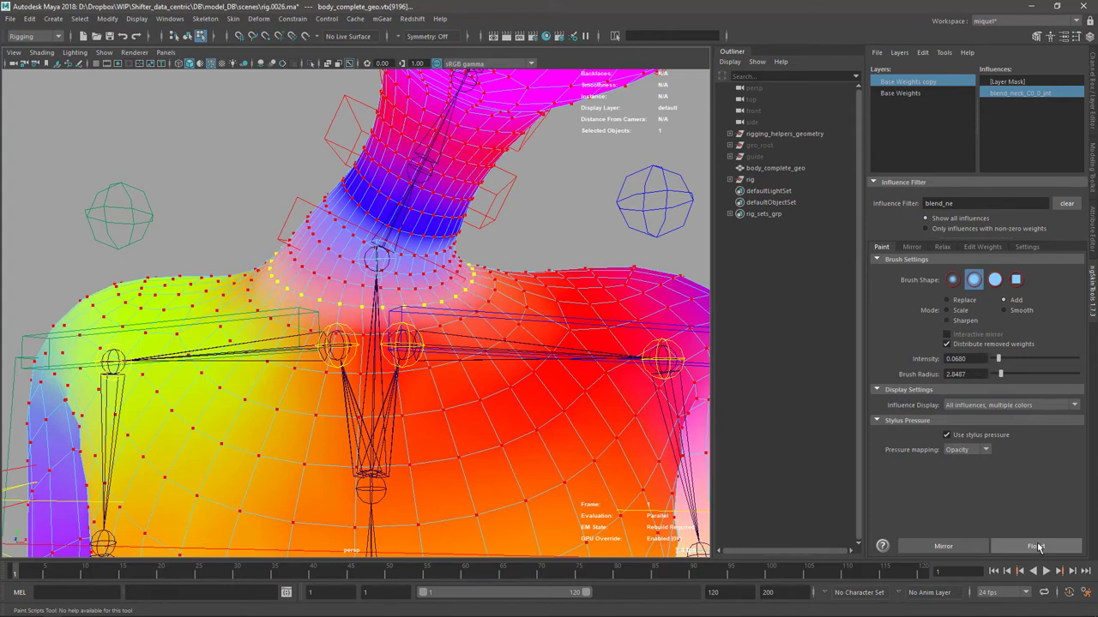
Return to object selection and rotate neck_C0_fk0_ctl to bring the tilted neck back upright
key(q)
key(F8)
click(523, 240)
alt+right_drag(485, 375, 426, 274)
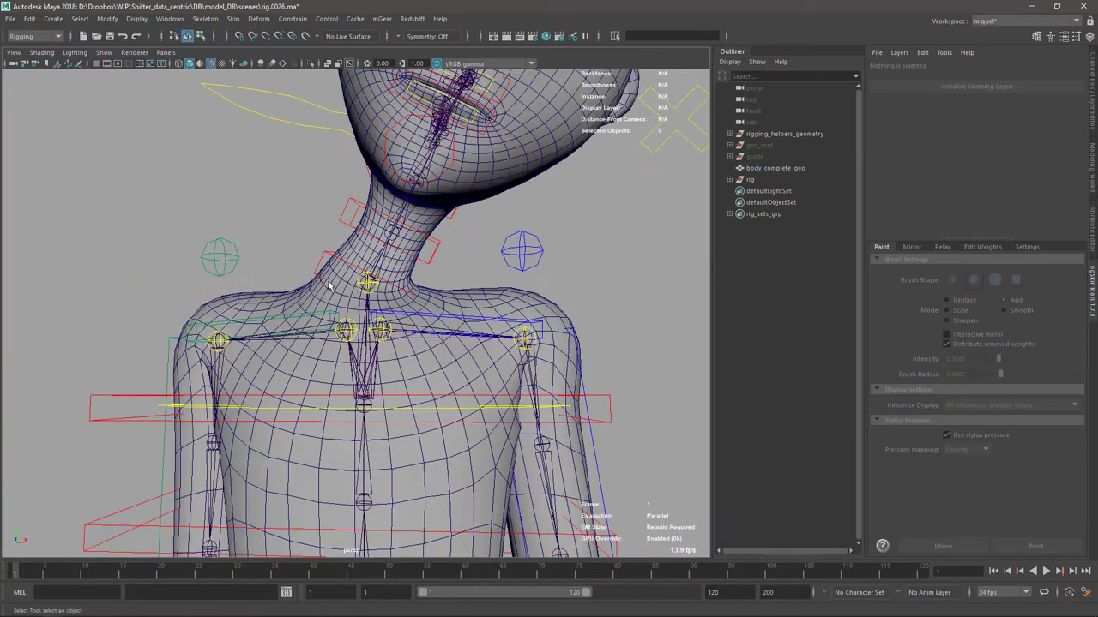
click(327, 264)
key(e)
alt+drag(367, 257, 408, 296)
alt+right_drag(408, 296, 478, 352)
alt+middle_drag(478, 352, 476, 331)
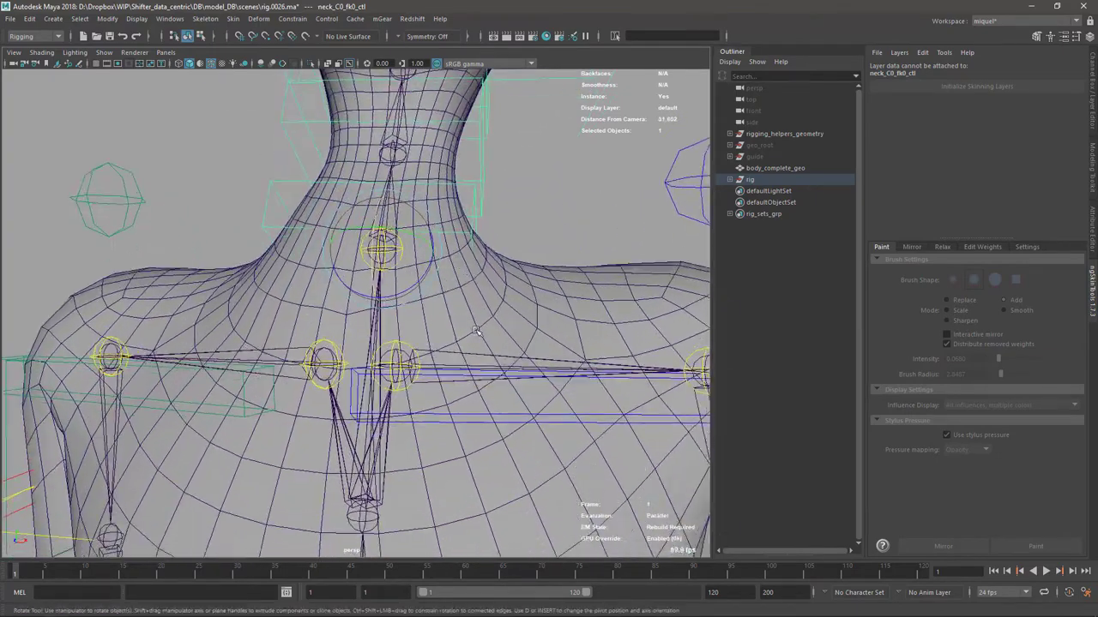
Select a face loop of body_complete_geo around the upper chest, grow it to cover the collar area, and convert it to vertices
click(518, 352)
scroll(451, 349, down, 2)
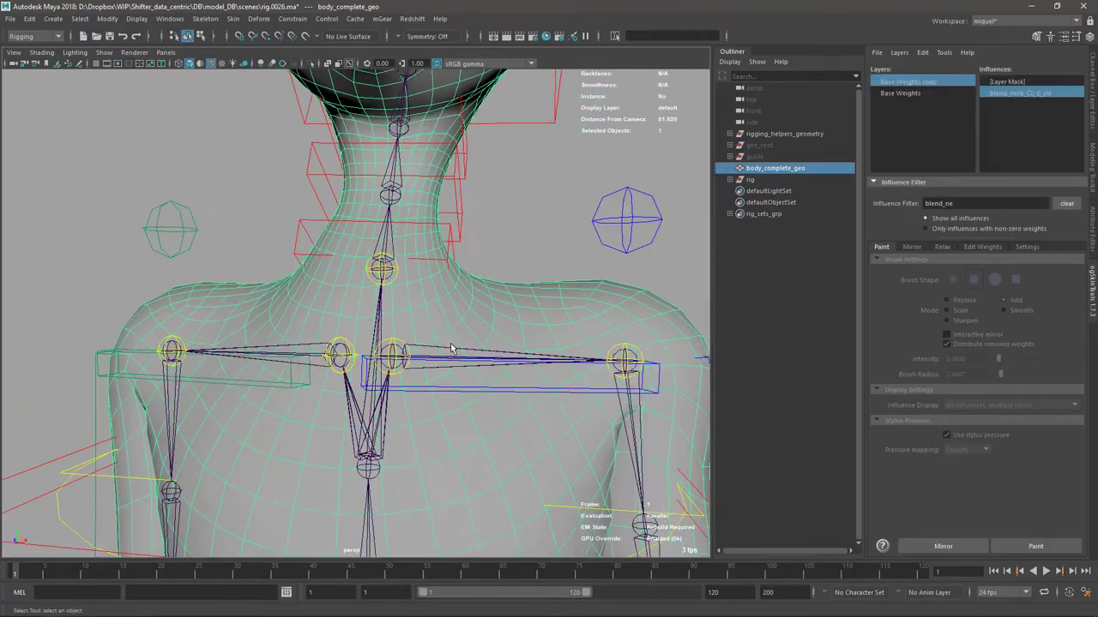
alt+drag(452, 349, 463, 351)
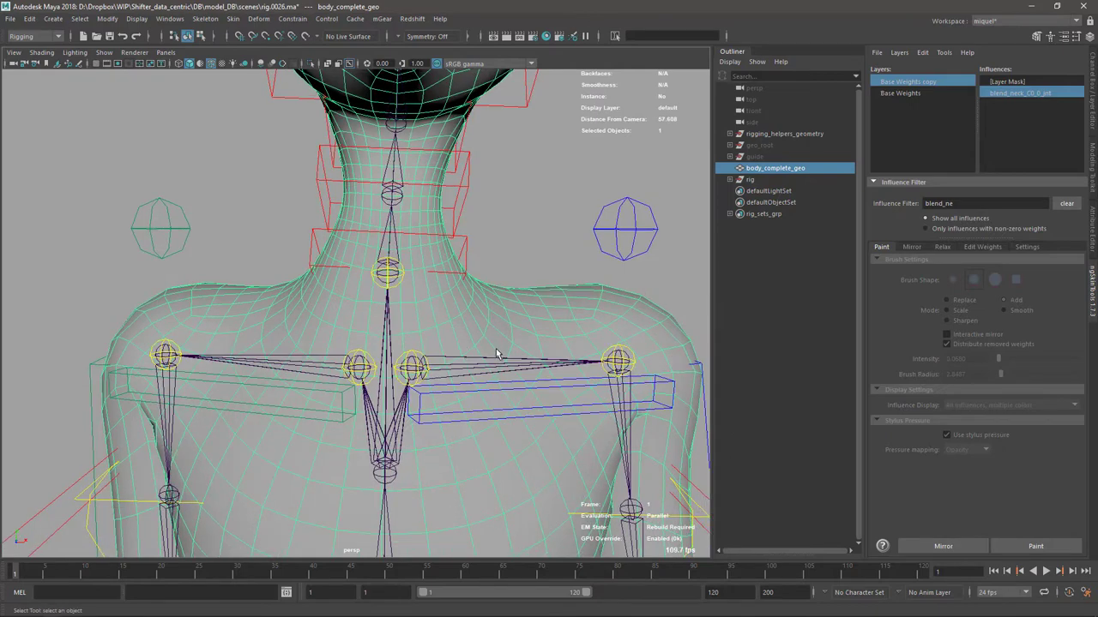
key(F8)
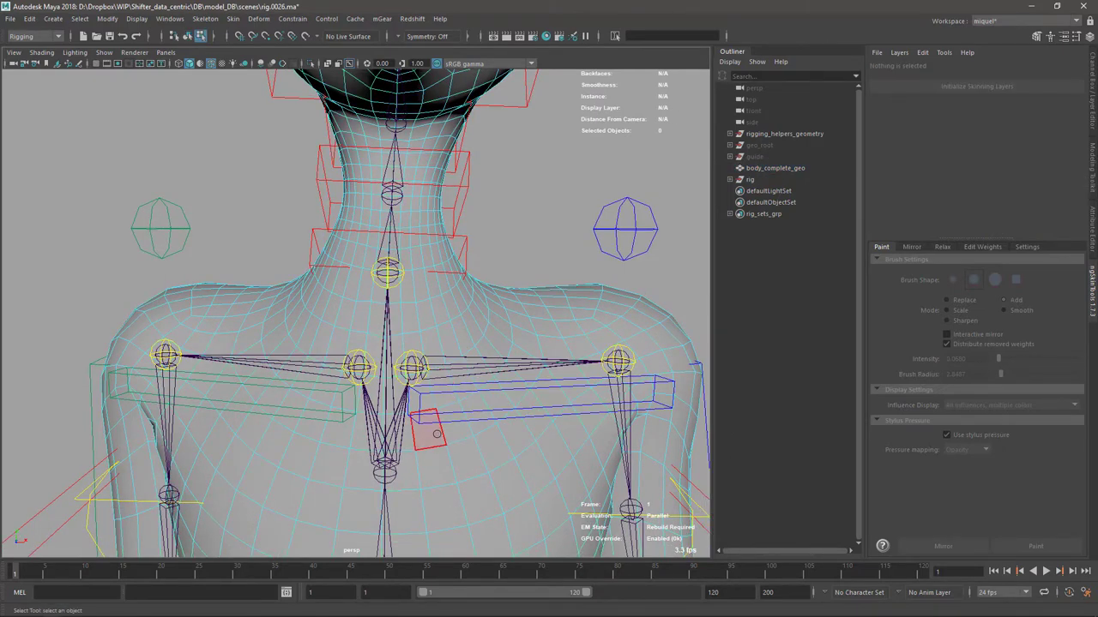
double_click(461, 384)
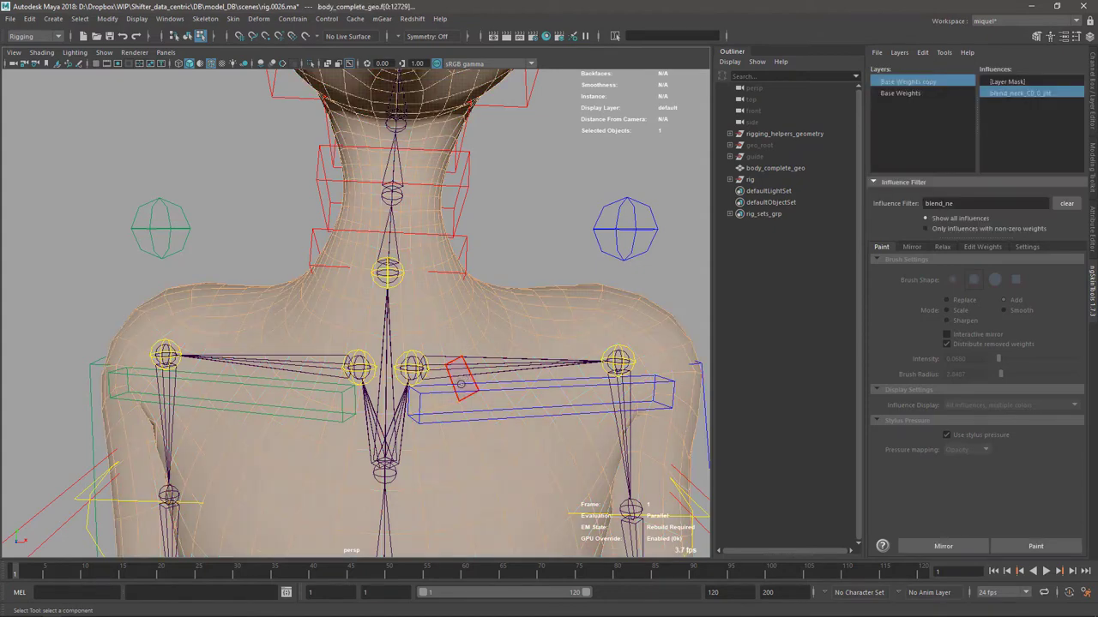
click(463, 374)
shift+double_click(476, 369)
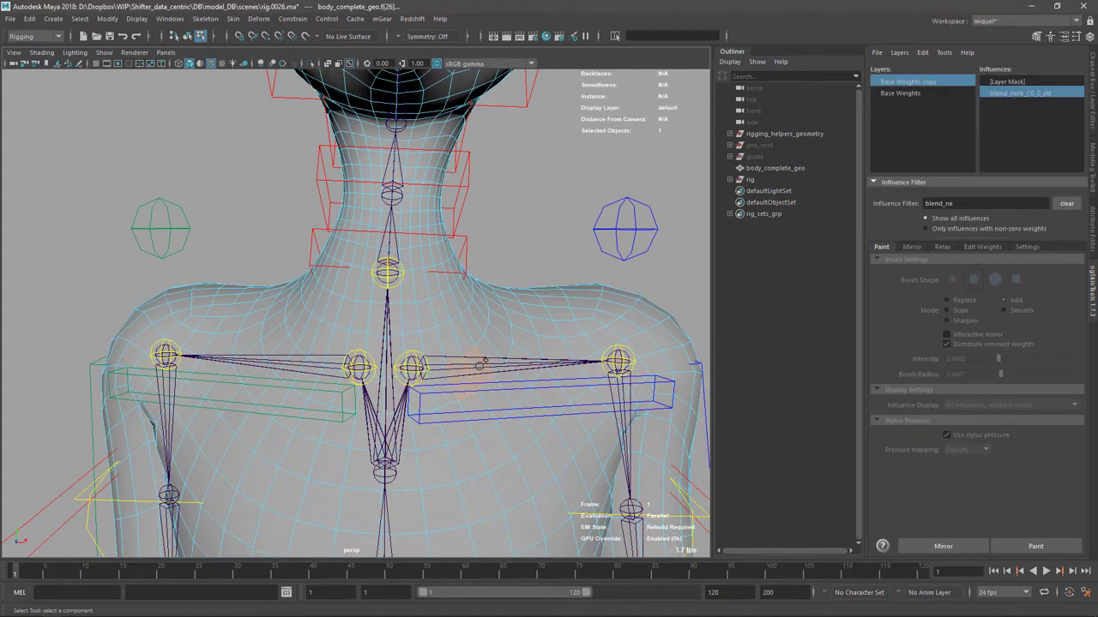
key(shift+period)
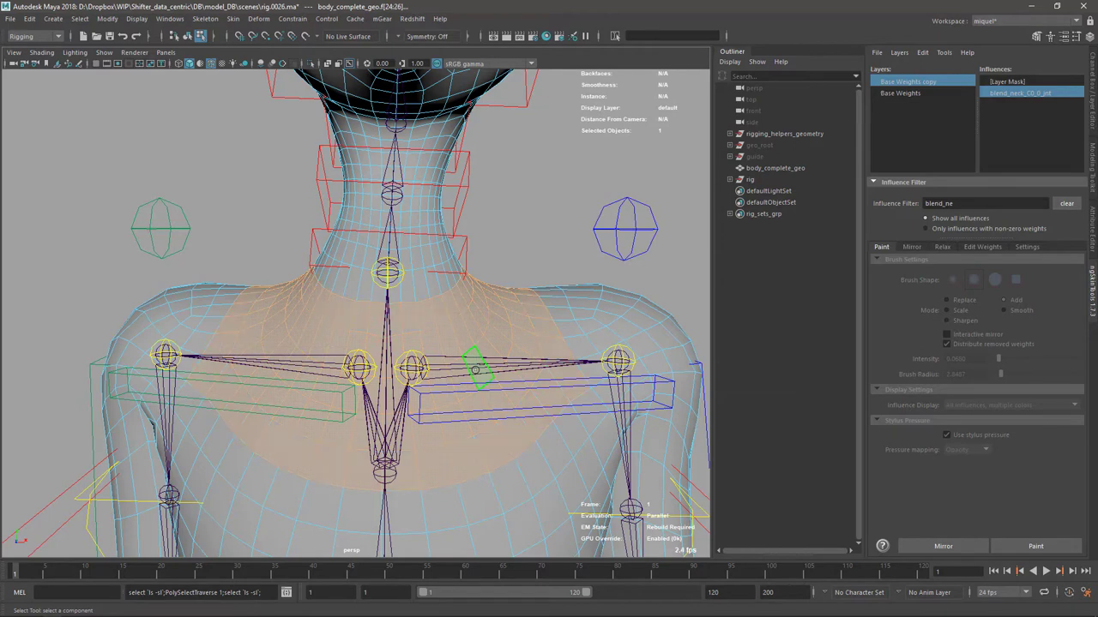
key(ctrl+F9)
scroll(497, 352, down, 5)
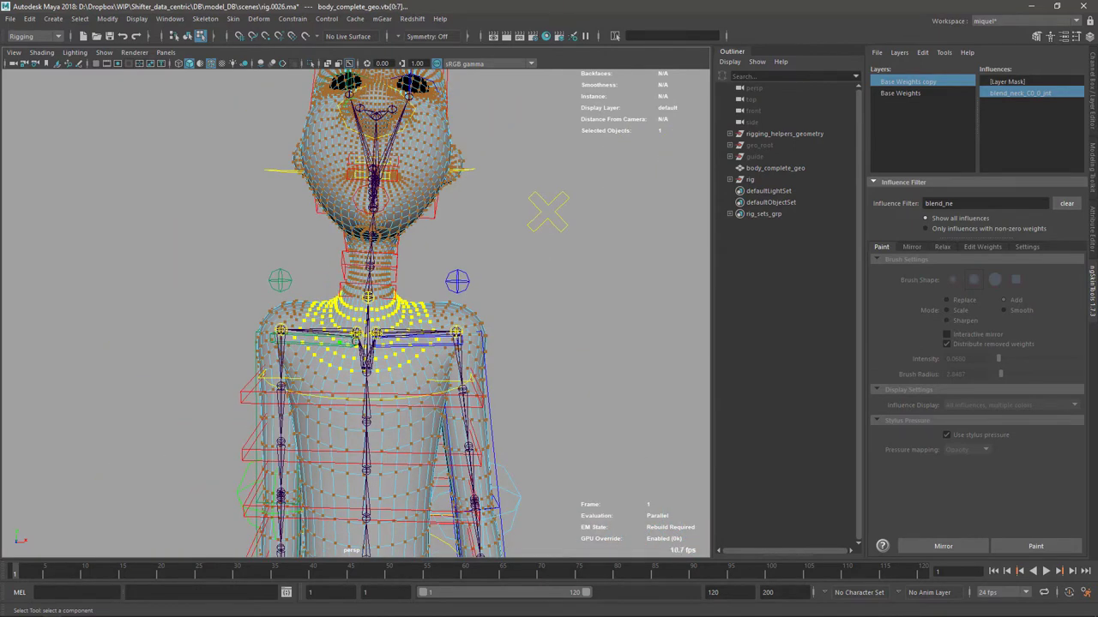
key(F8)
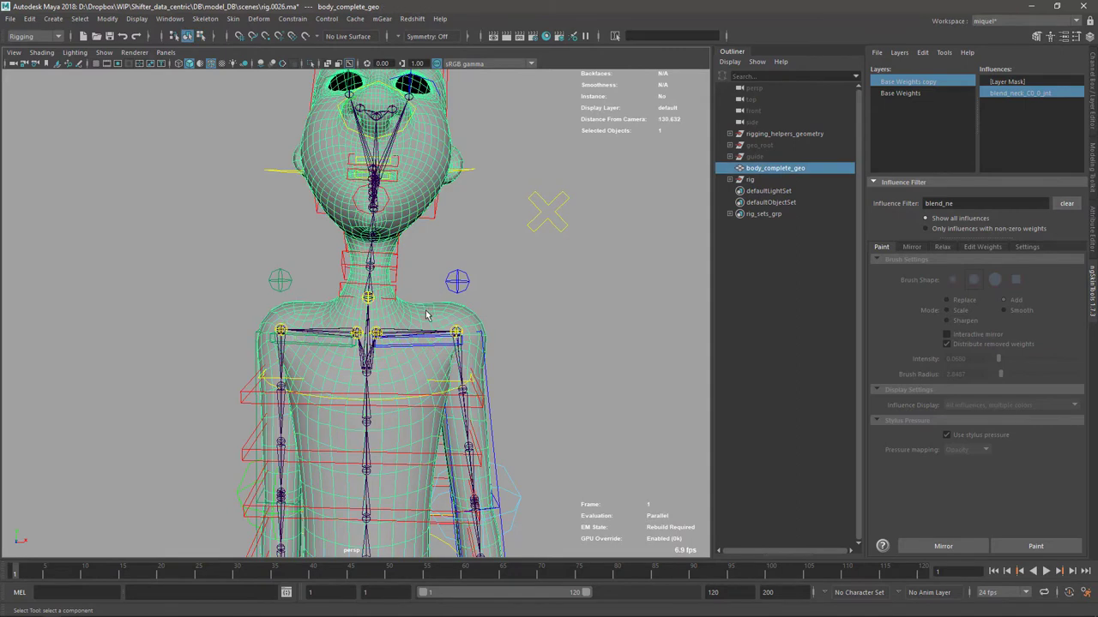
key(ctrl+z)
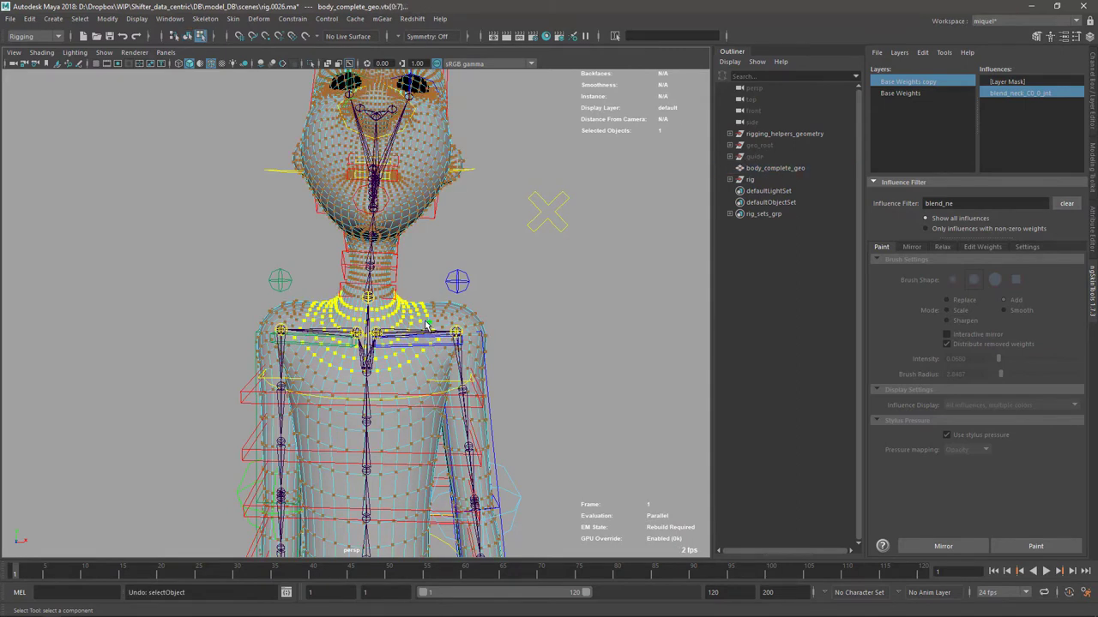
Extend the vertex selection with the lasso over both shoulders, the upper arms and the torso below the chest
mouse_move(416, 292)
mouse_down()
mouse_move(413, 326)
mouse_move(508, 417)
mouse_move(580, 288)
mouse_up()
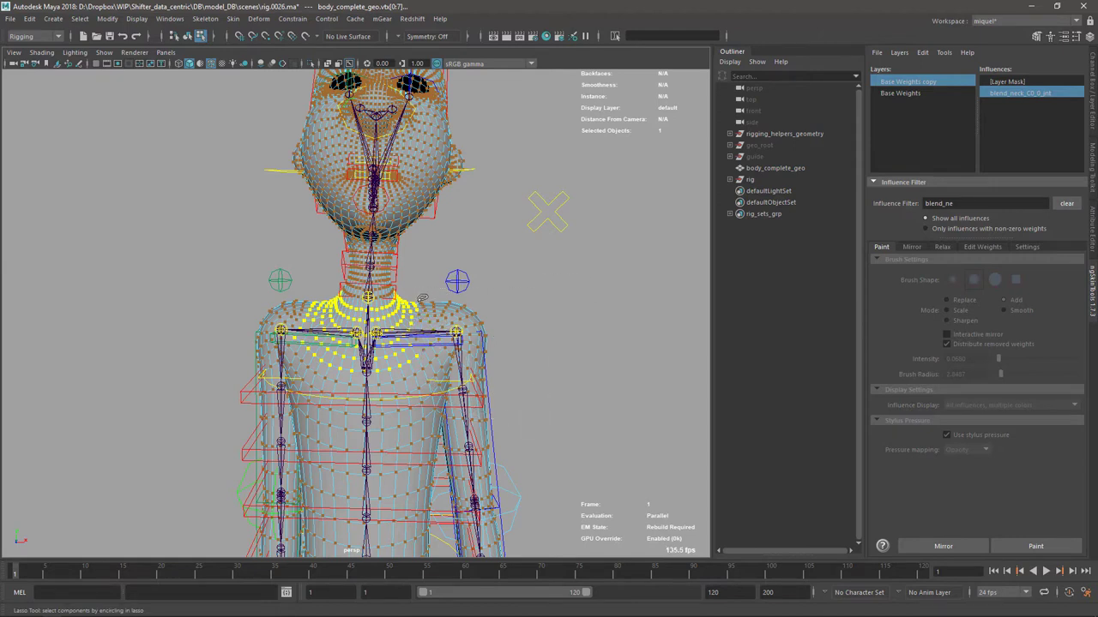
mouse_move(414, 293)
shift+mouse_down()
mouse_move(428, 408)
mouse_move(493, 258)
shift+mouse_up()
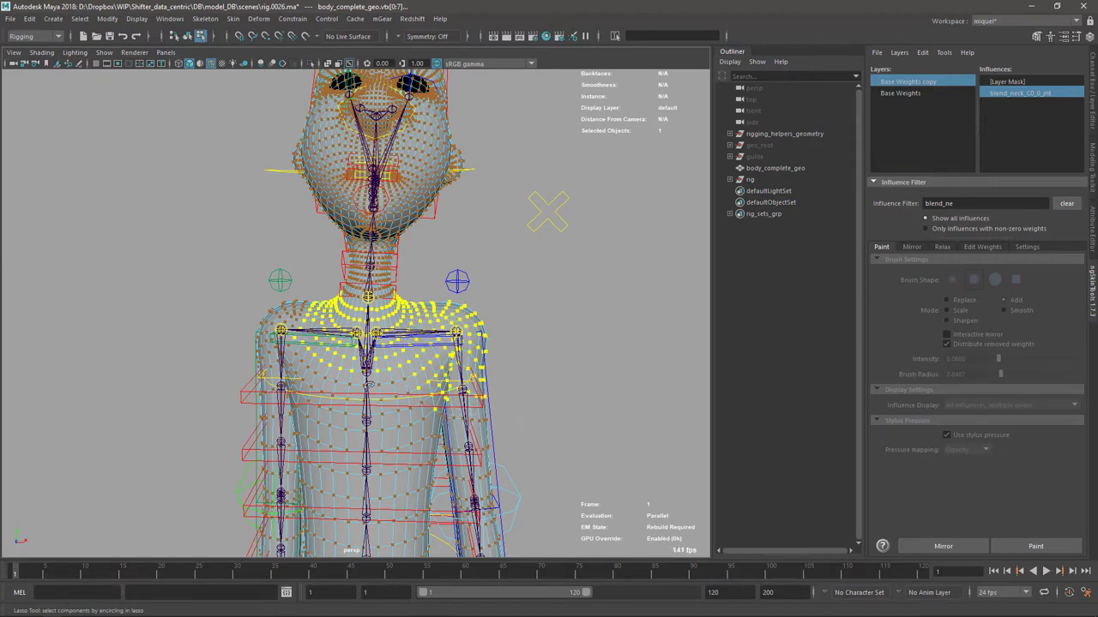
shift+drag(250, 271, 303, 428)
shift+drag(317, 333, 314, 336)
shift+drag(585, 478, 515, 417)
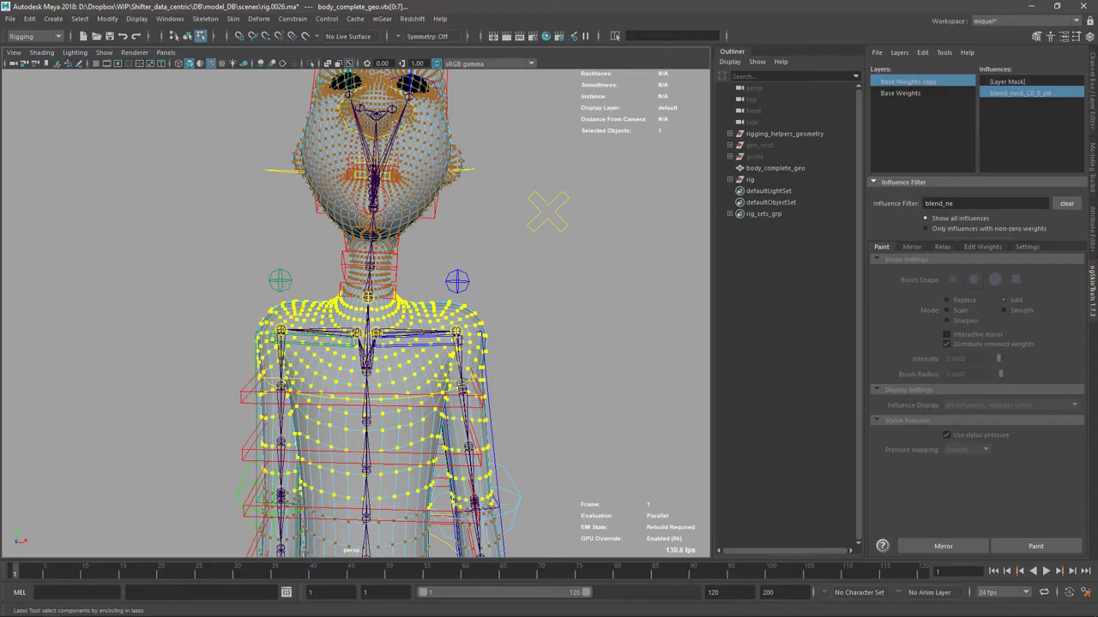
alt+drag(497, 356, 330, 371)
alt+right_drag(330, 370, 389, 372)
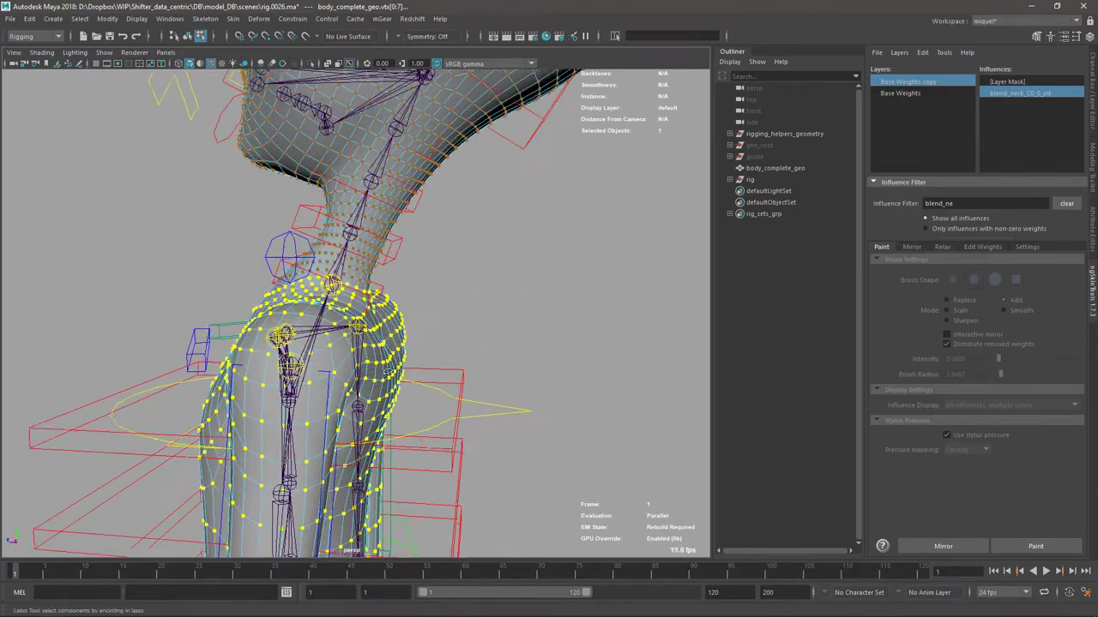
alt+drag(388, 372, 551, 373)
Filter the influences by "blend_ne neck" and cut the neck_C0_0_jnt weights from the selected vertices
click(970, 204)
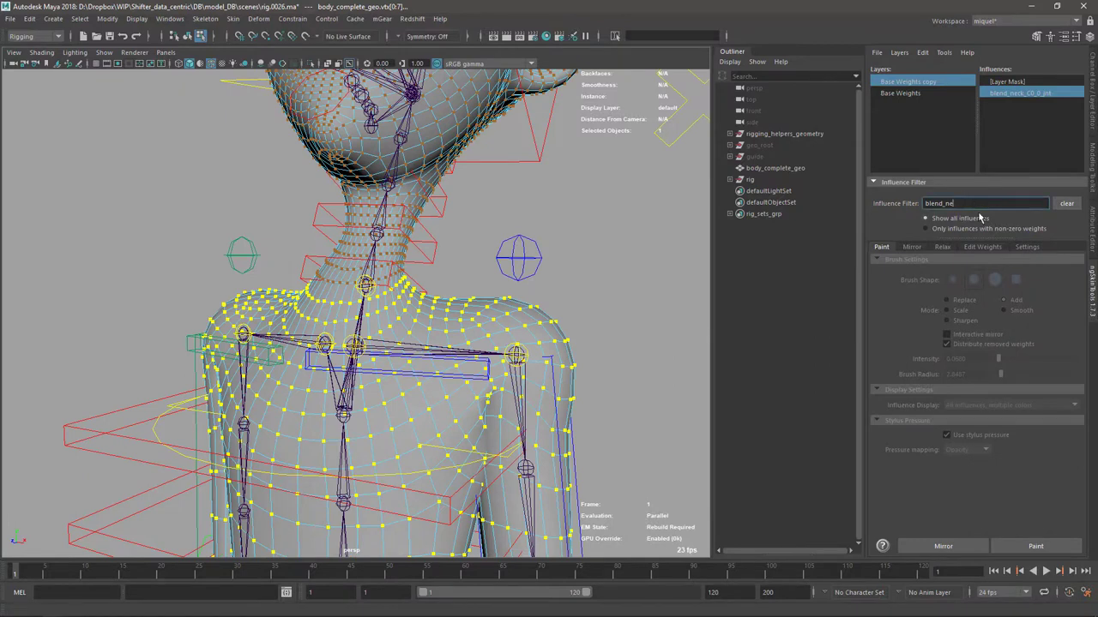
text(neck)
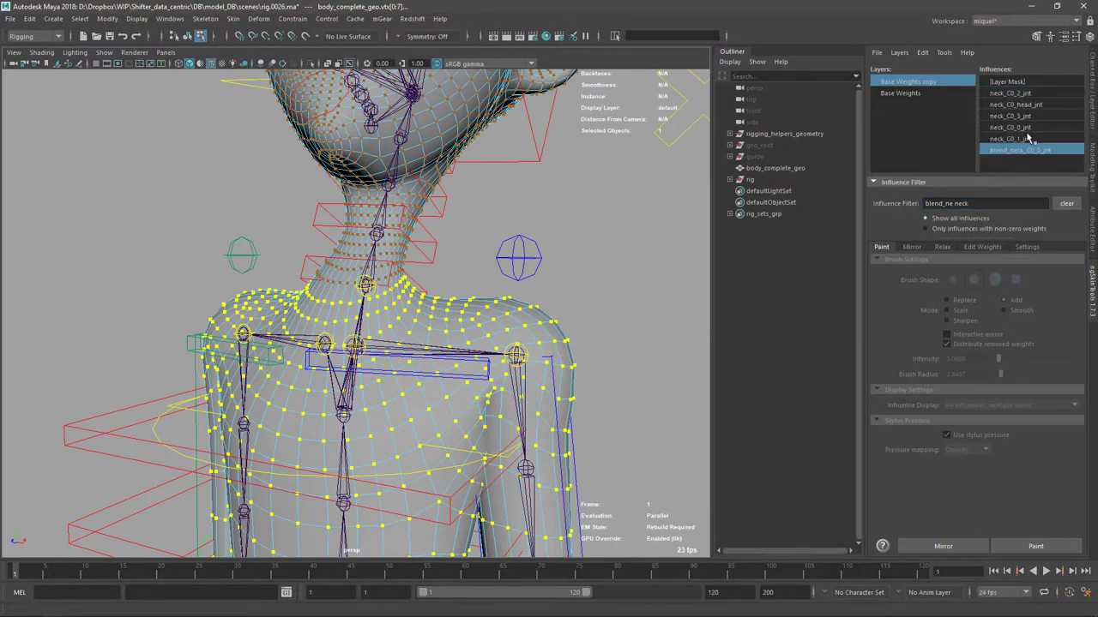
click(1020, 128)
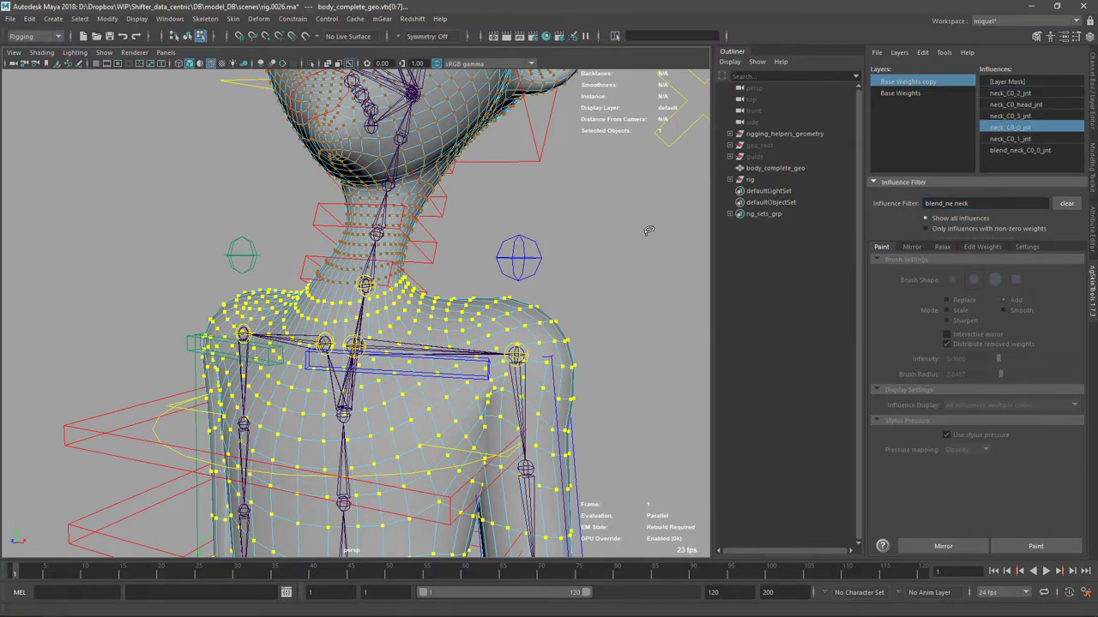
alt+drag(541, 278, 449, 313)
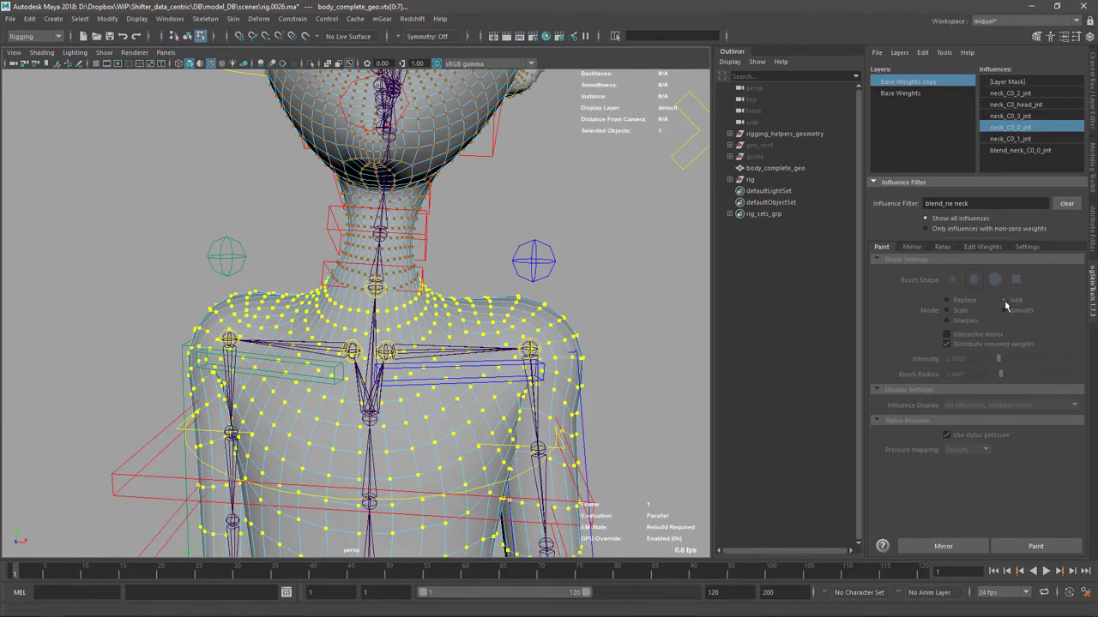
right_click(1027, 128)
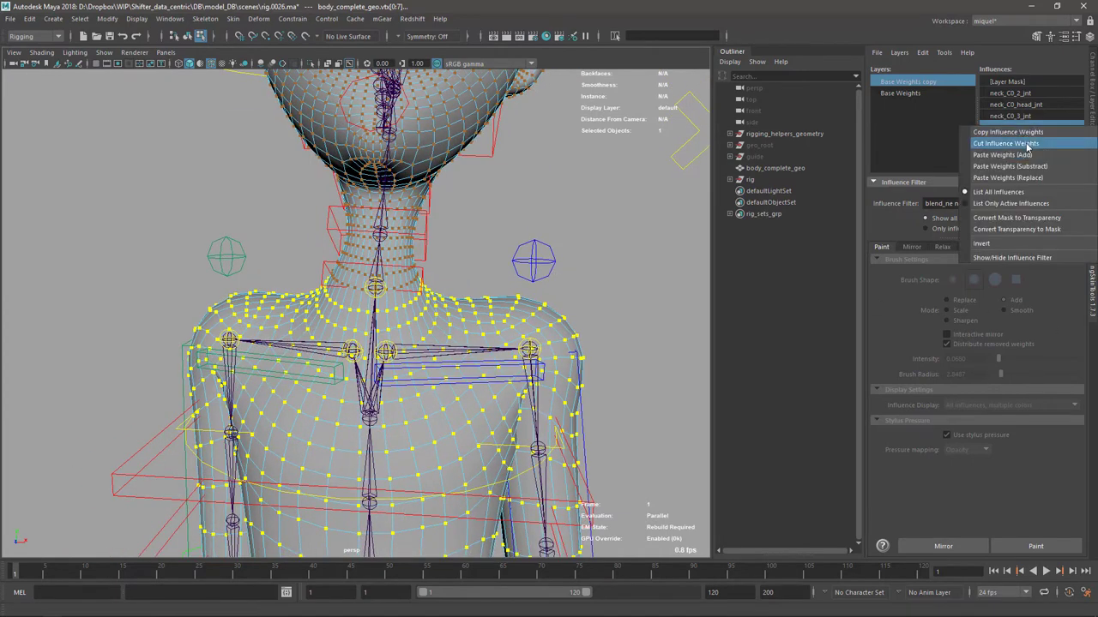
click(1023, 147)
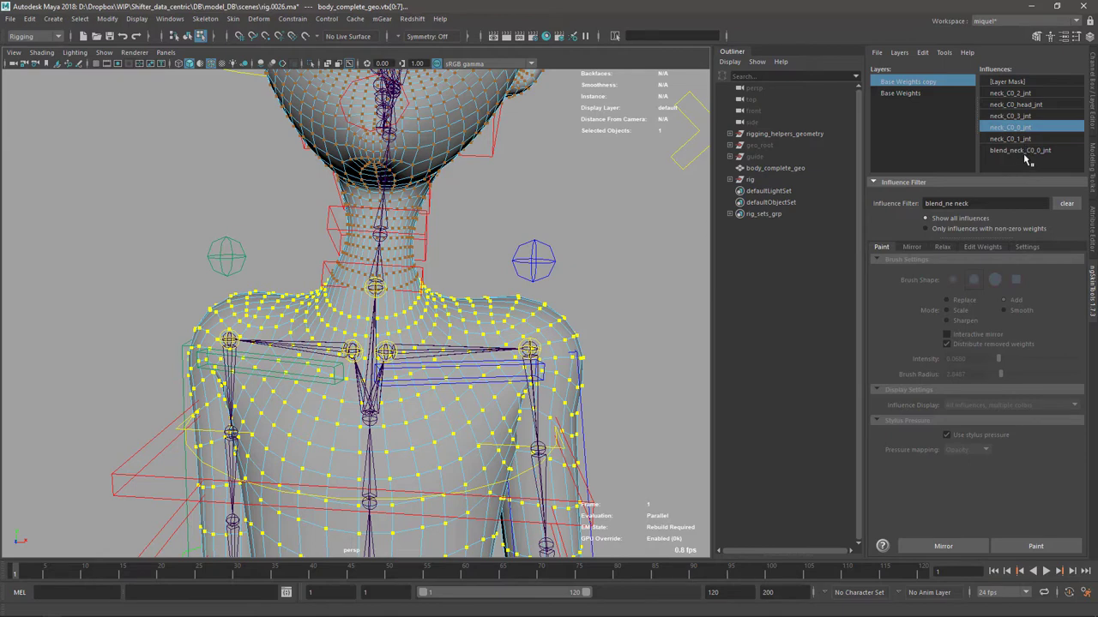
Paste the cut weights onto blend_neck_C0_0_jnt using the Add option
click(1025, 153)
right_click(1027, 155)
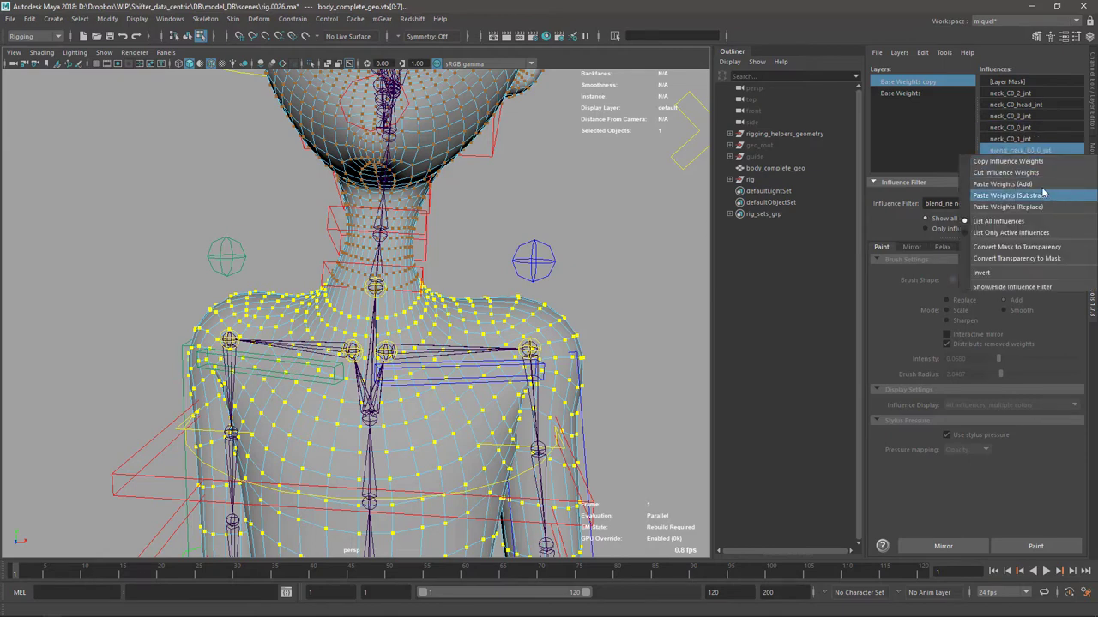
click(1004, 183)
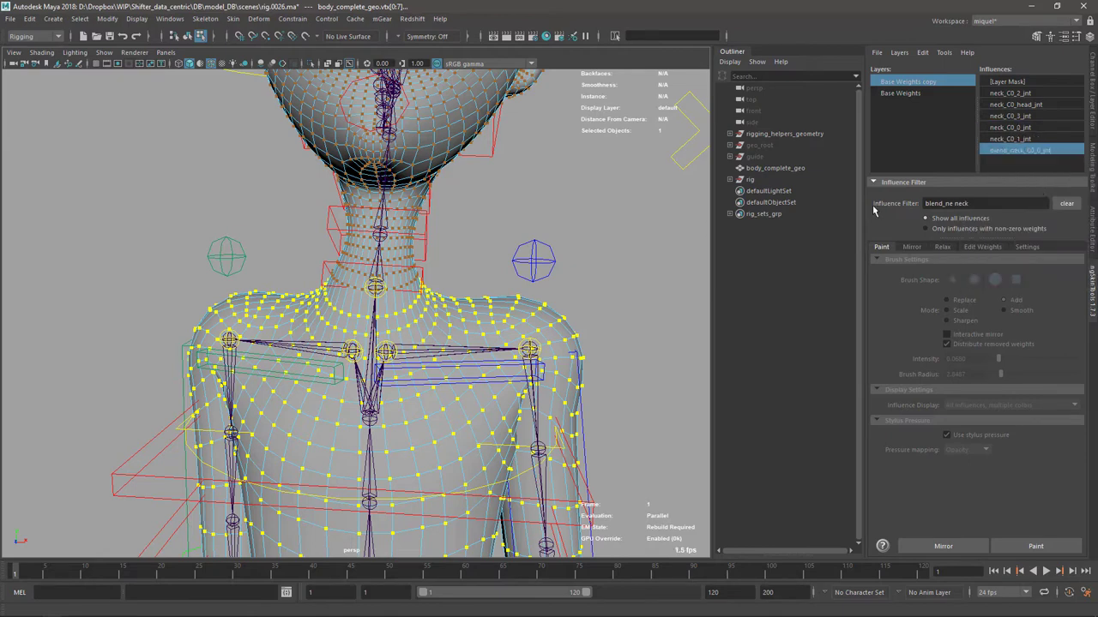
Select the vertex loop around the base of the neck on body_complete_geo
alt+drag(630, 250, 465, 259)
alt+right_drag(466, 259, 447, 220)
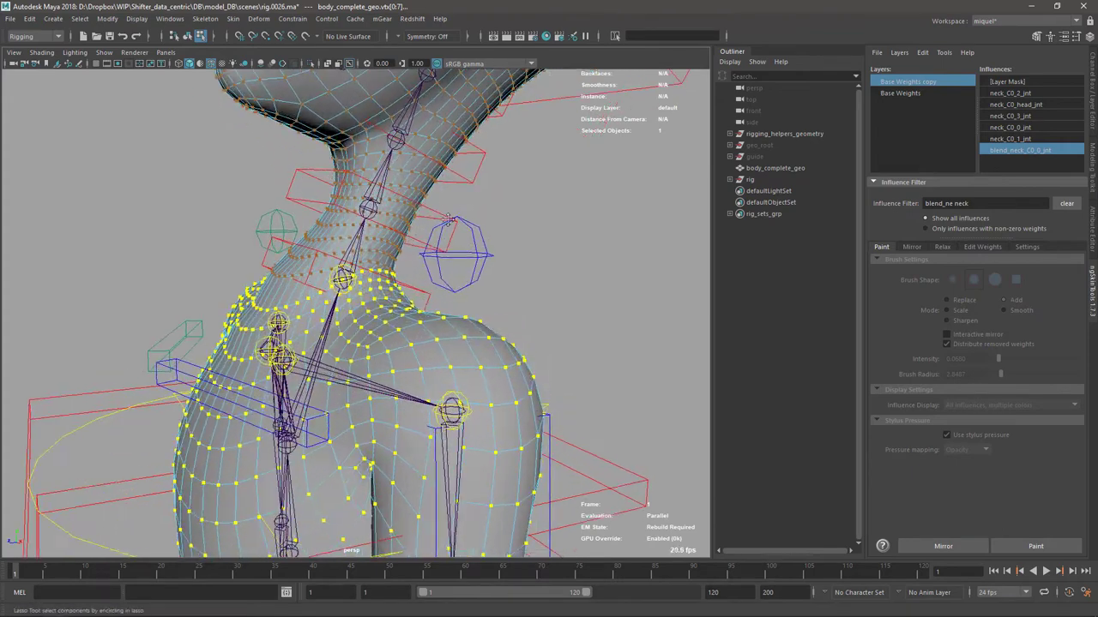
alt+middle_drag(447, 220, 493, 237)
key(q)
key(F8)
key(F8)
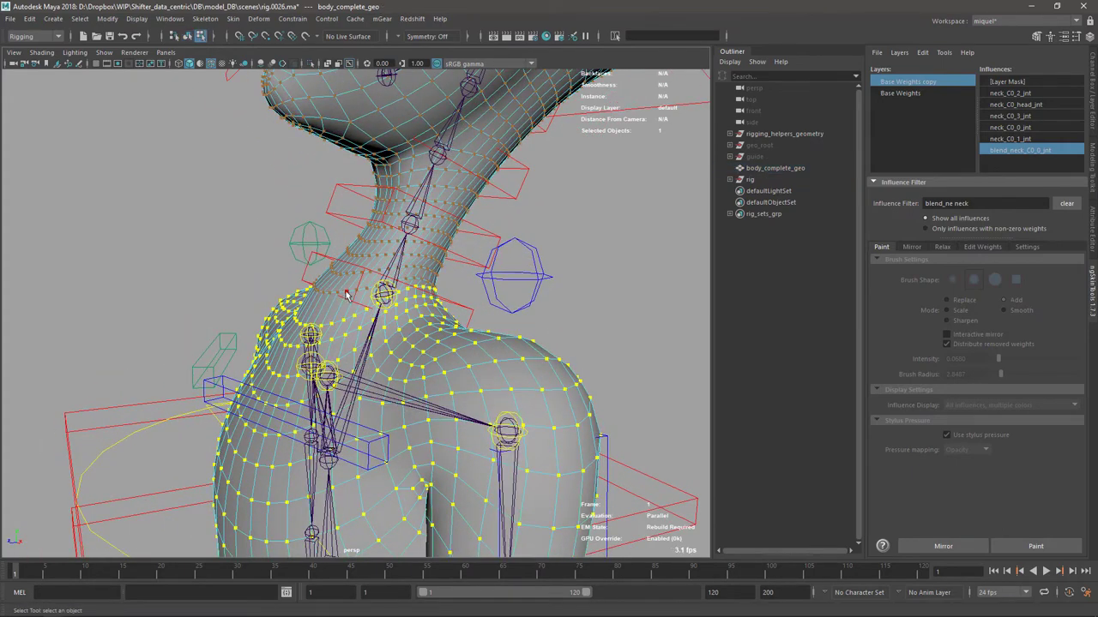
double_click(355, 294)
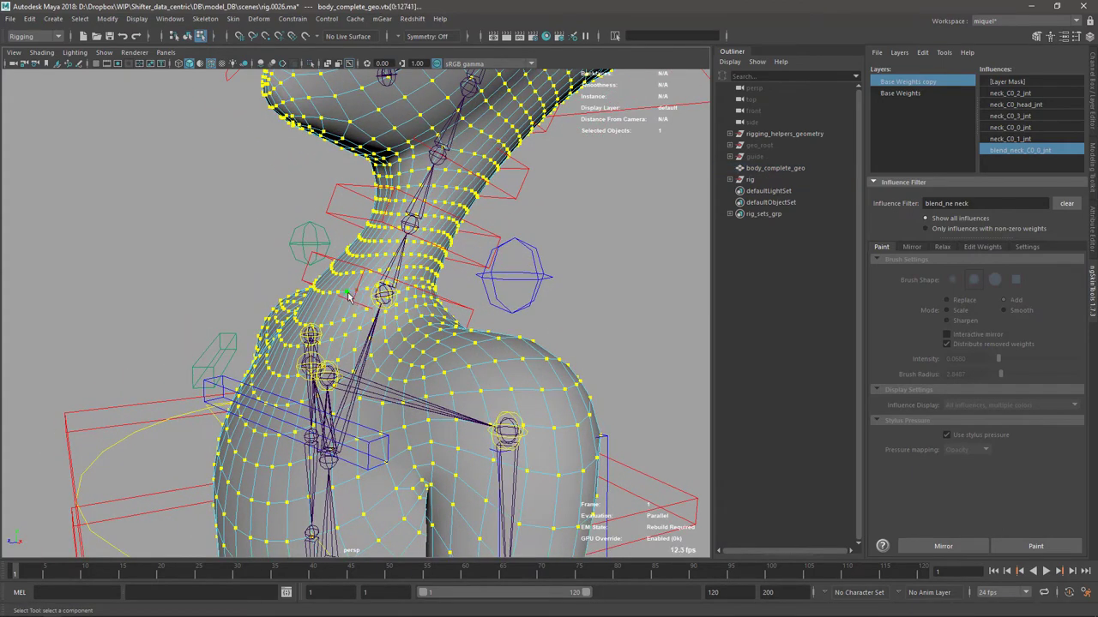
click(360, 298)
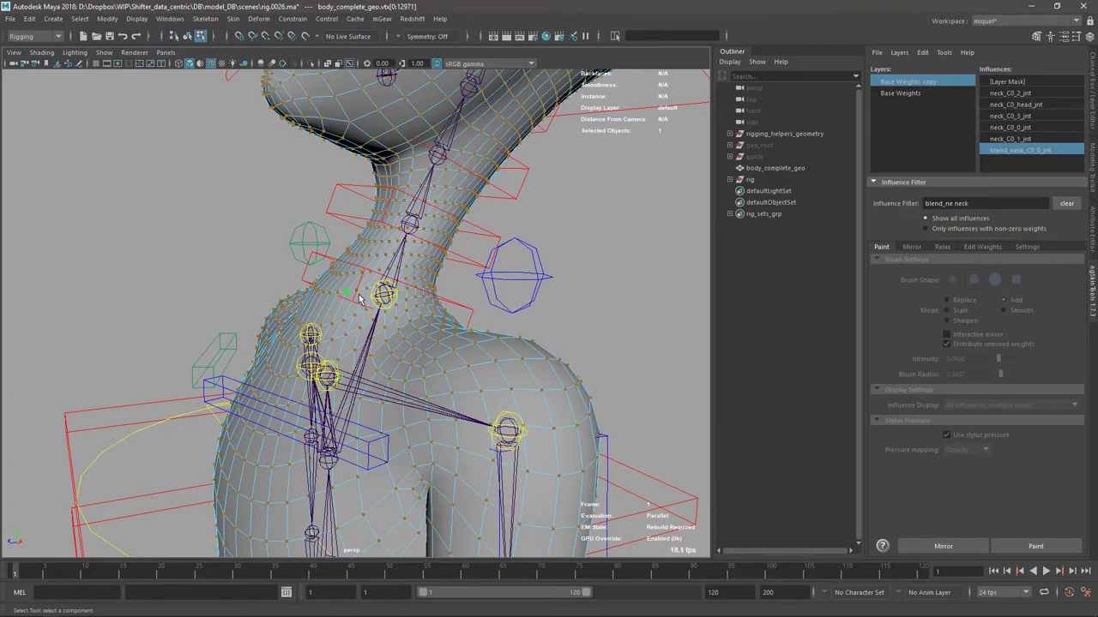
alt+drag(502, 317, 556, 311)
mouse_move(464, 337)
alt+mouse_down()
mouse_move(455, 311)
mouse_move(396, 321)
mouse_move(417, 306)
mouse_move(635, 310)
alt+mouse_up()
Flood the neck-base vertex loop in Smooth mode at intensity 1 for blend_neck_C0_0_jnt, and grow the vertex selection
click(1036, 546)
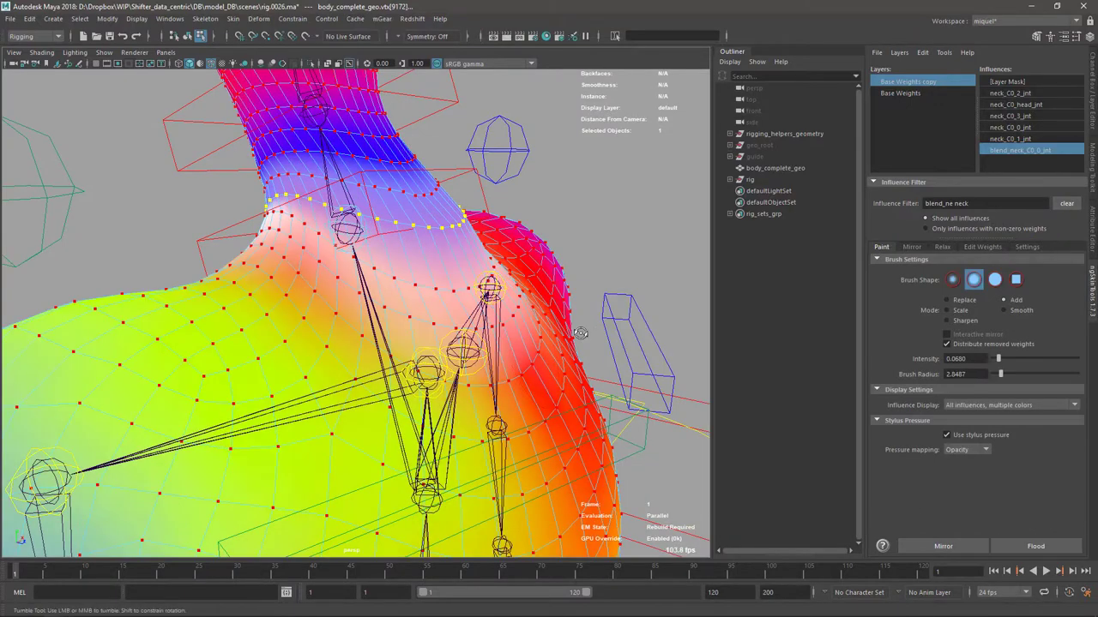
alt+drag(613, 374, 680, 326)
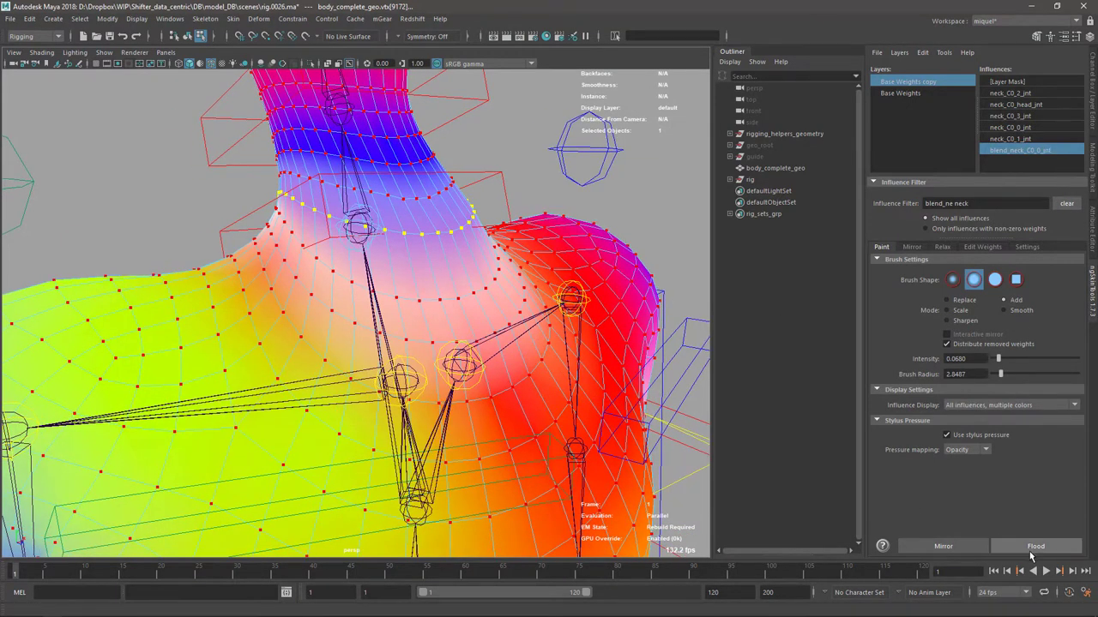
click(1014, 310)
click(1029, 550)
click(1033, 550)
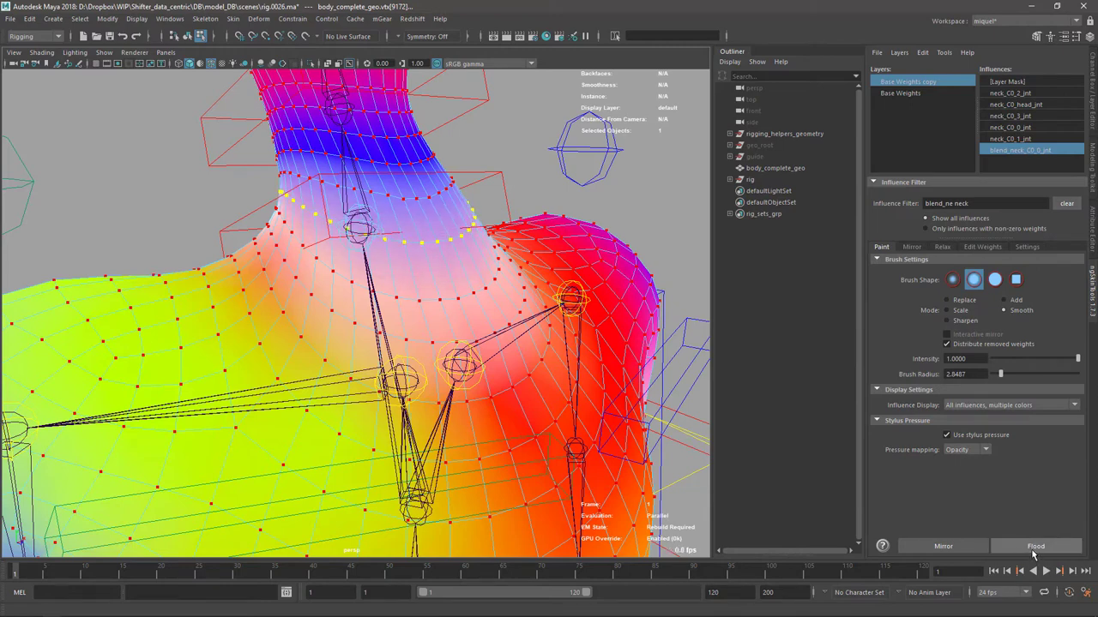
alt+drag(697, 431, 492, 345)
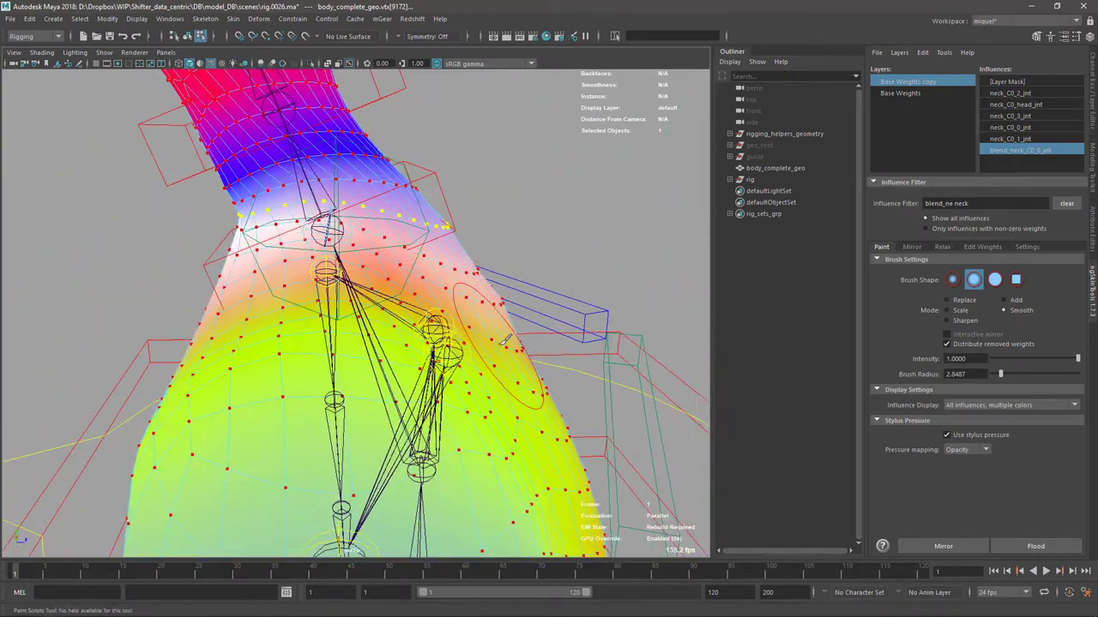
key(shift+period)
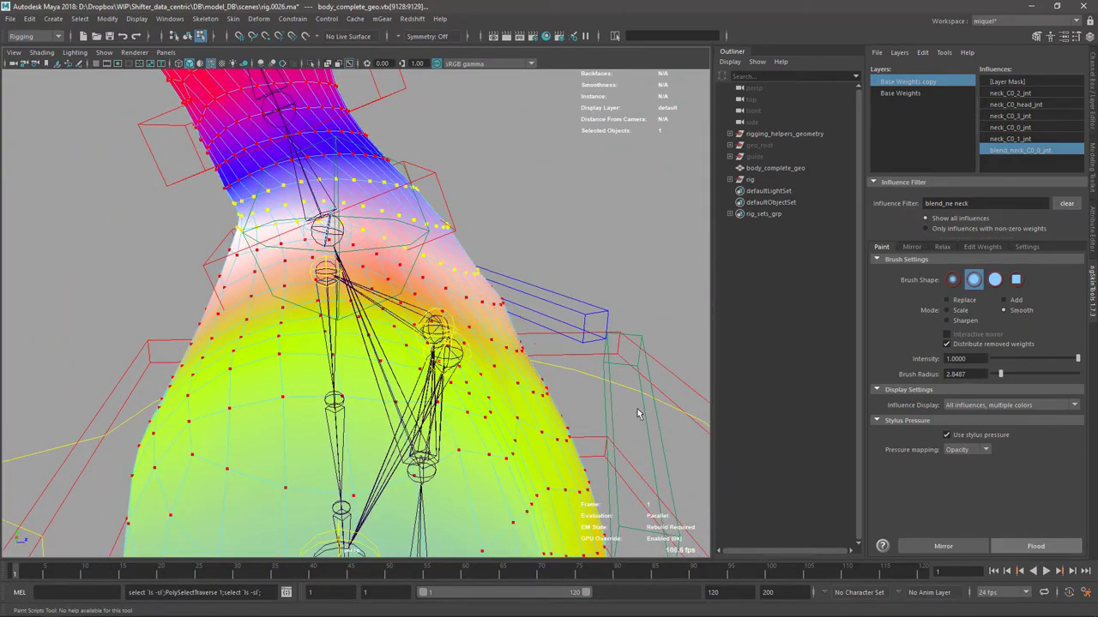
Rotate neck_C0_fk0_ctl to bend the neck forward and check the deformation at its base
key(q)
key(F8)
click(565, 243)
alt+drag(565, 243, 543, 385)
alt+right_drag(544, 386, 395, 344)
mouse_move(395, 344)
alt+mouse_down()
mouse_move(292, 292)
mouse_move(379, 294)
alt+mouse_up()
click(404, 292)
key(e)
drag(407, 254, 367, 248)
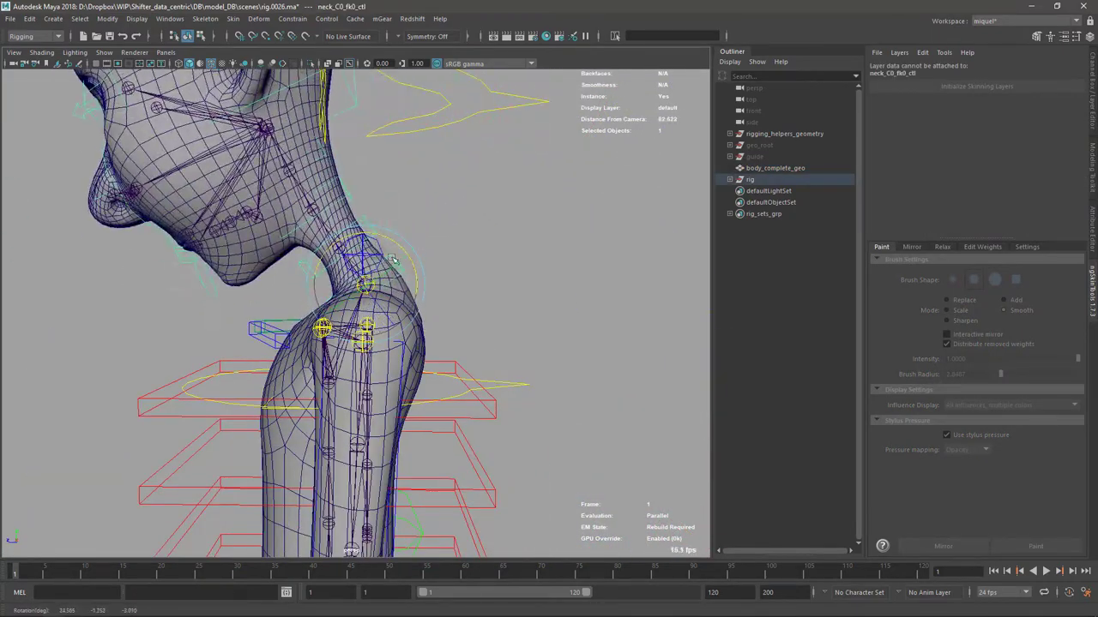
Try rotating blend_neck_C0_0_jnt and the neck base control to test the blended weights, and undo the last rotation
key(q)
scroll(386, 301, up, 3)
click(385, 273)
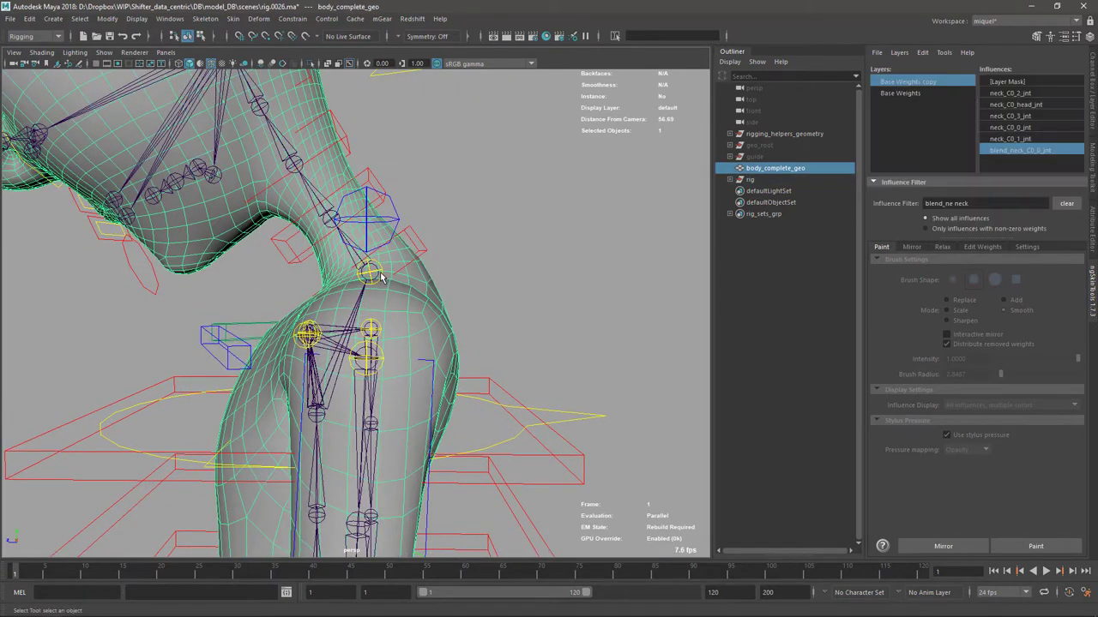
click(388, 268)
key(e)
drag(405, 236, 418, 257)
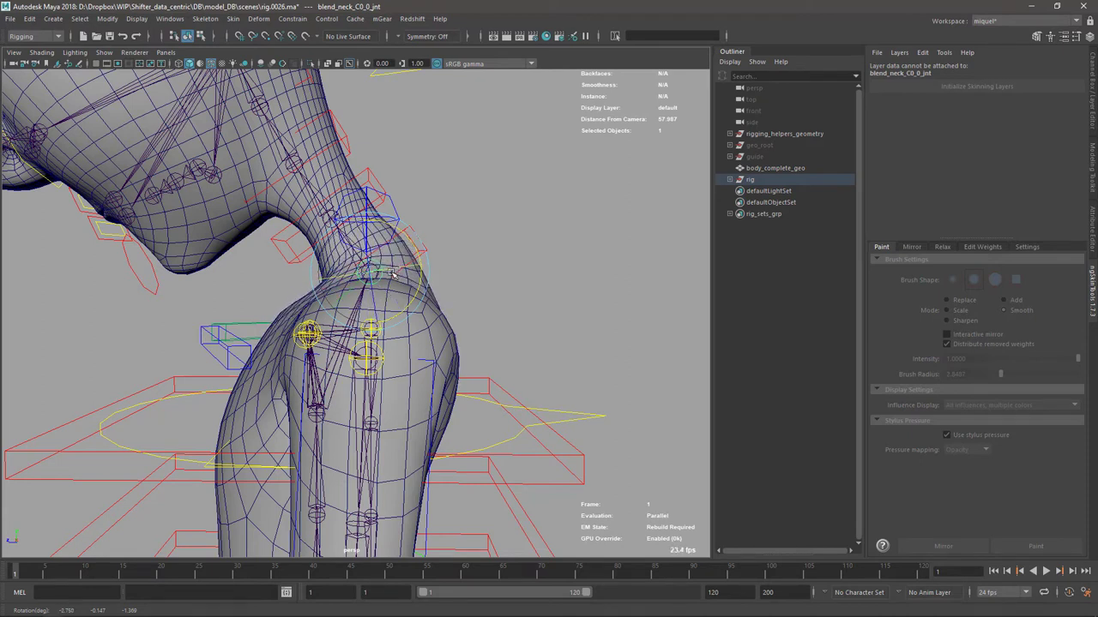
click(415, 232)
key(e)
drag(393, 228, 371, 276)
key(ctrl+z)
Rotate neck_C0_ik_ctl to check how the neck deforms with the head, and clear the selection
scroll(374, 280, down, 3)
alt+middle_drag(431, 211, 421, 319)
scroll(421, 318, down, 1)
key(q)
click(502, 210)
key(e)
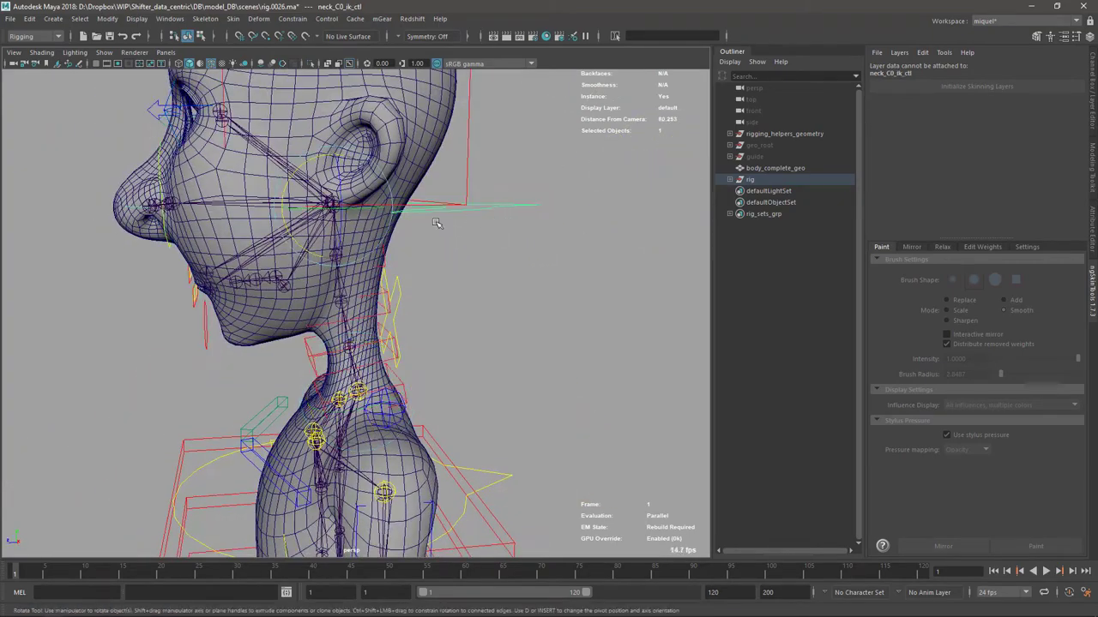
drag(344, 255, 515, 333)
key(q)
click(592, 256)
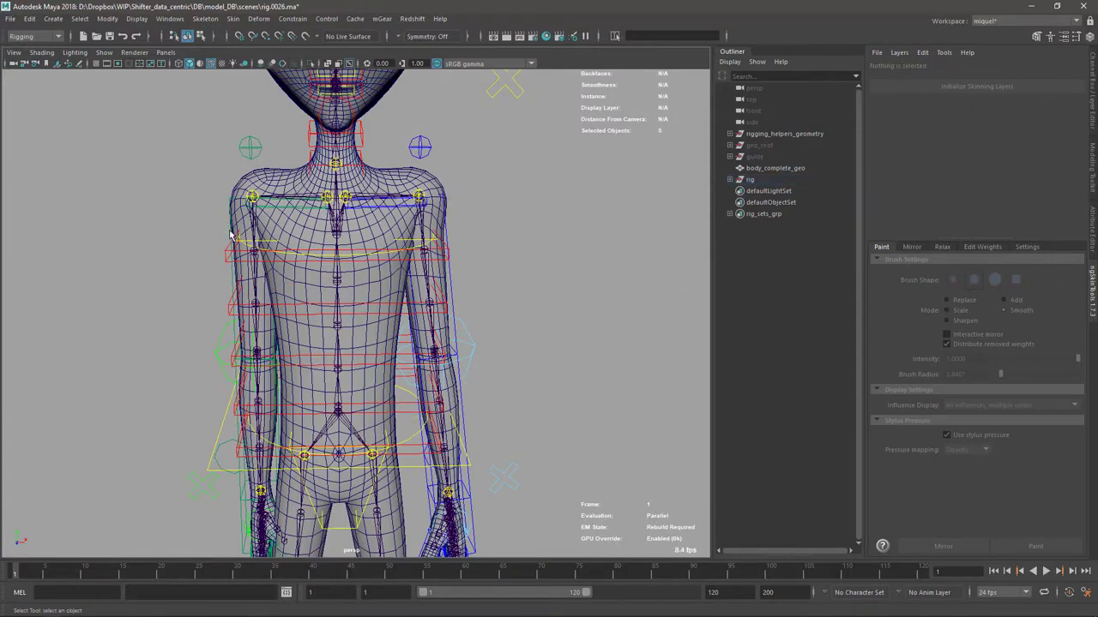
Raise the left leg by moving leg_L0_ik_ctl and check the hip deformation
alt+drag(318, 295, 434, 318)
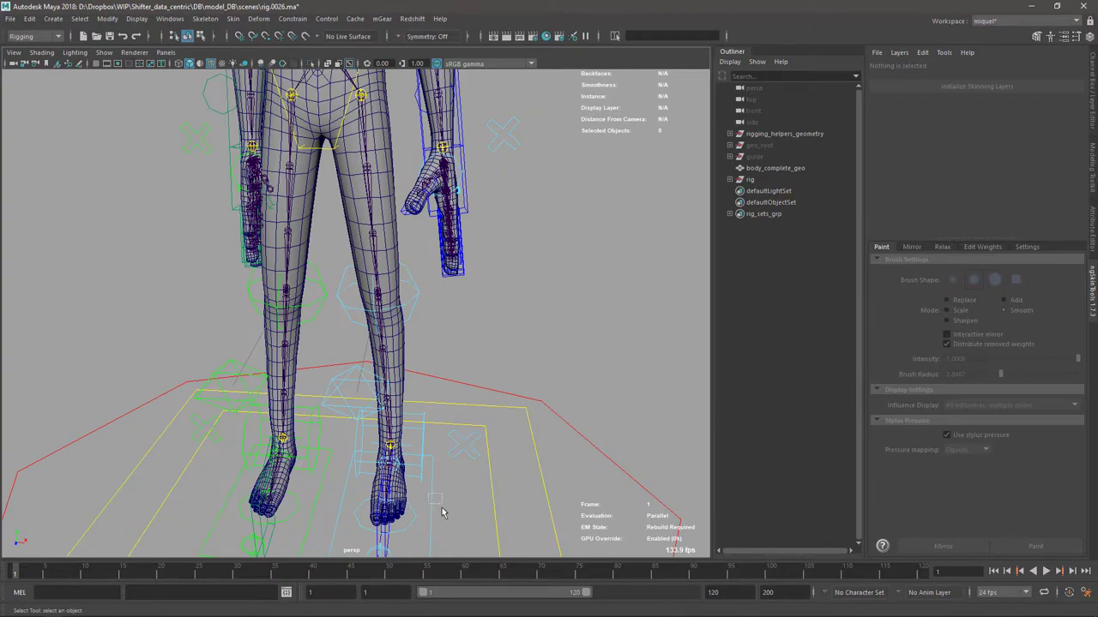
drag(442, 508, 444, 512)
alt+drag(444, 510, 442, 369)
key(w)
alt+right_drag(442, 369, 532, 390)
alt+drag(532, 390, 287, 313)
alt+right_drag(287, 313, 380, 355)
alt+drag(379, 355, 217, 323)
Undo the left leg's test pose
key(ctrl+z)
key(ctrl+z)
key(ctrl+z)
key(ctrl+z)
key(ctrl+z)
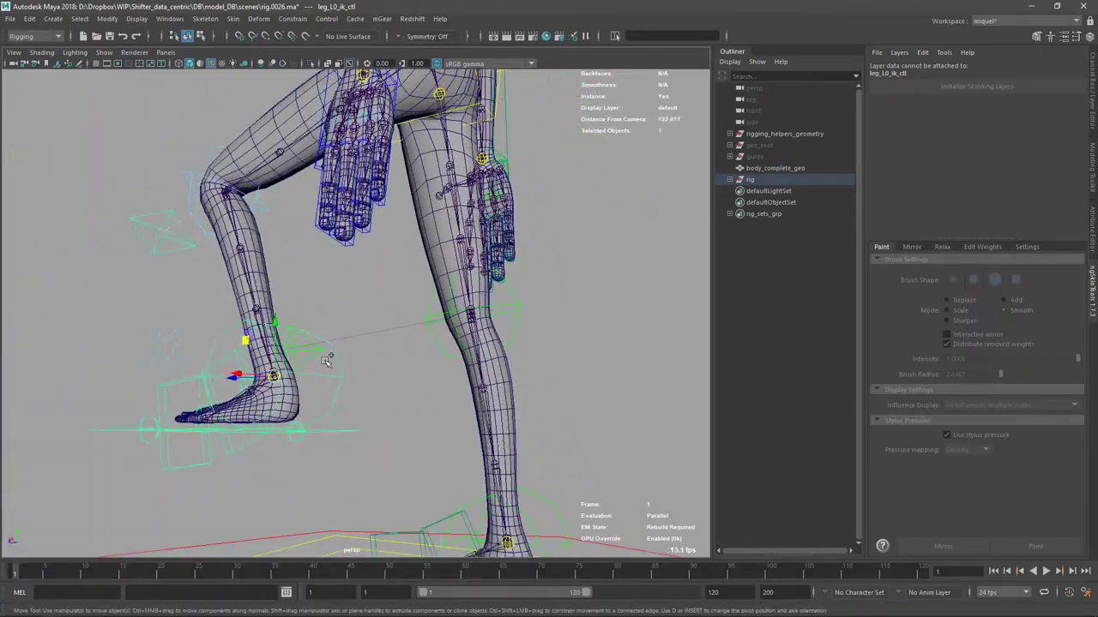
key(ctrl+z)
key(ctrl+z)
key(ctrl+z)
key(ctrl+z)
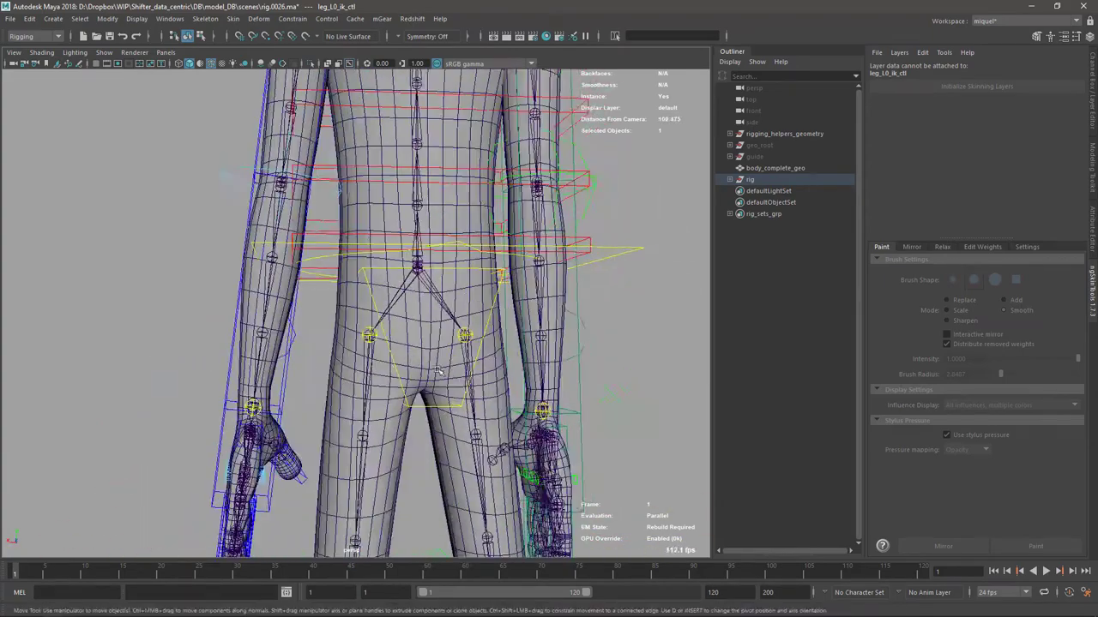
key(ctrl+z)
key(q)
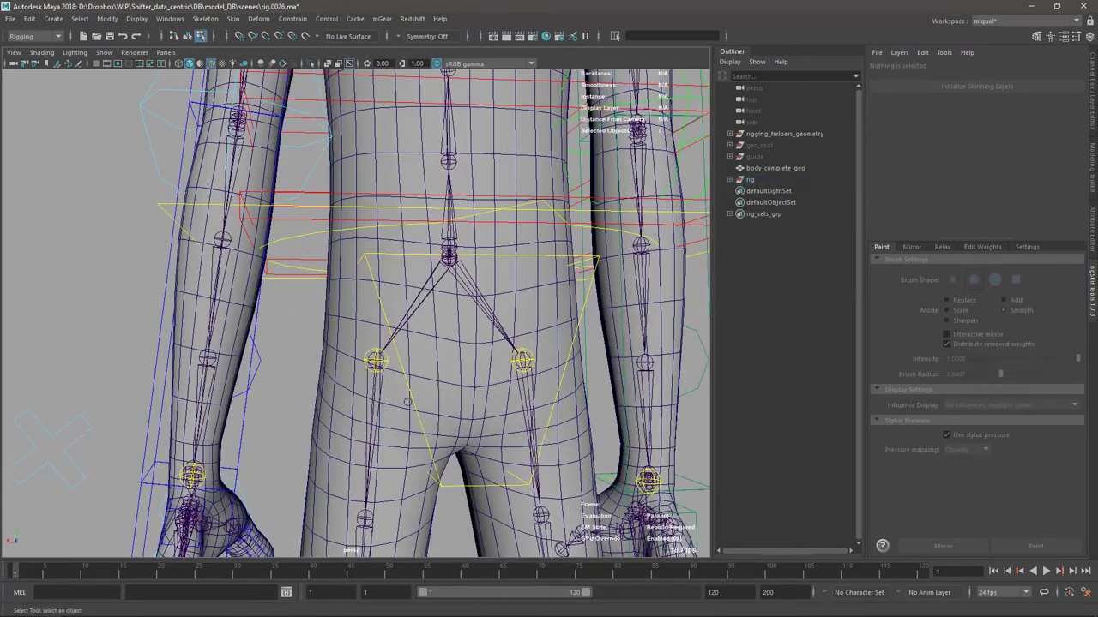
Select a band of faces around the left hip at the top of the thigh and convert it to vertices
click(442, 403)
alt+drag(410, 395, 439, 374)
key(F11)
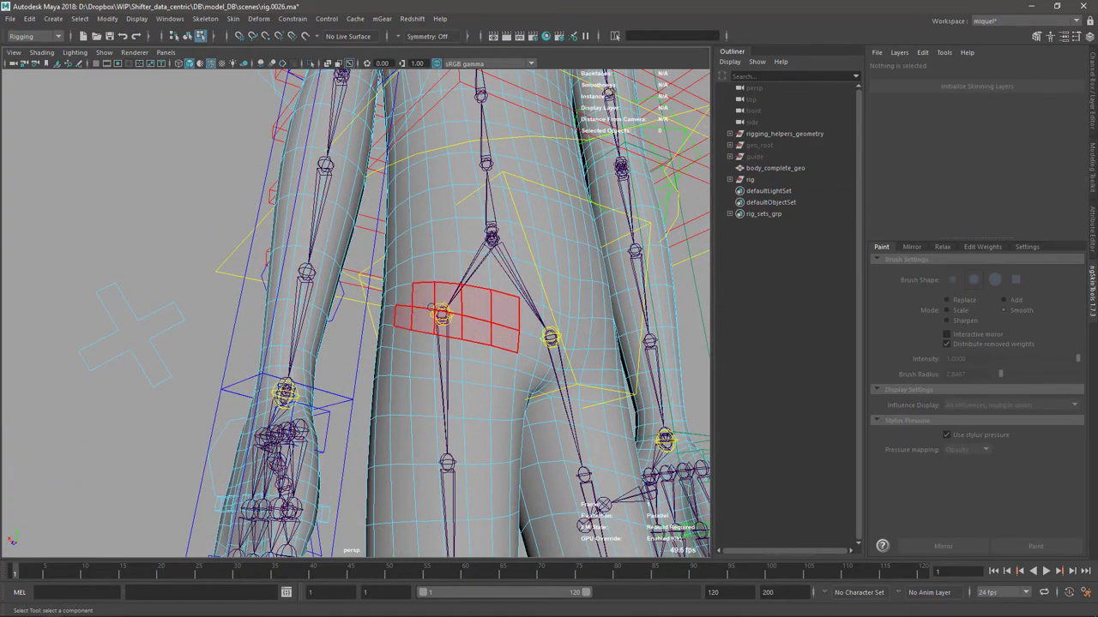
drag(431, 308, 432, 314)
alt+drag(369, 328, 445, 349)
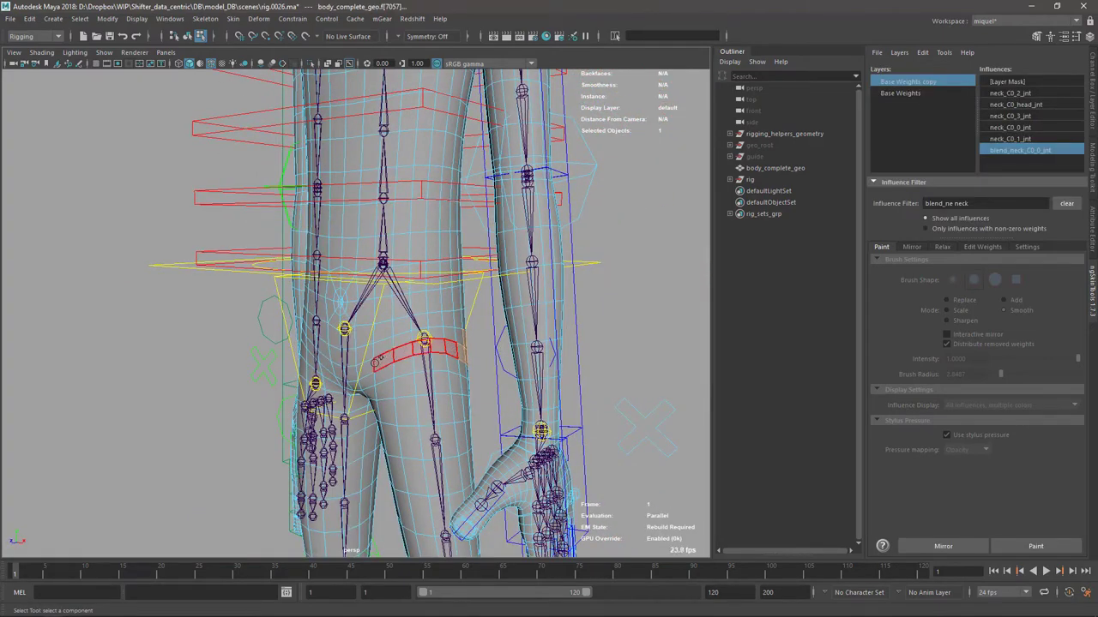
double_click(450, 333)
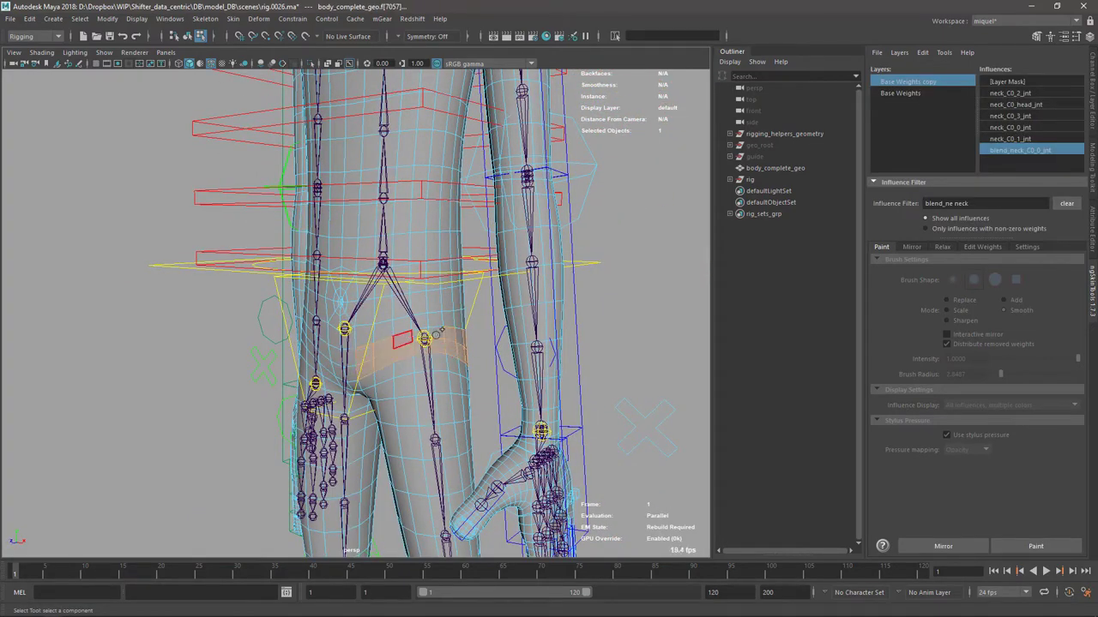
alt+drag(465, 332, 476, 360)
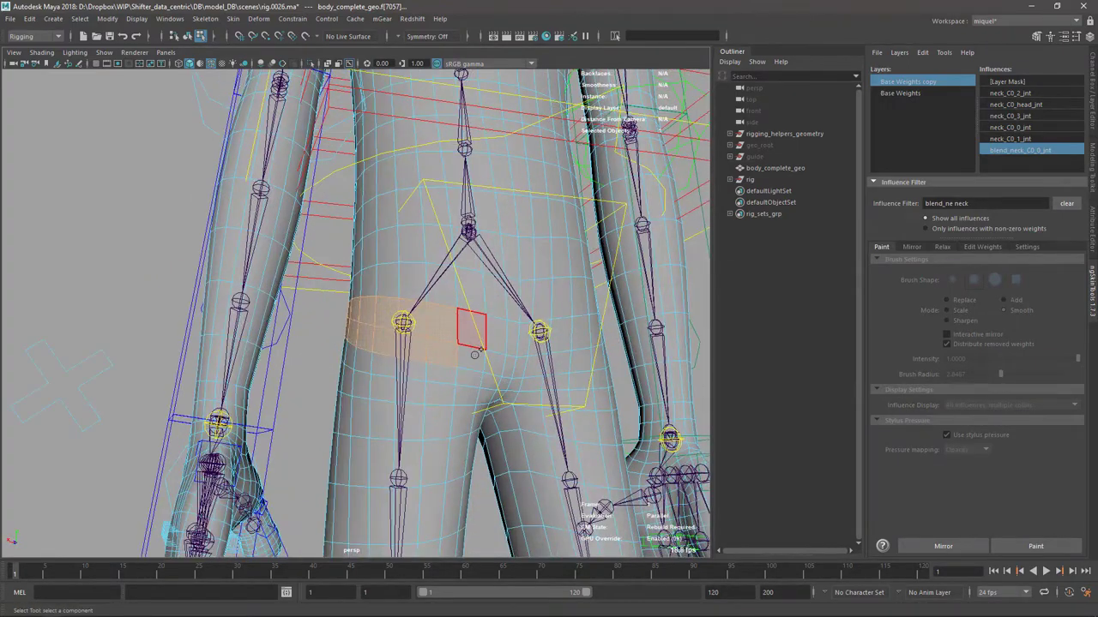
key(ctrl+F9)
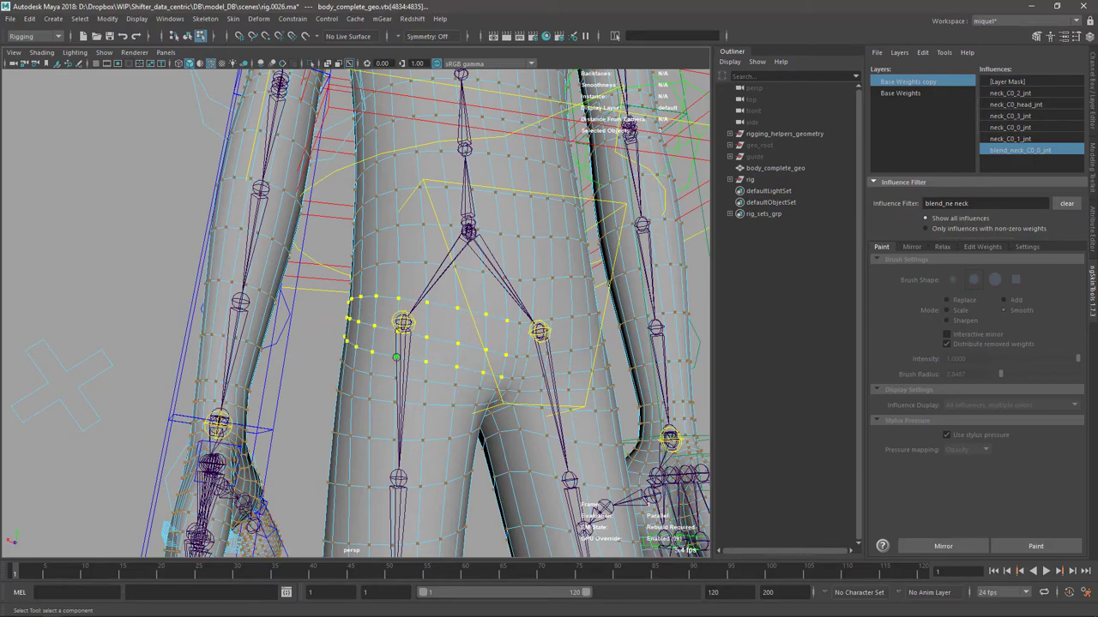
alt+drag(408, 353, 536, 352)
Filter the influences by "blend_le" and select blend_leg_L0_0_jnt
drag(977, 204, 807, 216)
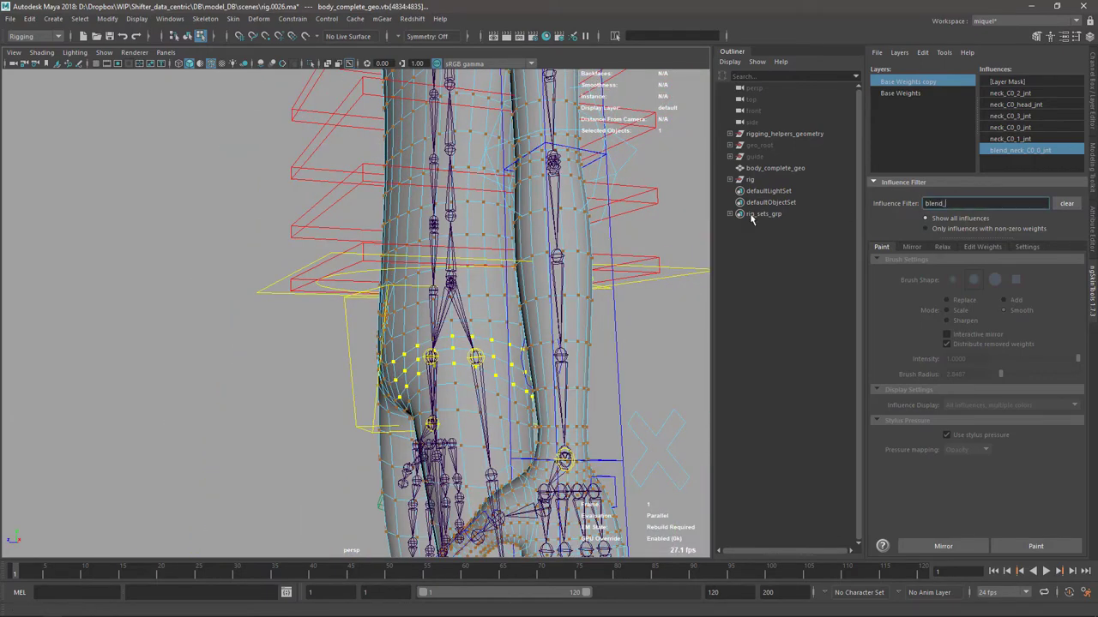
text(blend_le)
key(Return)
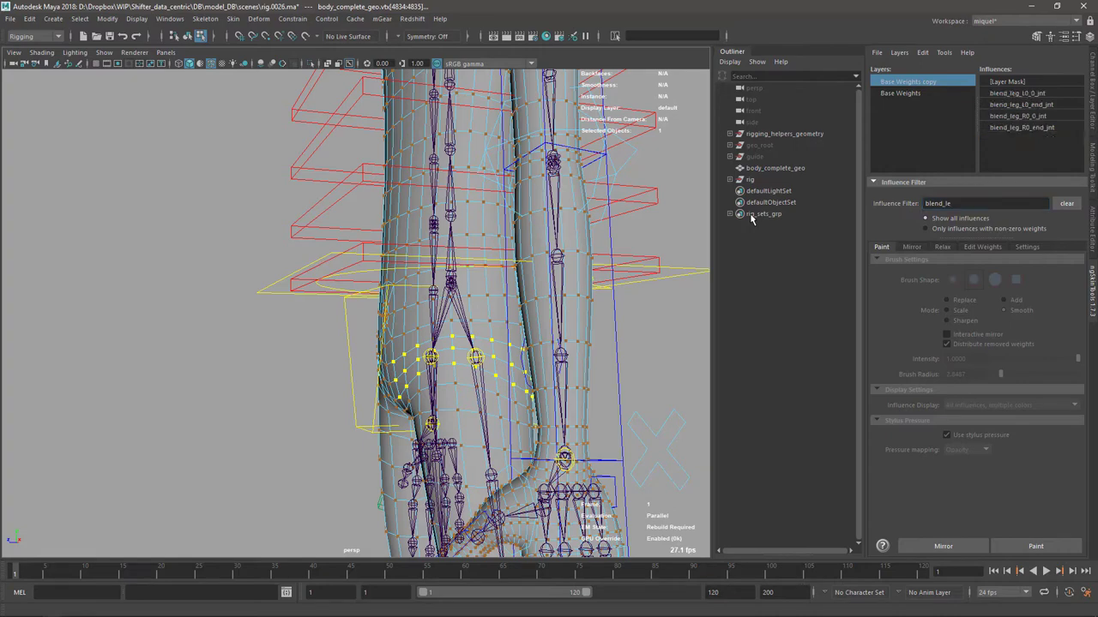
click(1035, 94)
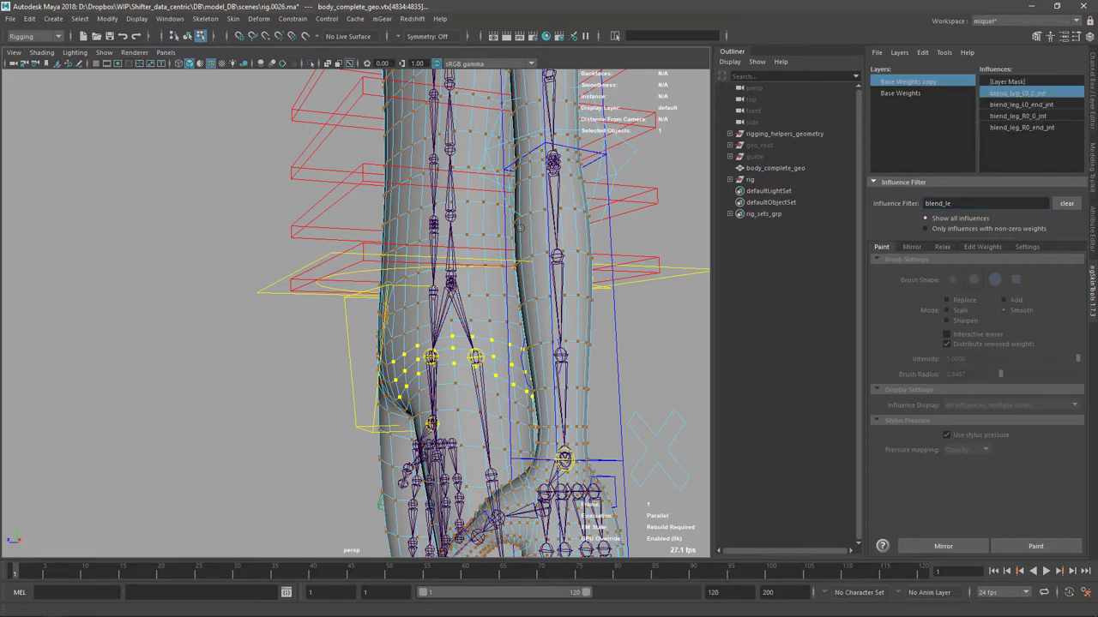
Flood the selected hip vertices with blend_leg_L0_0_jnt in Replace mode at intensity 1, and smooth them with repeated Smooth floods
alt+drag(330, 350, 431, 341)
click(1019, 544)
mouse_move(319, 323)
alt+right_down()
mouse_move(431, 409)
mouse_move(498, 337)
alt+right_up()
alt+middle_drag(498, 336, 483, 211)
alt+right_drag(483, 211, 419, 342)
alt+drag(420, 343, 403, 360)
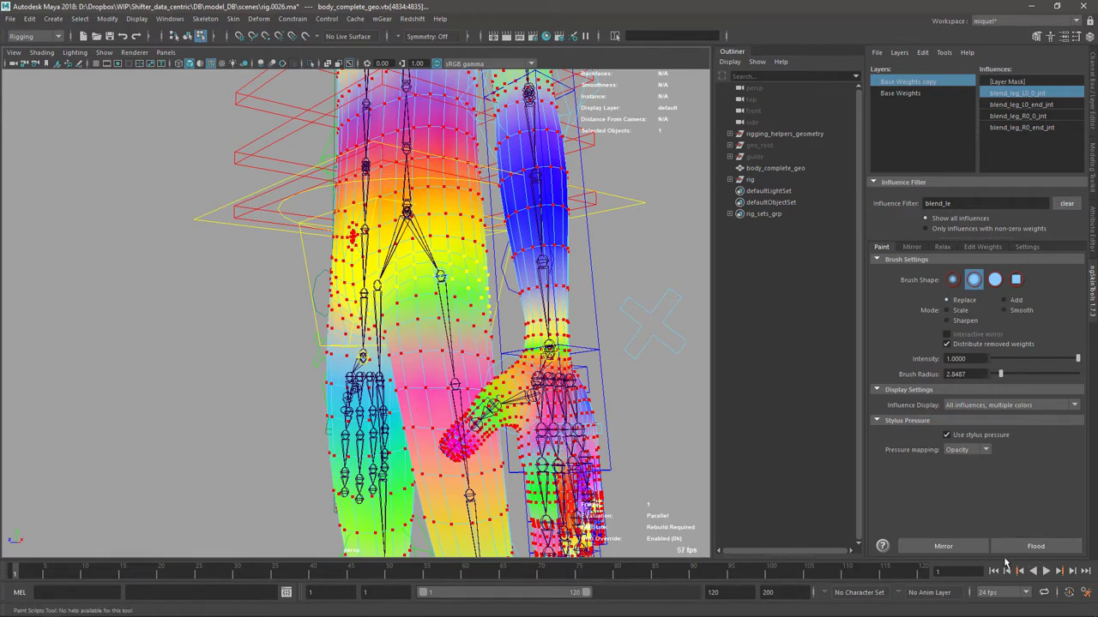
click(1029, 552)
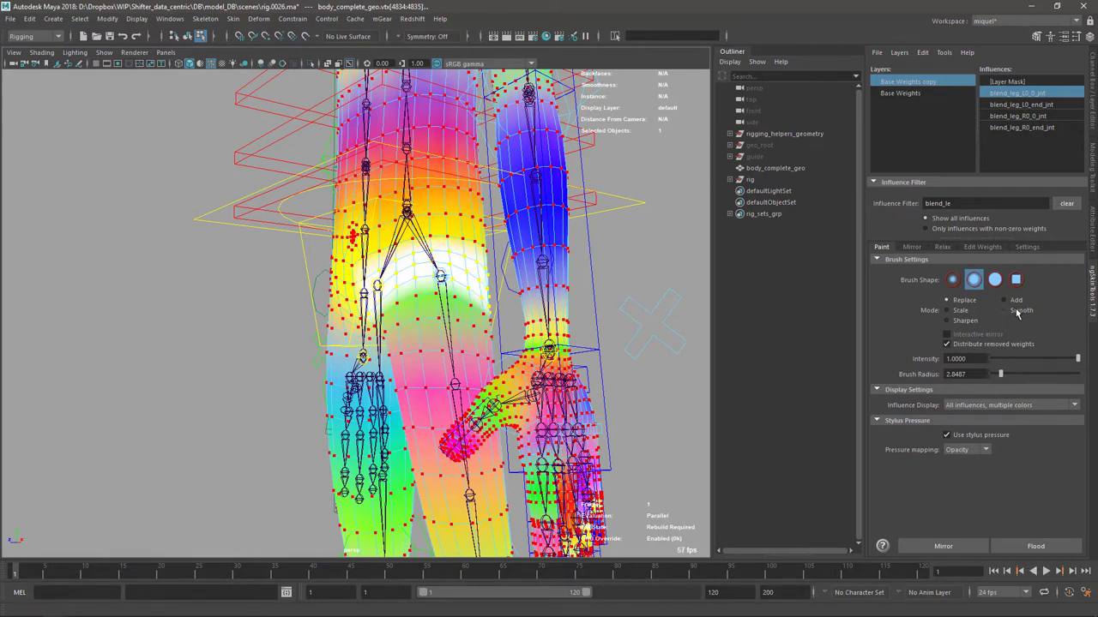
click(1045, 549)
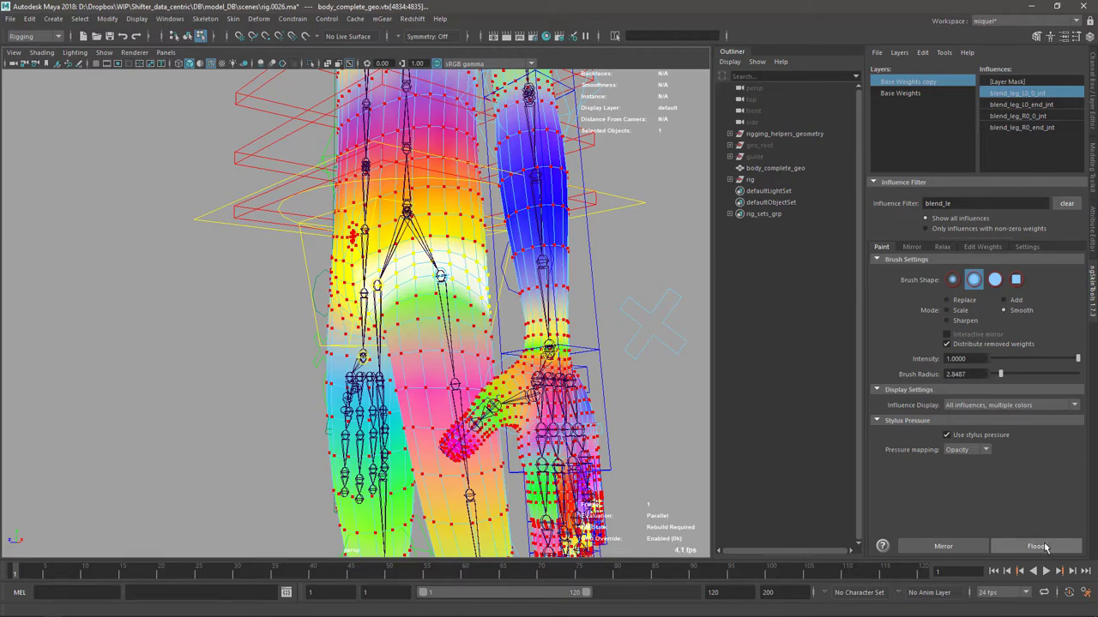
click(1037, 544)
Raise the left leg by moving leg_L0_ik_ctl and inspect the hip and buttock deformation from front and back
alt+middle_drag(499, 272, 484, 250)
alt+right_drag(483, 250, 421, 292)
alt+middle_drag(420, 291, 416, 223)
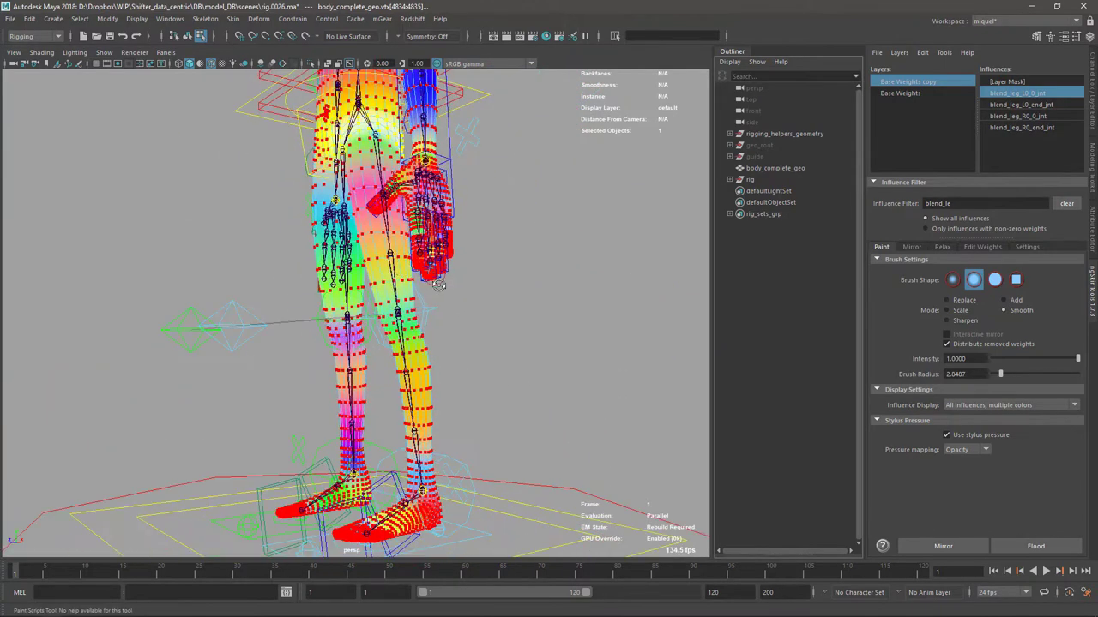
alt+drag(416, 223, 420, 244)
key(F8)
click(482, 527)
key(w)
drag(389, 451, 549, 343)
alt+middle_drag(549, 343, 561, 429)
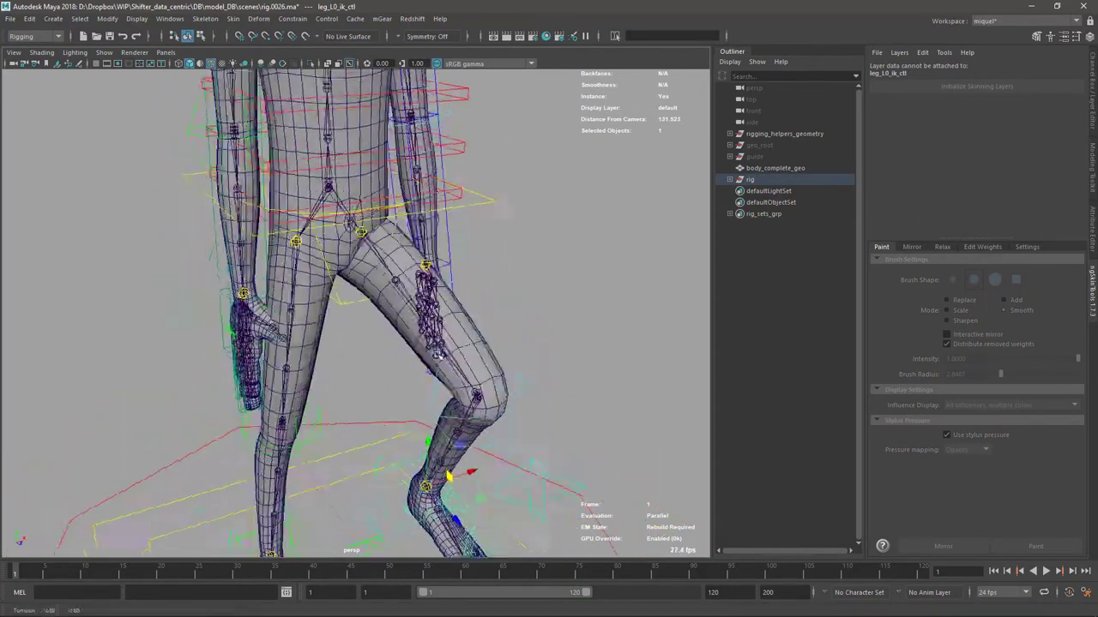
alt+drag(562, 429, 373, 343)
alt+right_drag(373, 343, 382, 340)
alt+drag(382, 340, 300, 248)
alt+right_drag(300, 248, 362, 214)
Display the multicolour influence weights on body_complete_geo with the Paint tool and examine the blending around the raised left hip, groin and buttocks
click(363, 216)
alt+middle_drag(352, 227, 355, 284)
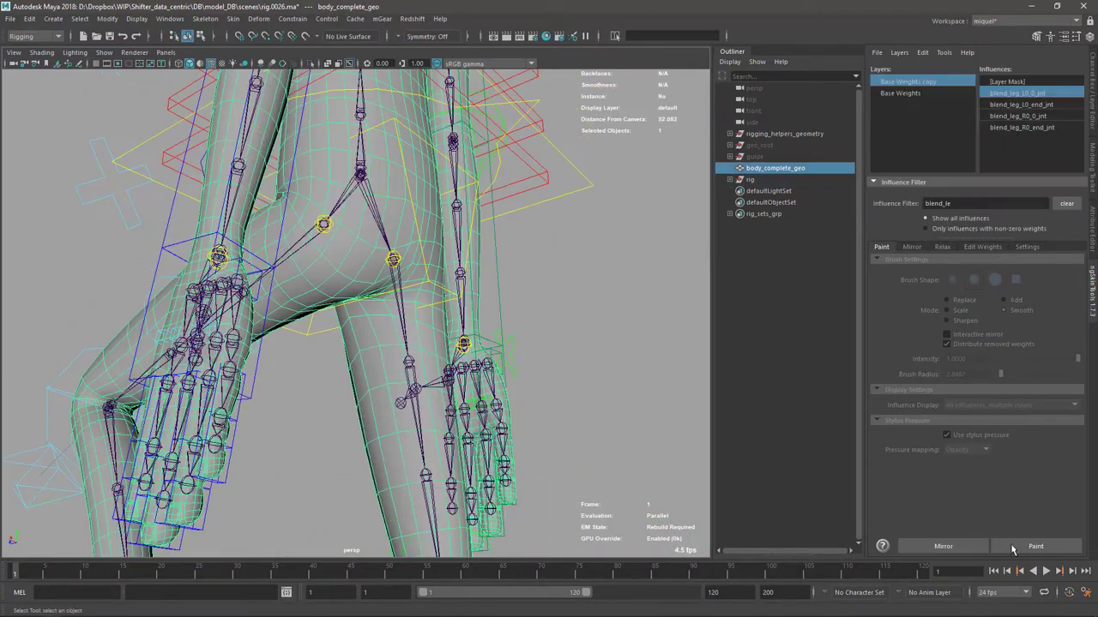
click(1014, 548)
alt+middle_drag(368, 237, 380, 269)
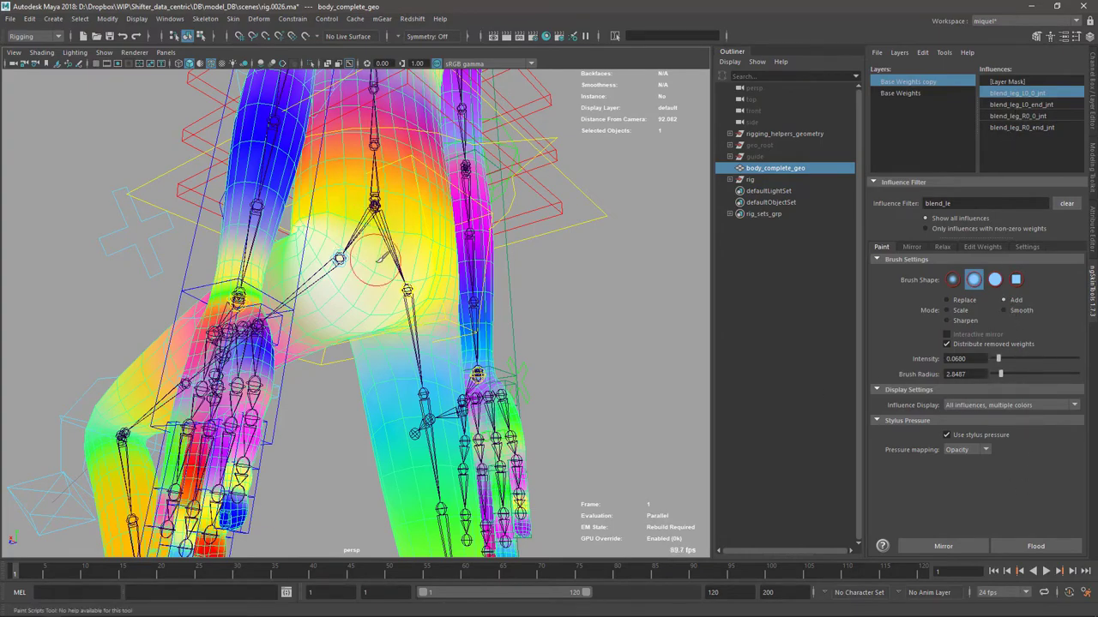
mouse_move(404, 290)
alt+mouse_down()
mouse_move(490, 343)
mouse_move(434, 274)
alt+mouse_up()
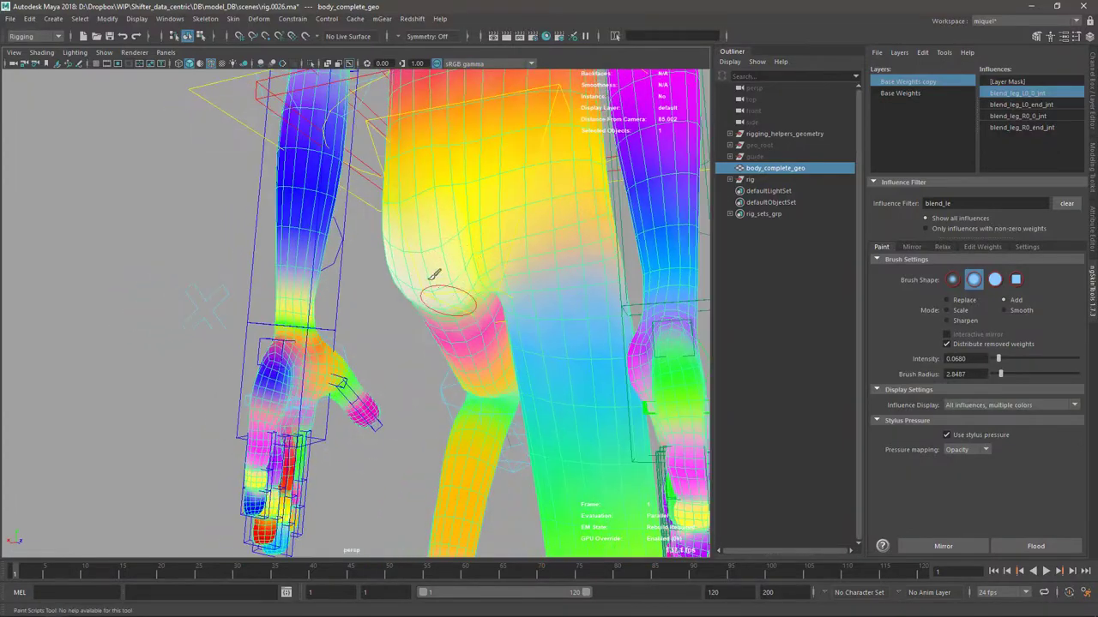
mouse_move(411, 313)
alt+mouse_down()
mouse_move(458, 309)
mouse_move(419, 299)
mouse_move(395, 325)
alt+mouse_up()
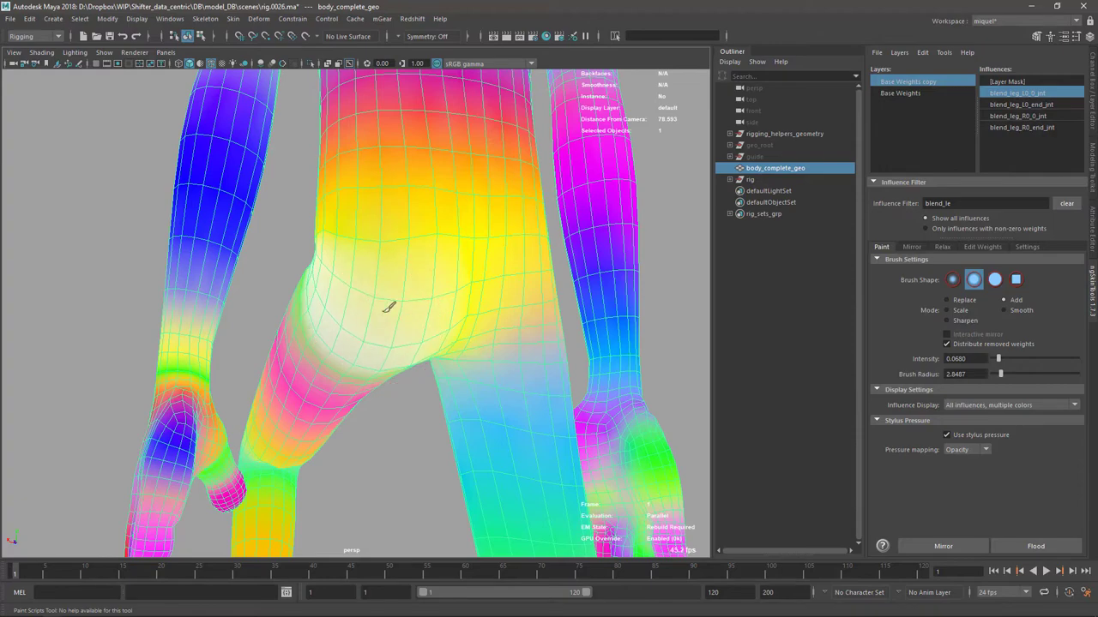
mouse_move(385, 310)
alt+mouse_down()
mouse_move(399, 328)
mouse_move(454, 311)
mouse_move(383, 277)
mouse_move(404, 290)
alt+mouse_up()
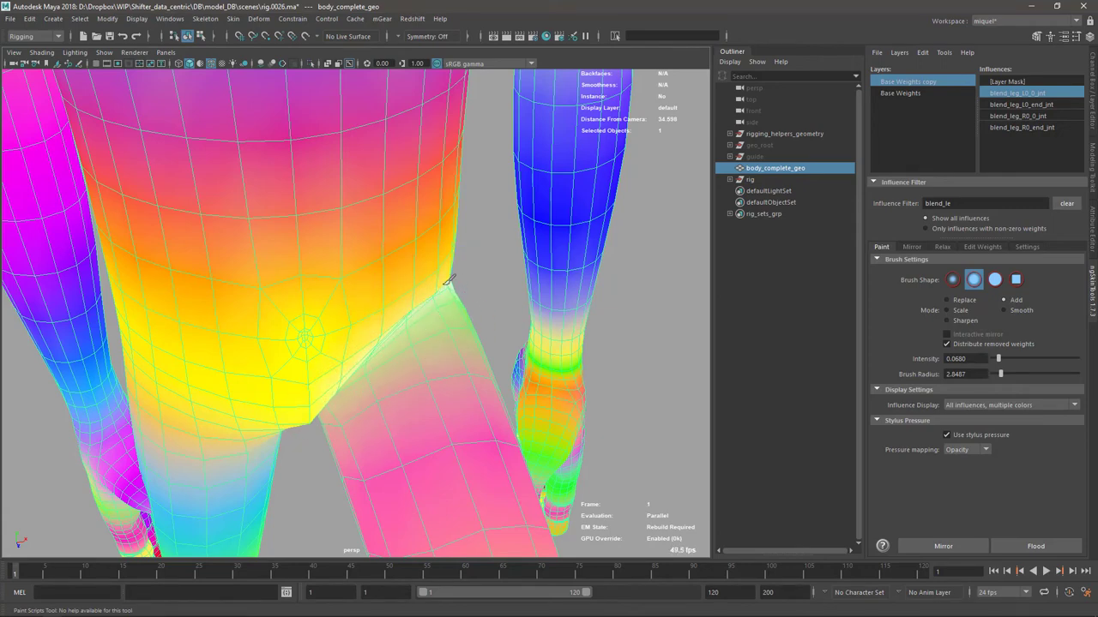
mouse_move(501, 301)
alt+mouse_down()
mouse_move(377, 296)
mouse_move(343, 284)
mouse_move(409, 245)
mouse_move(528, 267)
mouse_move(500, 269)
mouse_move(492, 301)
alt+mouse_up()
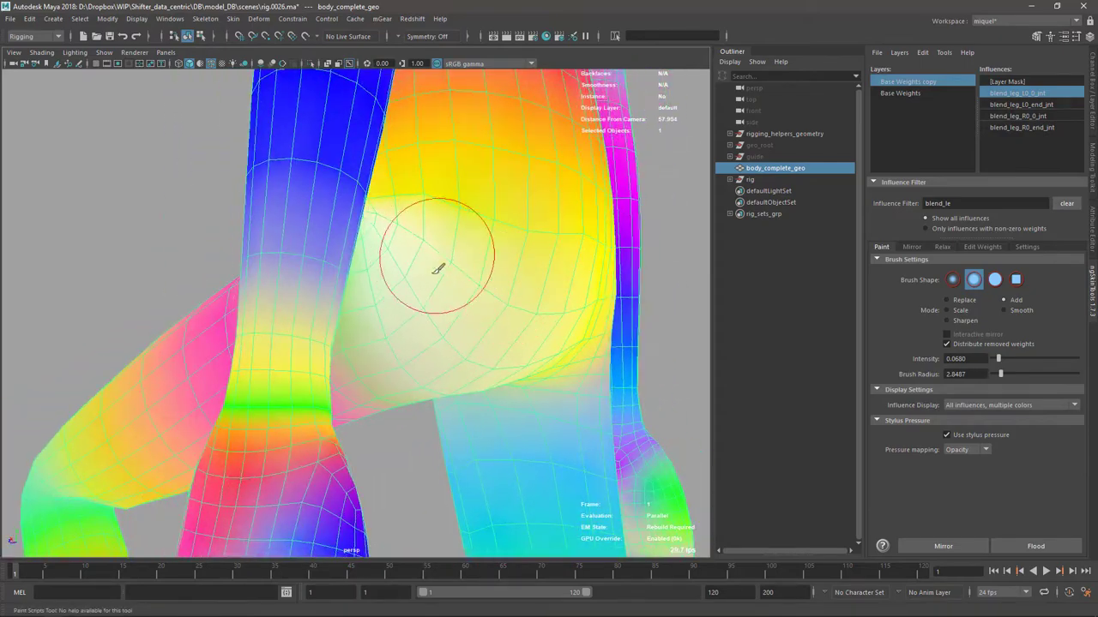
mouse_move(437, 265)
alt+mouse_down()
mouse_move(532, 293)
mouse_move(399, 272)
mouse_move(466, 282)
mouse_move(396, 283)
mouse_move(421, 309)
mouse_move(549, 277)
mouse_move(430, 378)
alt+mouse_up()
alt+right_drag(430, 378, 401, 368)
alt+drag(401, 368, 523, 356)
key(q)
drag(590, 343, 571, 404)
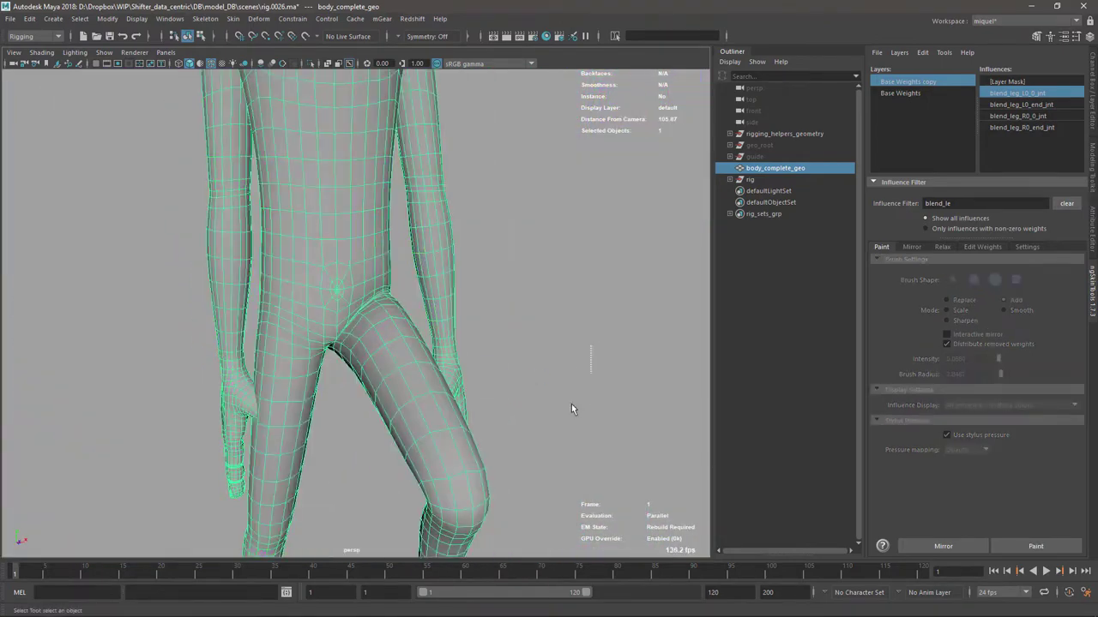
Show the rig controls again and undo the left leg's raised pose
alt+right_drag(468, 494, 387, 416)
alt+middle_drag(387, 416, 386, 336)
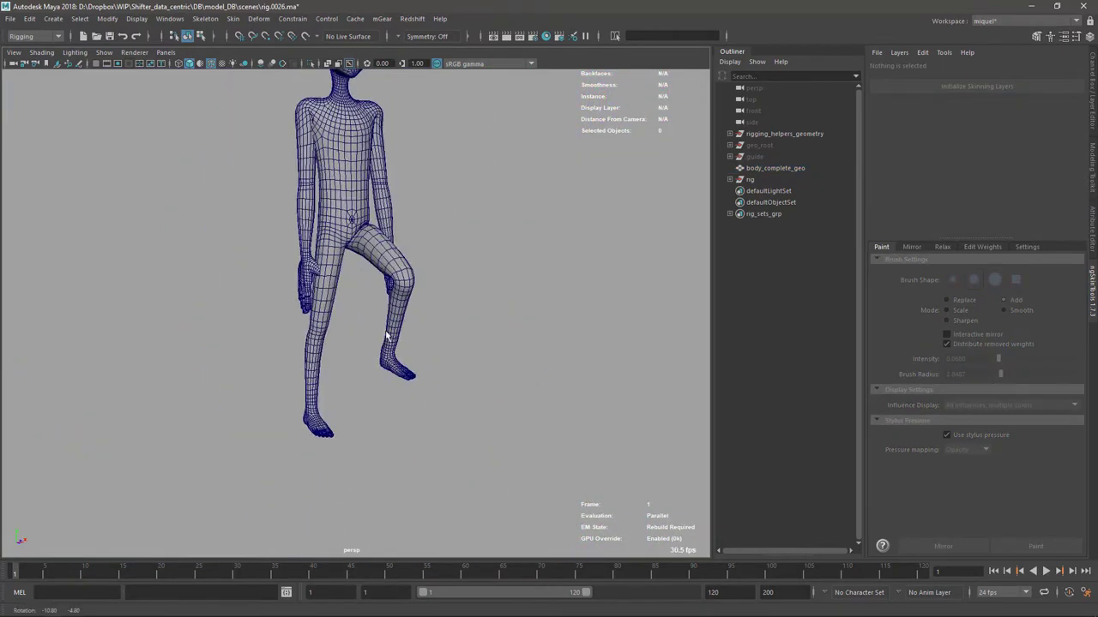
key(alt+1)
click(444, 396)
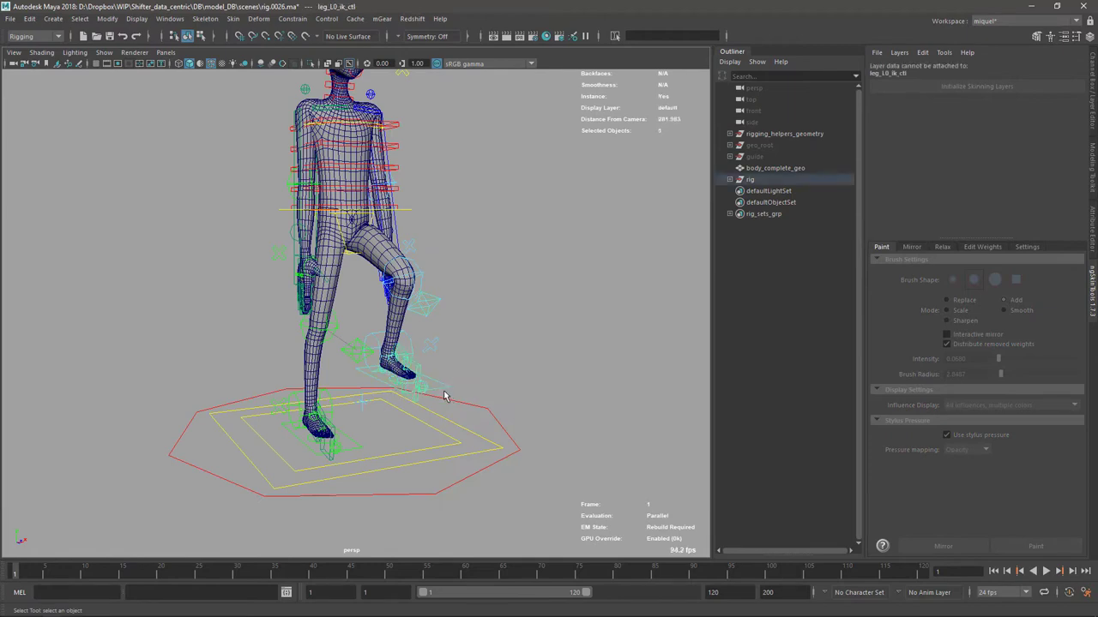
key(ctrl+z)
Raise both legs together by moving leg_L0_ik_ctl and leg_R0_ik_ctl up and forward, and inspect the hip and buttock deformation from several angles
shift+click(359, 448)
key(w)
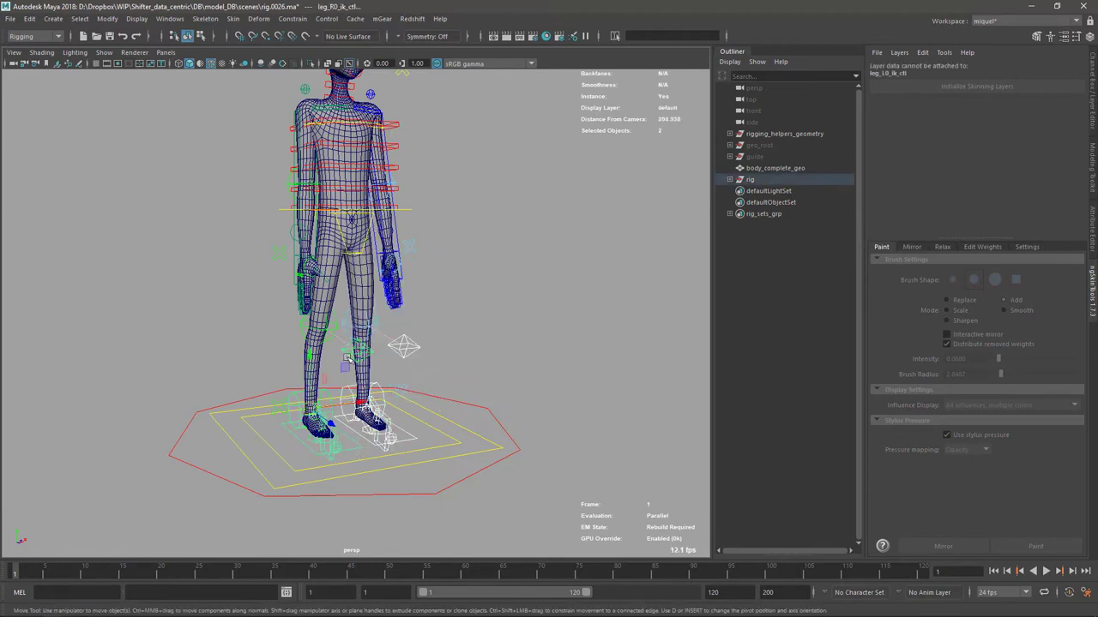
drag(333, 390, 384, 356)
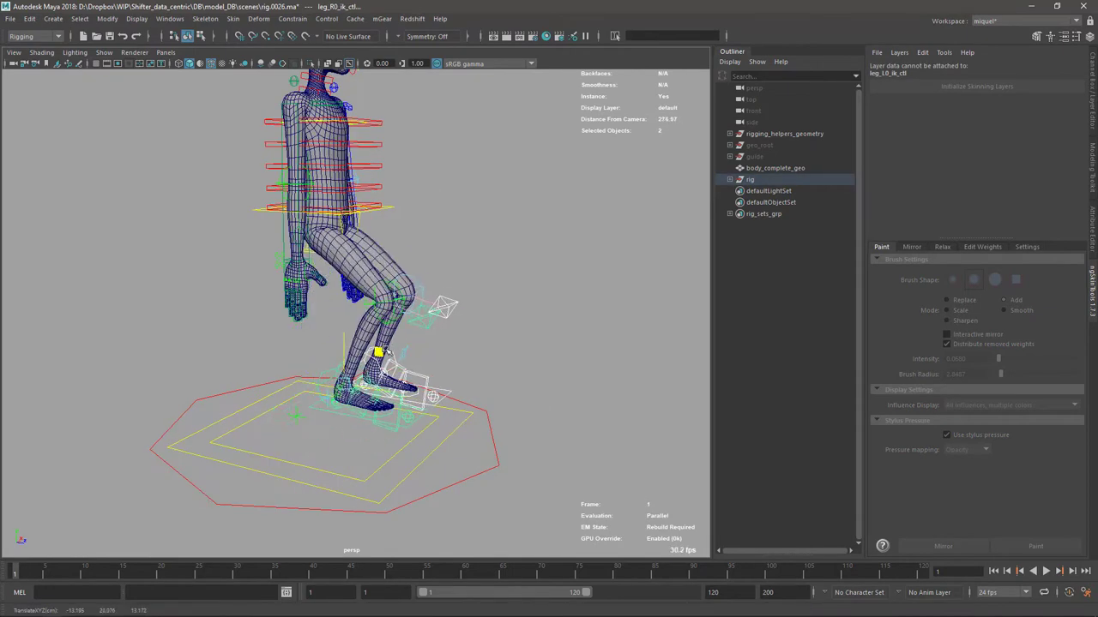
alt+drag(297, 315, 343, 263)
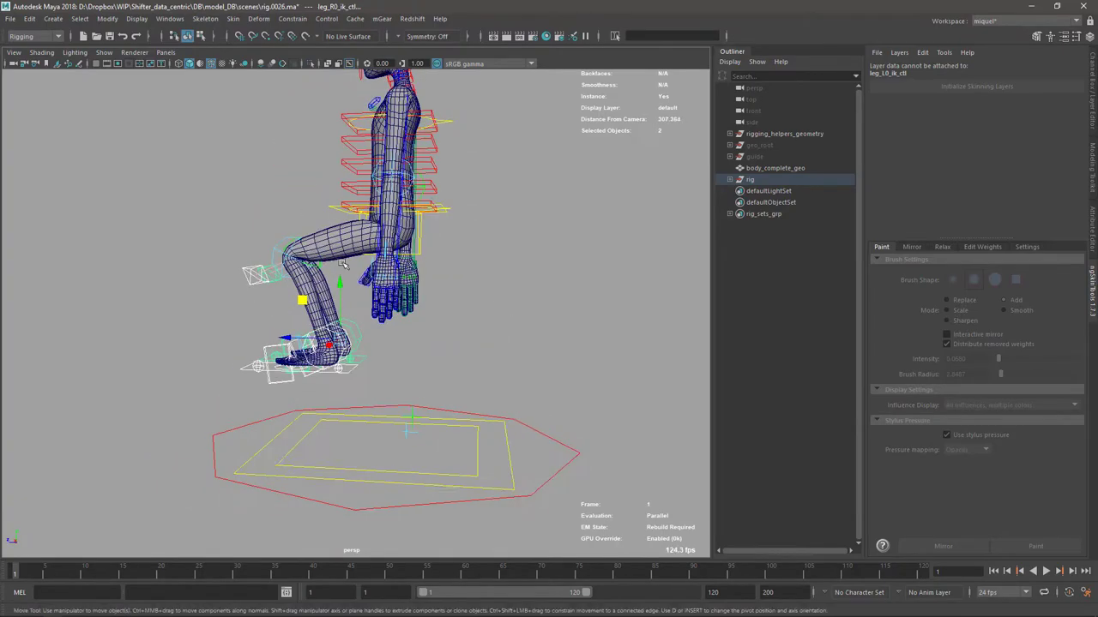
alt+right_drag(385, 390, 428, 386)
alt+drag(343, 360, 446, 343)
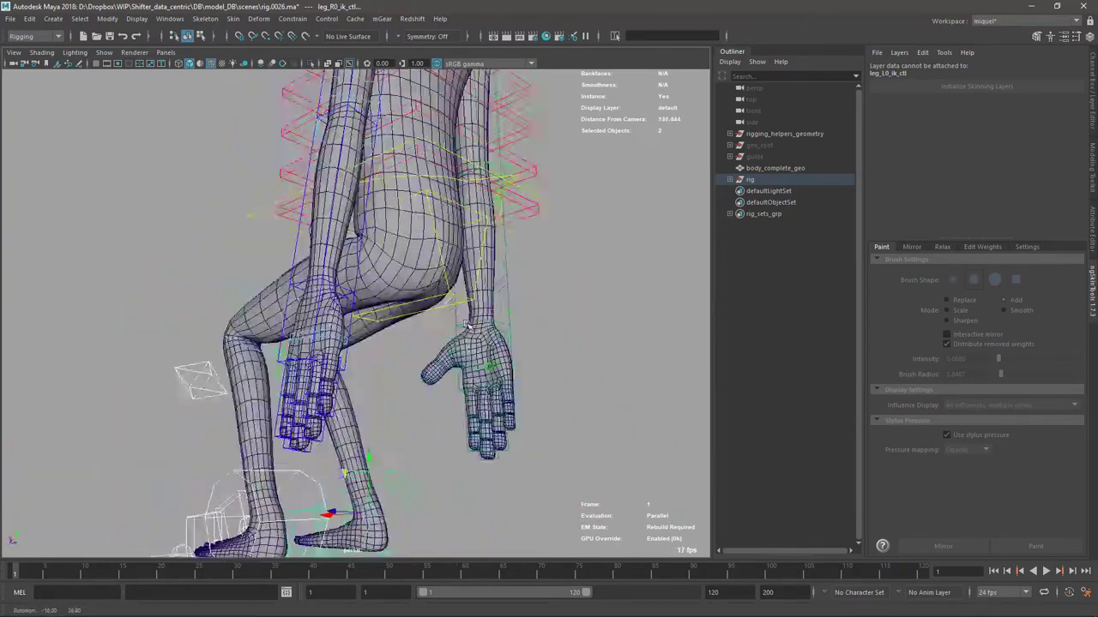
drag(319, 502, 282, 458)
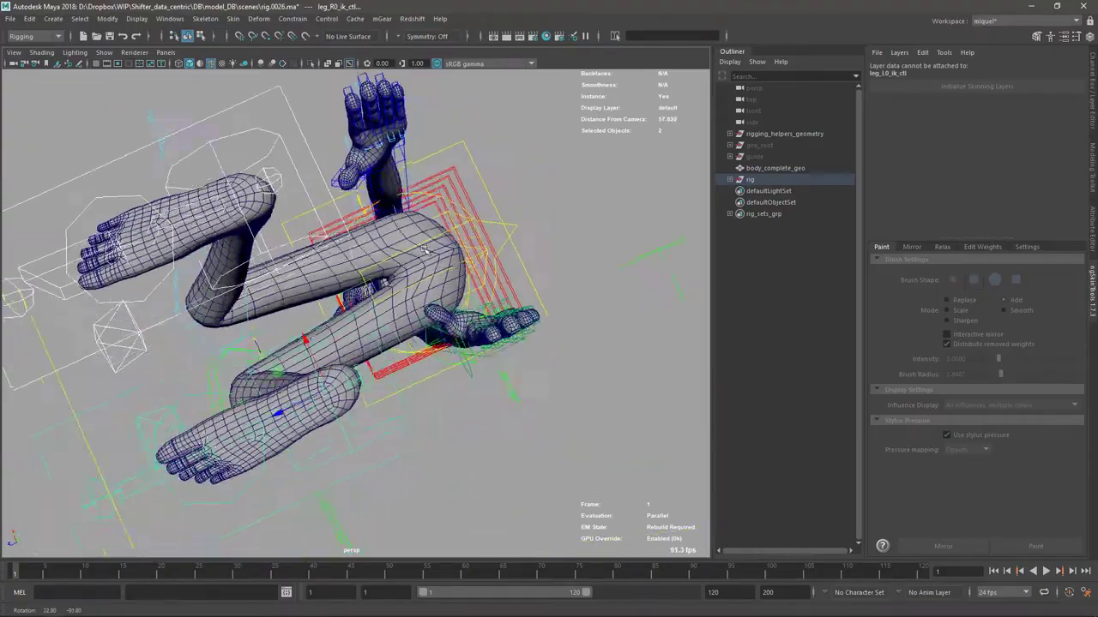